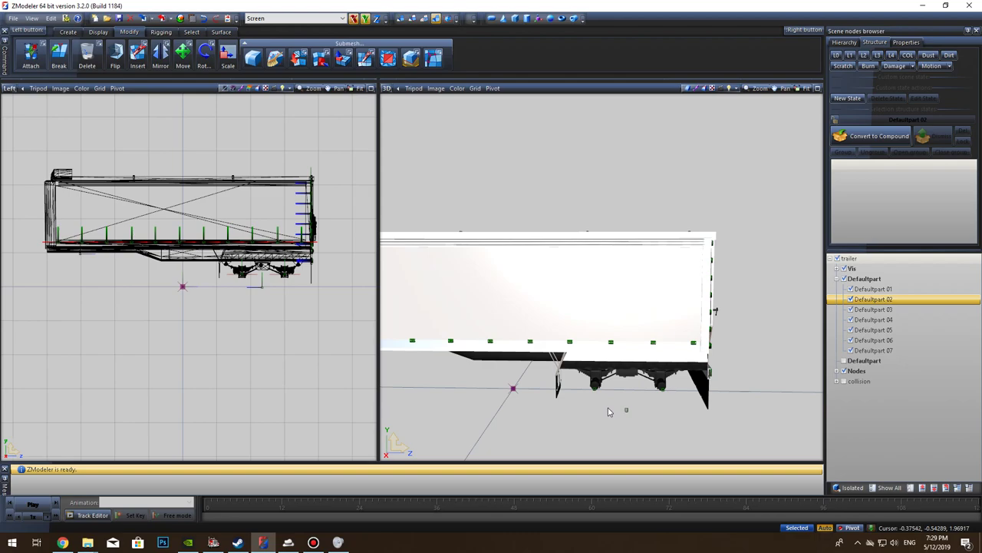
Step: Hide Defaultpart 01, Defaultpart 06 and the Nodes group to expose the trailer's inner parts and chassis
middle_click_drag(585, 409, 631, 405)
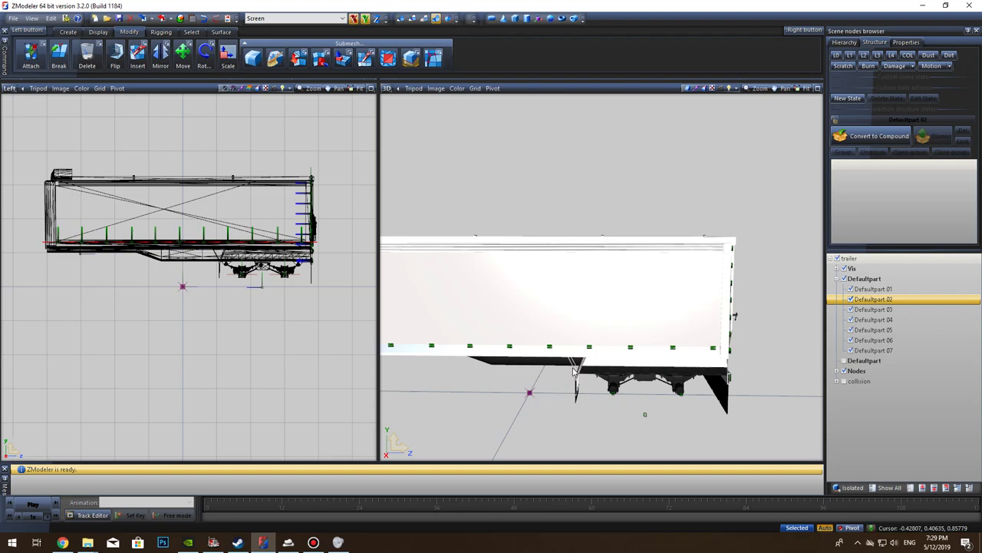
middle_click_drag(570, 378, 653, 388)
middle_click_drag(758, 372, 779, 336)
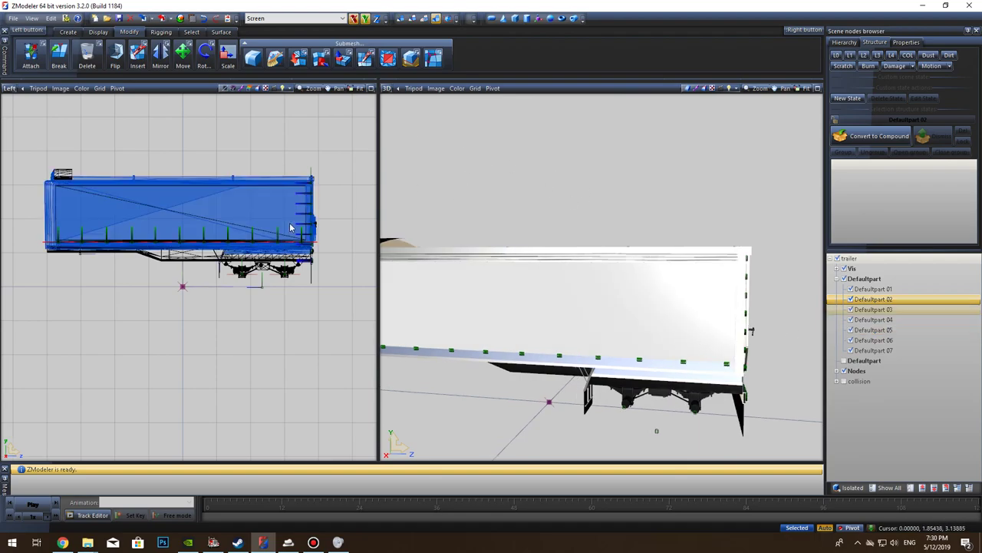
scroll(253, 302, "up", 3)
scroll(230, 345, "down", 3)
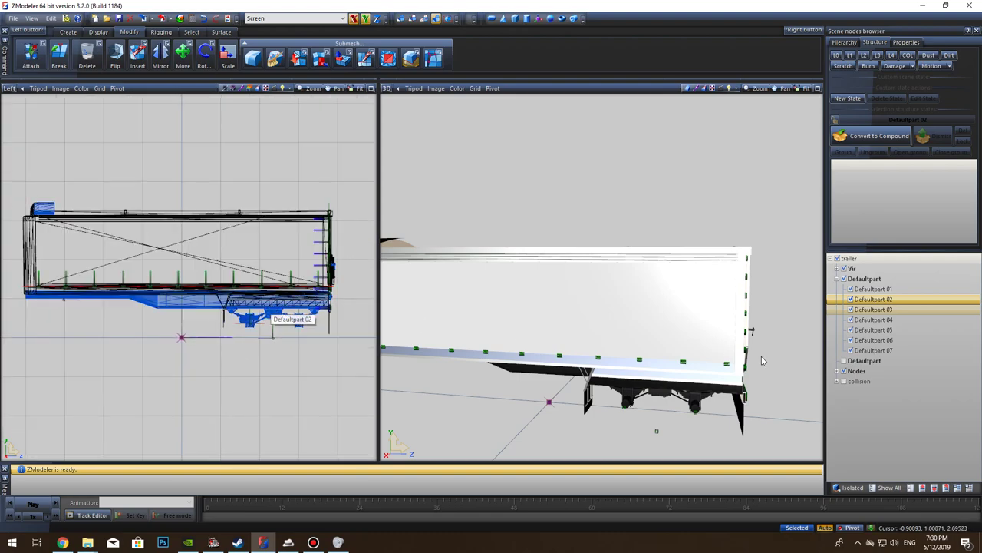
left_click(851, 290)
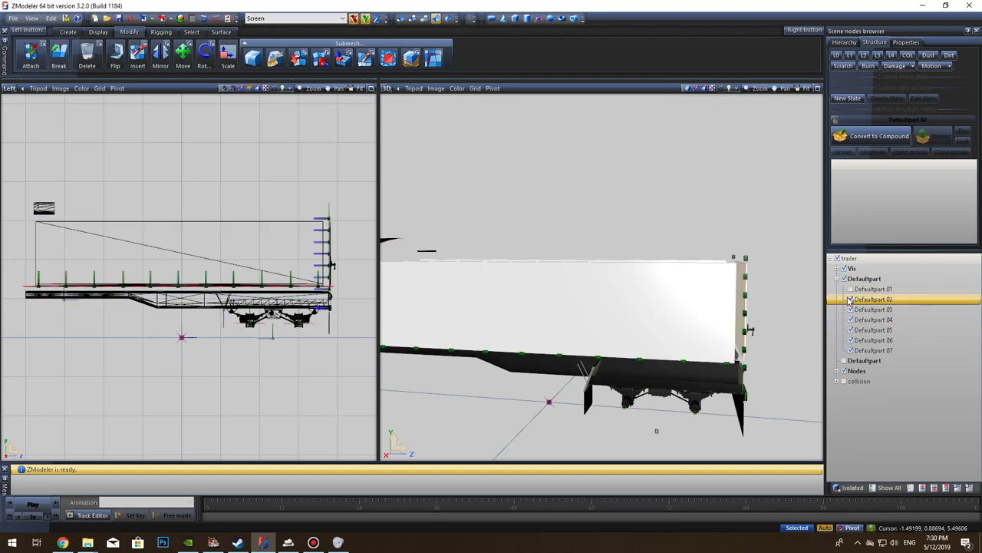
left_click(850, 299)
left_click(850, 299)
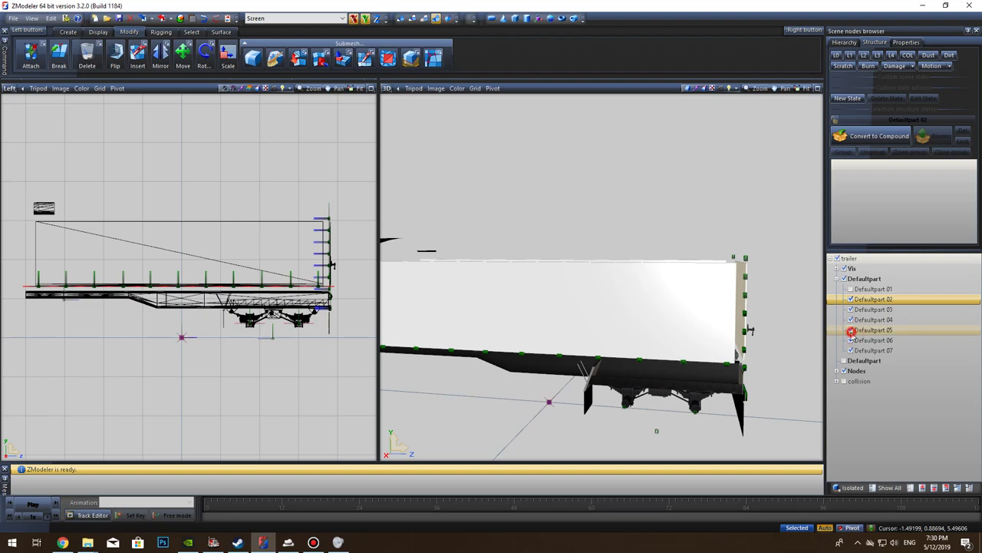
left_click(851, 340)
left_click(844, 362)
mouse_move(796, 377)
middle_mouse_down()
mouse_move(772, 379)
mouse_move(791, 378)
middle_mouse_up()
Step: Identify the remaining Defaultpart pieces by toggling their visibility, leaving Defaultpart 01 to 07 all shown
left_click(851, 351)
left_click(851, 351)
left_click(851, 299)
left_click(850, 300)
left_click(851, 309)
left_click(850, 309)
left_click(850, 320)
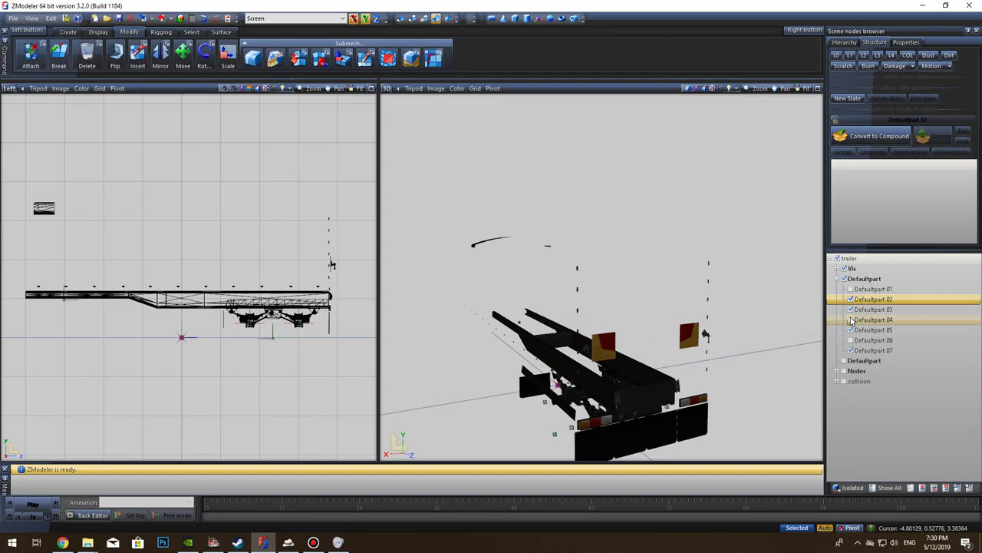
left_click(851, 319)
left_click(843, 360)
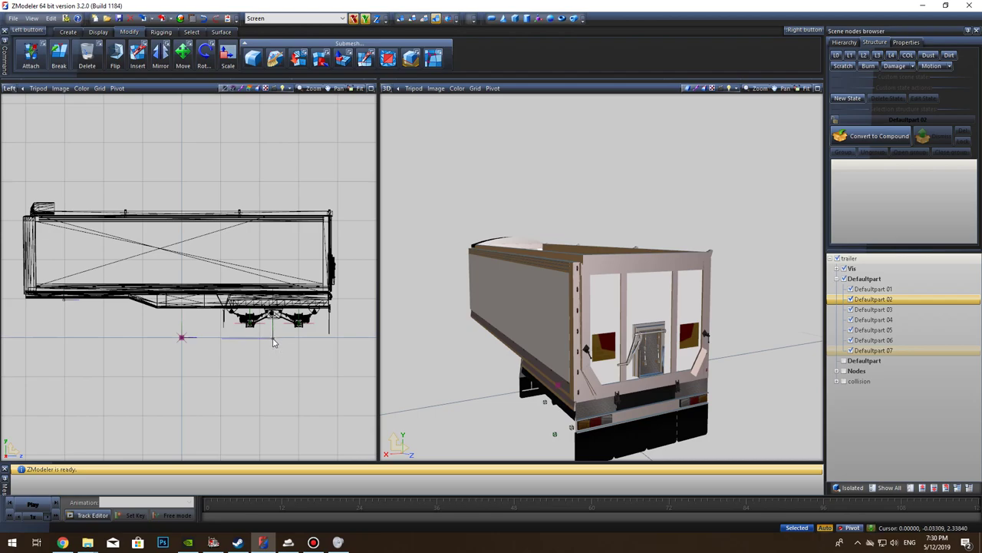
left_click_drag(369, 355, 228, 235)
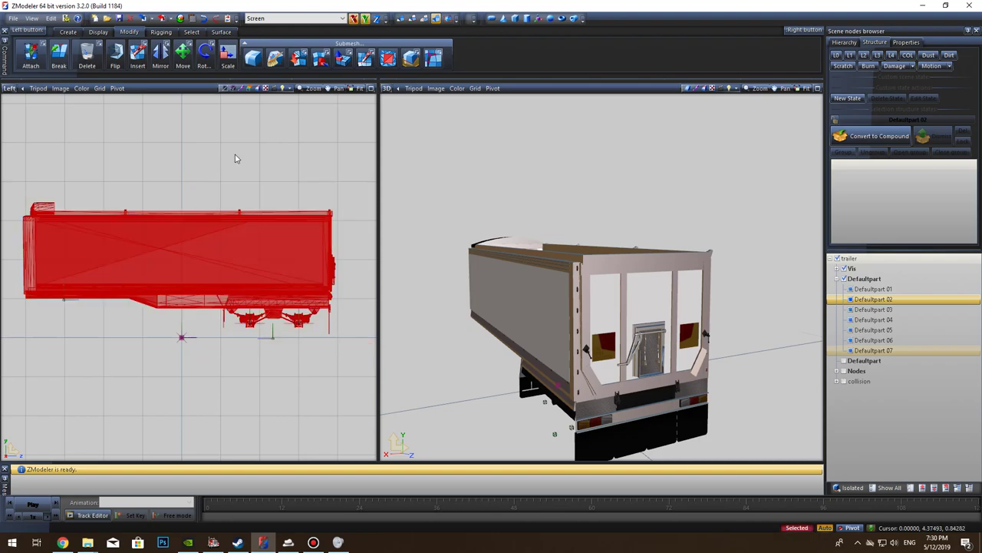
left_click(430, 23)
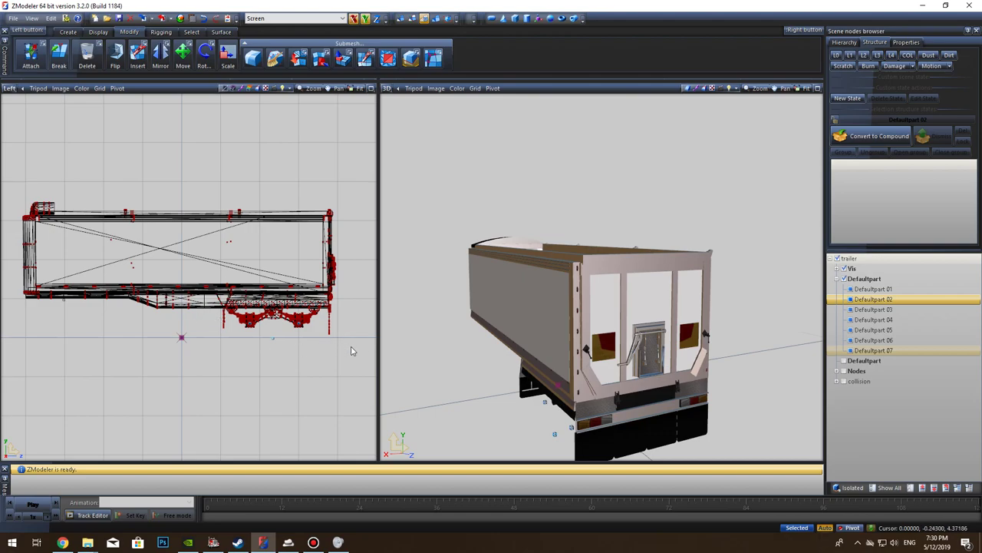
mouse_move(358, 342)
left_mouse_down()
mouse_move(214, 188)
mouse_move(332, 313)
mouse_move(351, 355)
left_mouse_up()
left_click(436, 18)
left_click(347, 342)
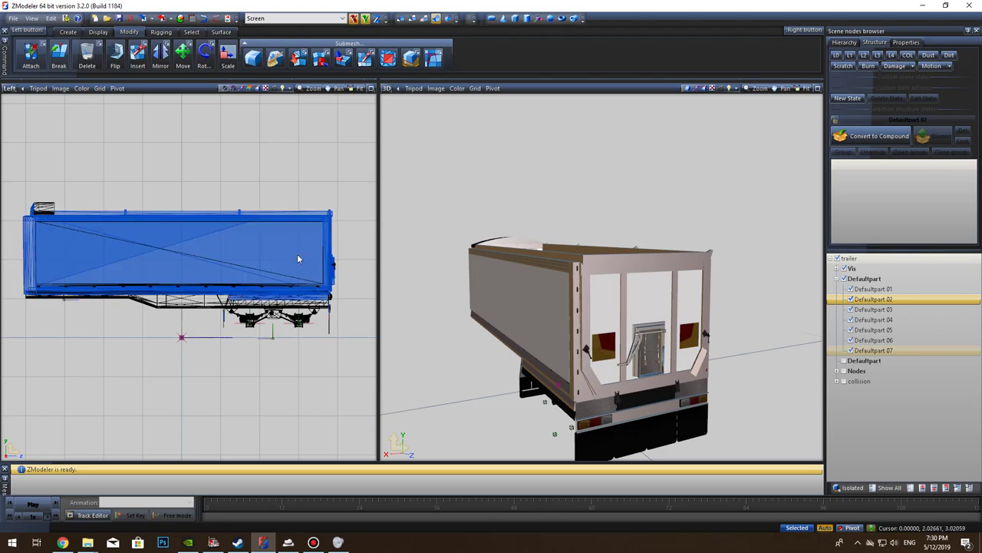
Step: Select all visible trailer parts, then in polygon-level editing select the rear half of the trailer including the axles
left_click_drag(362, 342, 230, 198)
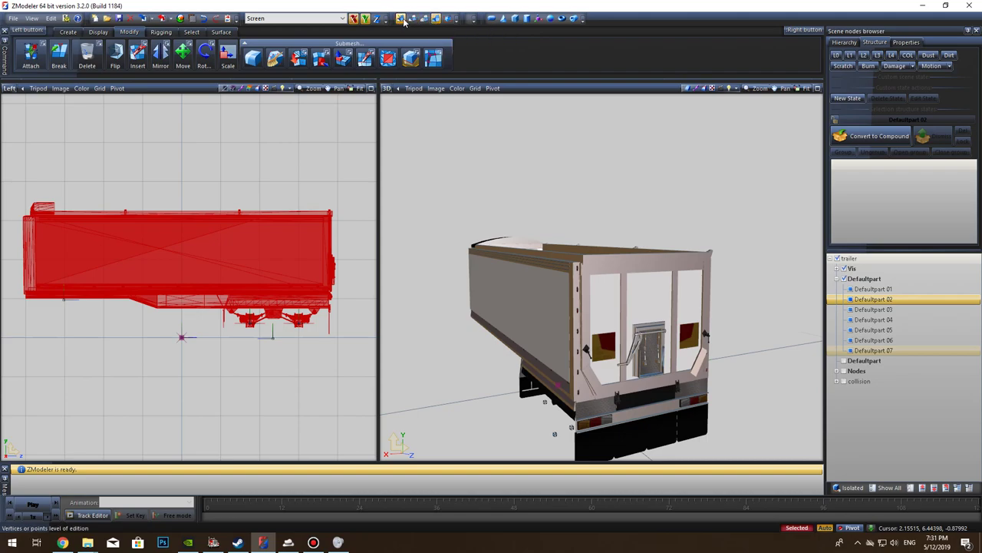
left_click(425, 20)
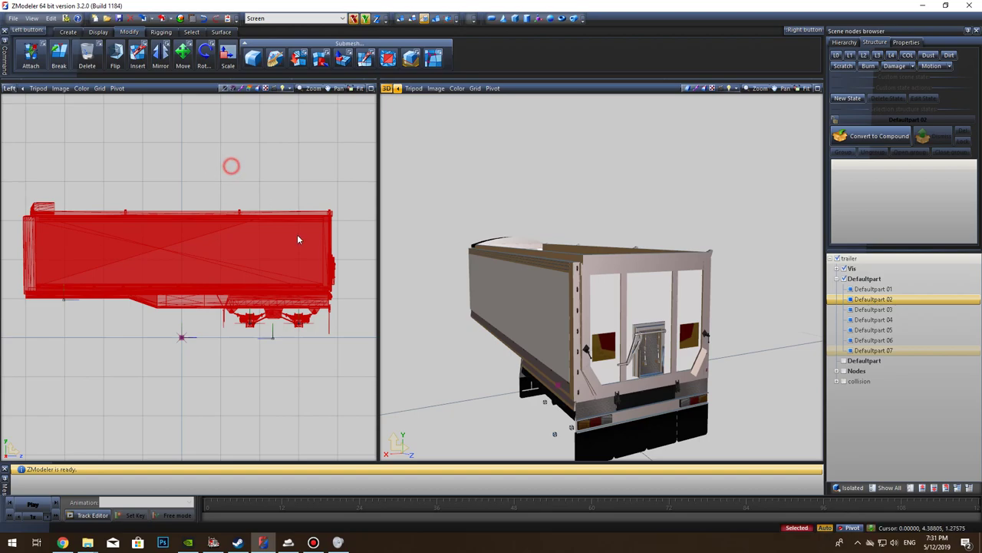
left_click(230, 166)
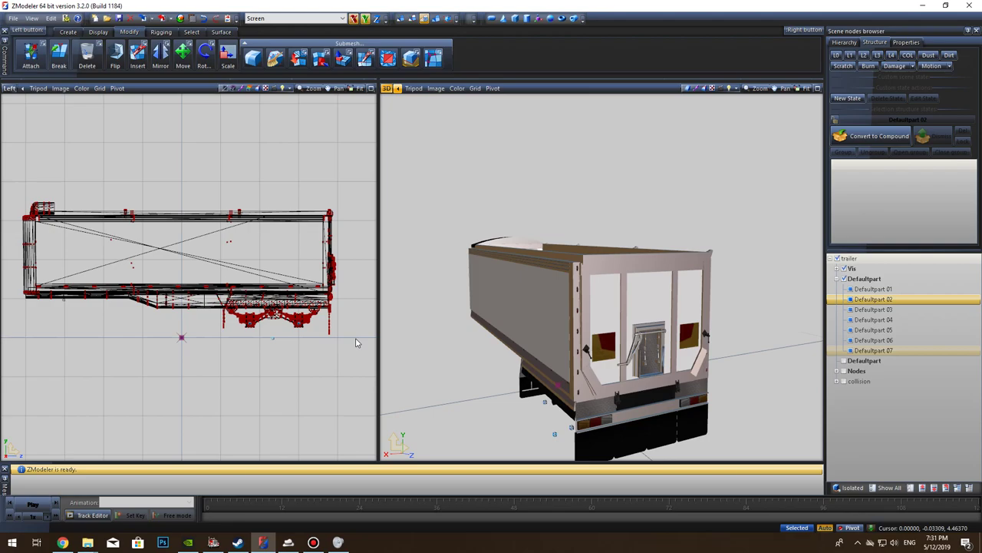
left_click_drag(355, 336, 200, 191)
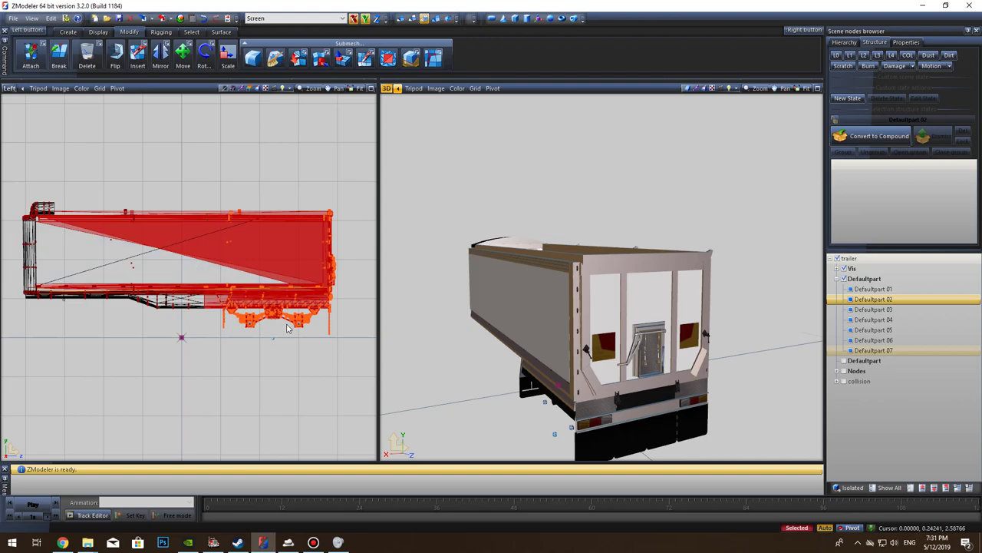
mouse_move(352, 338)
left_mouse_down()
mouse_move(220, 215)
mouse_move(215, 182)
left_mouse_up()
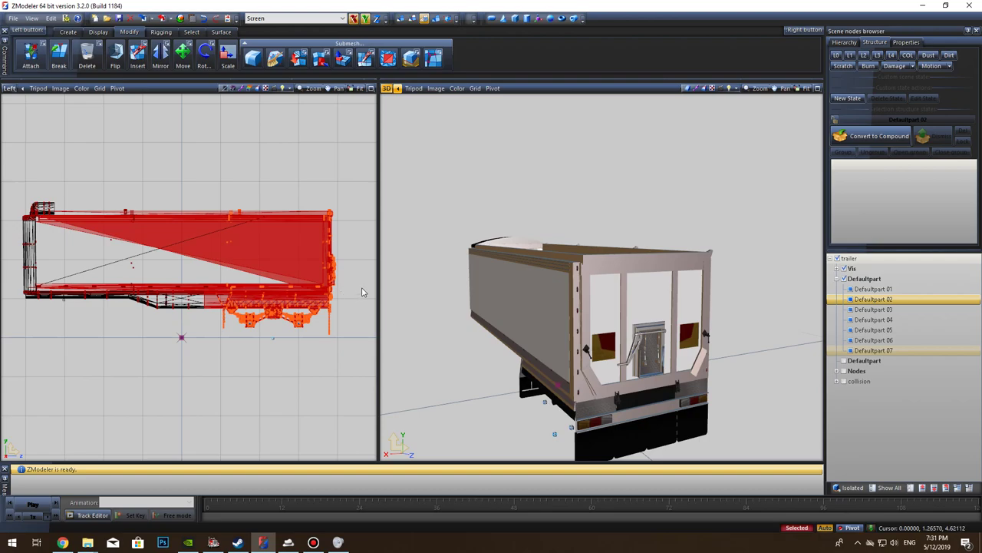
Step: Set up the Scale tool for the X axis only, with the scaling pivot at the trailer's front lower corner
left_click(228, 67)
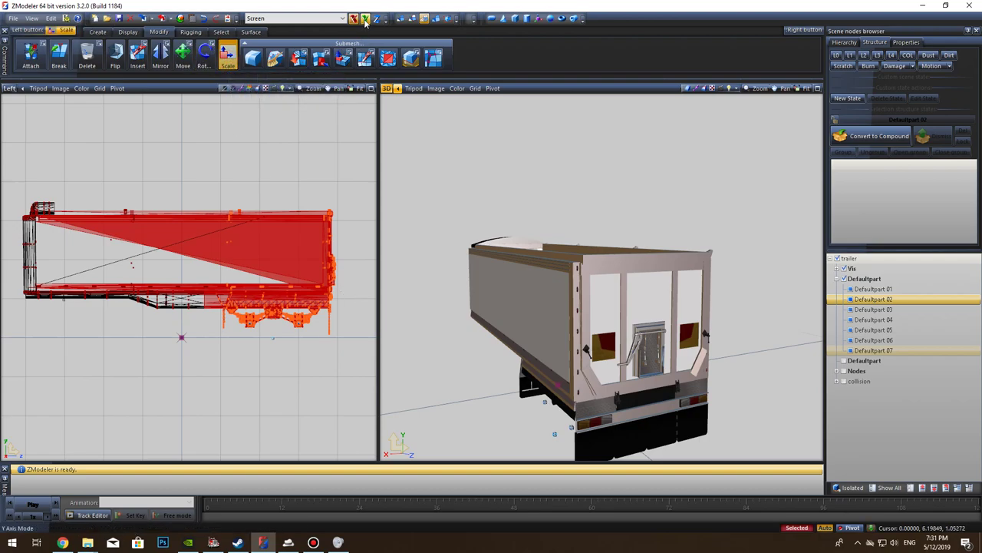
left_click_drag(302, 252, 303, 253)
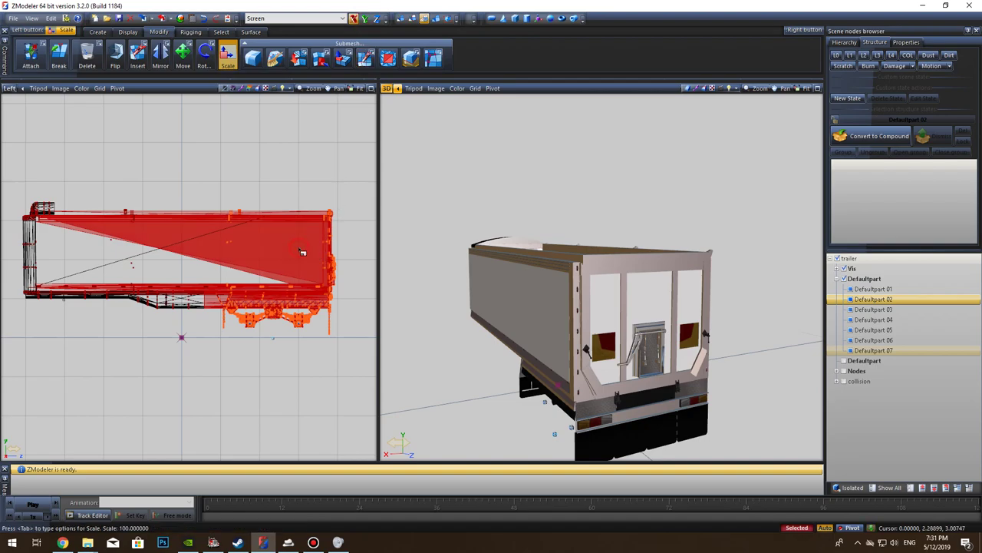
key("Tab")
left_click(325, 277)
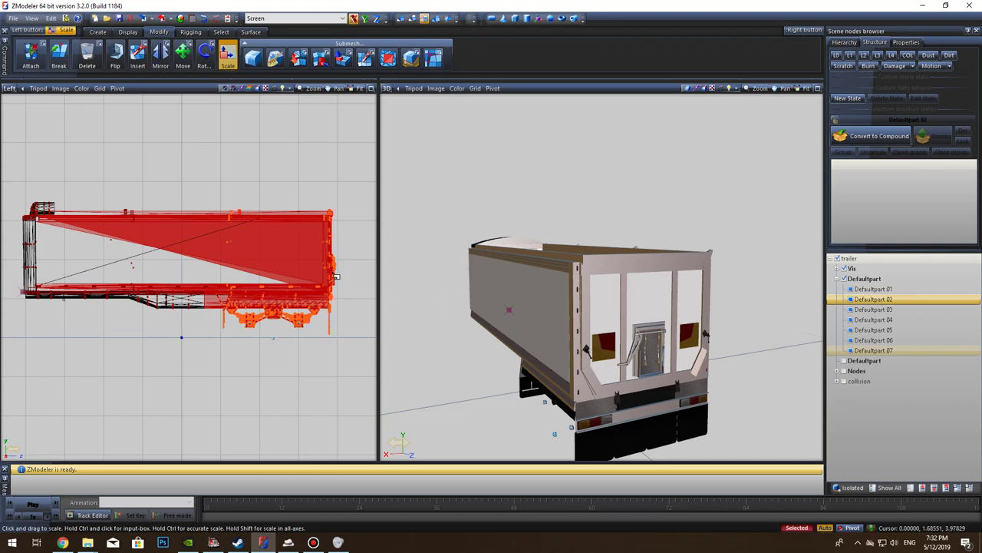
Step: Try to lengthen the trailer by scaling its selected rear section along the X axis, and undo the stretch
middle_click_drag(513, 351, 531, 329)
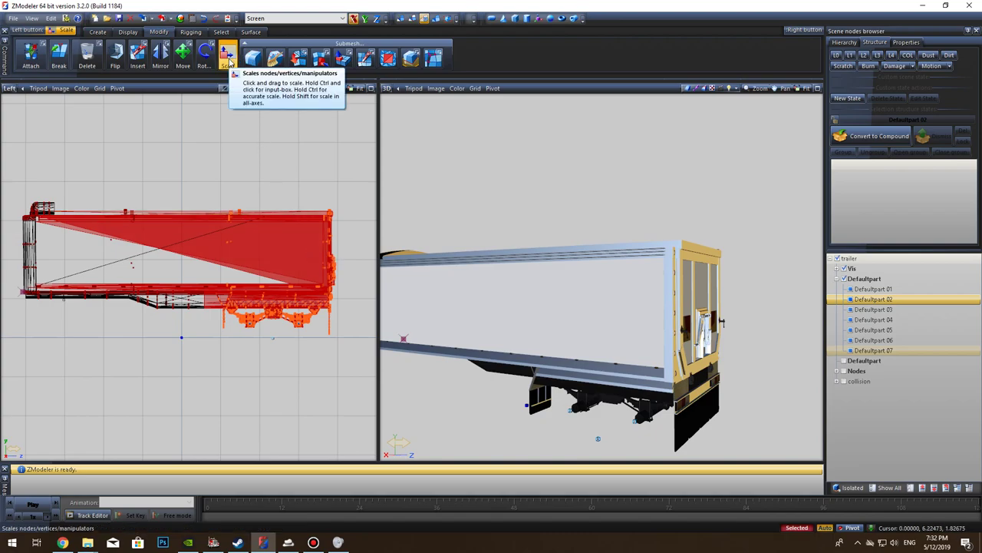
left_click(353, 19)
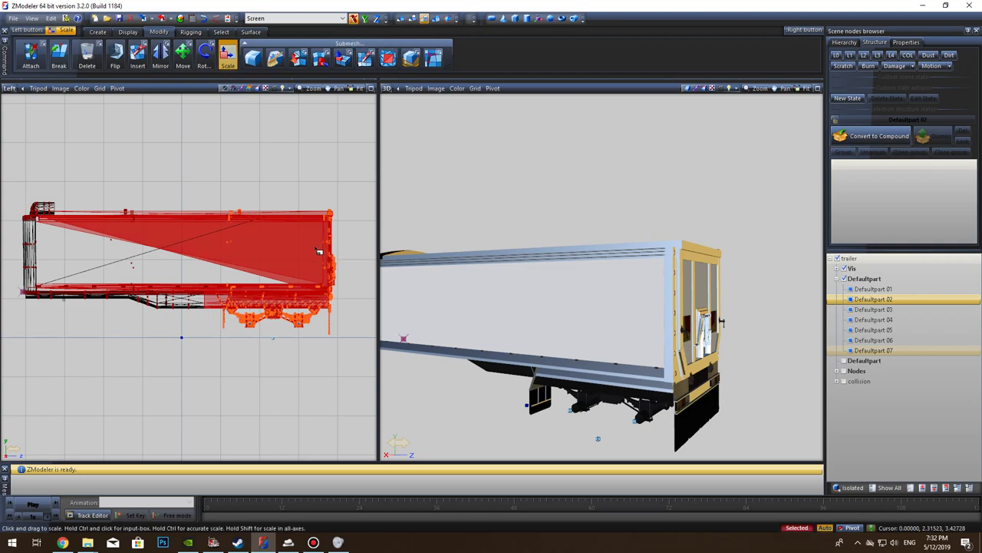
left_click_drag(318, 252, 324, 239)
middle_click_drag(537, 206, 559, 217)
middle_click_drag(534, 264, 596, 265)
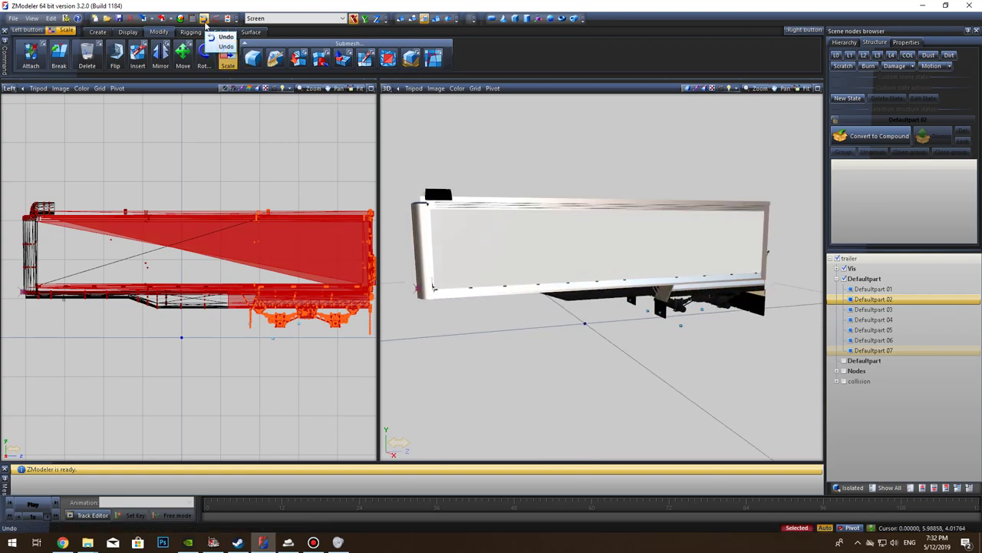
left_click(204, 21)
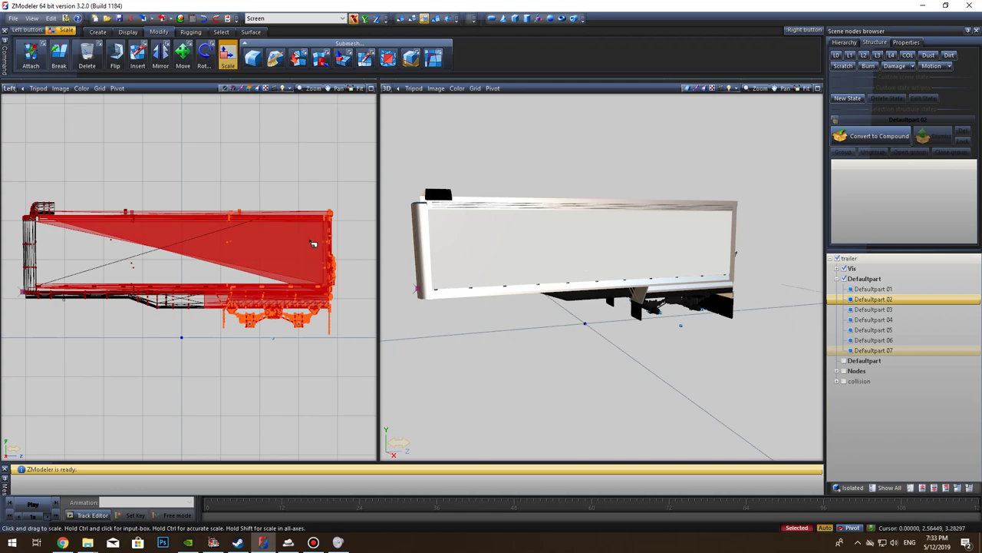
Step: Stretch the rear section again, check the trailer's front edge and axle positions, and undo that scaling
left_click_drag(313, 243, 329, 242)
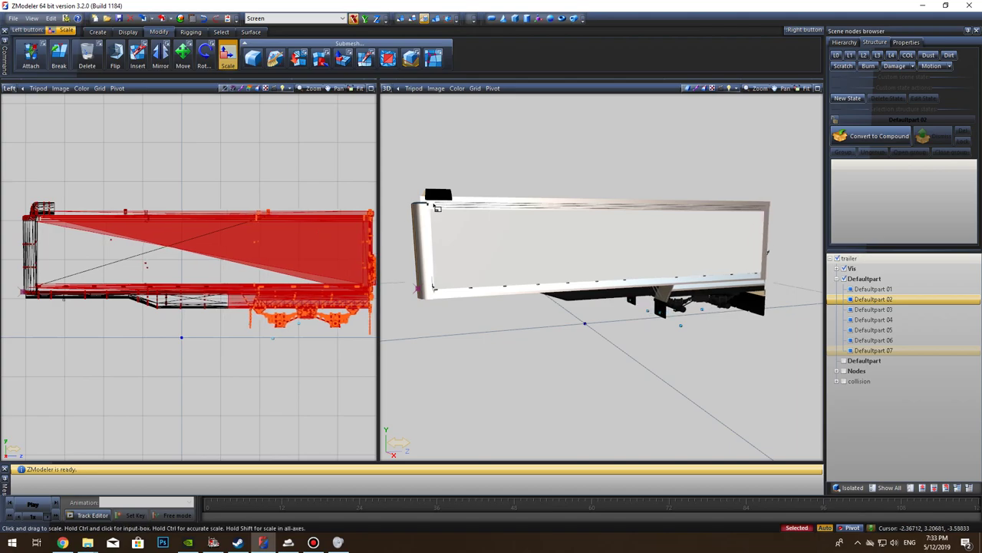
scroll(436, 213, "up", 5)
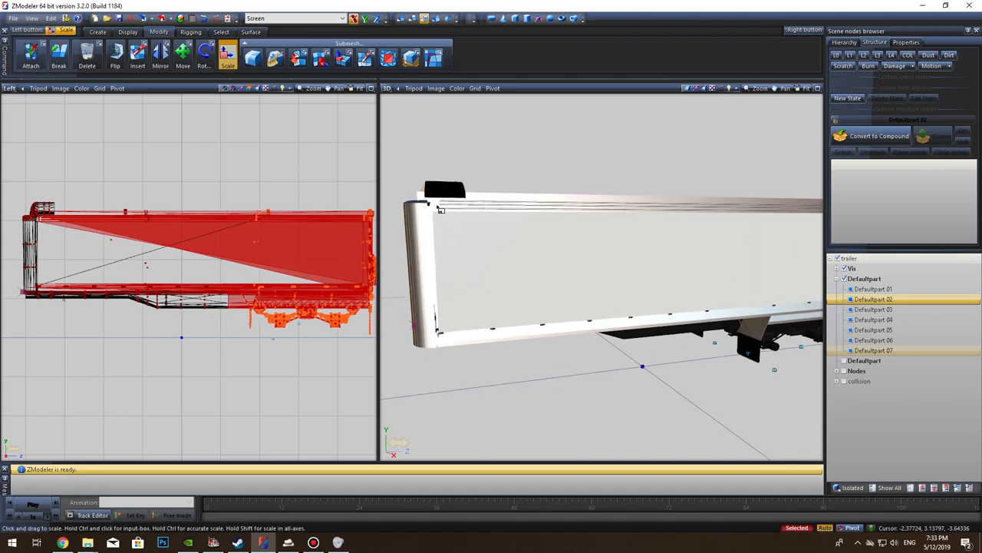
middle_click_drag(509, 317, 598, 335)
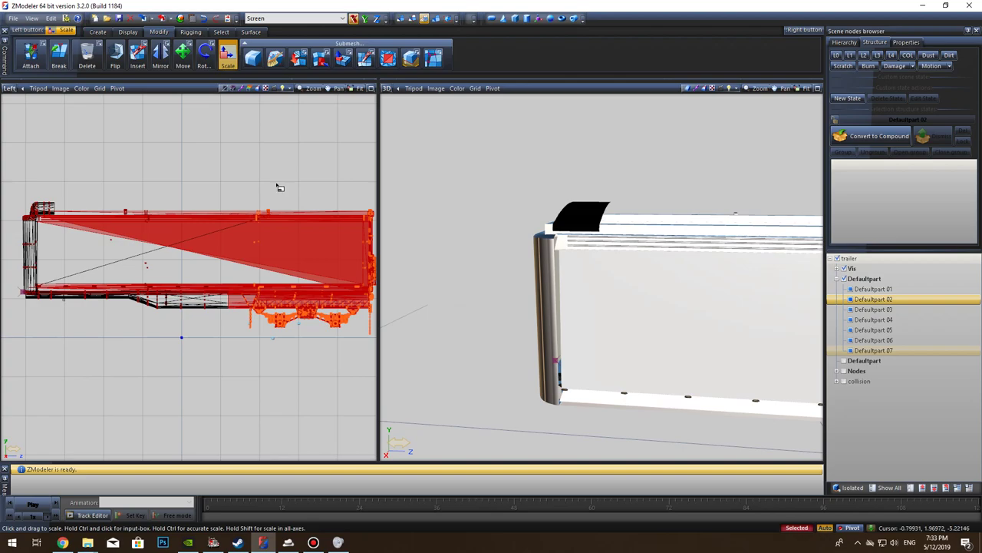
middle_click_drag(355, 194, 298, 193)
scroll(296, 196, "down", 1)
middle_click_drag(649, 321, 592, 318)
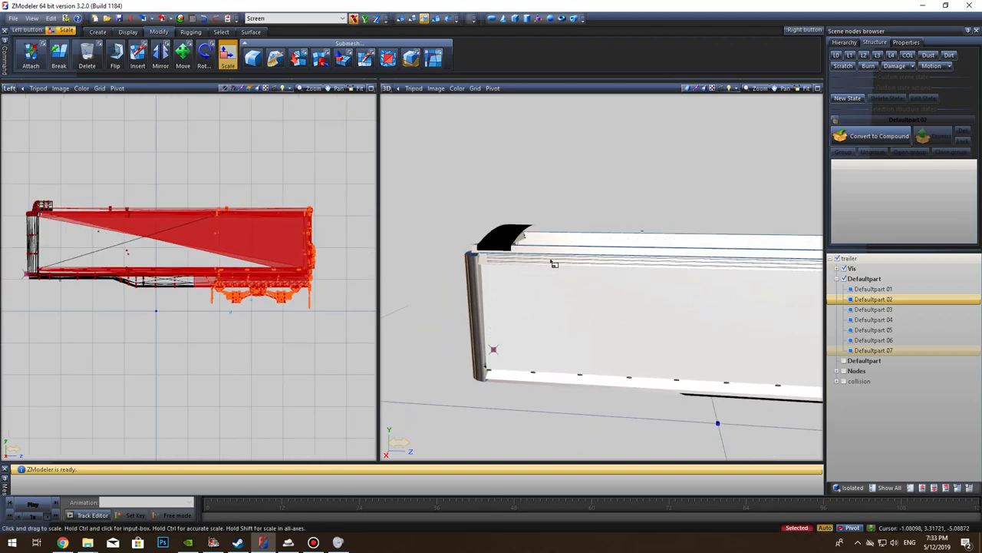
middle_click_drag(651, 310, 761, 401)
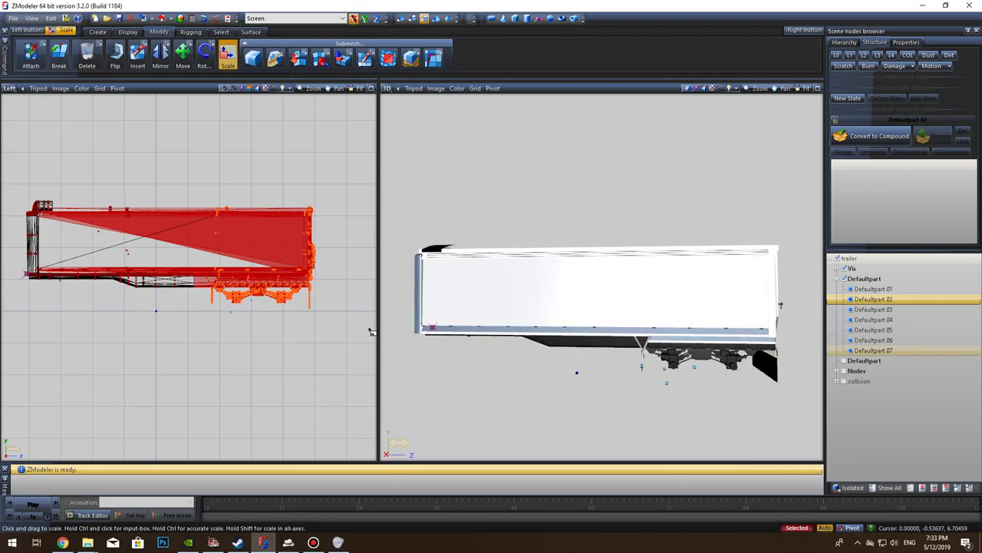
scroll(263, 330, "up", 6)
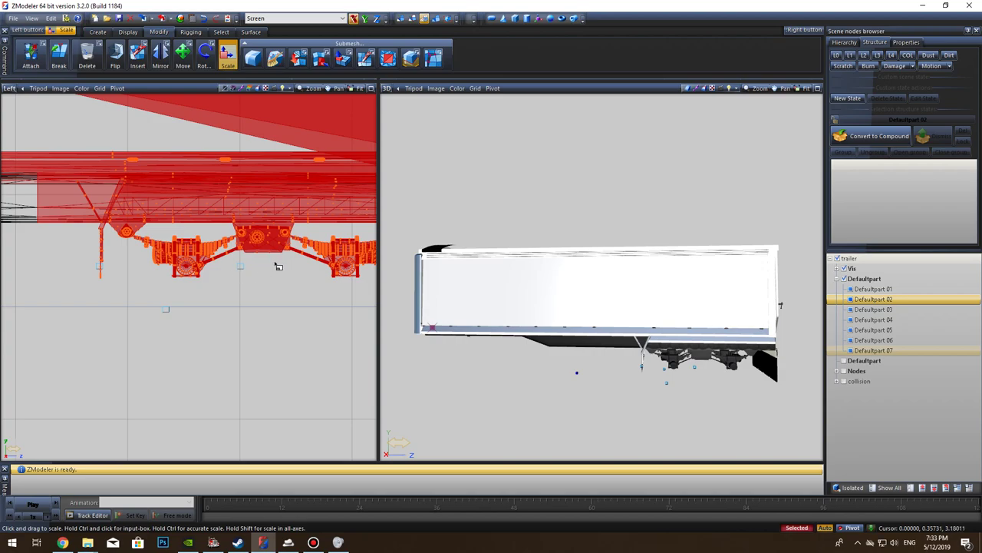
key("ctrl+z")
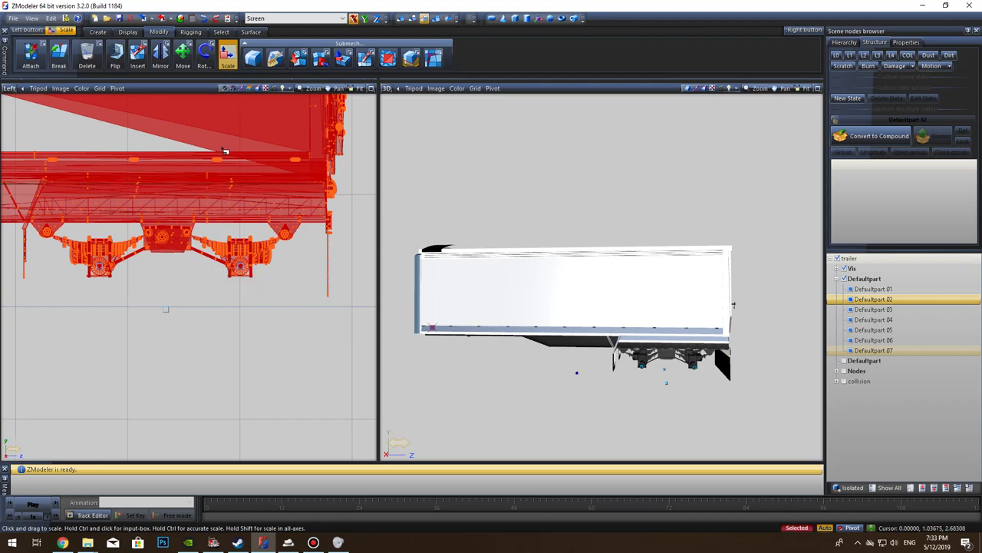
Step: Lengthen the selected rear section along the X axis by slightly less than the previous attempt and return to object-level editing
left_click_drag(243, 134, 252, 127)
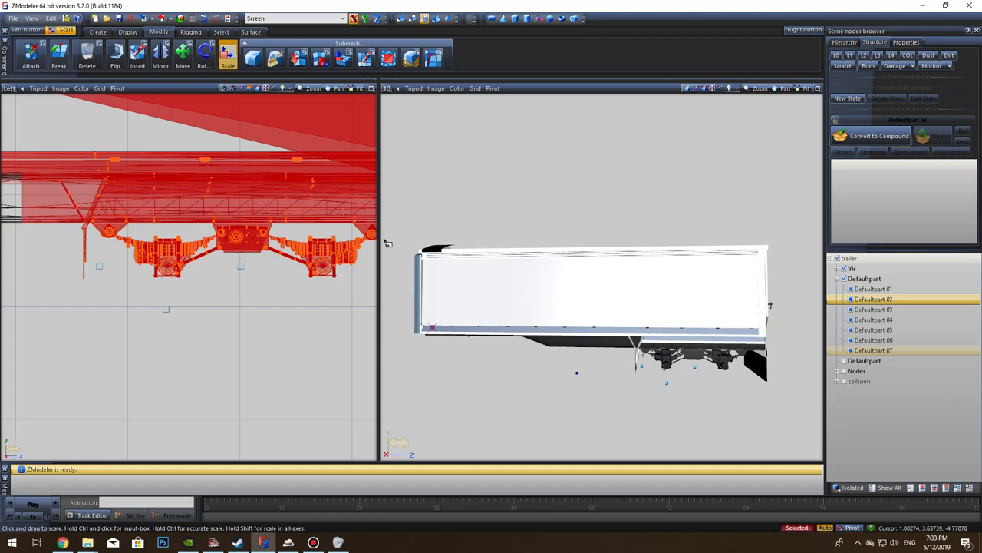
left_click(226, 55)
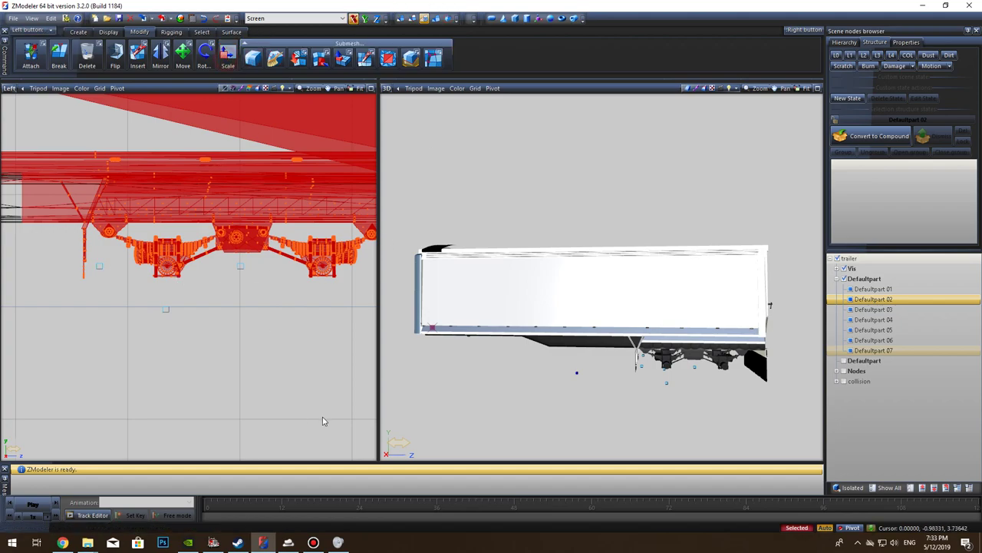
scroll(301, 332, "down", 1)
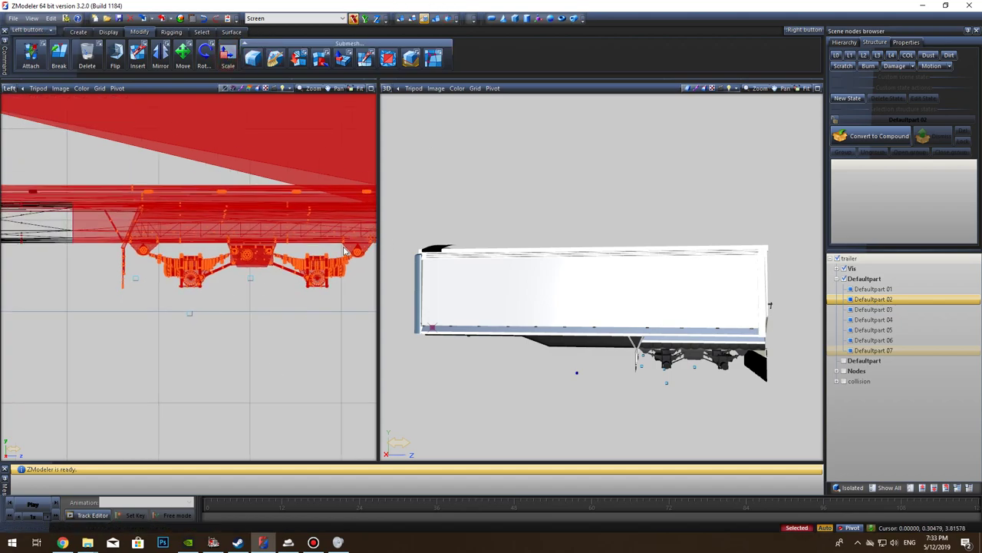
middle_click_drag(319, 321, 315, 348)
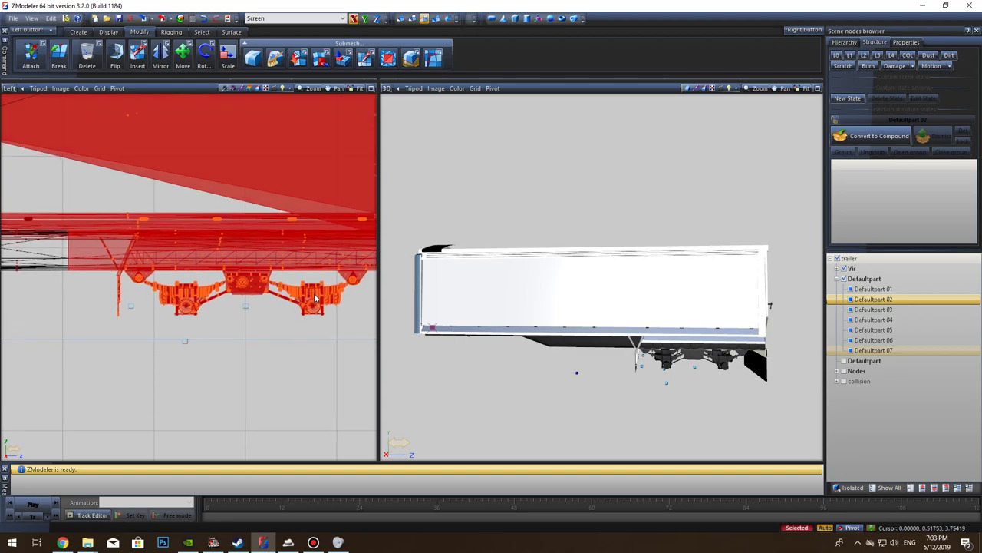
left_click(436, 17)
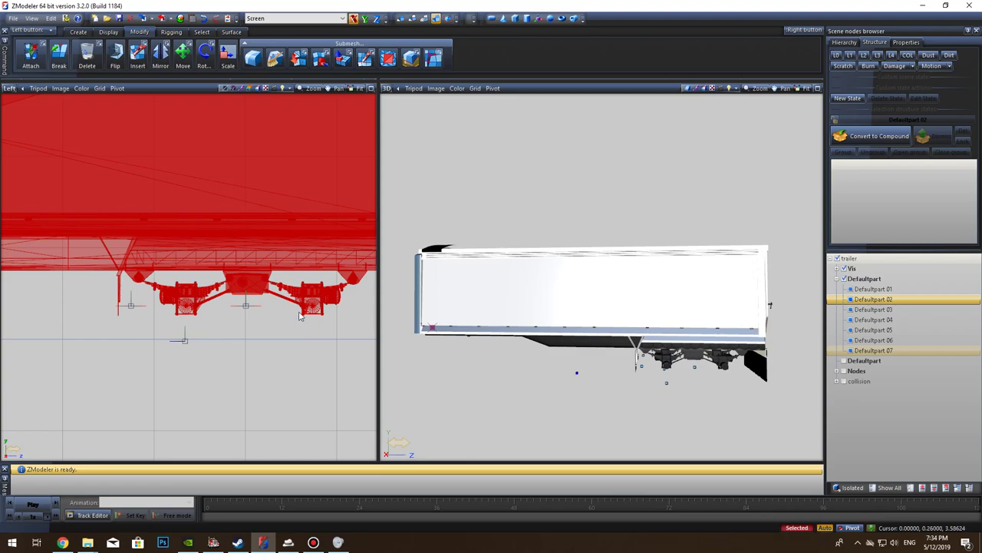
scroll(300, 316, "down", 2)
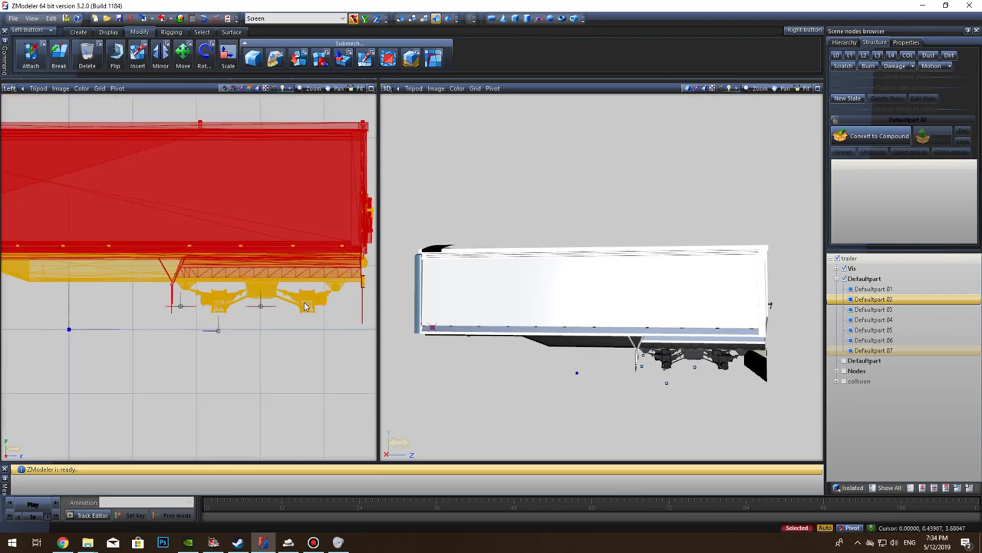
Step: Isolate the chassis and axle part Defaultpart 02 so the trailer body and other parts are hidden
left_click(305, 117)
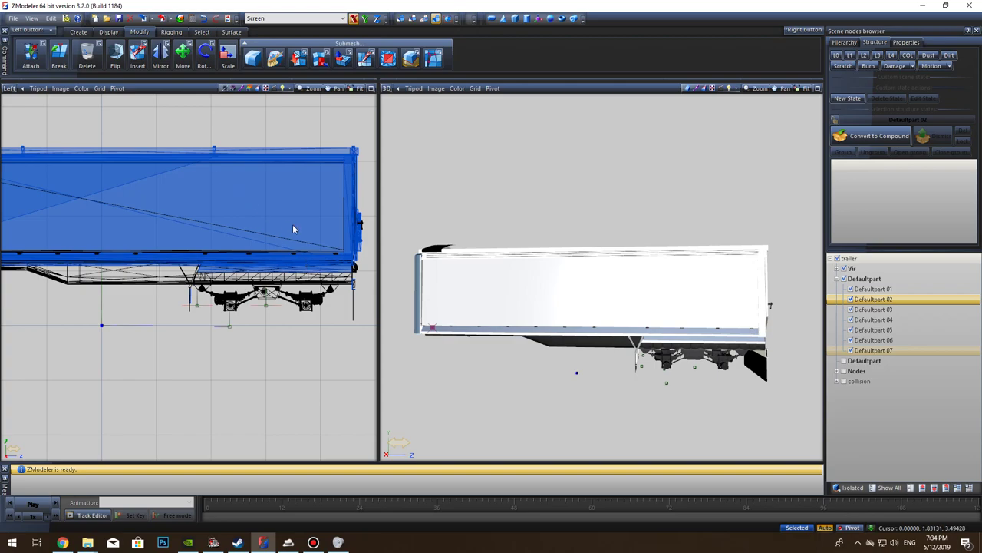
scroll(234, 309, "up", 4)
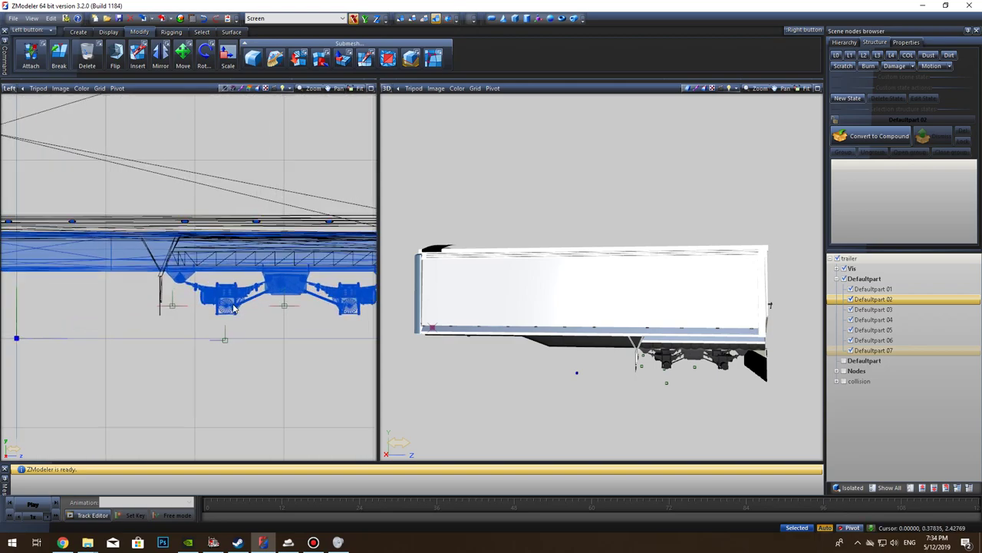
scroll(234, 308, "up", 1)
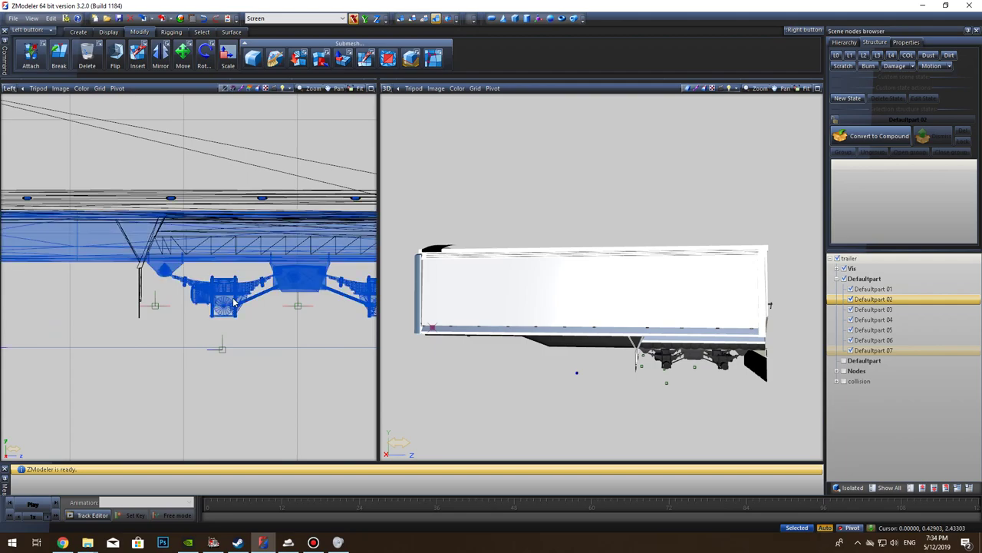
middle_click_drag(334, 349, 284, 360)
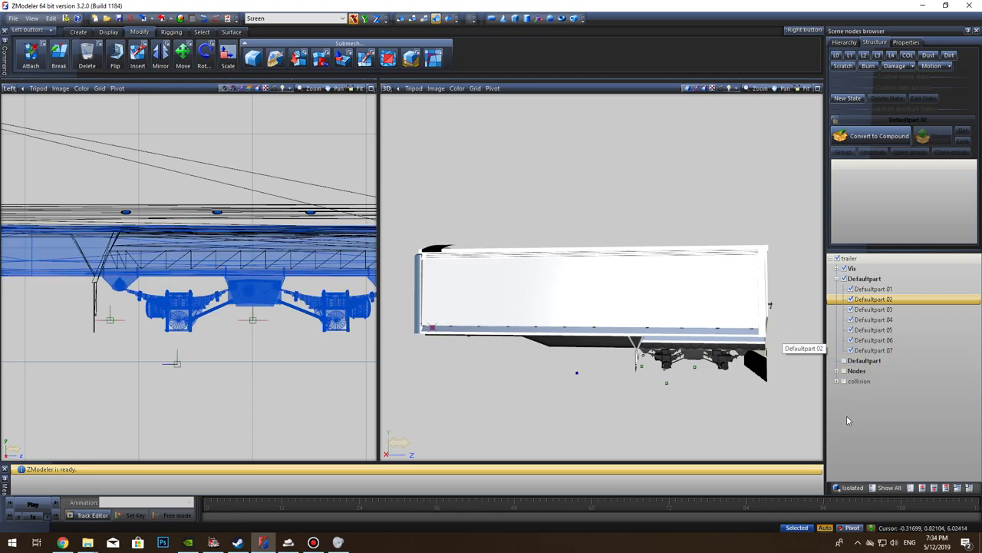
left_click(852, 487)
left_click(884, 362)
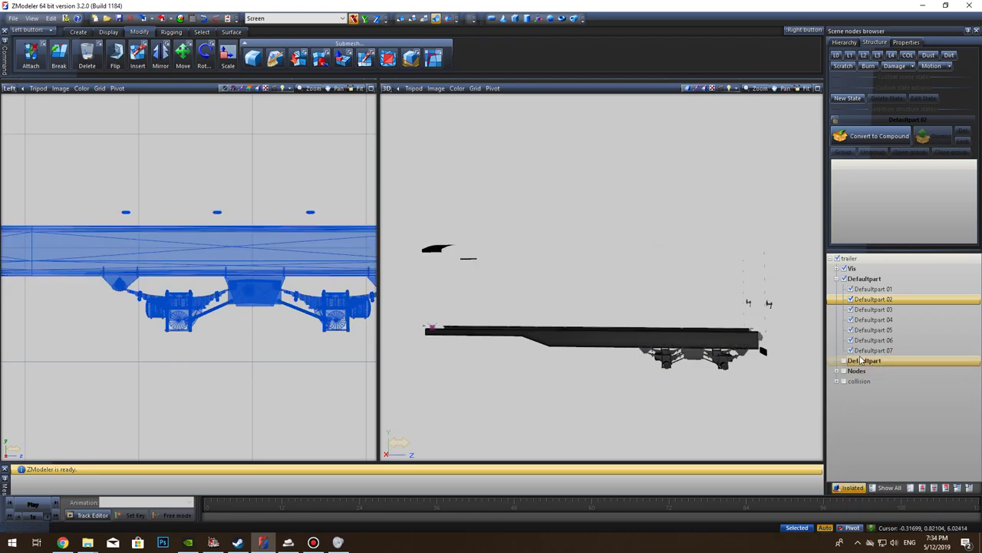
left_click(301, 307)
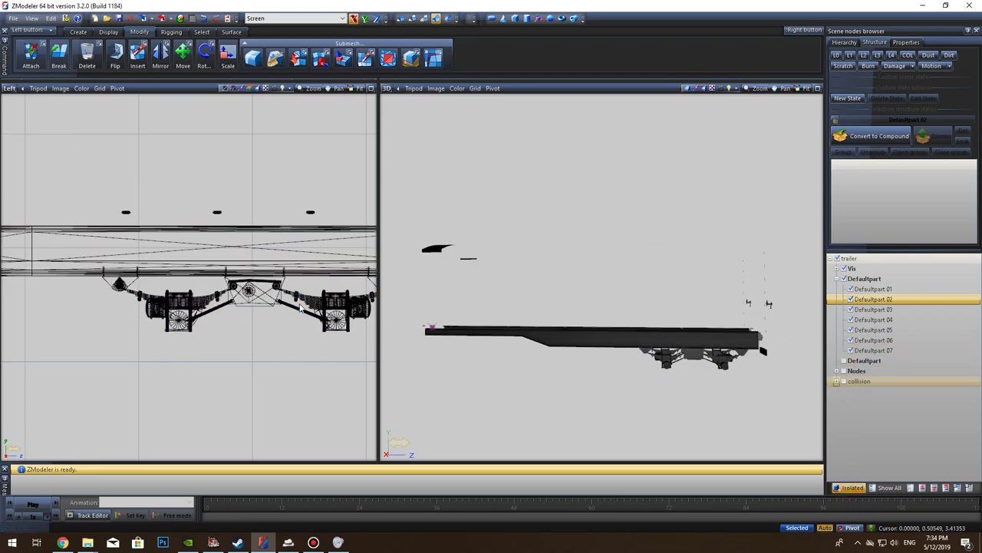
scroll(247, 345, "down", 4)
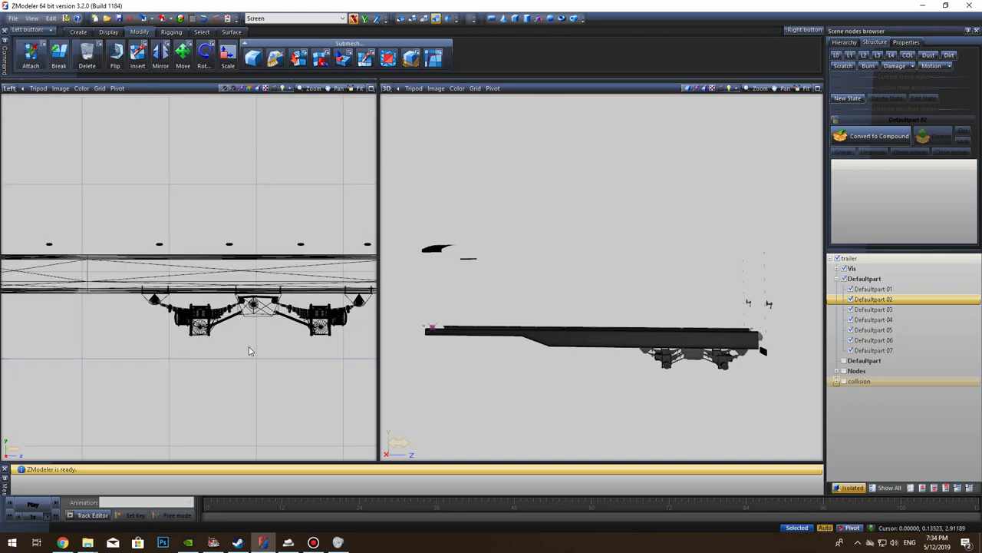
Step: Select the isolated chassis object for editing and switch to polygon-level editing
left_click(168, 303)
left_click(248, 339)
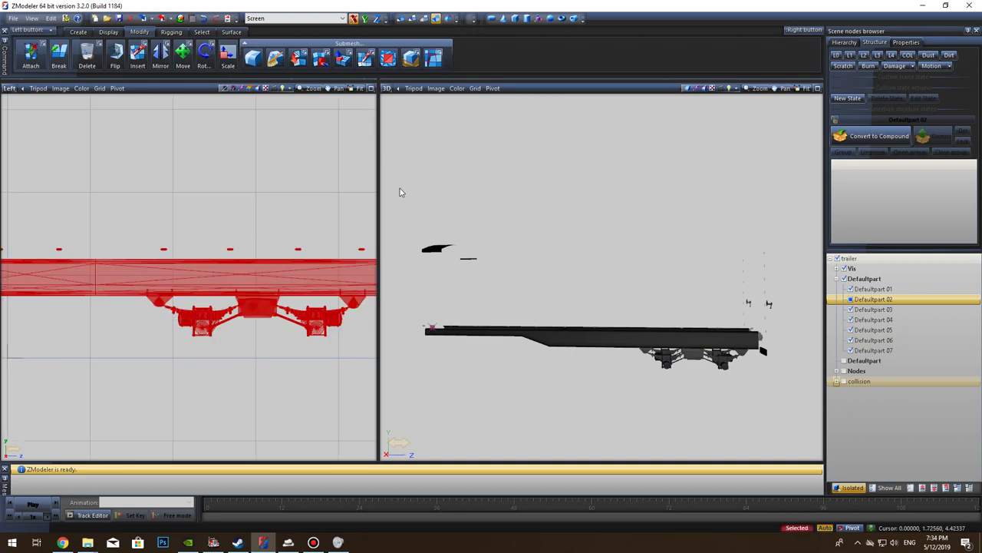
left_click(427, 23)
left_click(253, 347)
left_click(291, 362)
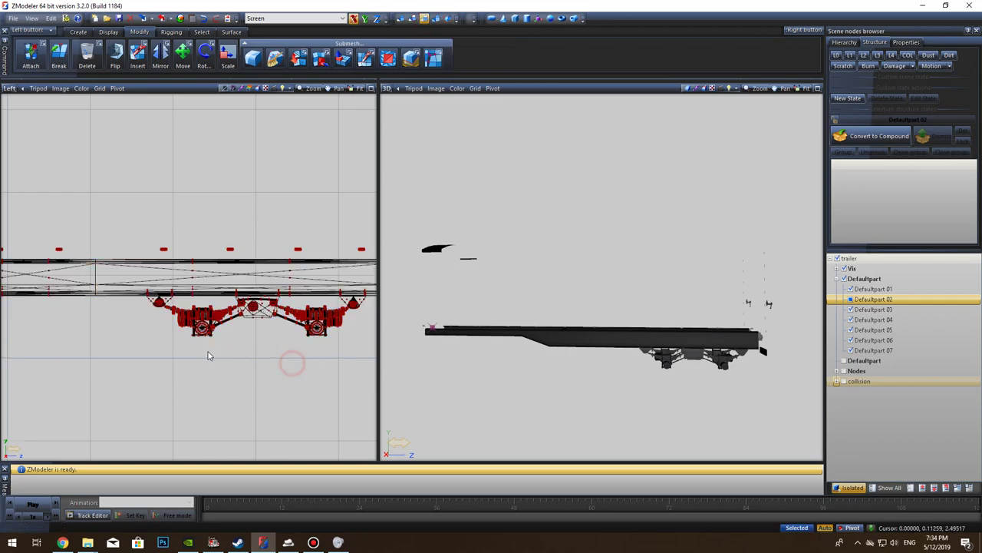
Step: Activate Element selection and select the triangular suspension bracket ahead of the front axle
left_click(202, 33)
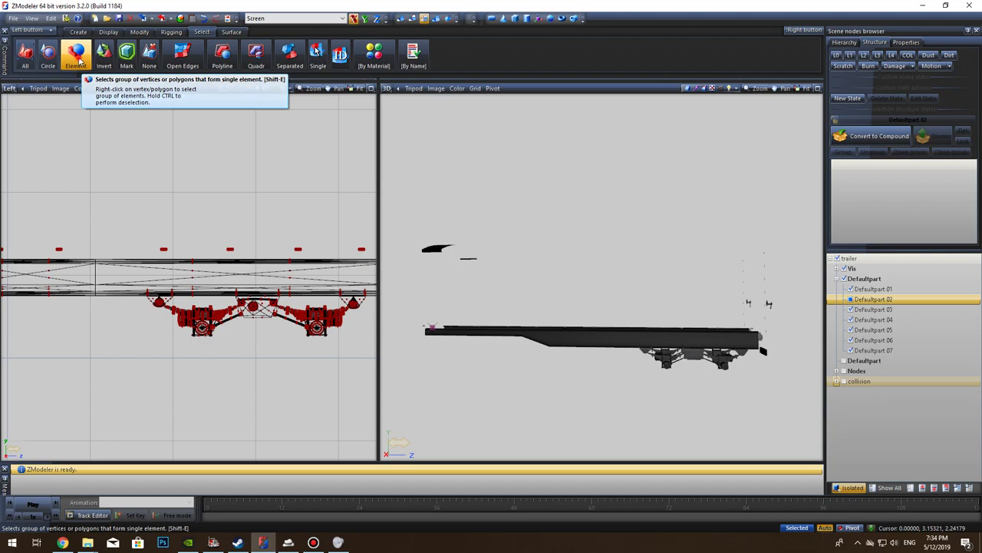
left_click(79, 60)
left_click(139, 32)
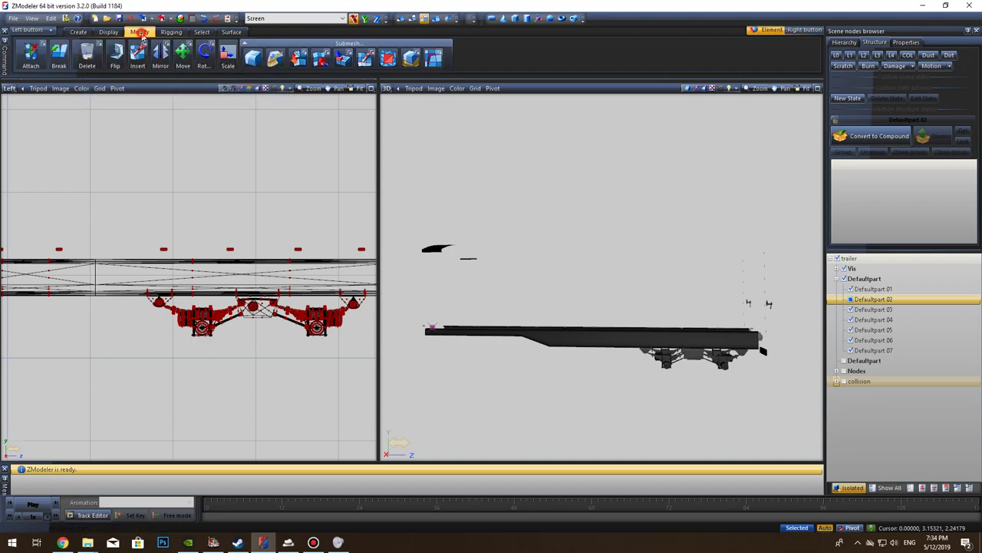
scroll(218, 351, "up", 5)
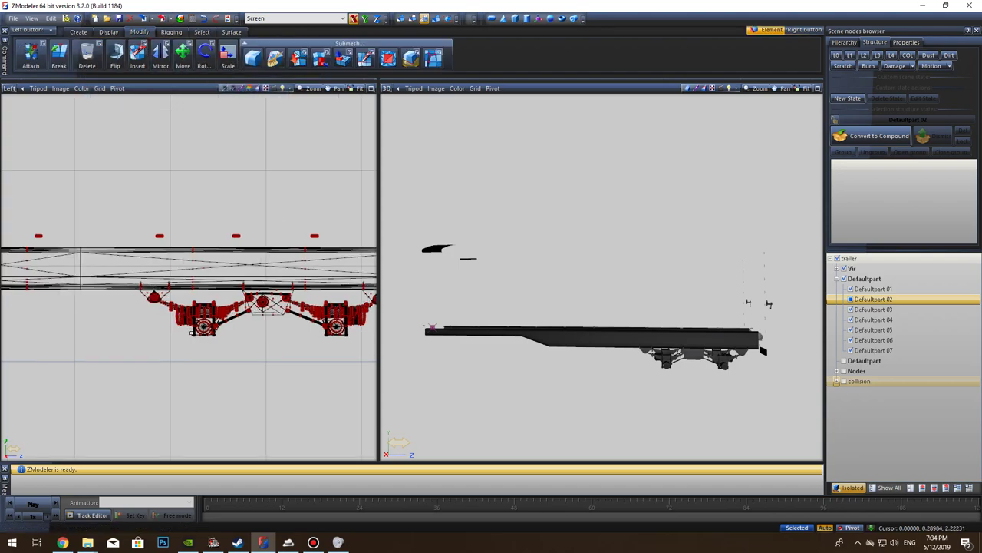
scroll(218, 351, "up", 1)
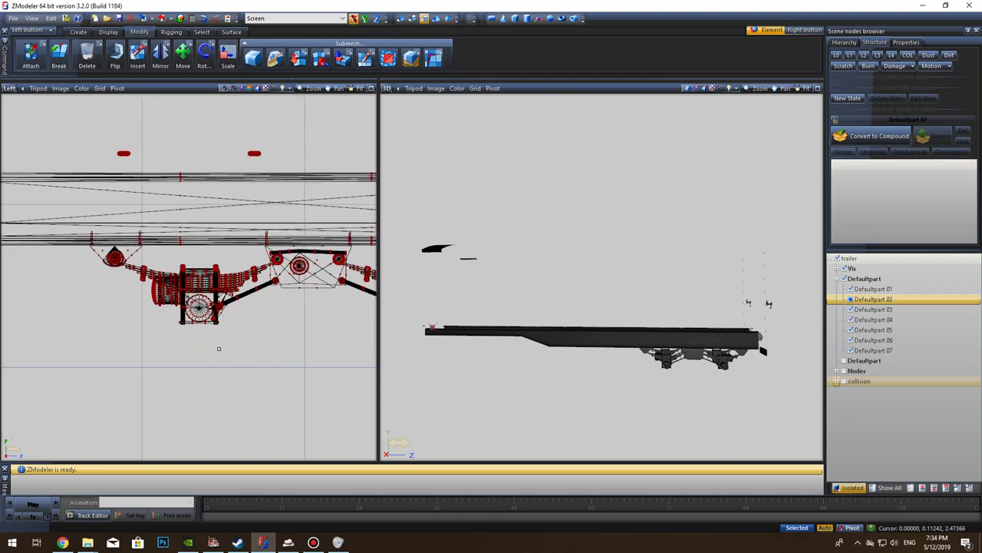
left_click(126, 257)
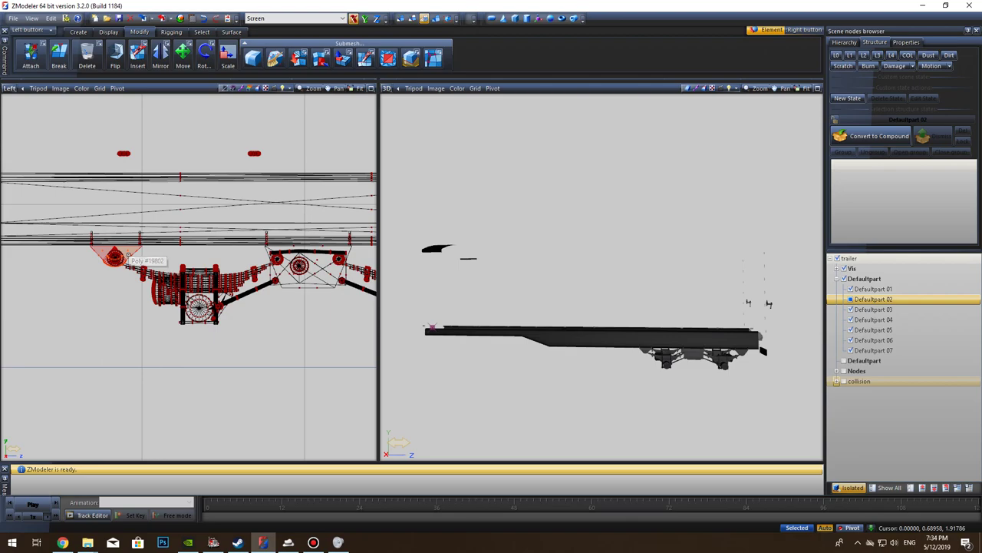
scroll(119, 263, "up", 2)
scroll(121, 262, "up", 3)
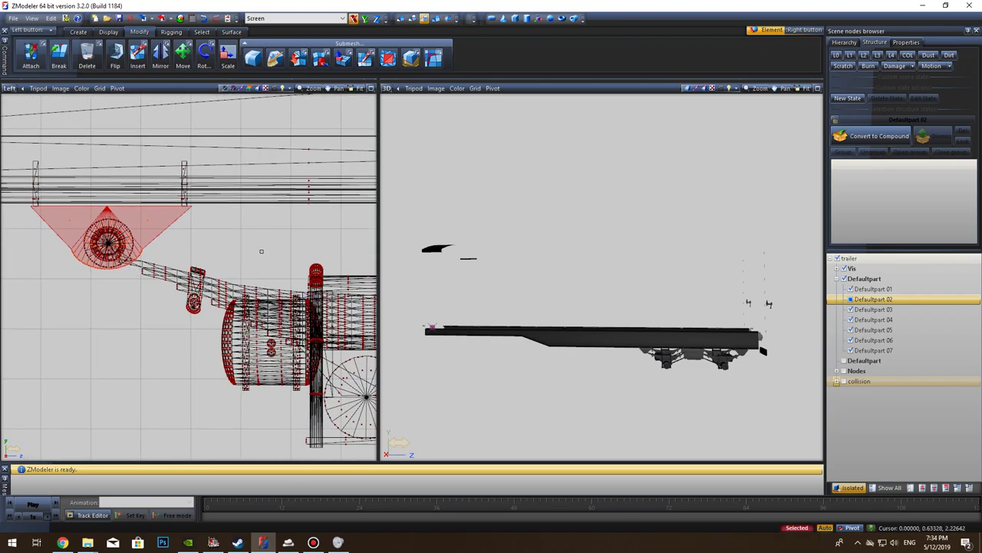
mouse_move(667, 400)
left_mouse_down()
mouse_move(683, 399)
mouse_move(665, 386)
left_mouse_up()
scroll(654, 381, "up", 3)
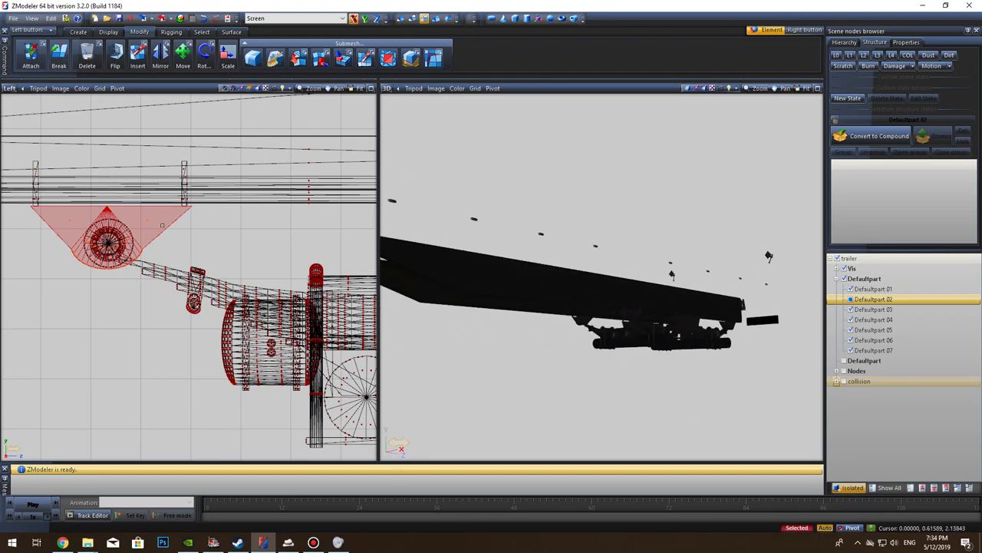
scroll(134, 243, "up", 6)
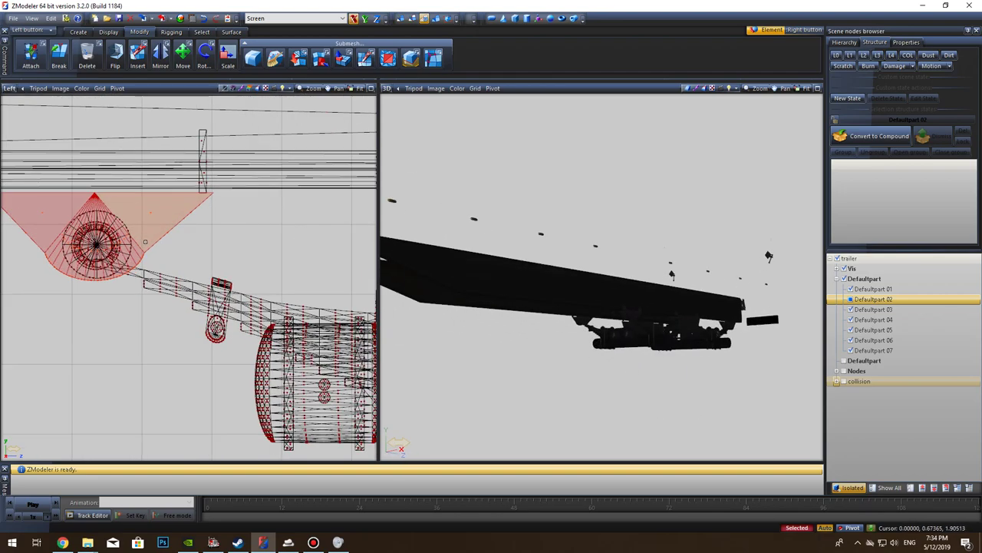
scroll(160, 227, "down", 6)
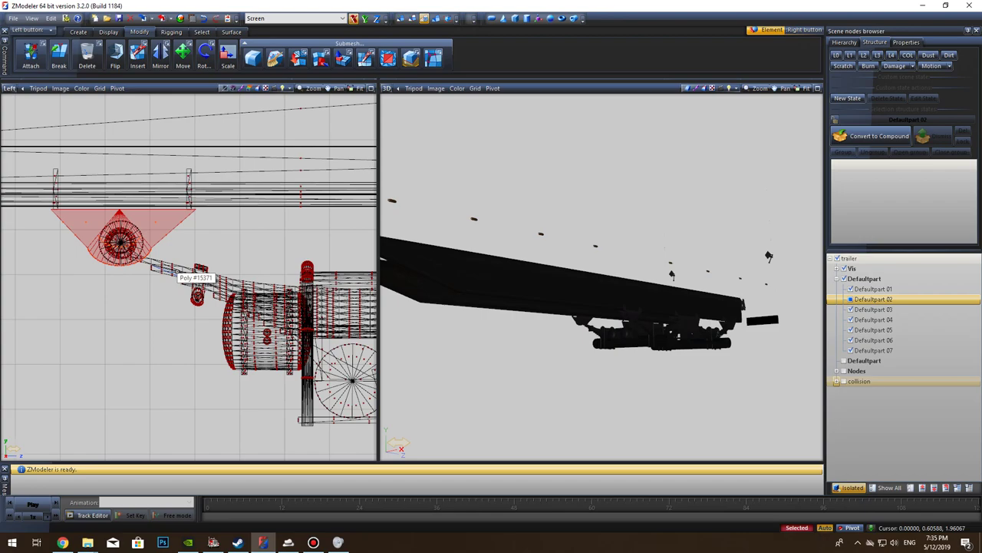
Step: Add the front axle's upper leaf spring elements to the selection
left_click(176, 271)
right_click(175, 269)
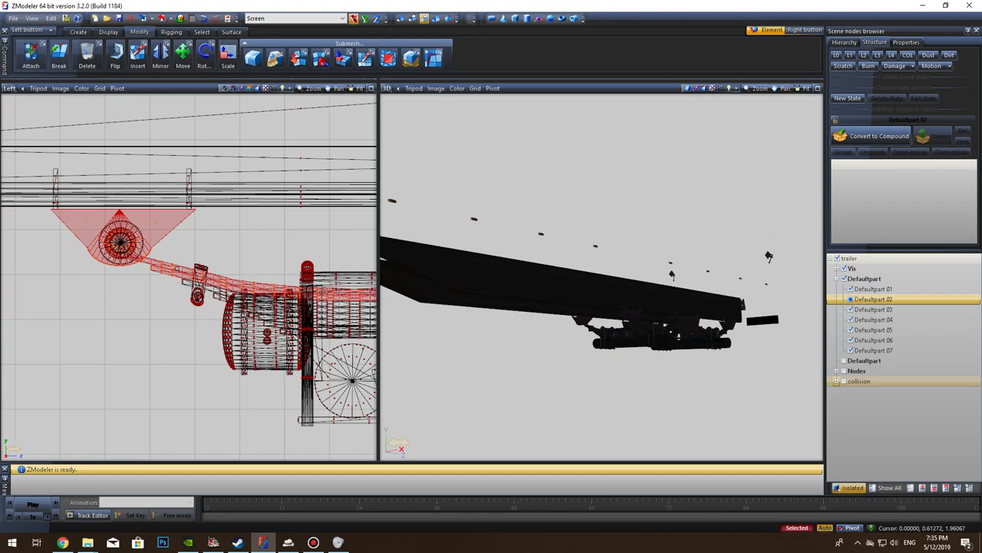
right_click(162, 265)
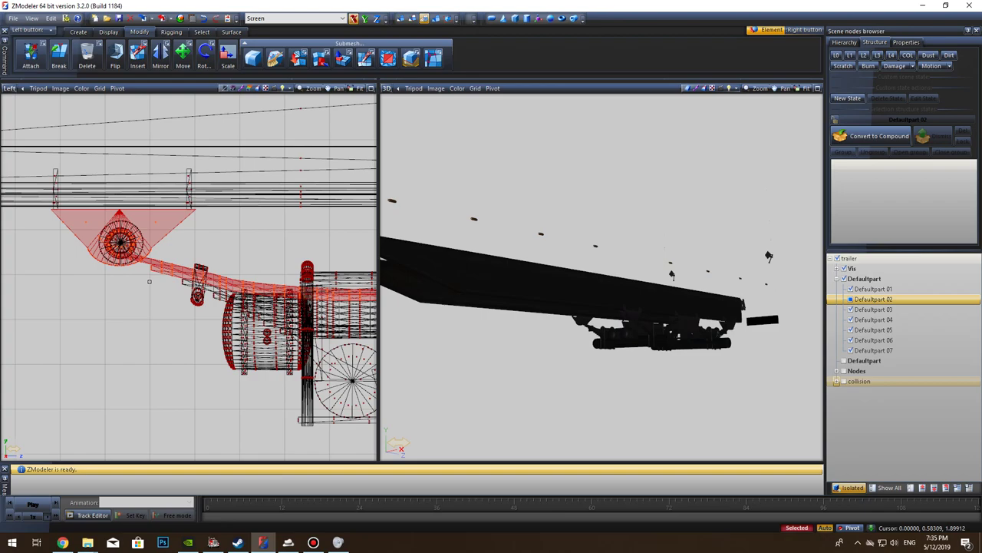
Step: Add the remaining pieces of the triangular bracket and the front axle assembly with its springs and air tank to the selection
left_click_drag(157, 292, 89, 210)
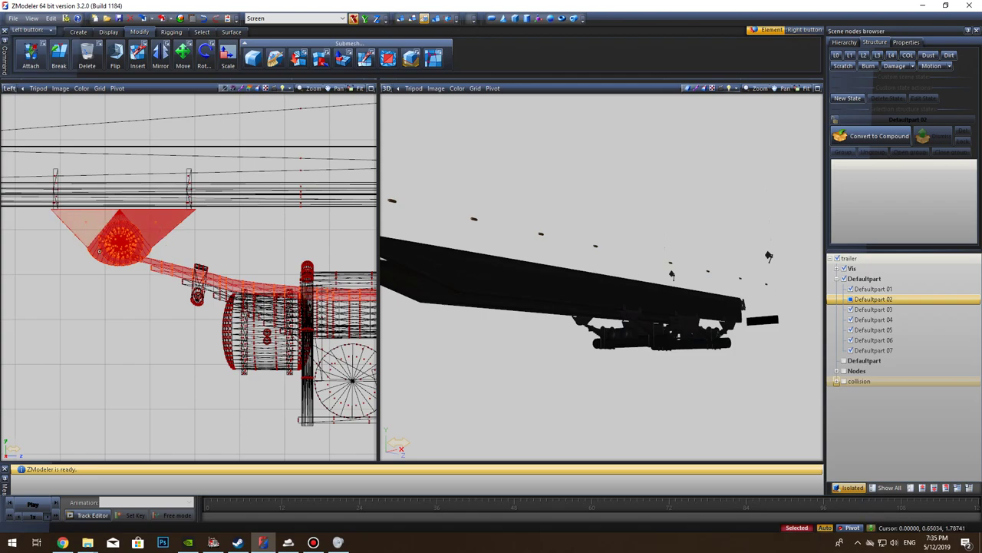
left_click_drag(115, 278, 52, 217)
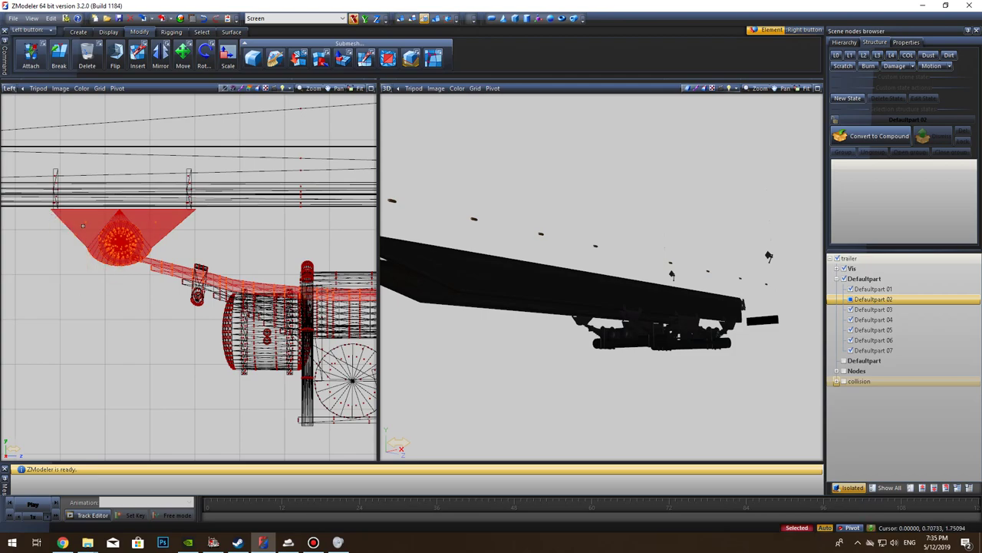
scroll(104, 321, "down", 4)
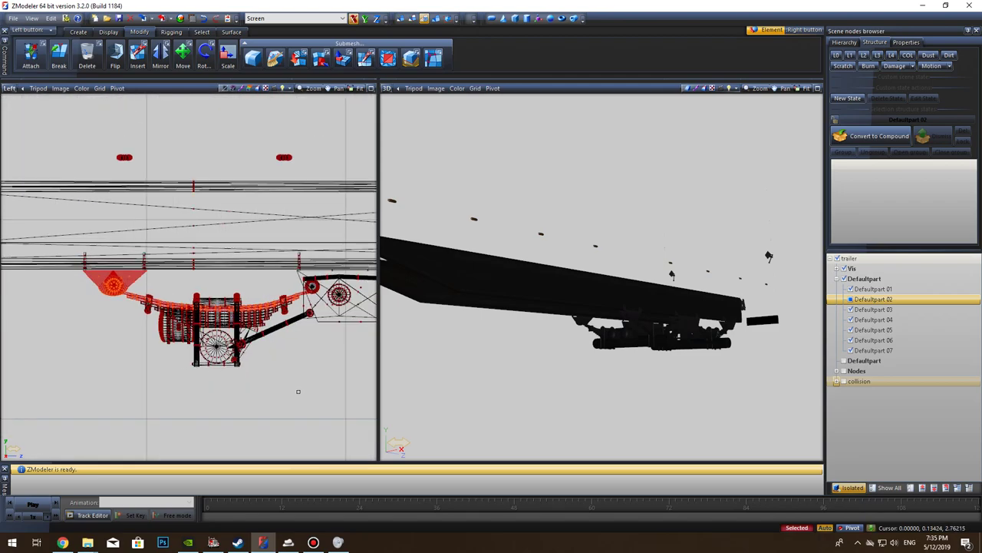
left_click_drag(278, 390, 120, 288)
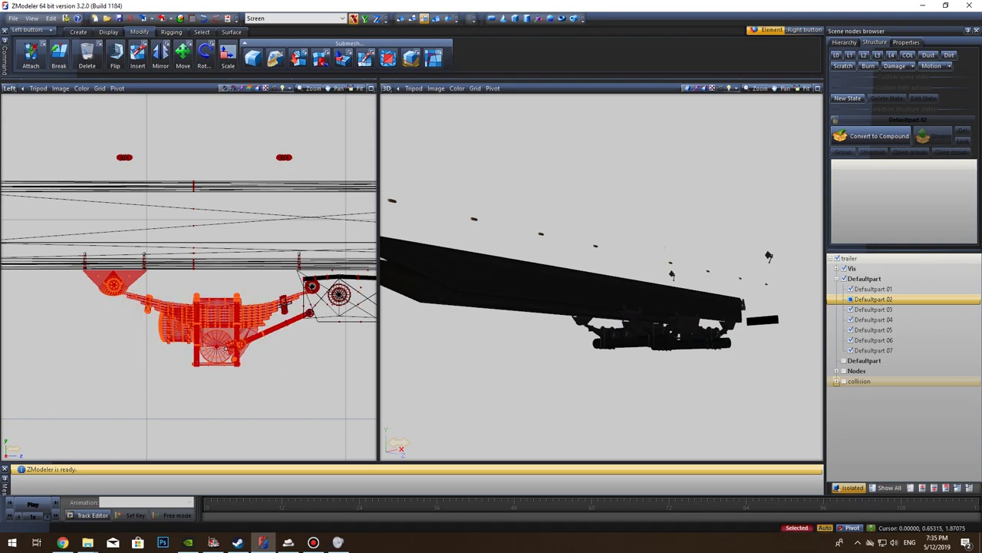
Step: Add the hexagonal bushing at the rear end of the front axle's link rod and the rod's unselected element to the selection
scroll(314, 361, "up", 5)
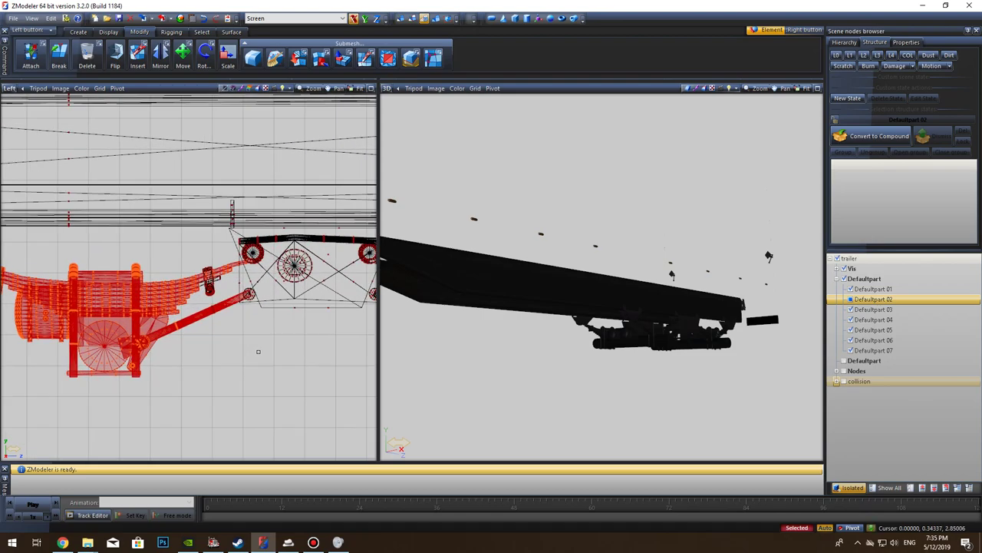
middle_click_drag(256, 342, 205, 367)
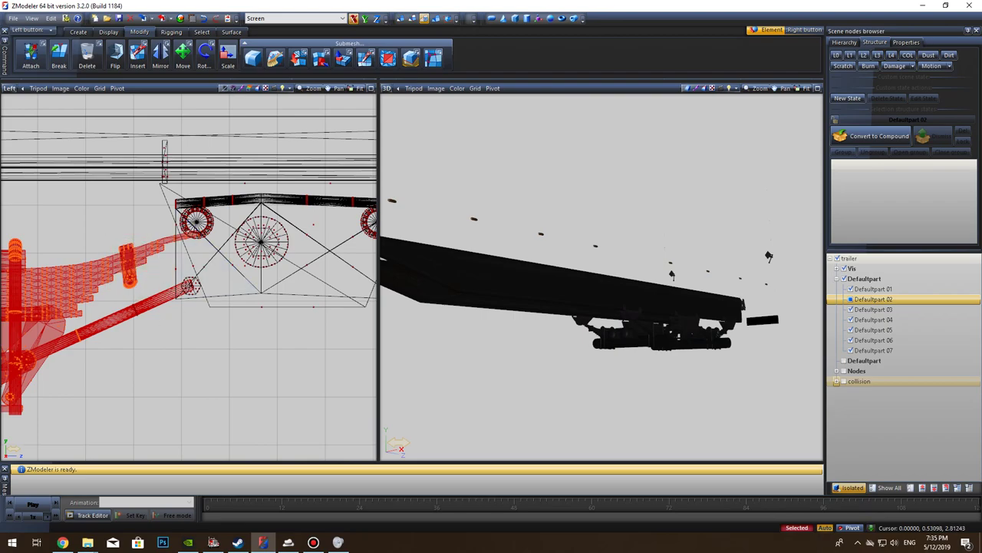
scroll(187, 285, "up", 3)
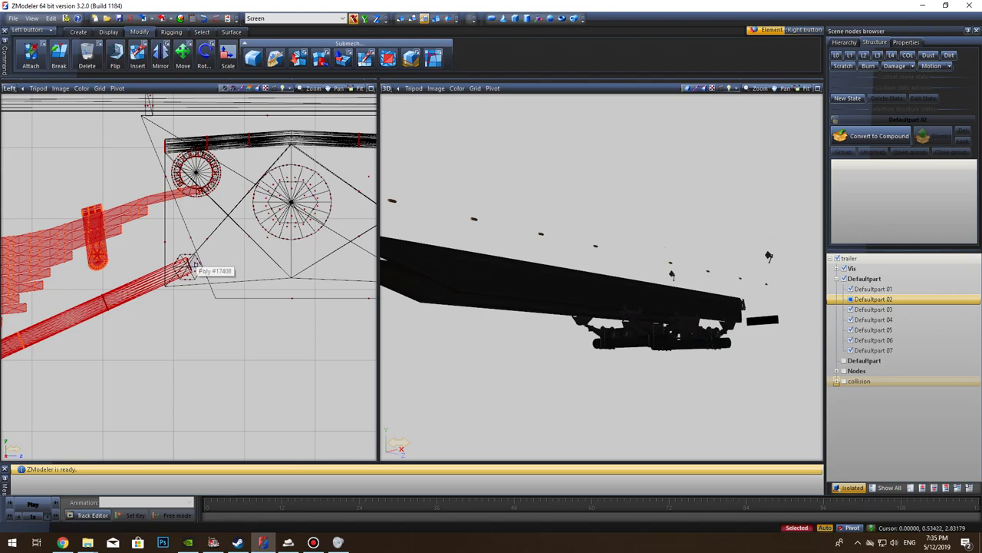
left_click(196, 265)
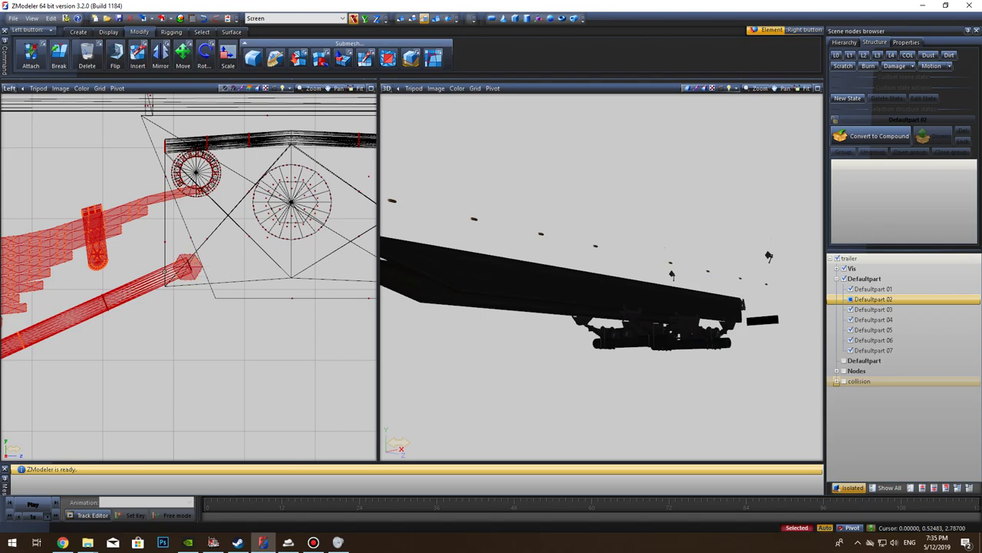
scroll(153, 280, "up", 4)
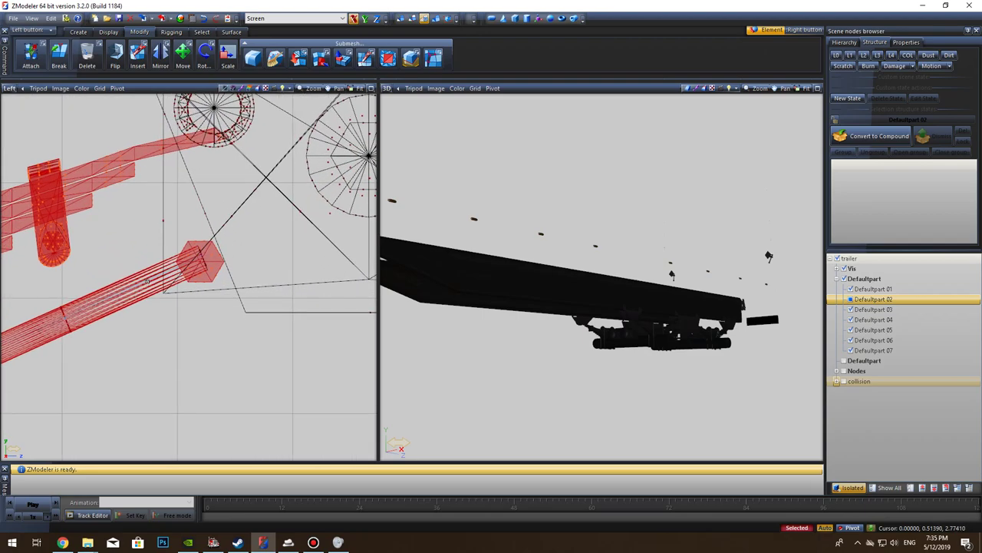
left_click(147, 282)
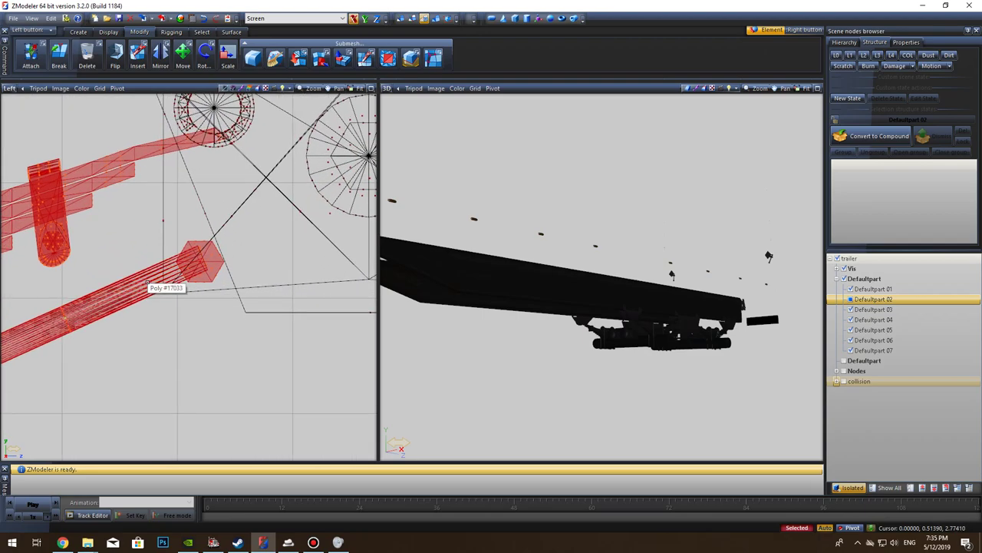
Step: Add the remaining overlapping elements of the hexagonal bushing and link rod end to the selection
scroll(176, 383, "down", 5)
scroll(181, 386, "down", 4)
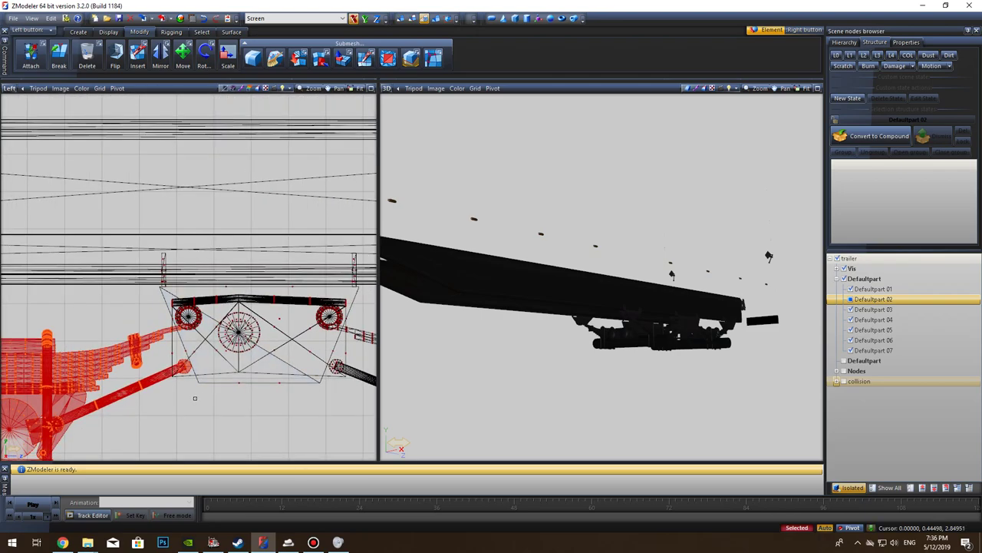
scroll(189, 389, "up", 8)
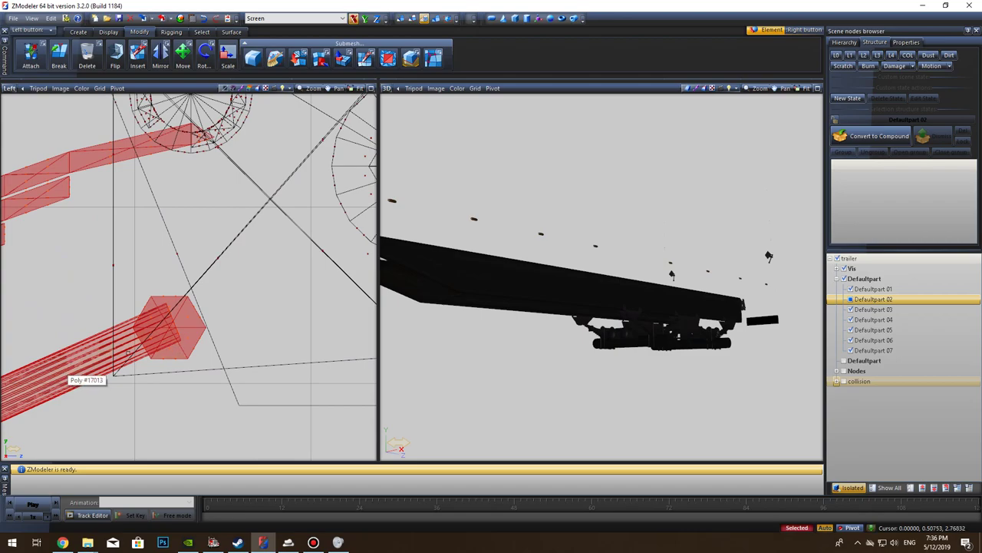
left_click_drag(203, 407, 120, 290)
left_click_drag(221, 411, 58, 291)
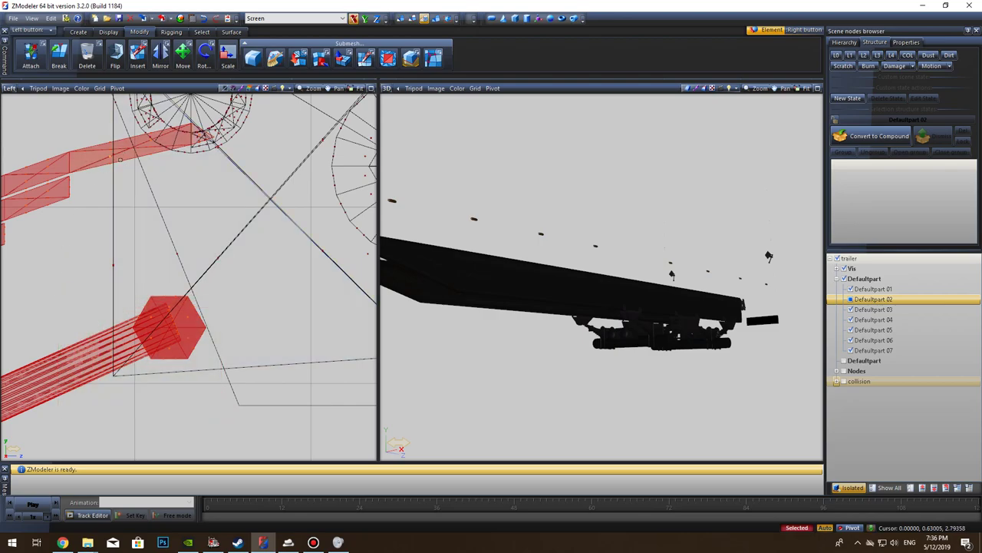
scroll(100, 163, "up", 8)
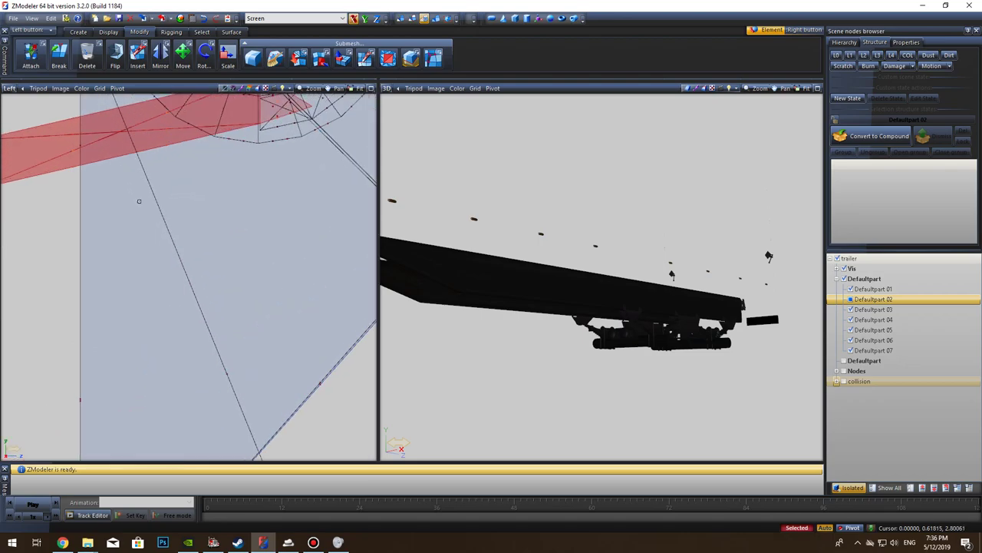
scroll(209, 272, "down", 3)
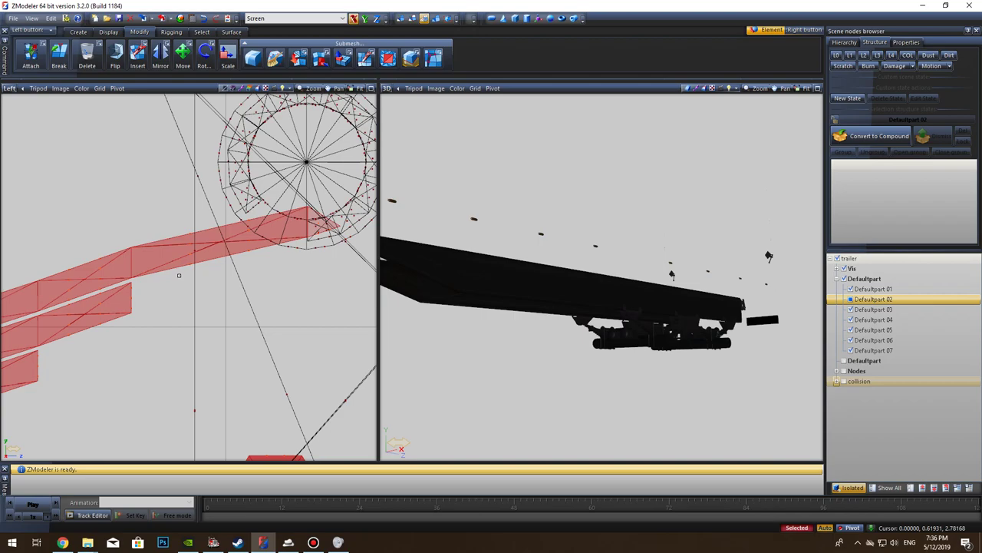
Step: Try moving the selected front axle suspension rearward by about 0.12 and about 0.03 units, undoing each move
scroll(236, 251, "down", 2)
middle_click_drag(660, 371, 564, 393)
scroll(562, 393, "up", 10)
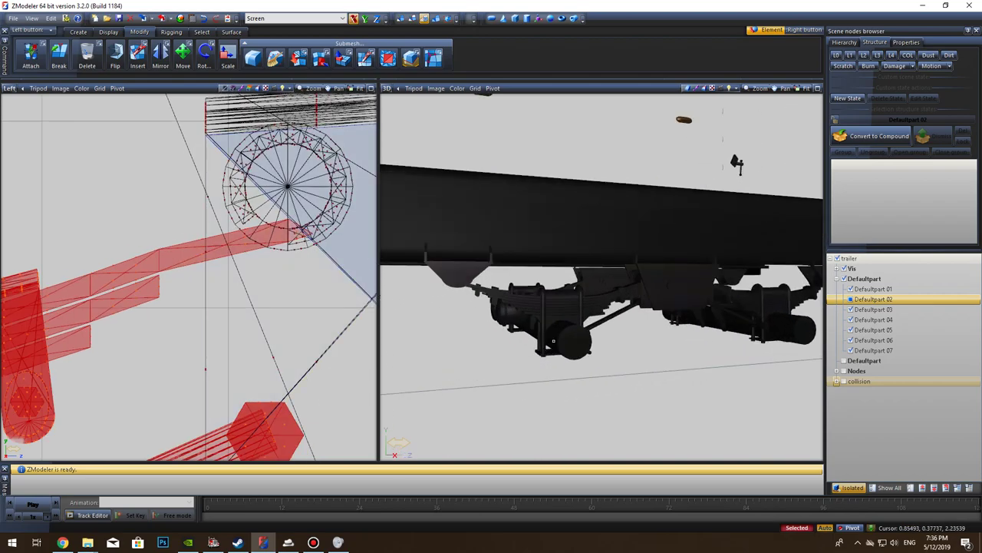
middle_click_drag(551, 353, 625, 363)
scroll(155, 265, "down", 2)
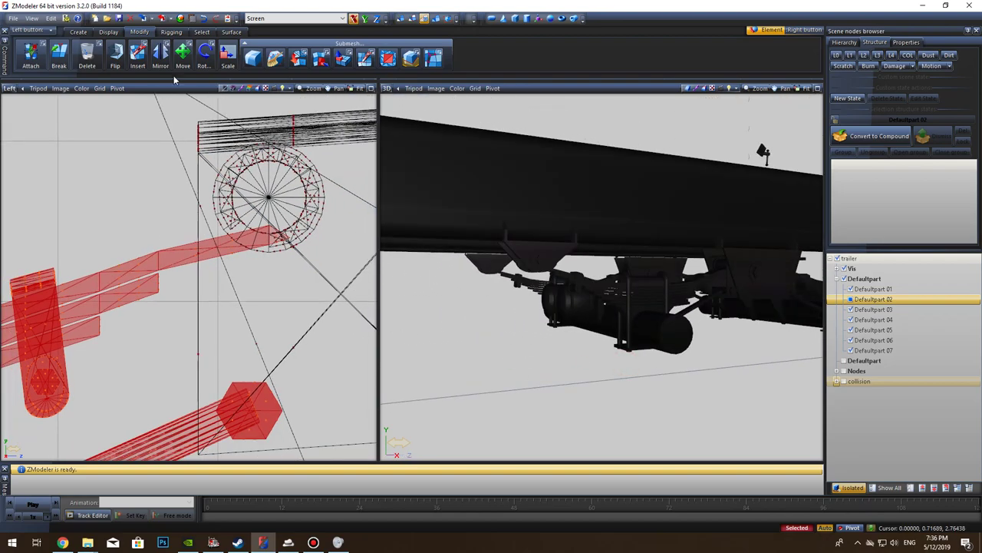
left_click(183, 54)
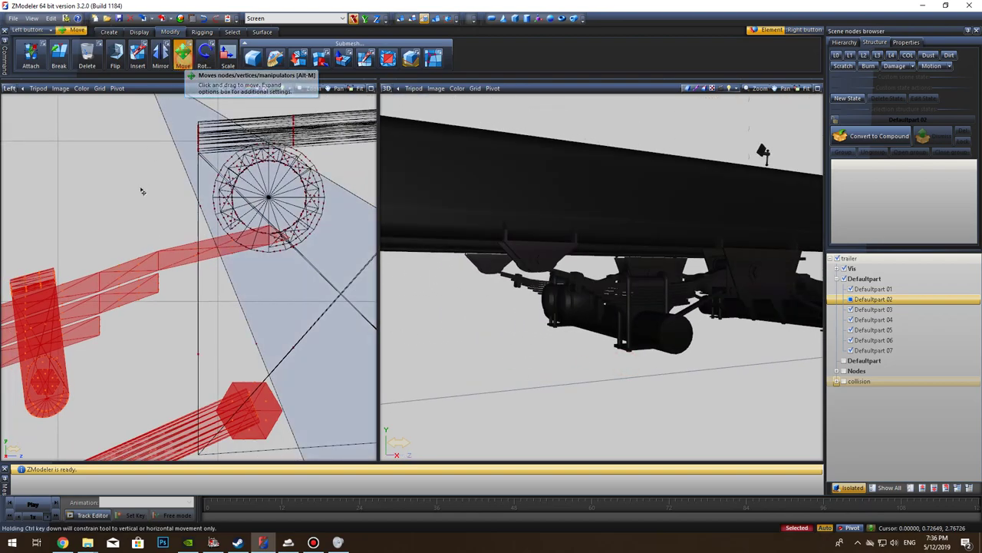
scroll(119, 301, "down", 1)
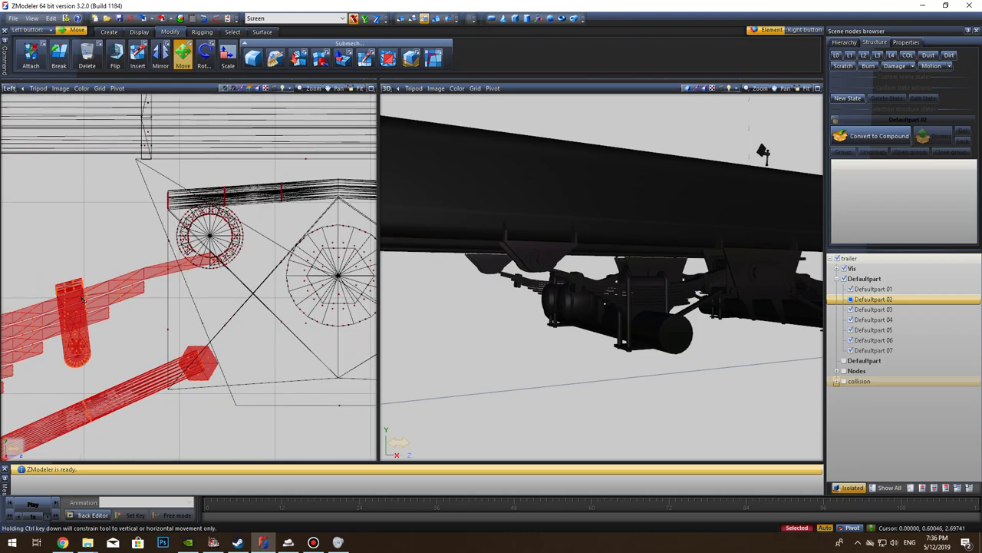
left_click_drag(83, 298, 208, 307)
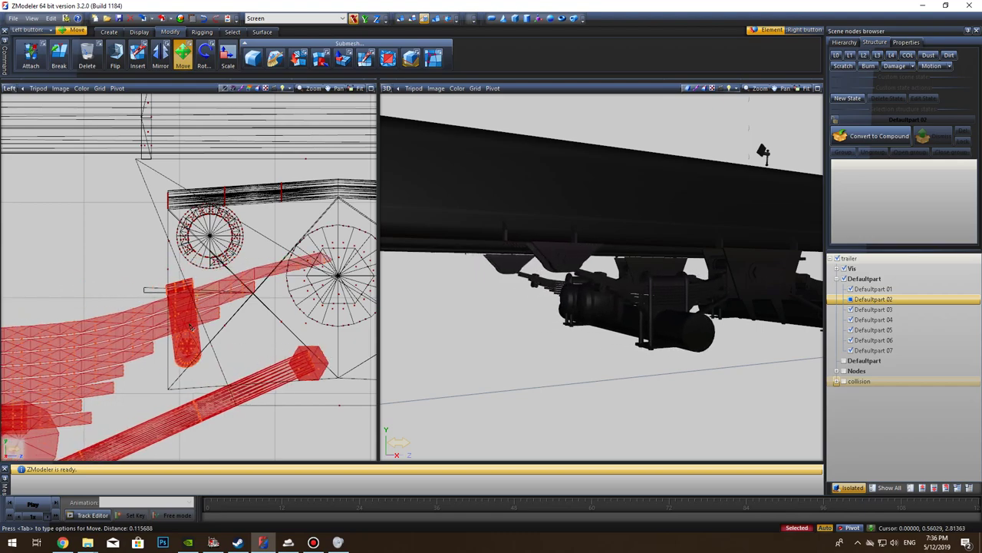
left_click(204, 19)
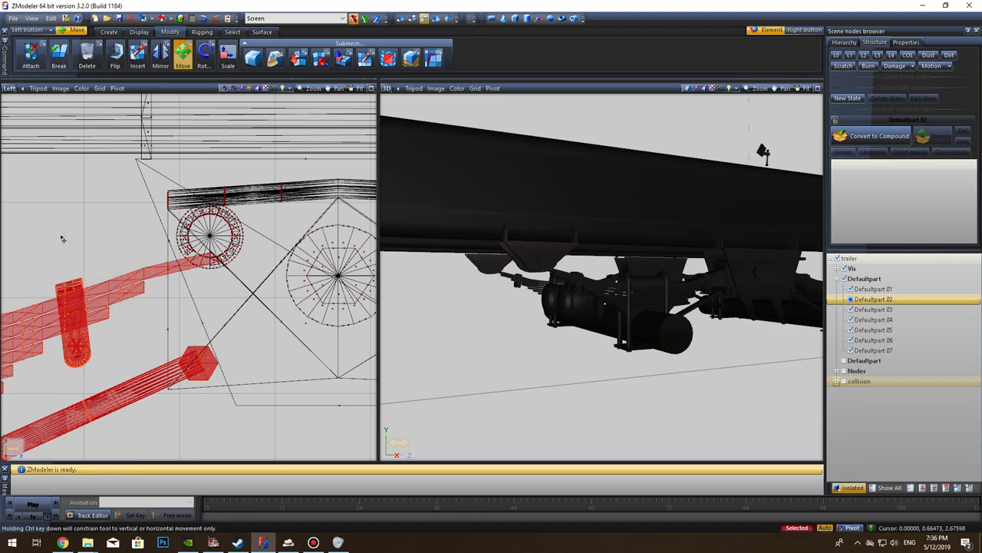
left_click_drag(97, 293, 135, 281)
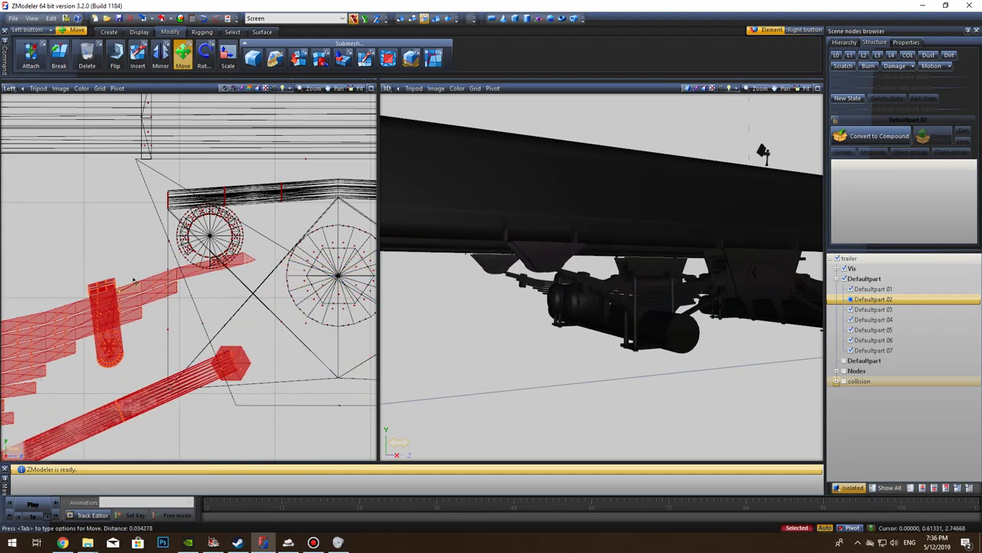
left_click(206, 19)
Step: Try moving the selected front axle suspension forward along the chassis, and undo the move
scroll(150, 280, "down", 3)
scroll(144, 297, "down", 3)
middle_click_drag(145, 296, 302, 305)
scroll(296, 309, "down", 2)
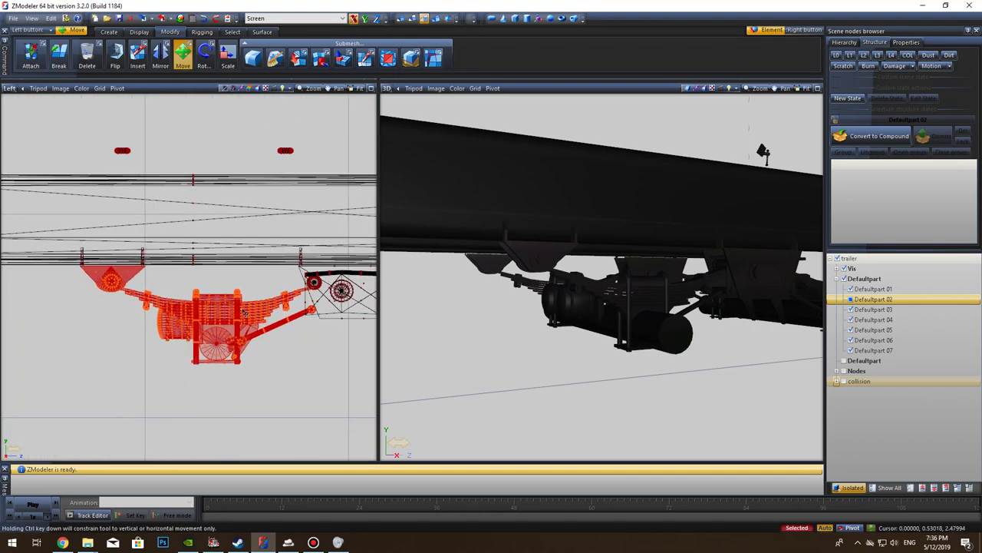
scroll(244, 315, "down", 1)
left_click_drag(244, 315, 165, 315)
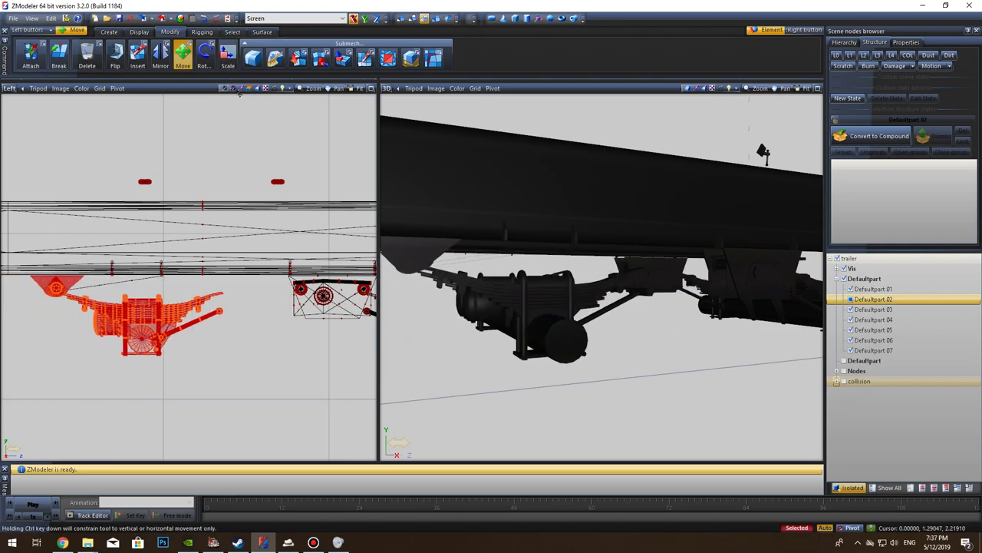
left_click(204, 18)
Step: Try a slight shift of about 0.01 units on the selected suspension beneath the chassis rail, and undo it
scroll(169, 266, "up", 8)
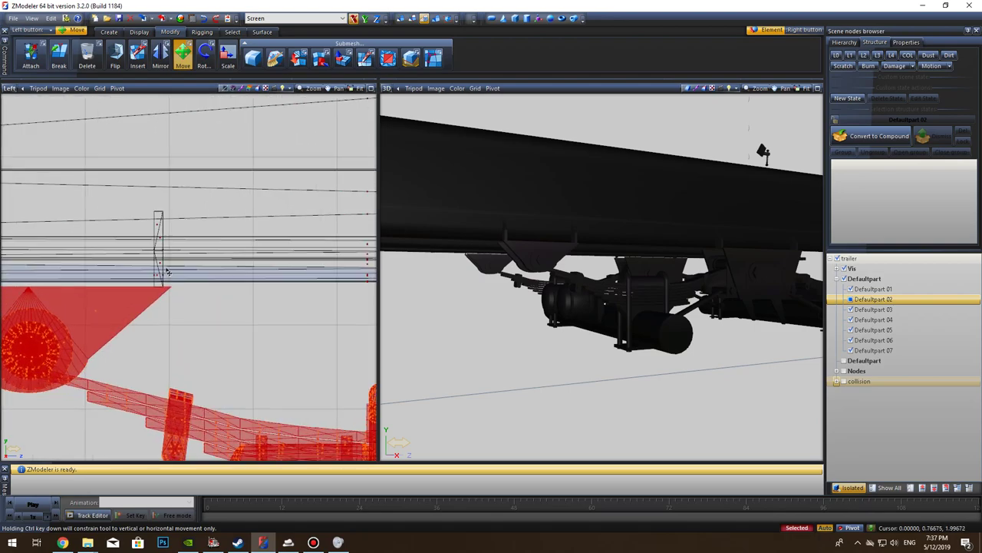
scroll(169, 309, "up", 3)
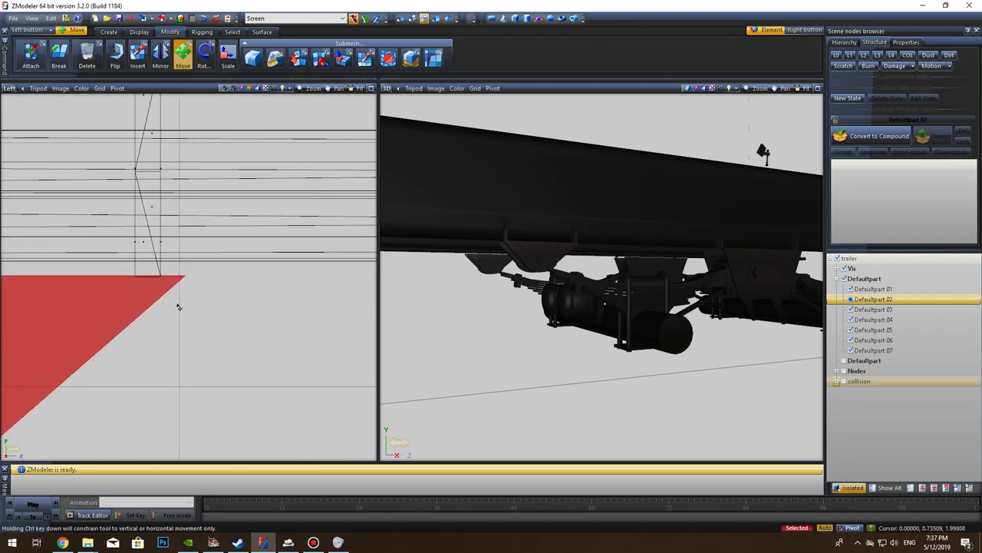
mouse_move(233, 343)
left_mouse_down()
mouse_move(70, 268)
mouse_move(52, 275)
left_mouse_up()
scroll(114, 307, "down", 6)
left_click_drag(305, 342, 84, 206)
scroll(201, 301, "down", 5)
left_click_drag(202, 301, 84, 315)
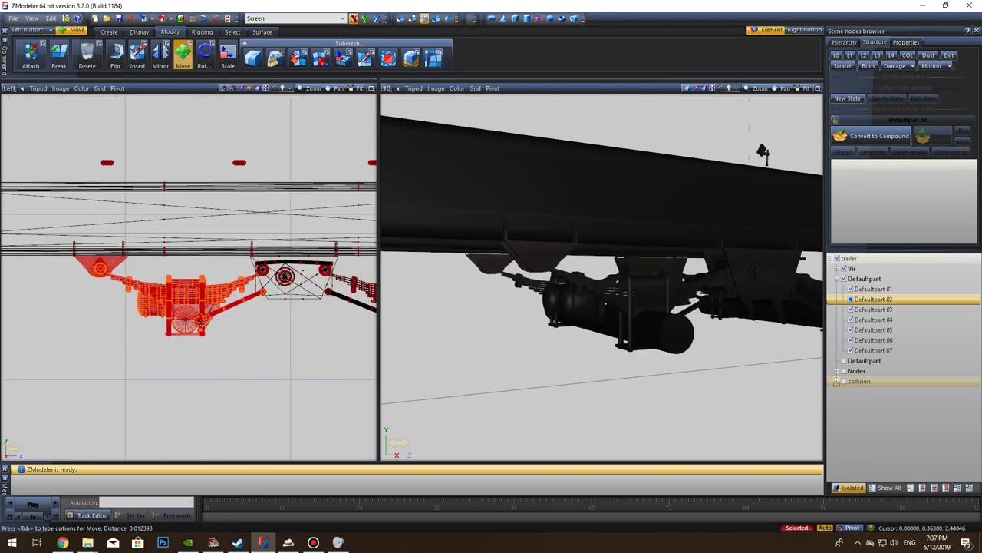
left_click(205, 18)
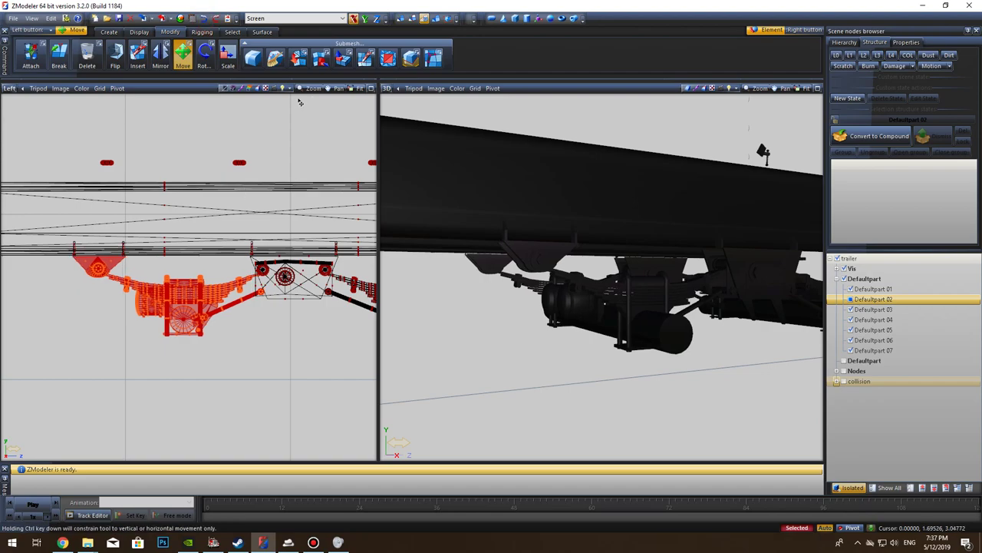
Step: Try to detach the selected front axle suspension from the chassis mesh, and undo the detachment
scroll(236, 380, "down", 3)
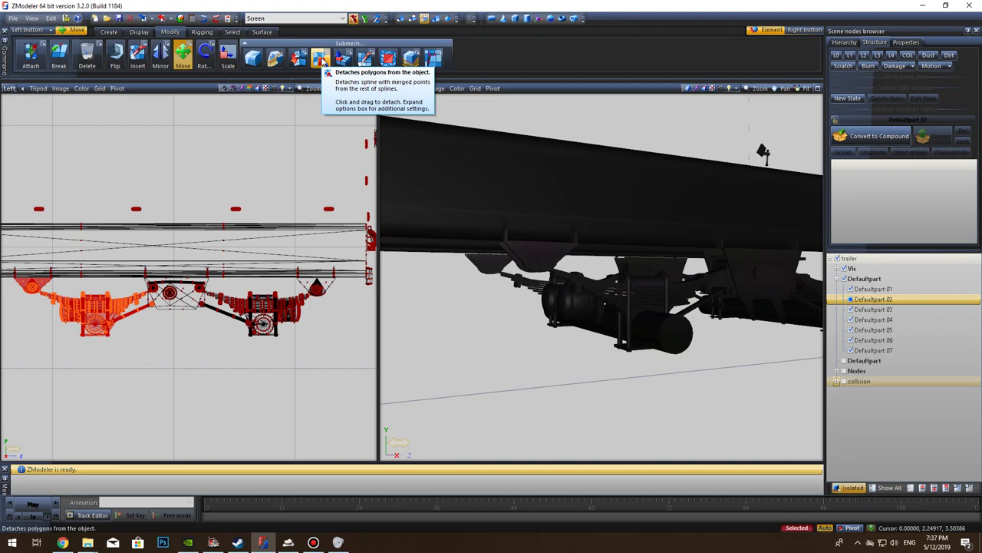
left_click(320, 60)
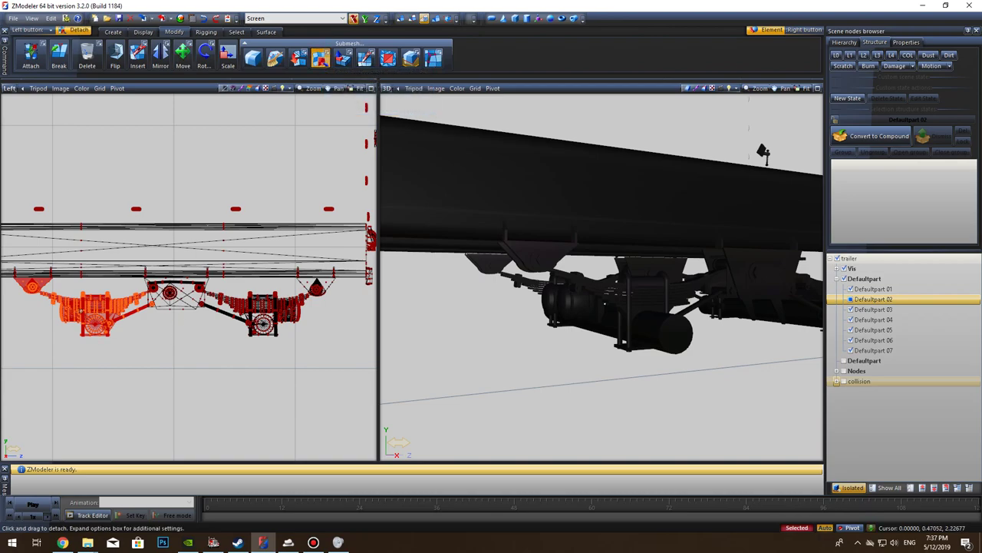
left_click(94, 305)
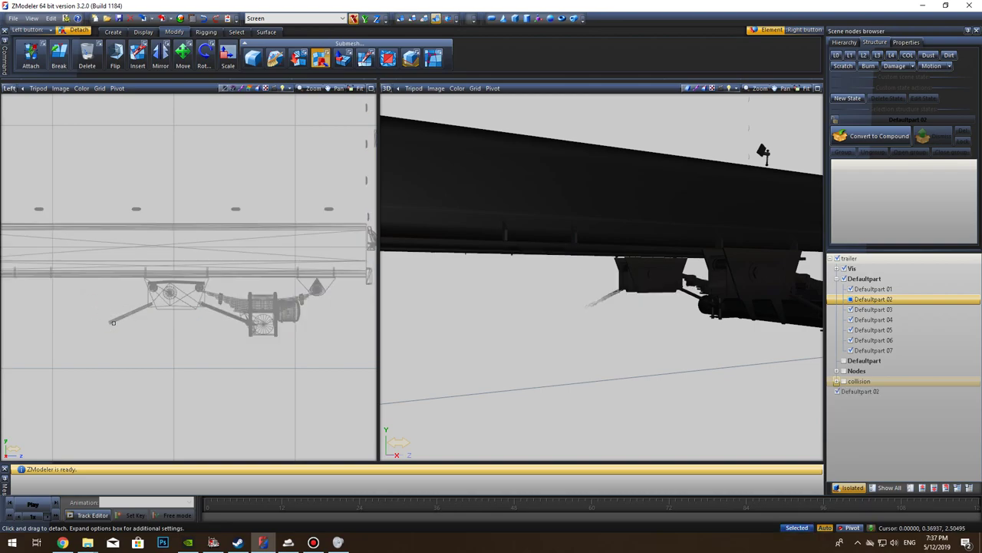
middle_click_drag(622, 319, 579, 363)
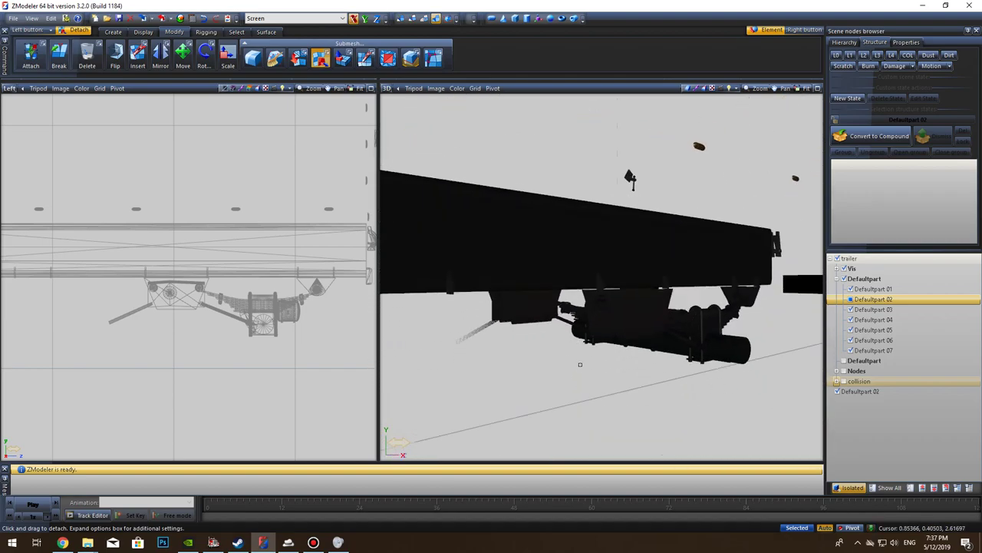
scroll(241, 107, "up", 4)
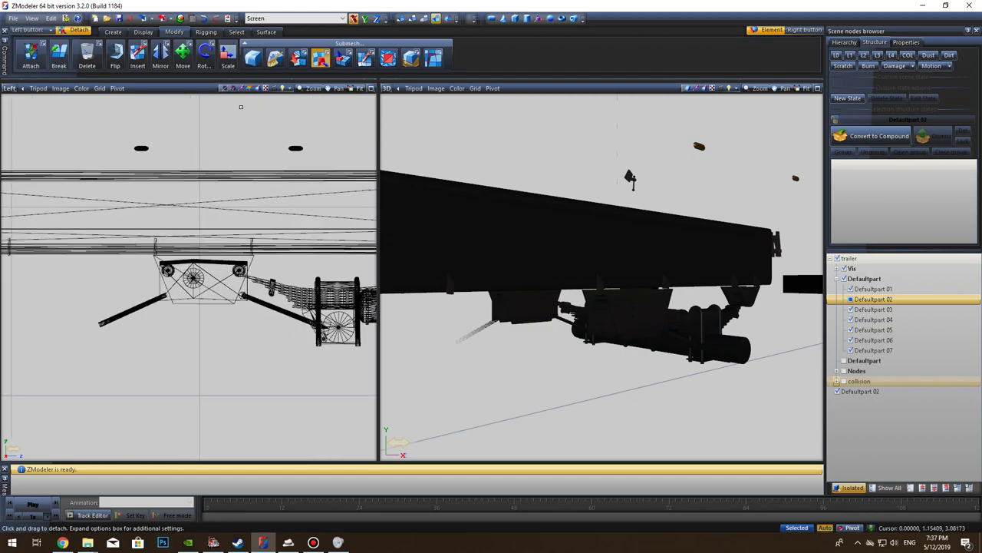
left_click(203, 18)
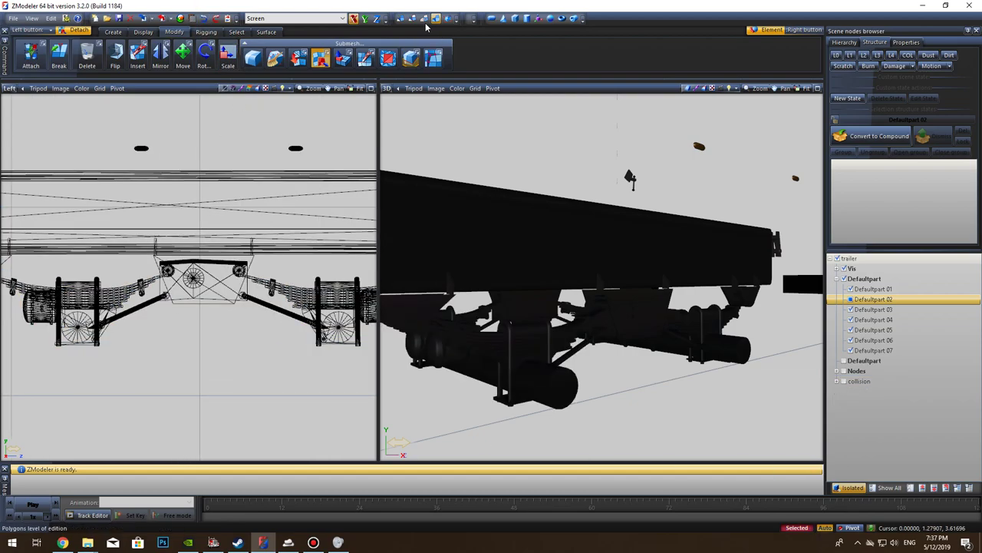
Step: Add the front axle's remaining link rod elements to the element selection and detach the whole front suspension from the chassis mesh
mouse_move(118, 359)
left_mouse_down()
mouse_move(60, 322)
mouse_move(117, 358)
left_mouse_up()
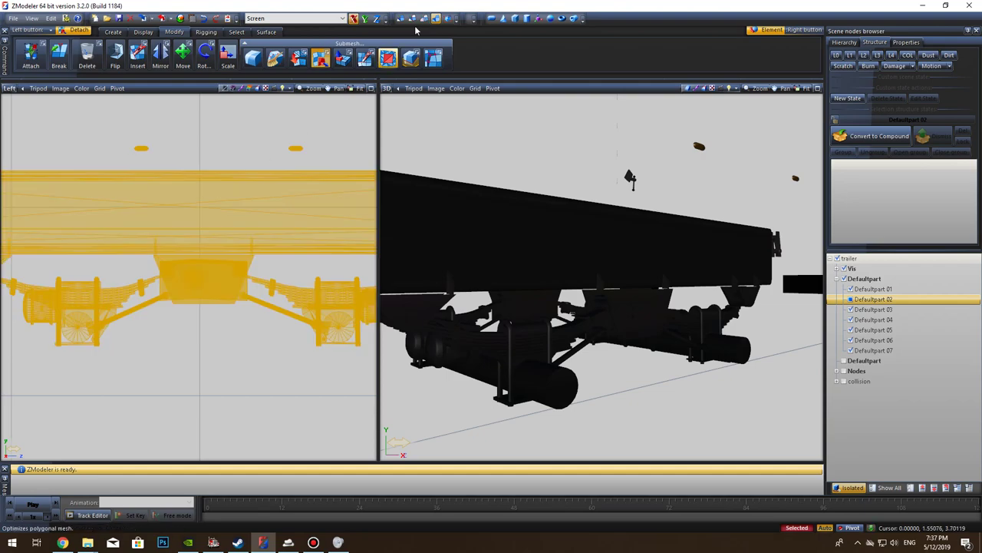
left_click(126, 347)
scroll(132, 327, "up", 6)
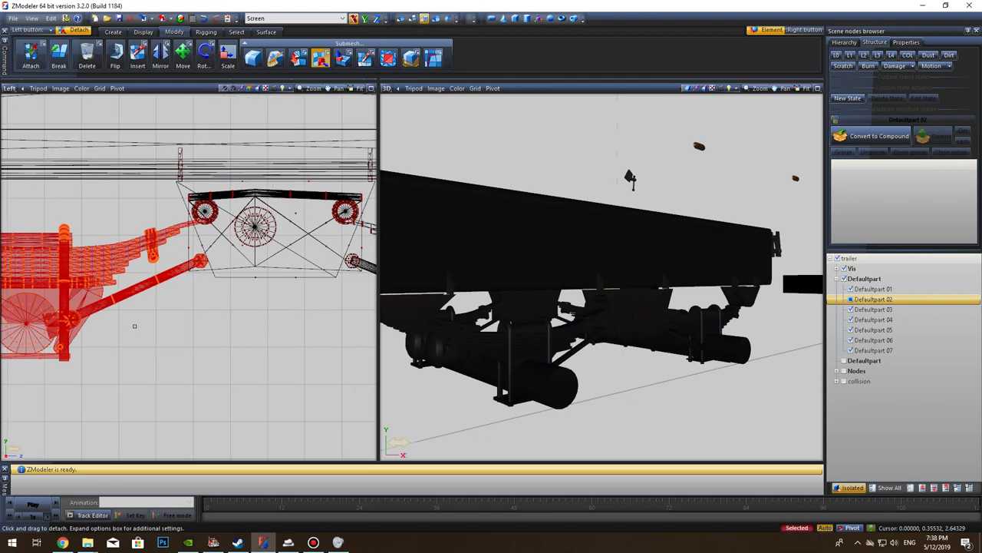
scroll(136, 330, "down", 2)
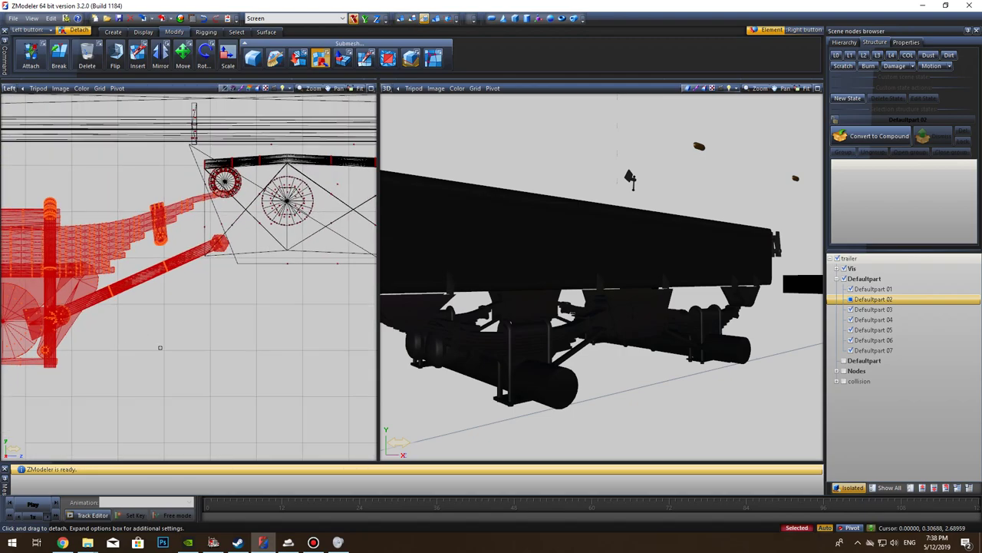
left_click_drag(232, 380, 3, 232)
scroll(230, 284, "down", 2)
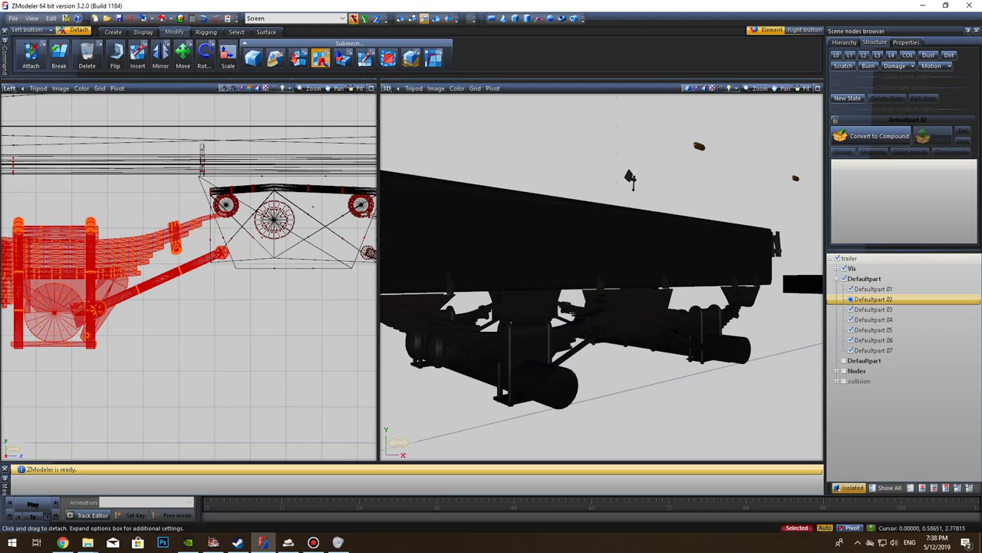
left_click(73, 258)
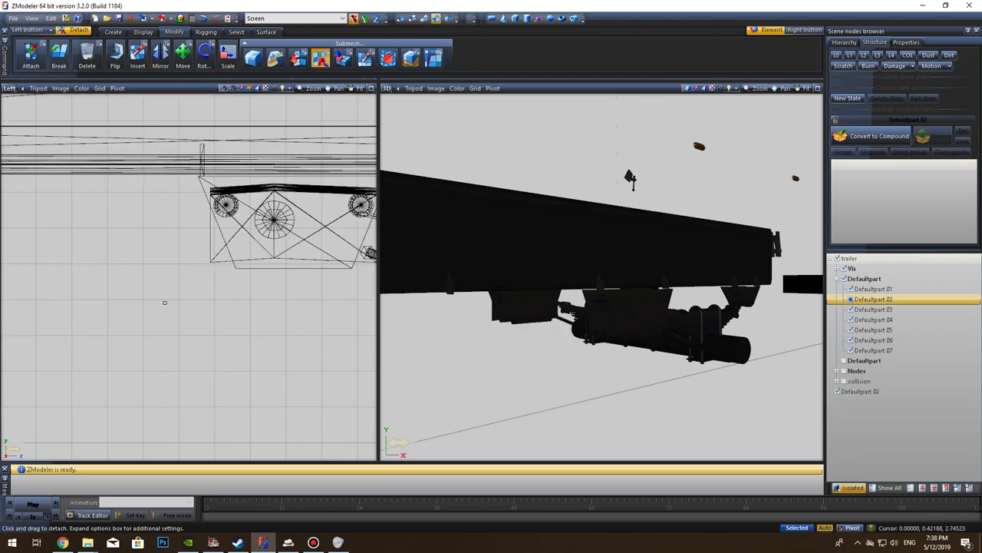
middle_click_drag(728, 418, 576, 410)
middle_click_drag(642, 399, 597, 390)
middle_click_drag(248, 353, 258, 331)
scroll(161, 353, "down", 2)
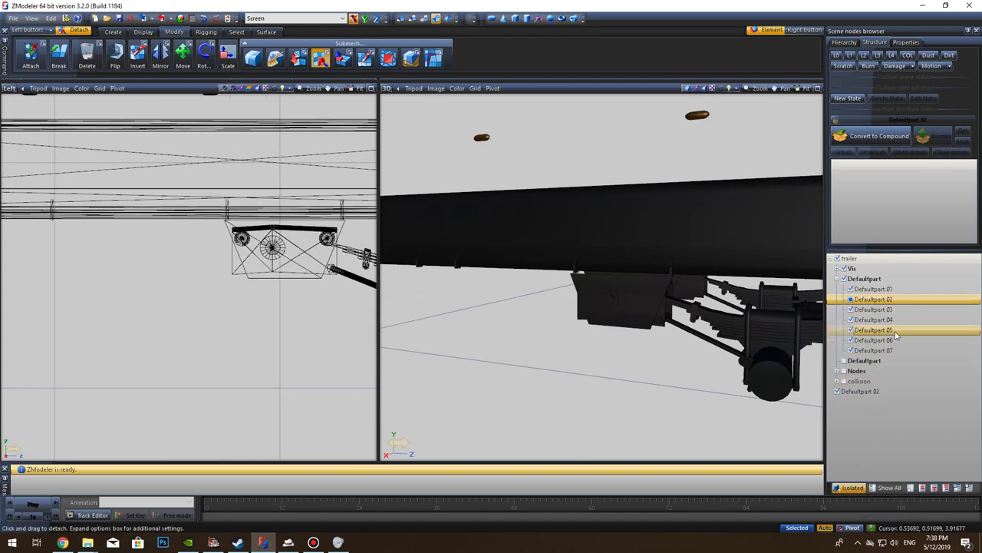
Step: Make the detached front suspension object the current node and turn off isolation to show the whole trailer
left_click(865, 392)
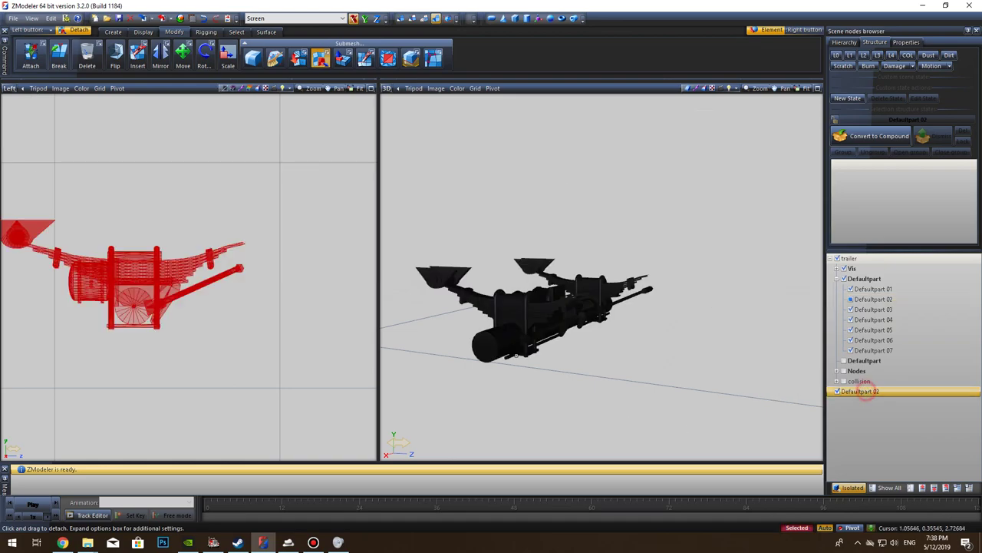
middle_click_drag(202, 329, 319, 361)
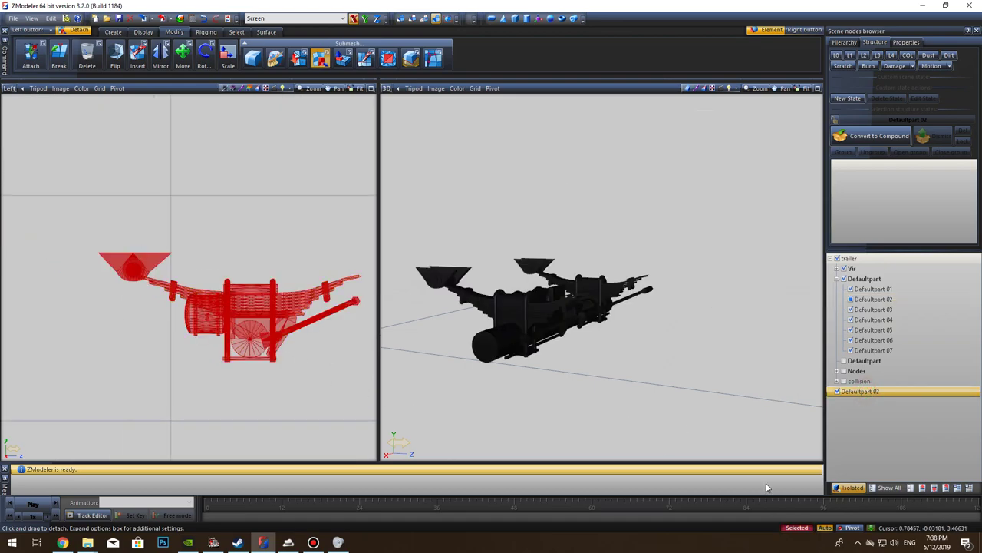
left_click(852, 489)
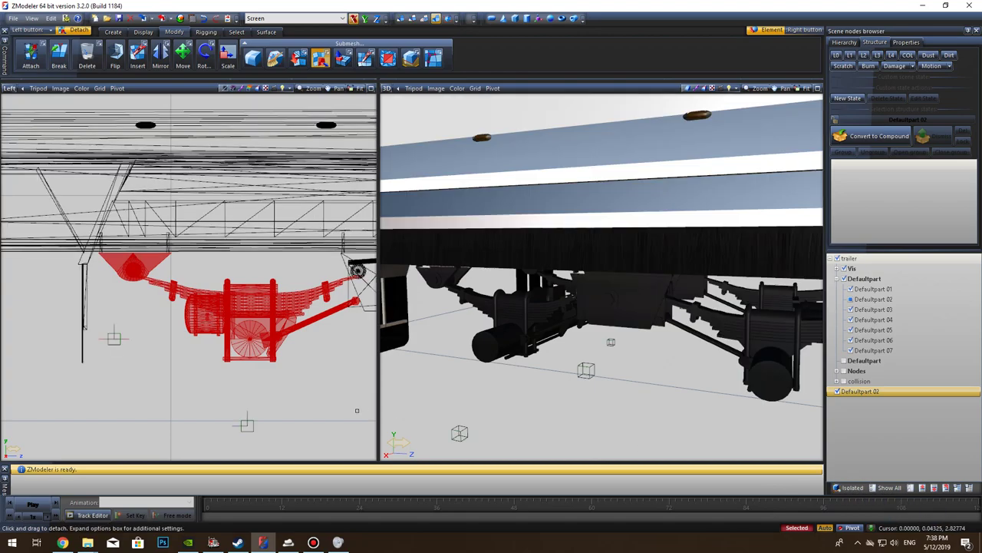
Step: Examine the detached front suspension's position relative to the trailer body, mudflap, rear axle and wheel dummies
middle_click_drag(521, 441, 598, 439)
scroll(253, 399, "down", 2)
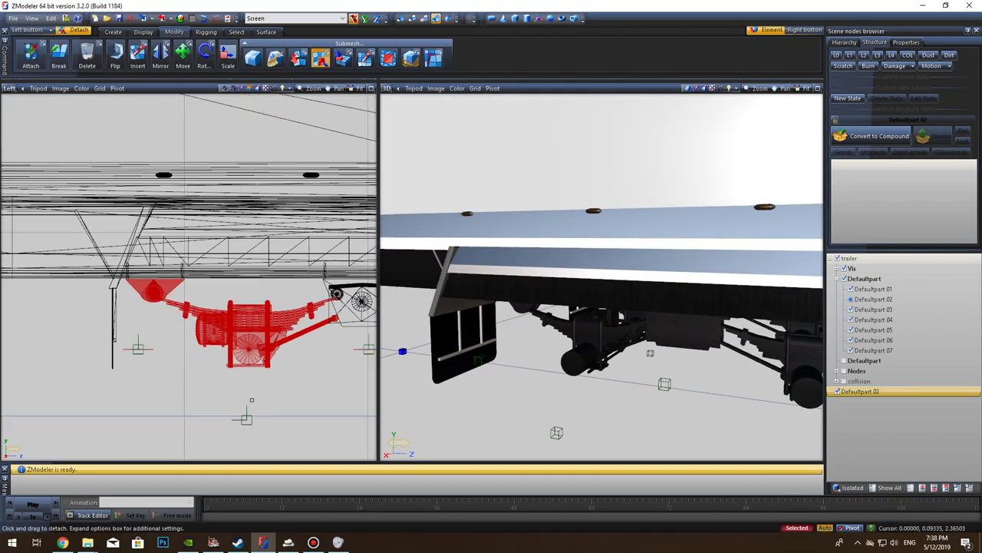
middle_click_drag(164, 368, 242, 367)
scroll(243, 366, "down", 1)
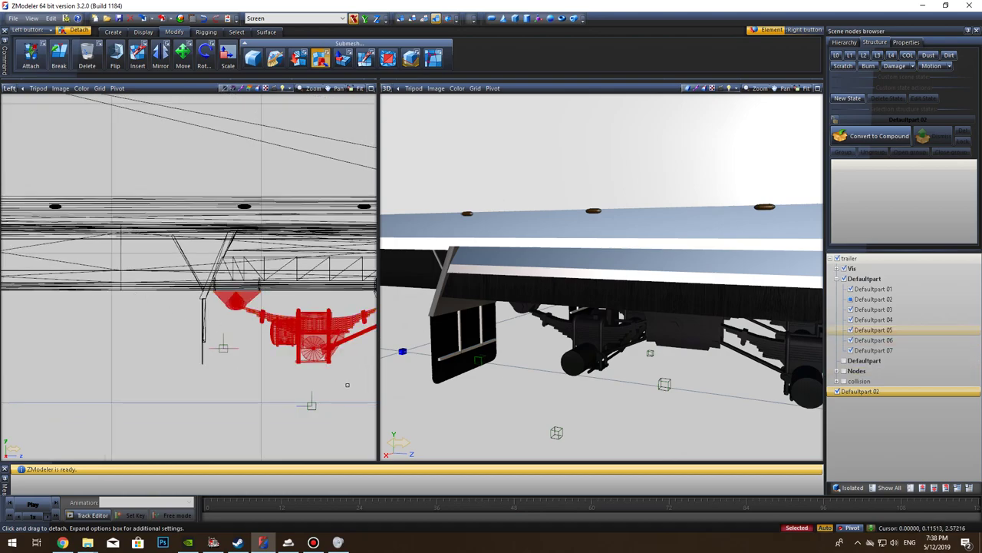
middle_click_drag(344, 386, 245, 394)
scroll(245, 395, "down", 1)
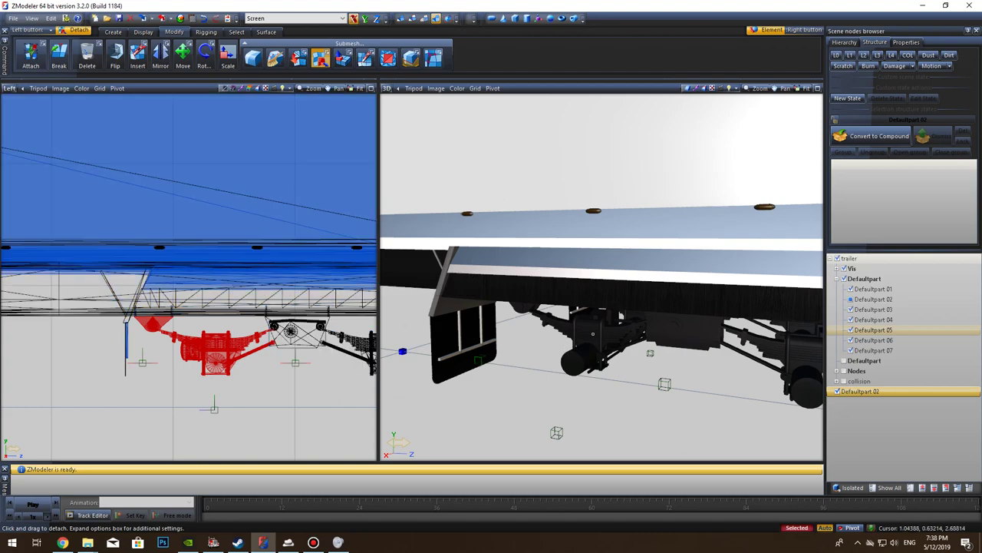
mouse_move(265, 380)
middle_mouse_down()
mouse_move(160, 380)
mouse_move(261, 394)
middle_mouse_up()
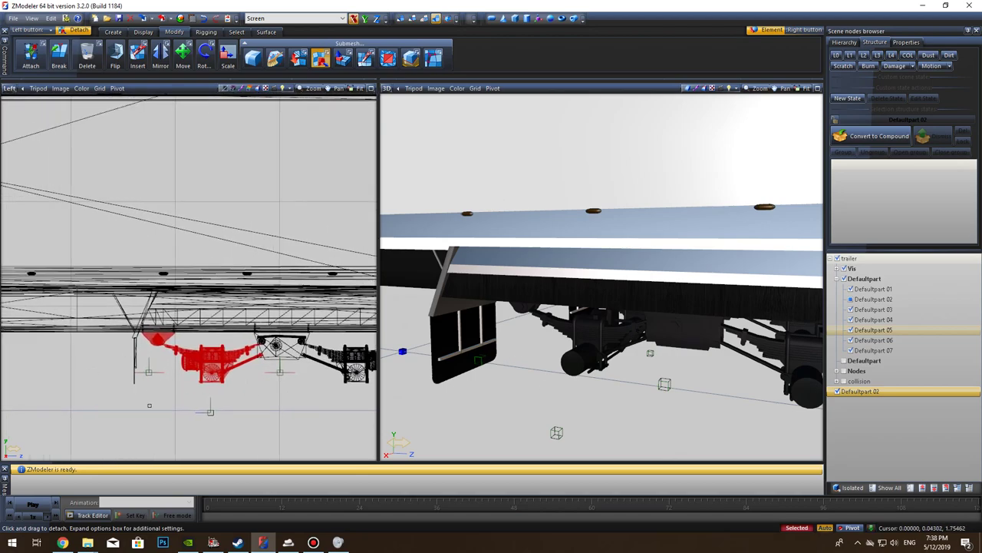
middle_click_drag(210, 412, 241, 411)
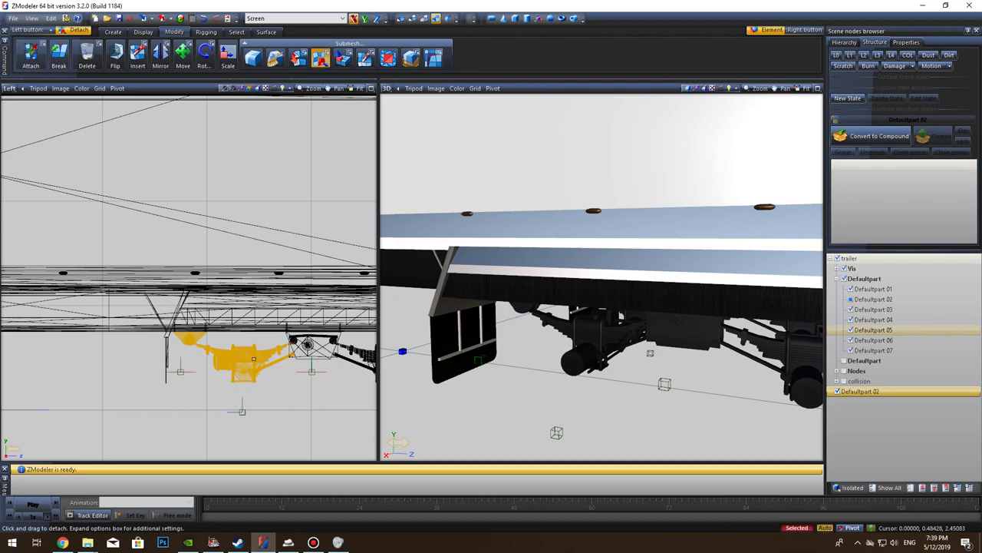
left_click(122, 220)
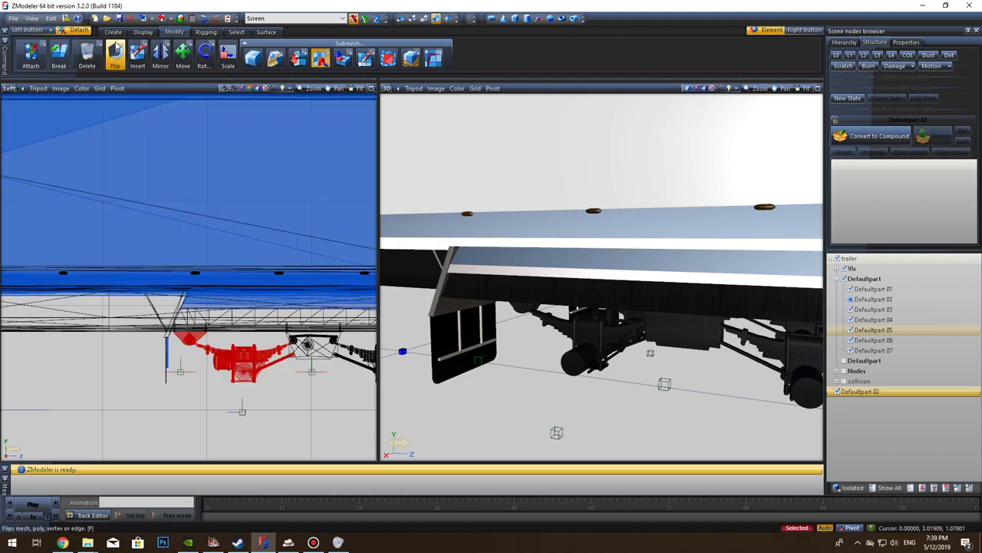
left_click(263, 373)
left_click(153, 230)
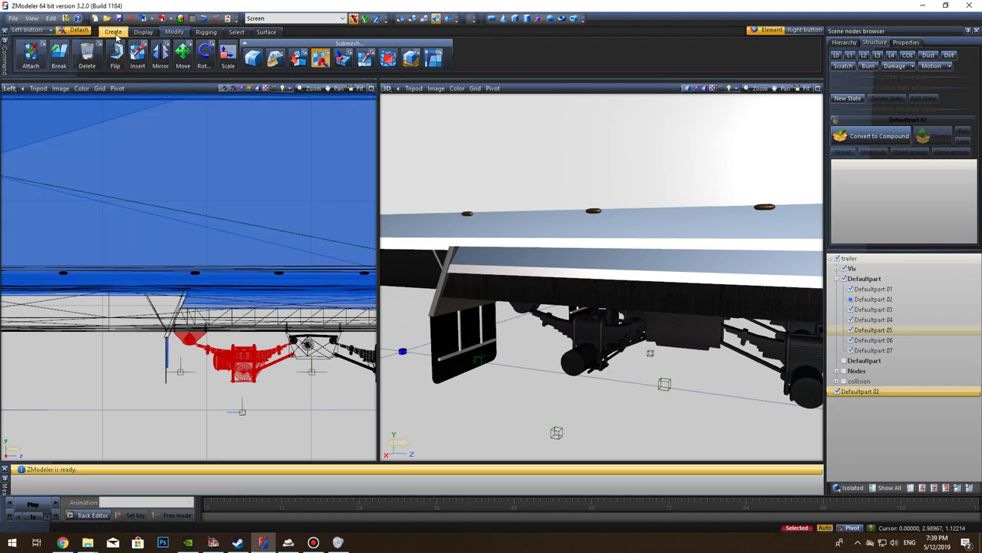
Step: Copy the detached front suspension and place the duplicate one axle spacing ahead of the original, beyond the mudflap
left_click(112, 31)
left_click(25, 59)
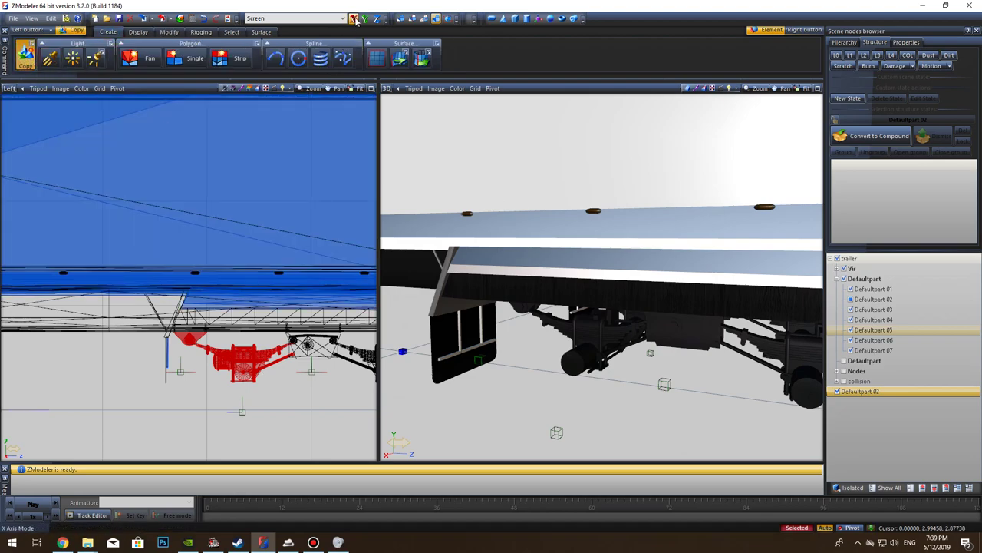
left_click(243, 364)
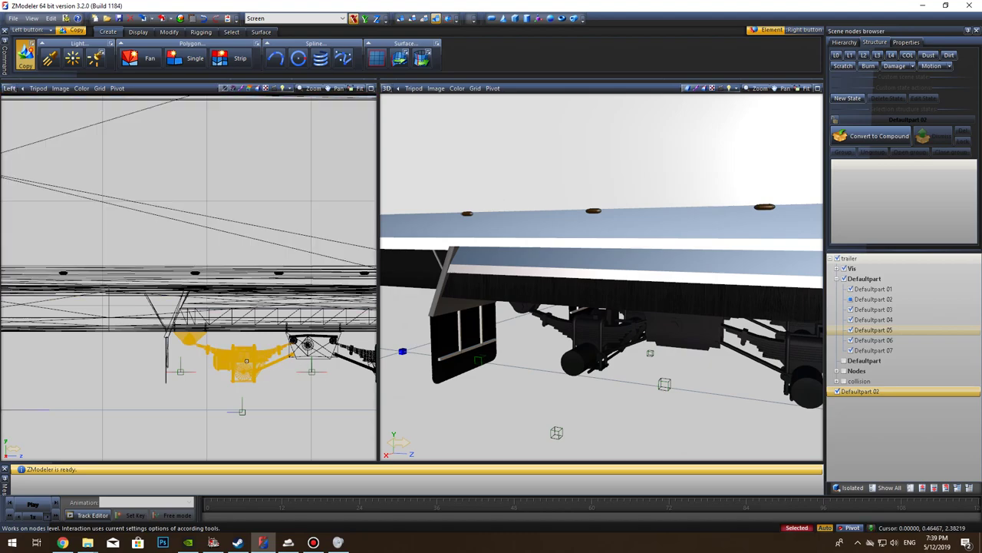
left_click_drag(247, 361, 135, 363)
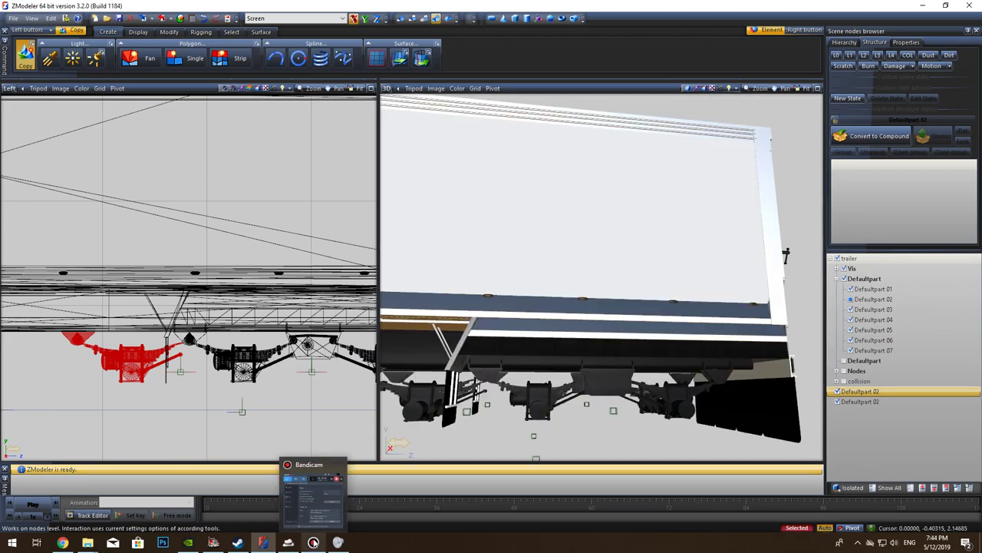
left_click(313, 543)
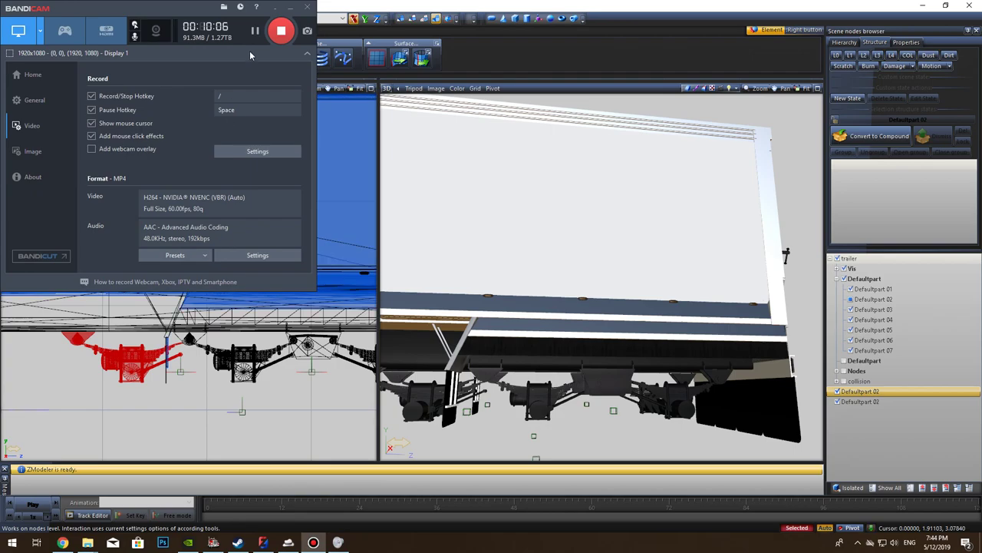
left_click(290, 8)
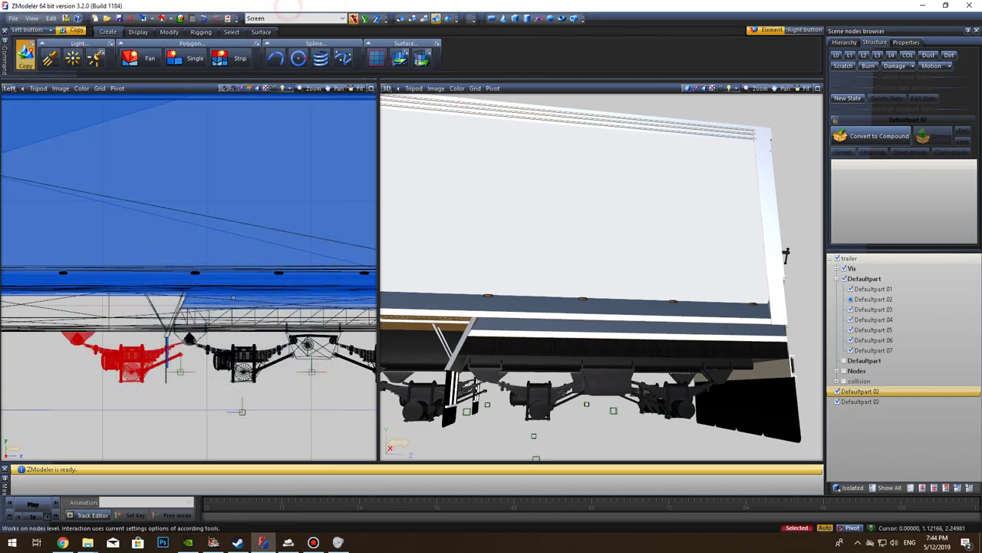
Step: Exit the Copy command, clear the selection, isolate the original front suspension object and open its mesh for polygon-level editing
scroll(190, 405, "up", 2)
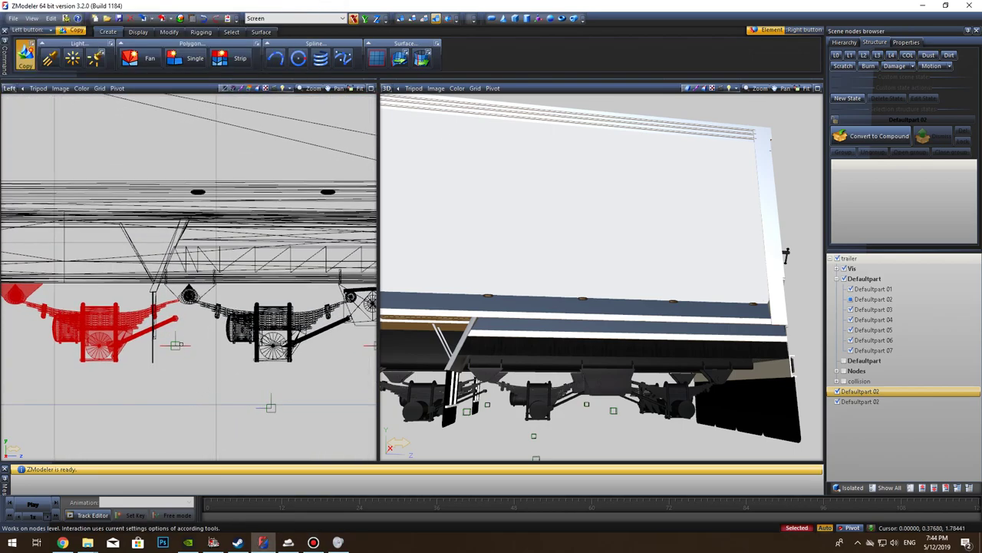
left_click(22, 60)
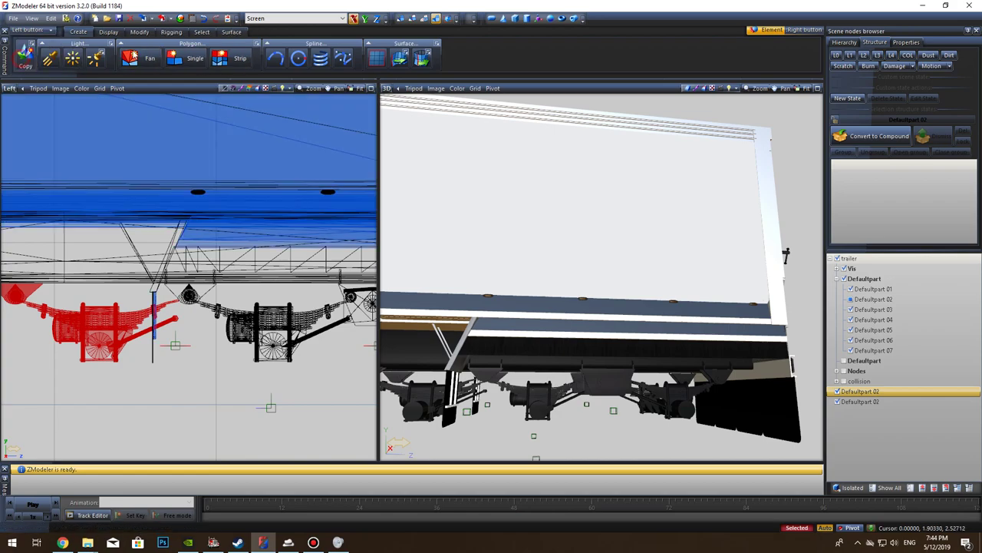
left_click(206, 443)
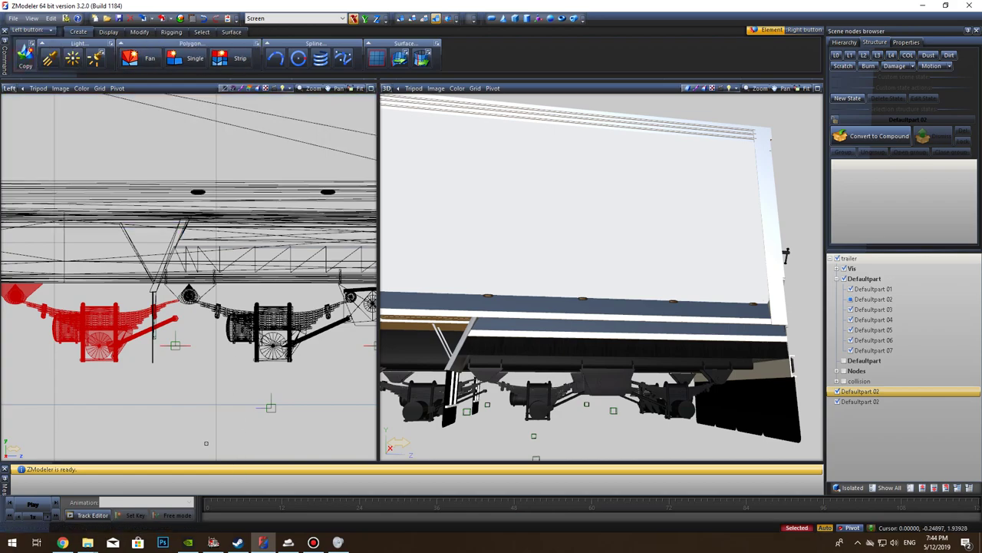
right_click(192, 389)
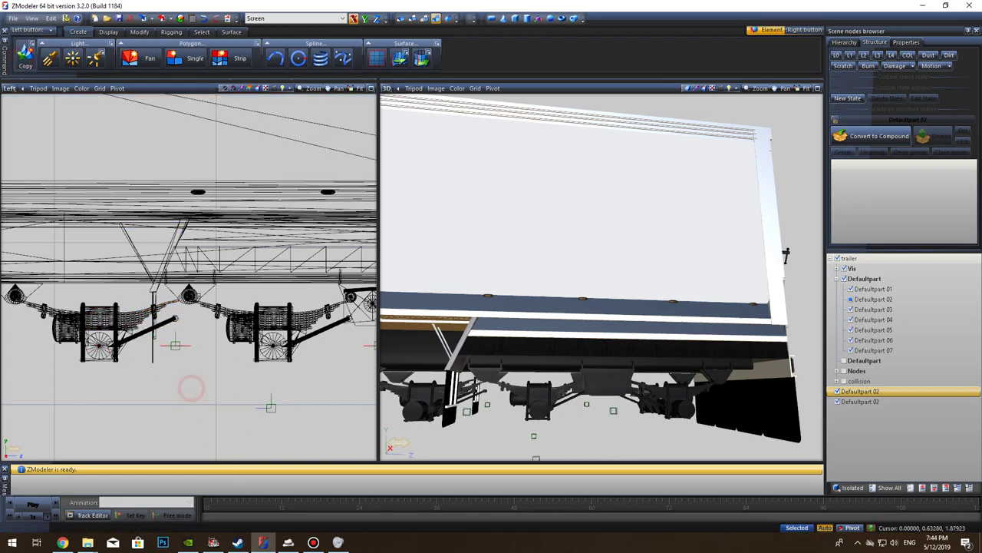
left_click(848, 486)
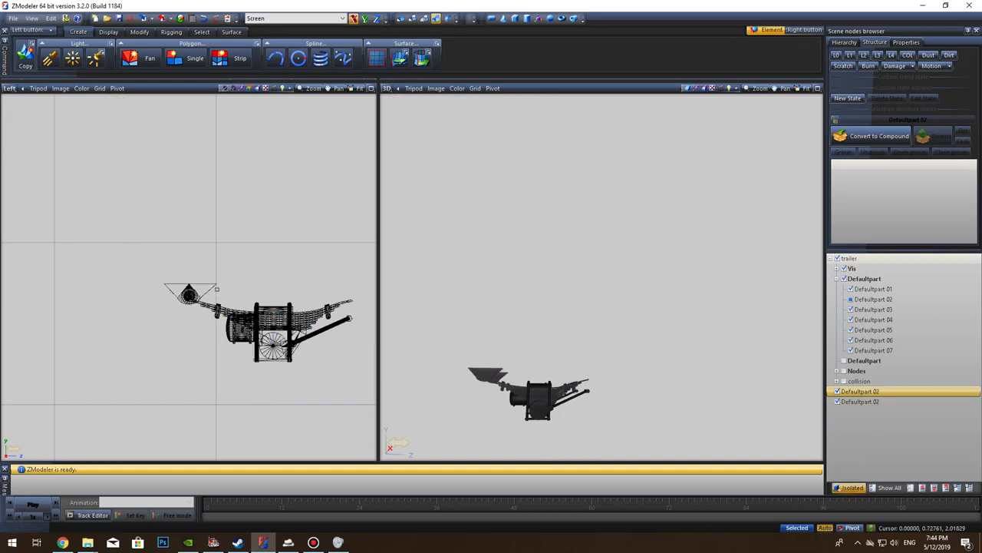
left_click(223, 291)
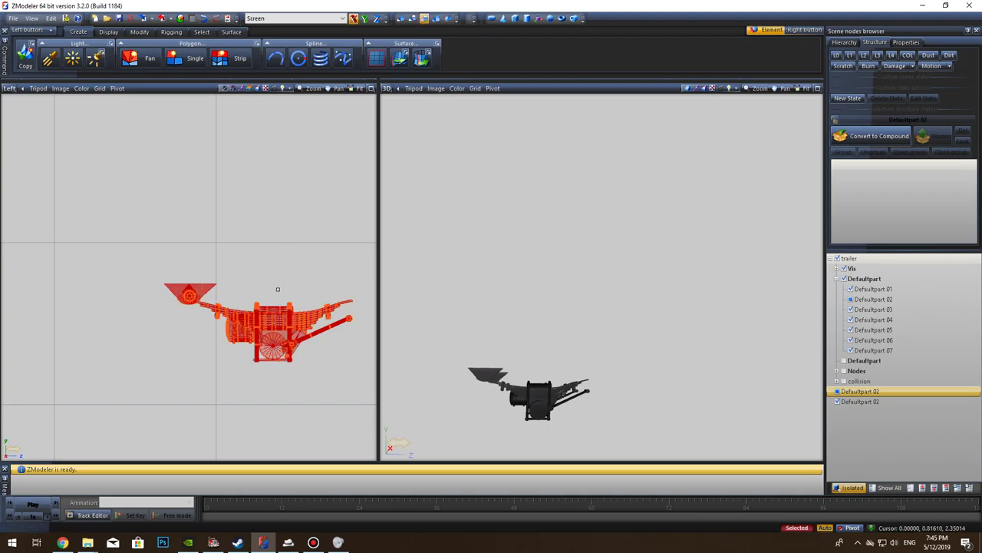
scroll(207, 287, "up", 3)
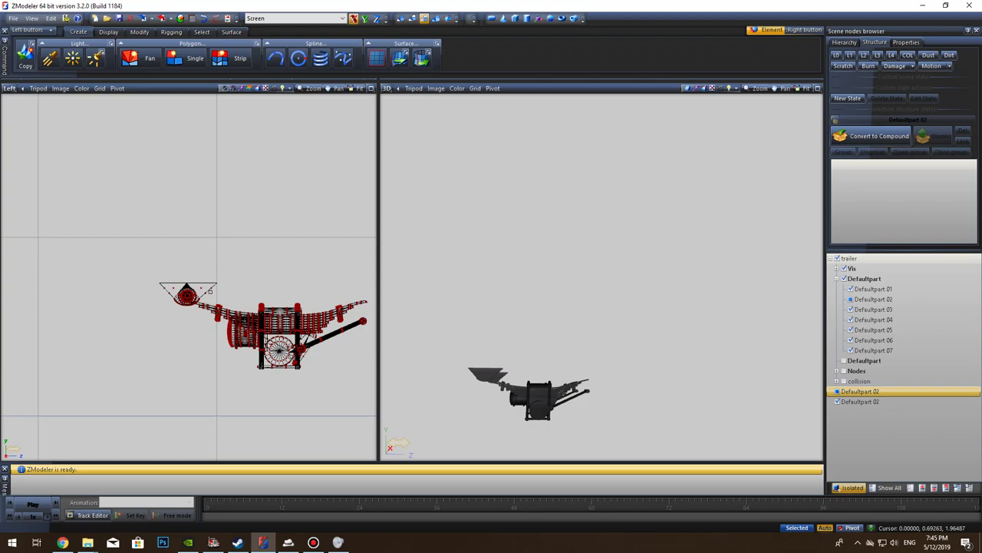
scroll(269, 284, "down", 5)
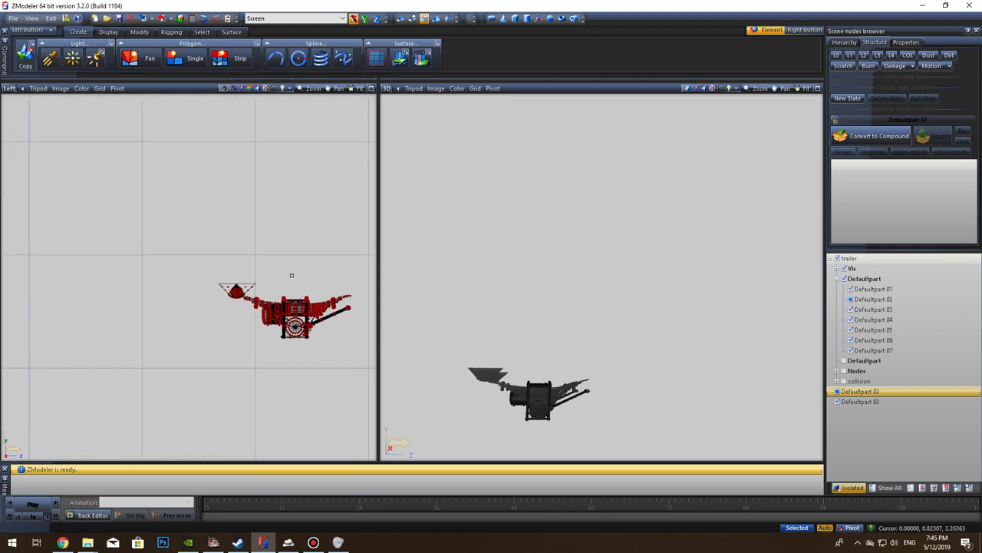
scroll(242, 292, "up", 5)
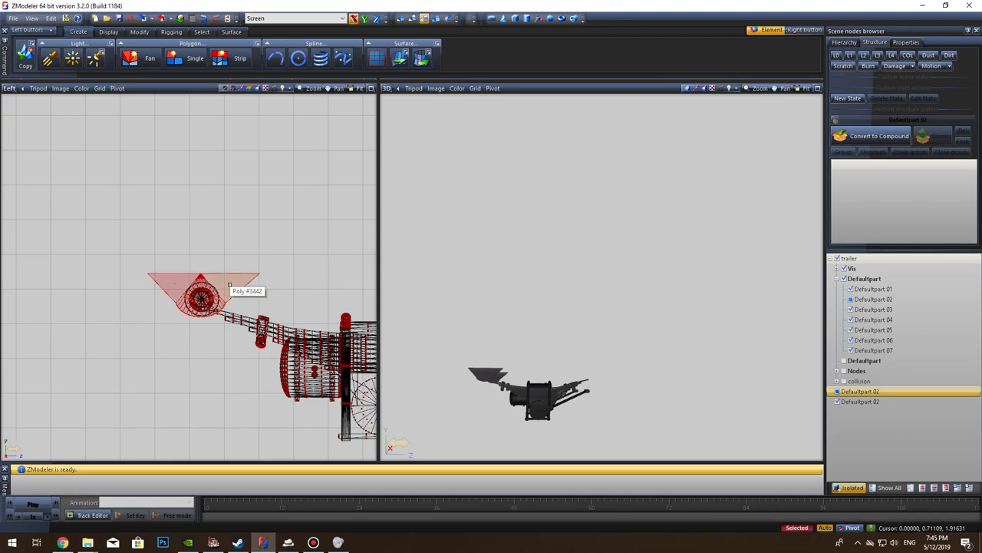
Step: Delete the triangular hanger bracket polygons at the front end of the isolated suspension's leaf springs
left_click(140, 33)
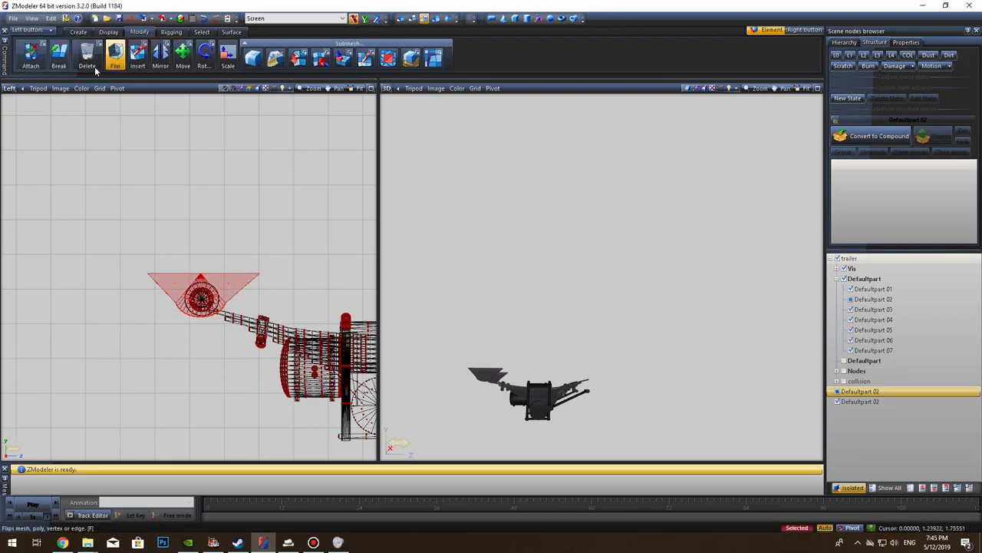
left_click(86, 56)
left_click(242, 284)
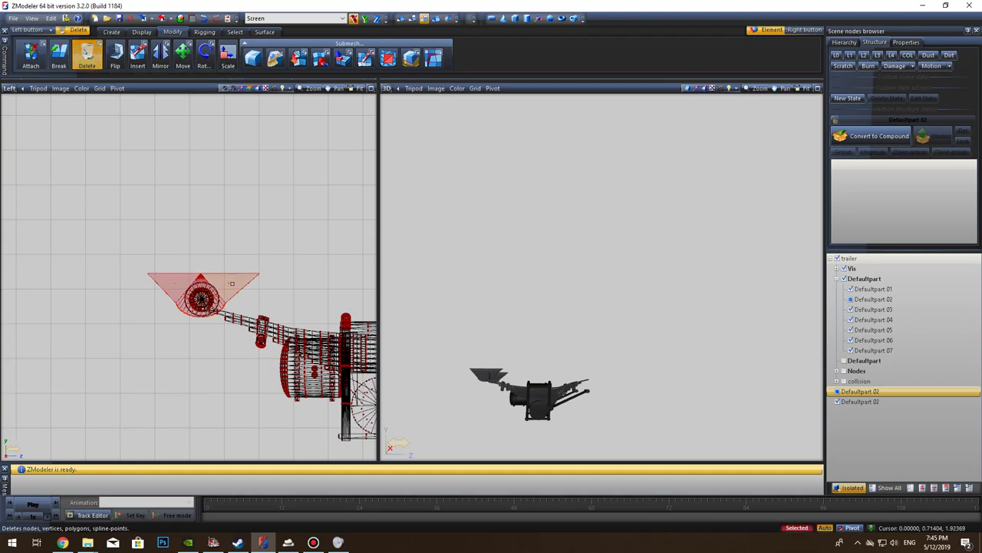
left_click(231, 282)
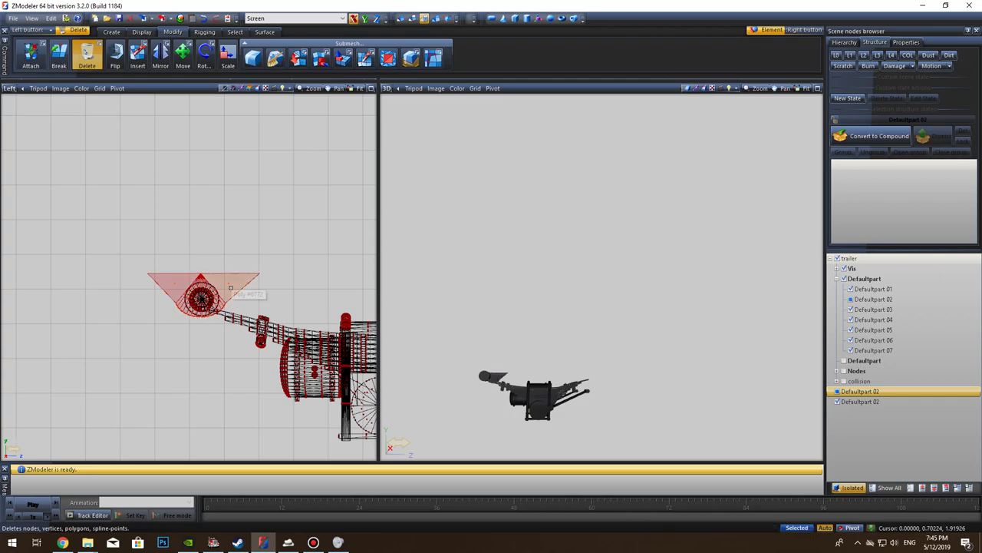
left_click(230, 287)
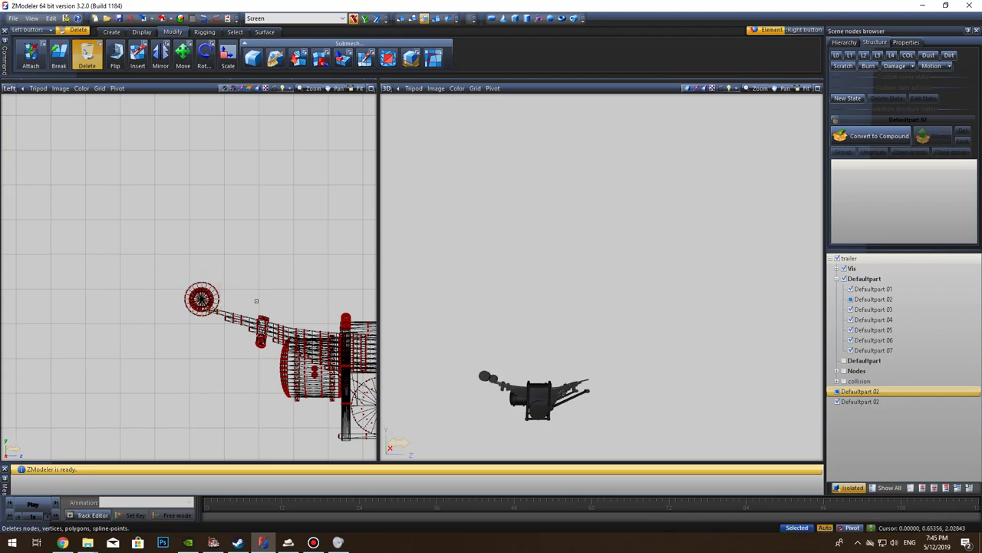
Step: Delete the polygons of the round bushings at the leaf springs' front end, starting with their upper half
scroll(216, 296, "up", 1)
scroll(220, 298, "up", 6)
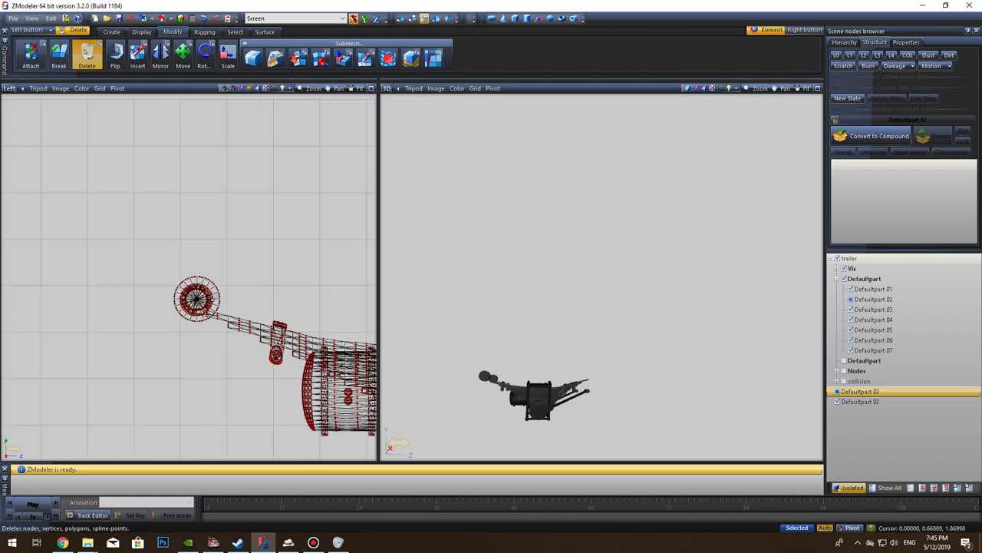
middle_click_drag(469, 331, 315, 298)
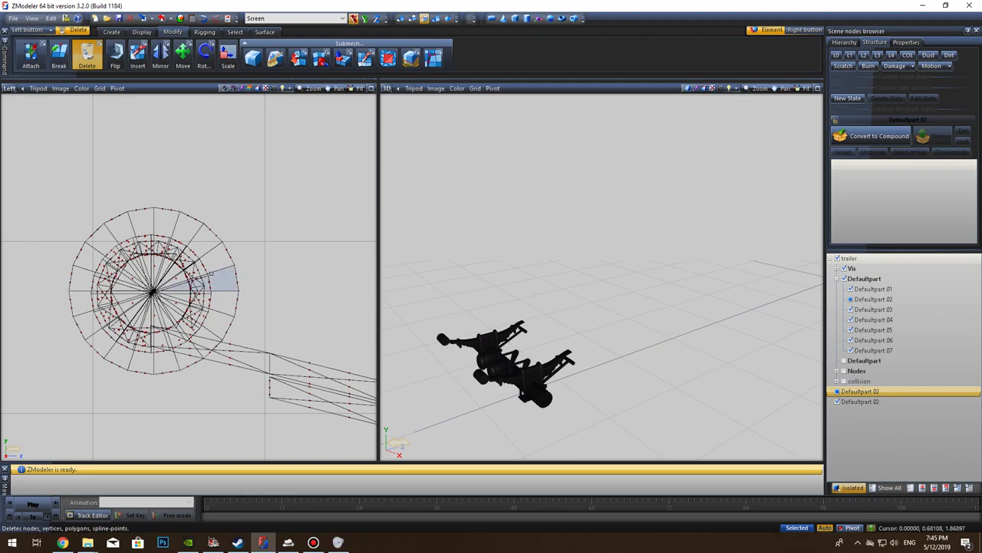
left_click_drag(288, 303, 47, 184)
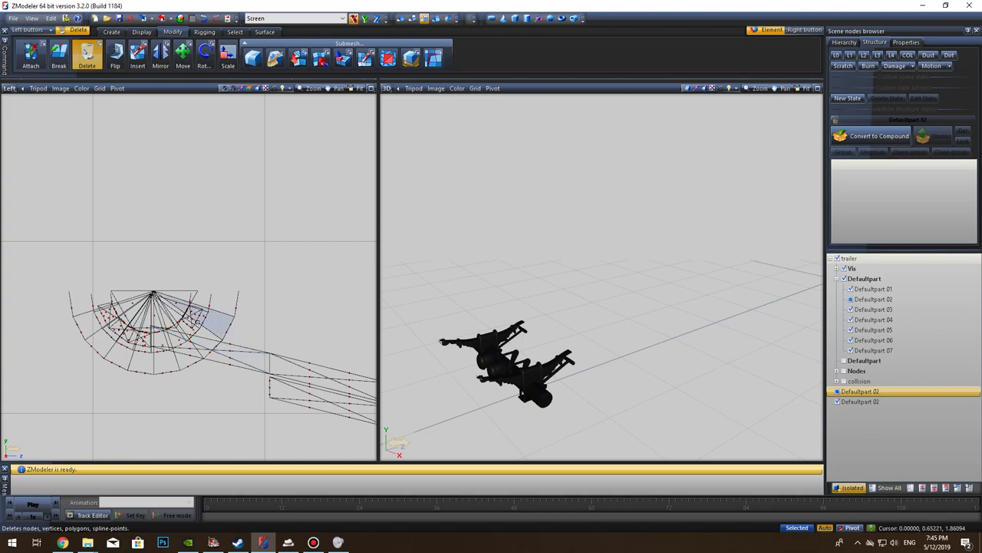
left_click(199, 316)
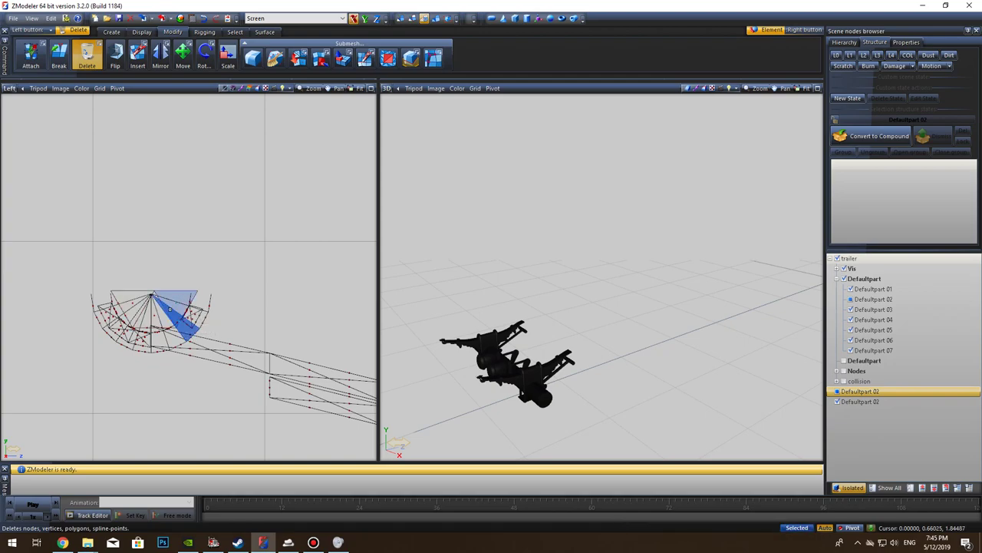
left_click(169, 308)
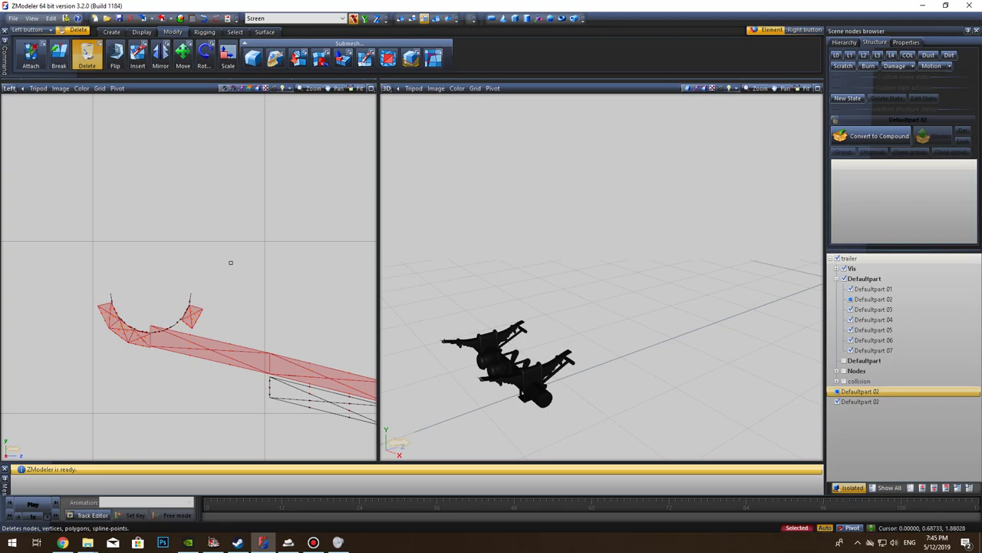
Step: Delete the remaining block-shaped and curved bushing fragments around the leaf spring's front tip
right_click(225, 218)
left_click(87, 54)
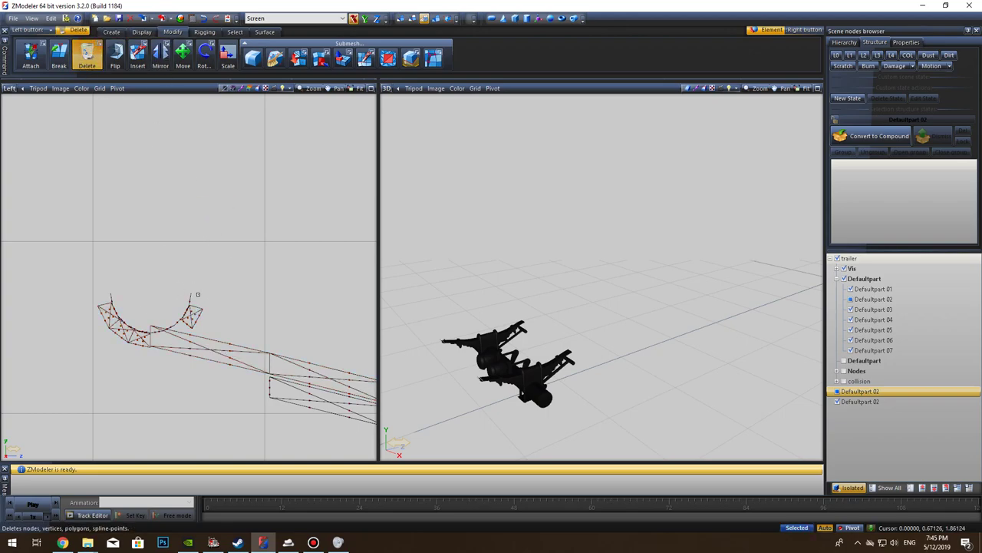
left_click(191, 312)
scroll(115, 354, "up", 4)
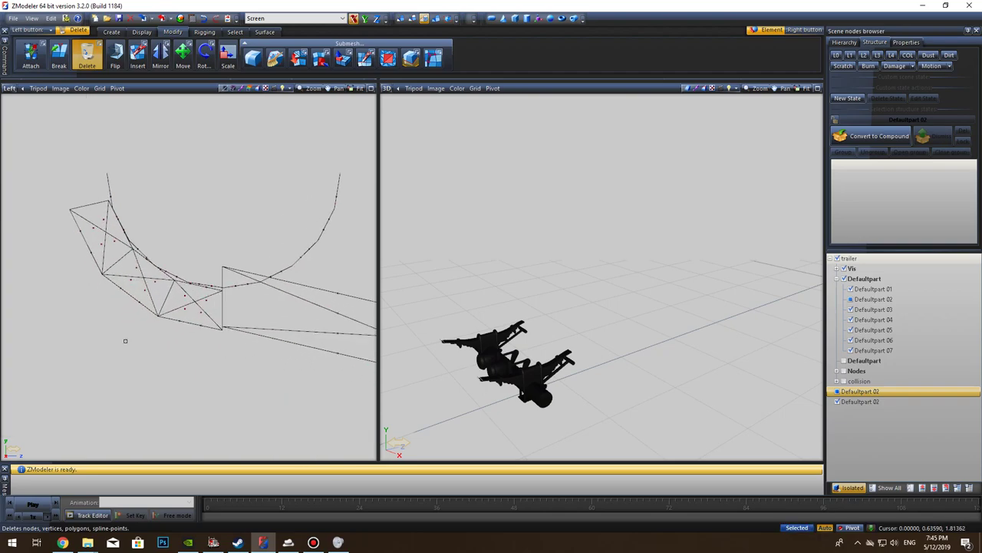
left_click_drag(207, 361, 68, 180)
left_click(131, 277)
left_click_drag(351, 253, 298, 164)
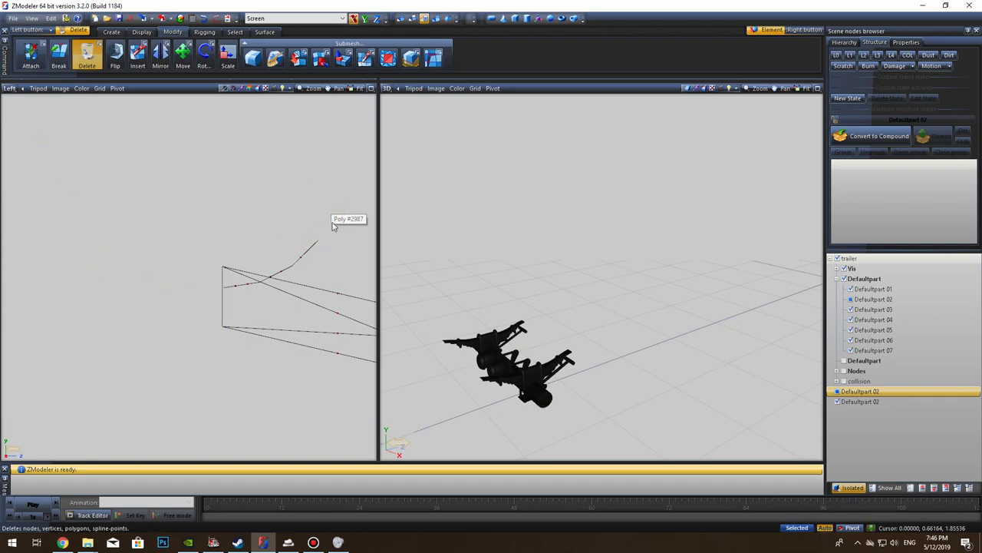
Step: Delete the last thin curved strip polygons overlapping the leaf spring's front tip and exit the Delete tool
scroll(317, 270, "up", 2)
left_click_drag(336, 273, 263, 229)
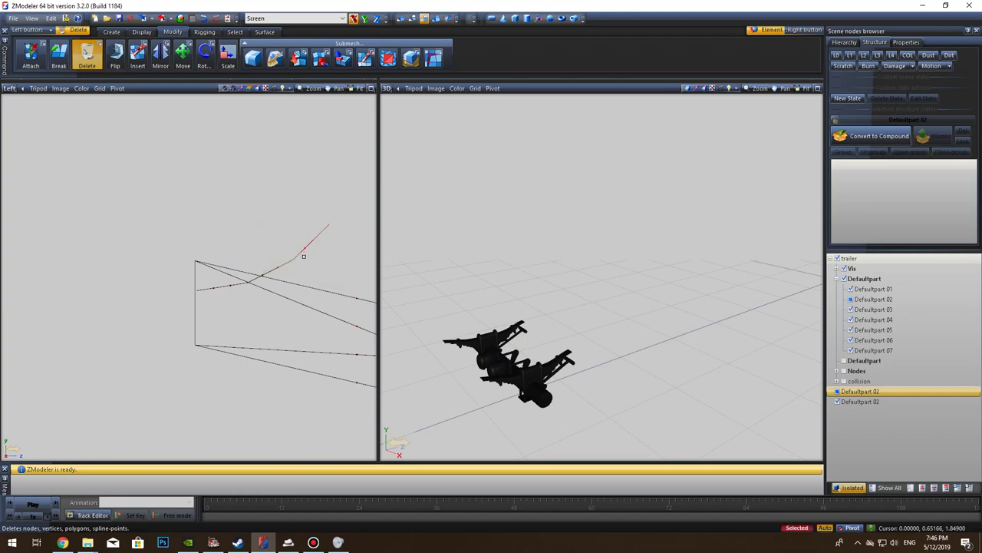
left_click(303, 249)
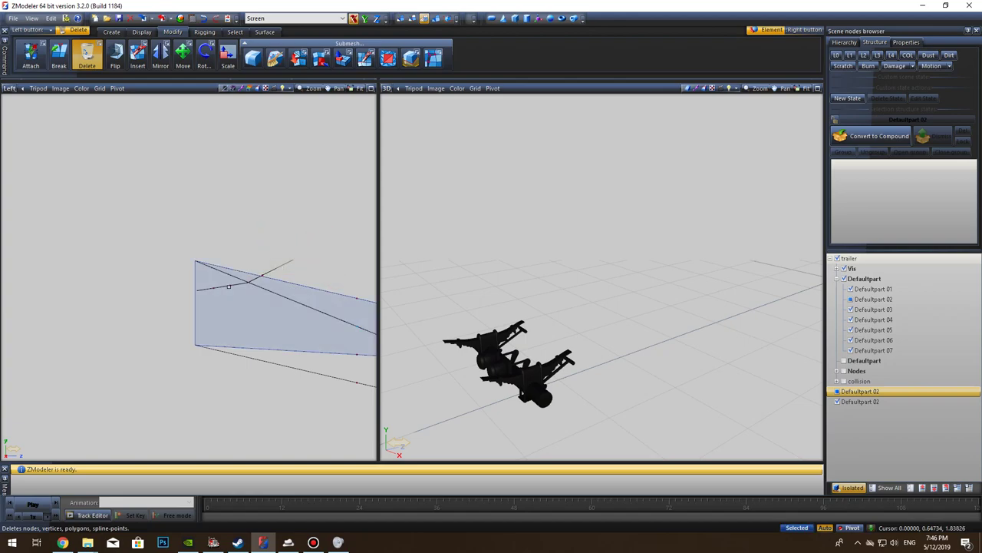
scroll(270, 275, "up", 3)
left_click_drag(358, 204, 137, 319)
scroll(274, 239, "down", 1)
left_click(277, 249)
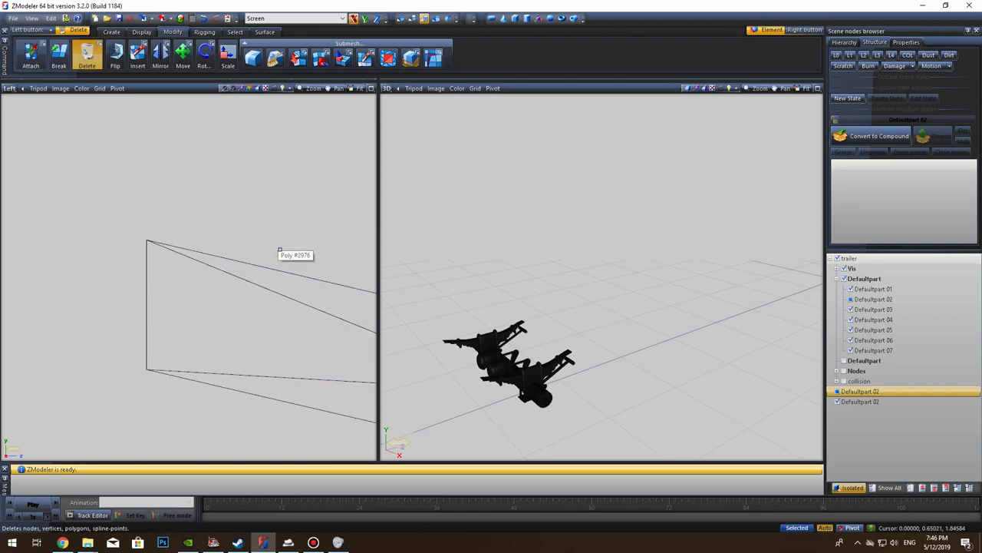
left_click(91, 58)
left_click_drag(627, 341, 633, 345)
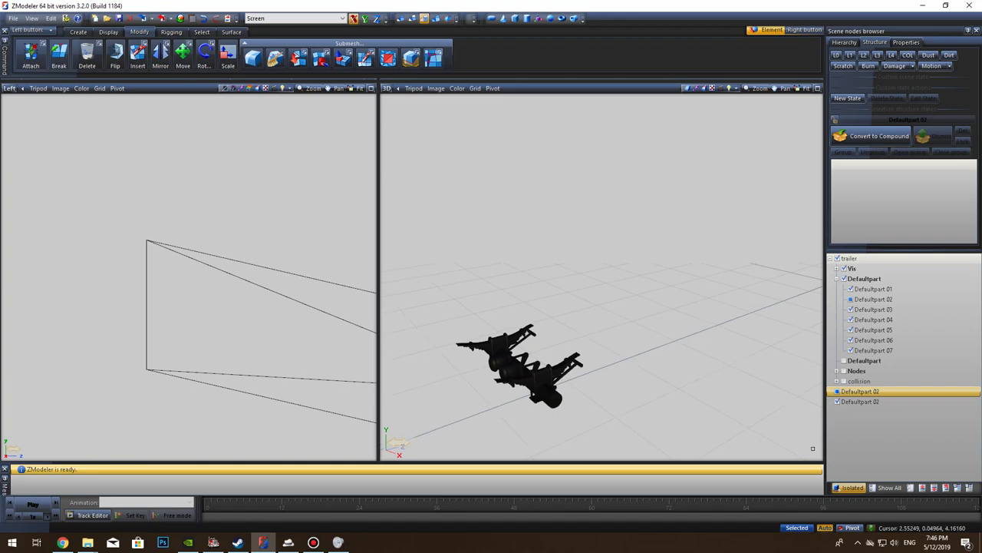
Step: Turn off isolation to show the whole trailer around the trimmed suspension and the middle hanger bracket
left_click(853, 487)
scroll(296, 331, "down", 6)
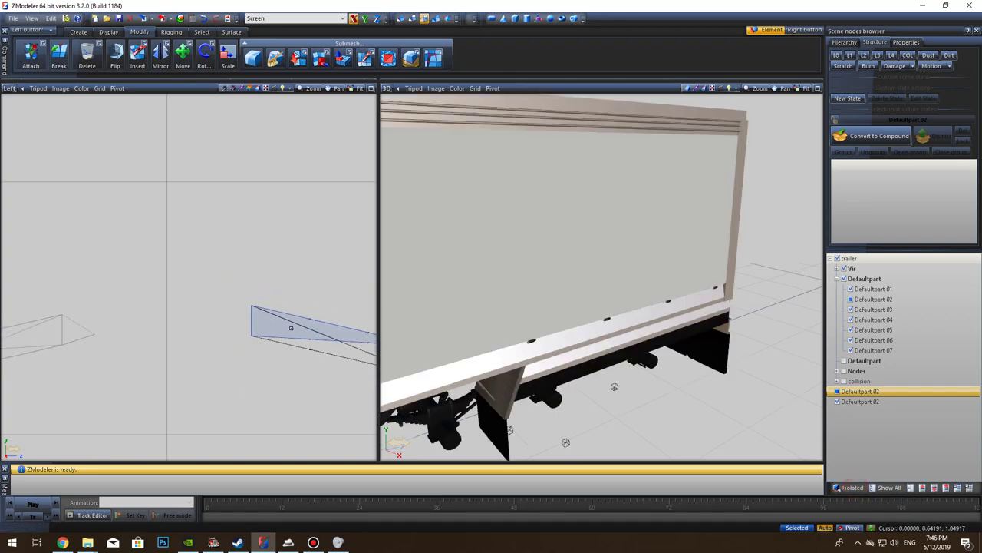
scroll(87, 300, "down", 3)
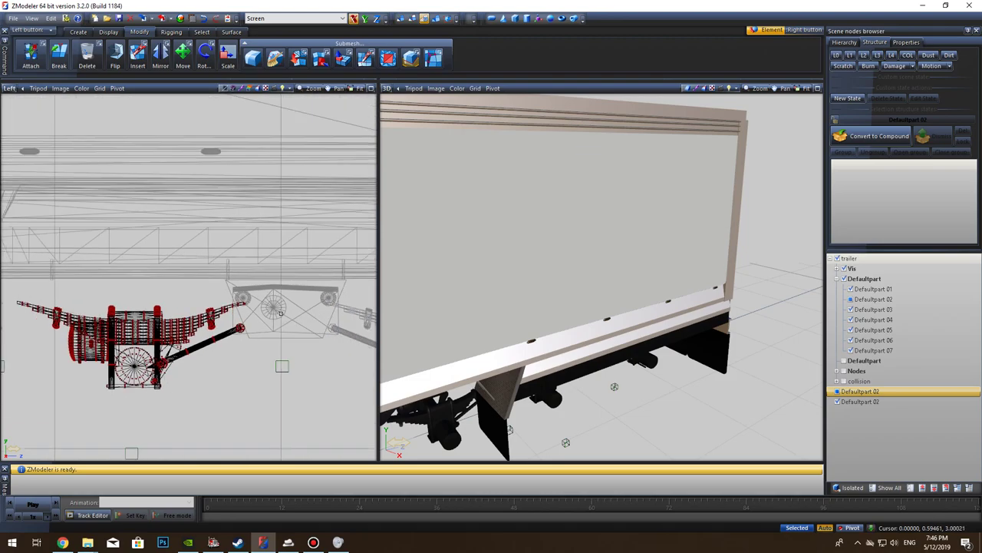
scroll(281, 314, "down", 1)
middle_click_drag(281, 313, 190, 320)
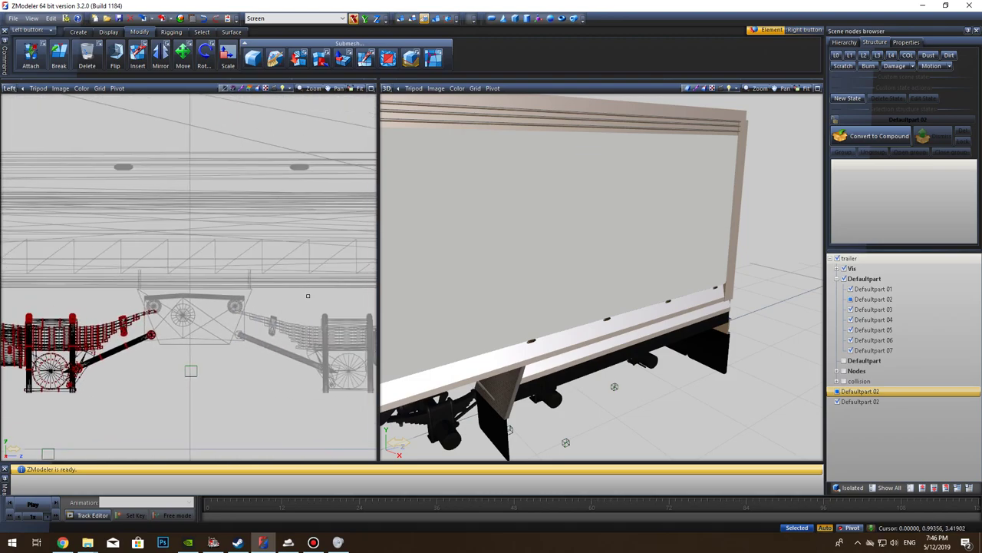
Step: Switch the edited object to the trailer part containing the middle hanger bracket and select the bracket's polygons
left_click(435, 18)
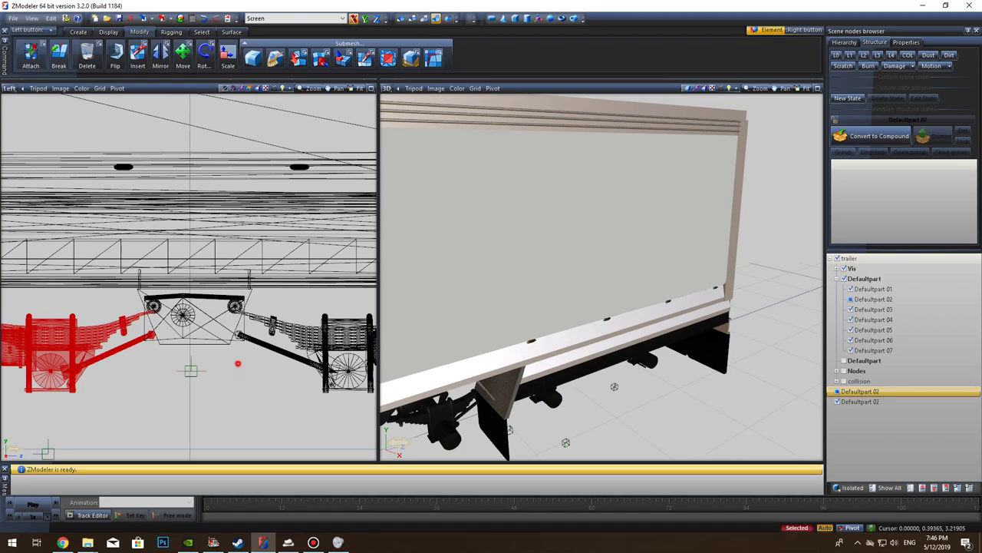
right_click(237, 342)
left_click(425, 21)
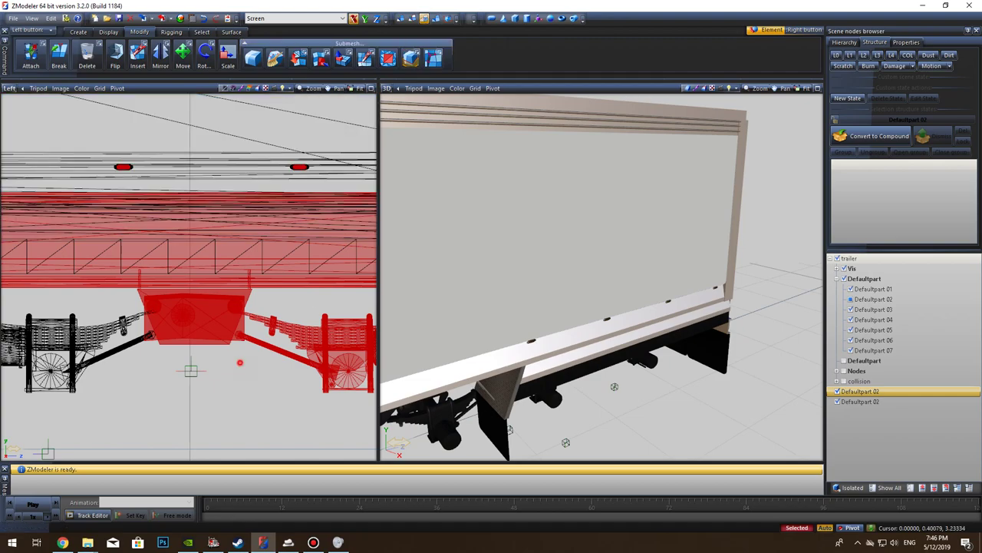
right_click(240, 362)
scroll(222, 355, "up", 3)
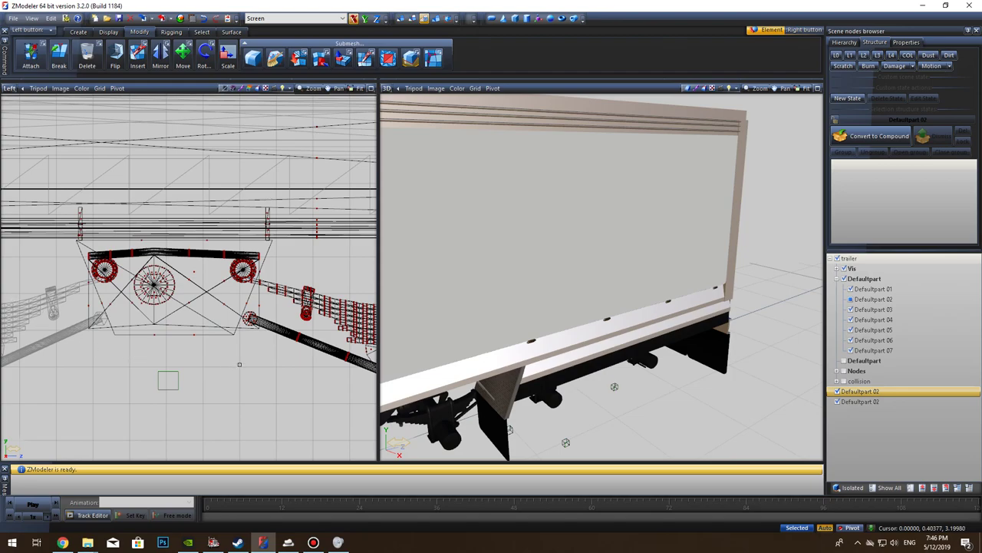
left_click_drag(239, 362, 54, 239)
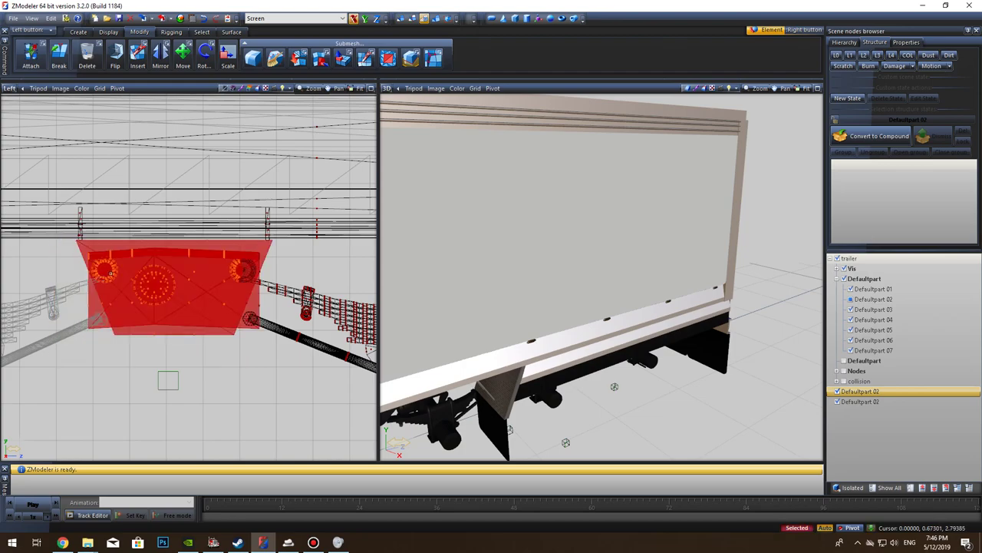
Step: Add the hexagonal bushing at the rod's end to the bracket selection, leaving the rod itself unselected
scroll(182, 306, "up", 4)
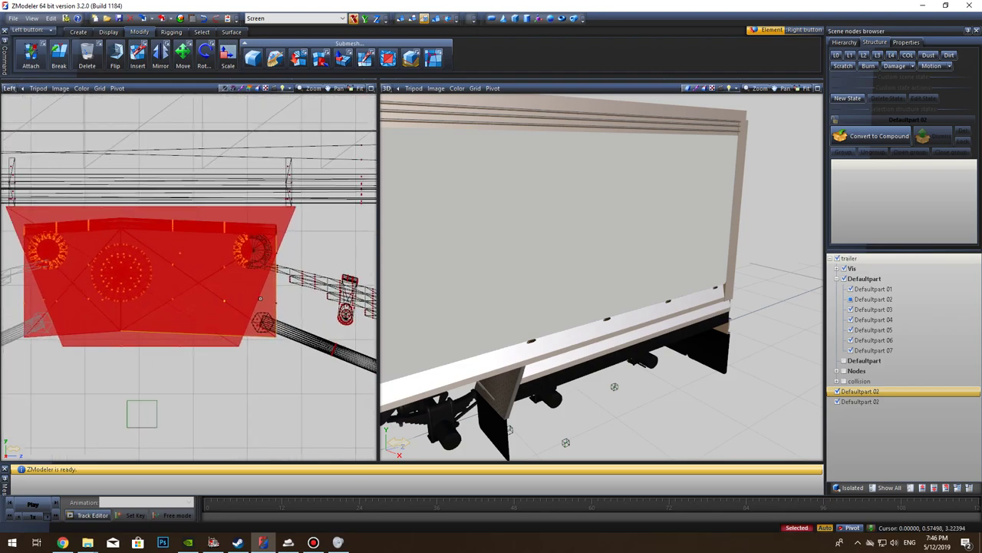
scroll(245, 266, "up", 4)
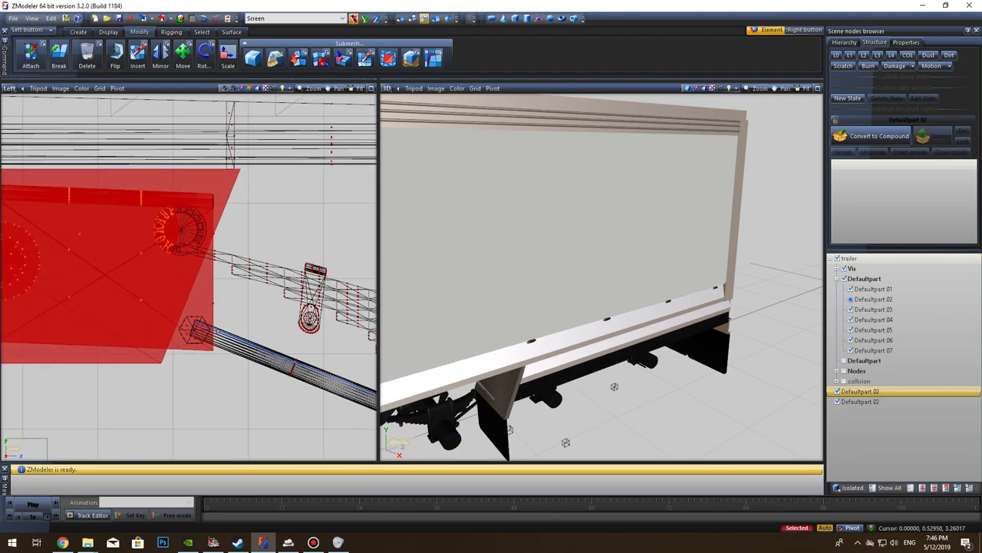
middle_click_drag(228, 298, 234, 318)
scroll(228, 335, "down", 2)
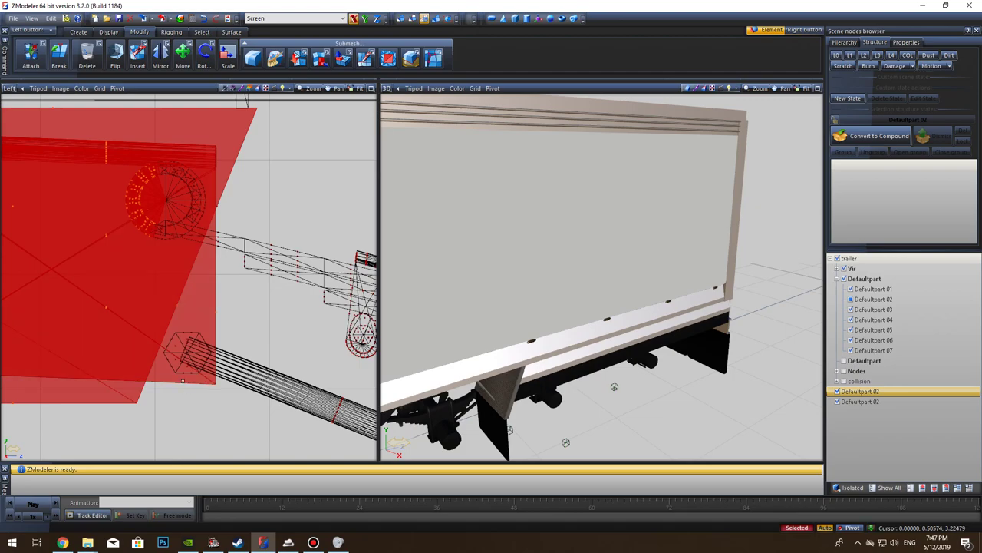
scroll(197, 379, "up", 5)
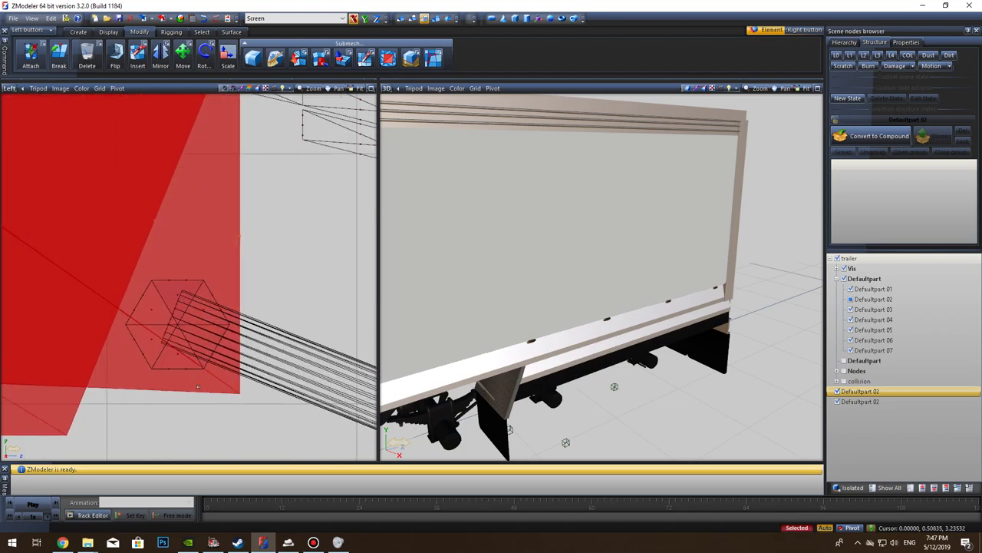
left_click_drag(234, 422, 162, 323)
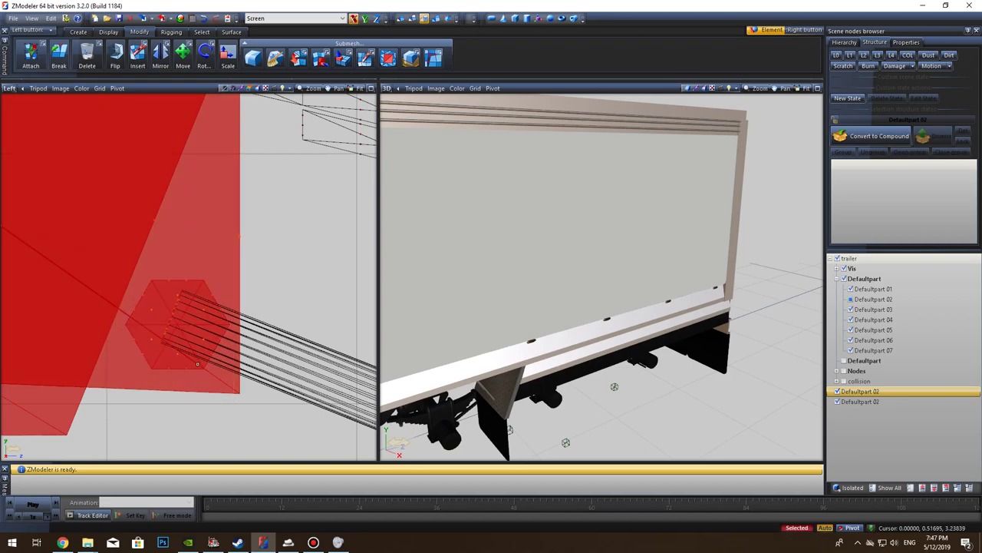
left_click(205, 18)
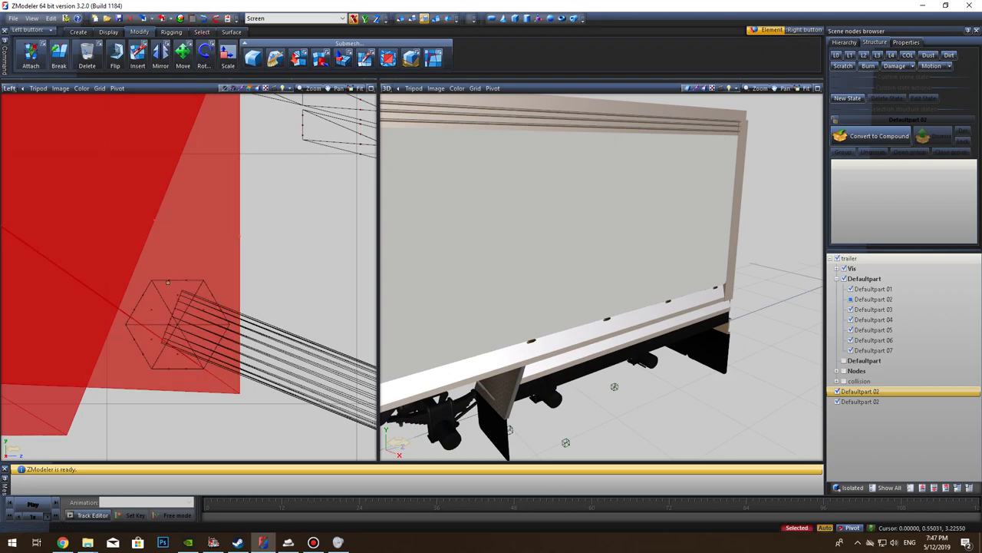
left_click(161, 307)
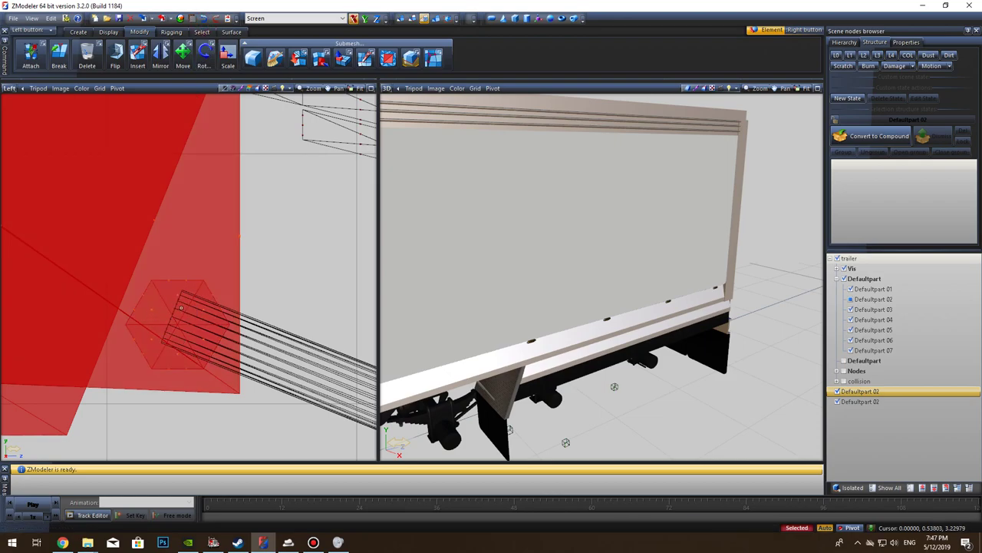
Step: Add the rest of the round bushing at the leaf spring's tip and the bar above it to the selection
scroll(241, 259, "down", 4)
middle_click_drag(250, 243, 258, 400)
scroll(245, 335, "down", 2)
scroll(234, 310, "up", 2)
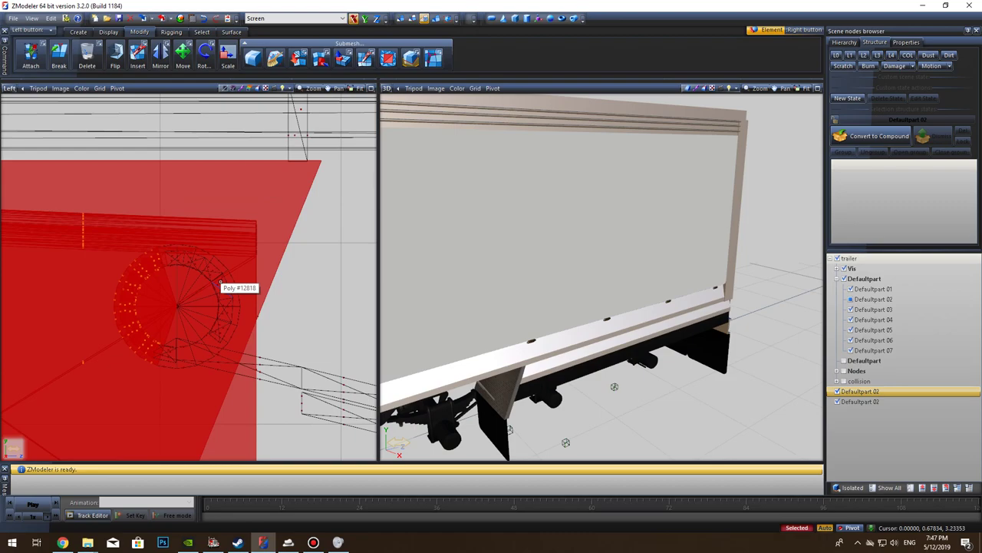
left_click(220, 282)
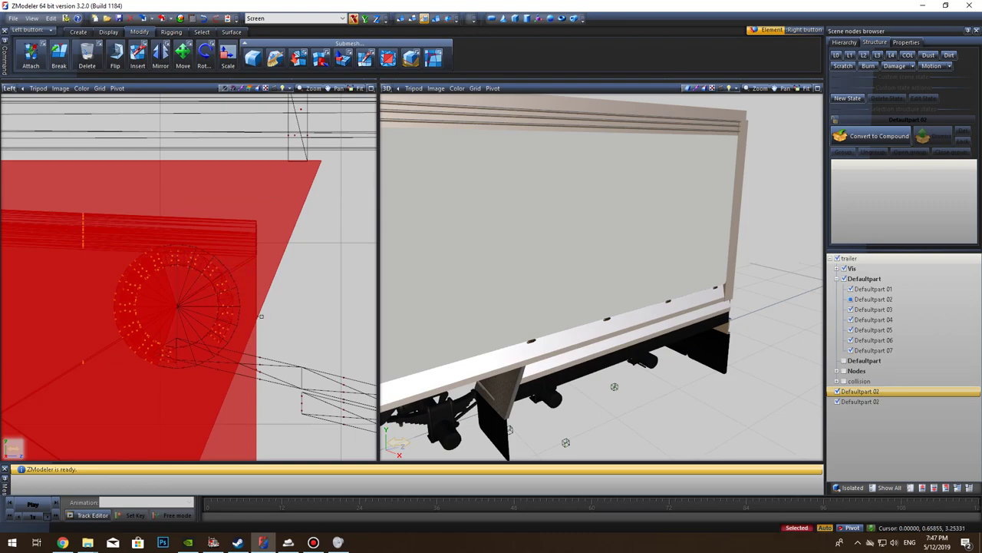
left_click_drag(297, 333, 135, 228)
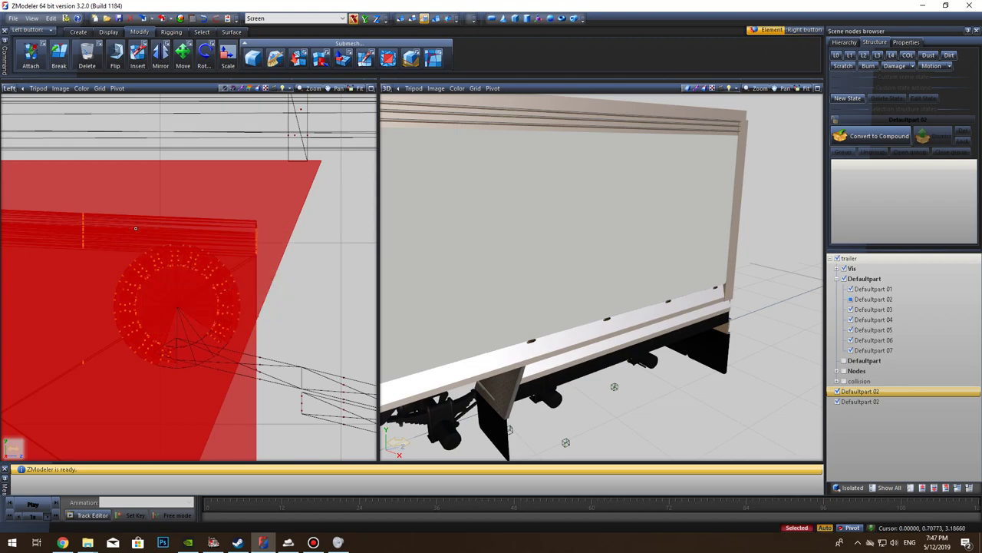
left_click_drag(336, 285, 16, 196)
Step: Add the round bushing's lower wedge polygons behind the leaf spring's tip to the selection
middle_click_drag(189, 344, 185, 281)
scroll(185, 282, "up", 5)
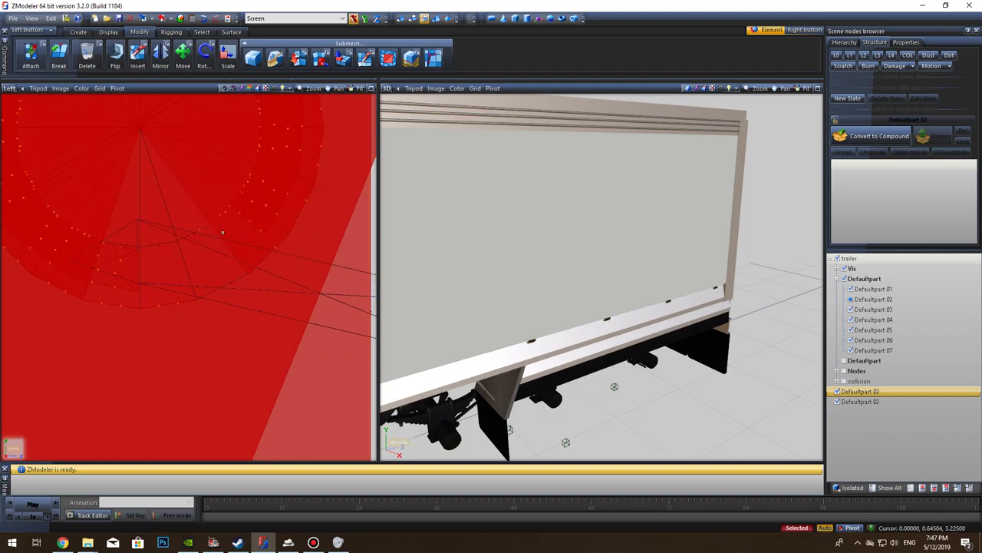
scroll(223, 301, "up", 3)
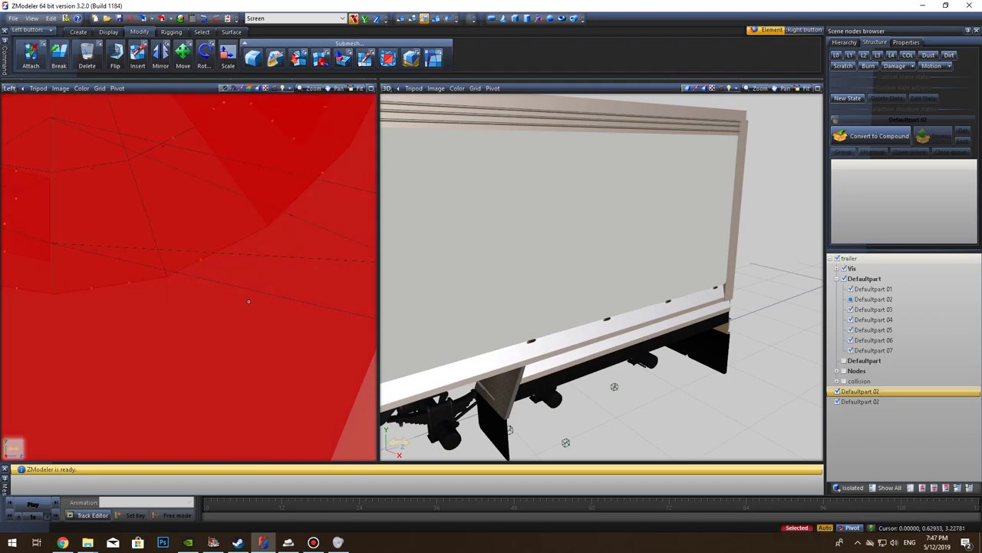
middle_click_drag(164, 211, 227, 312)
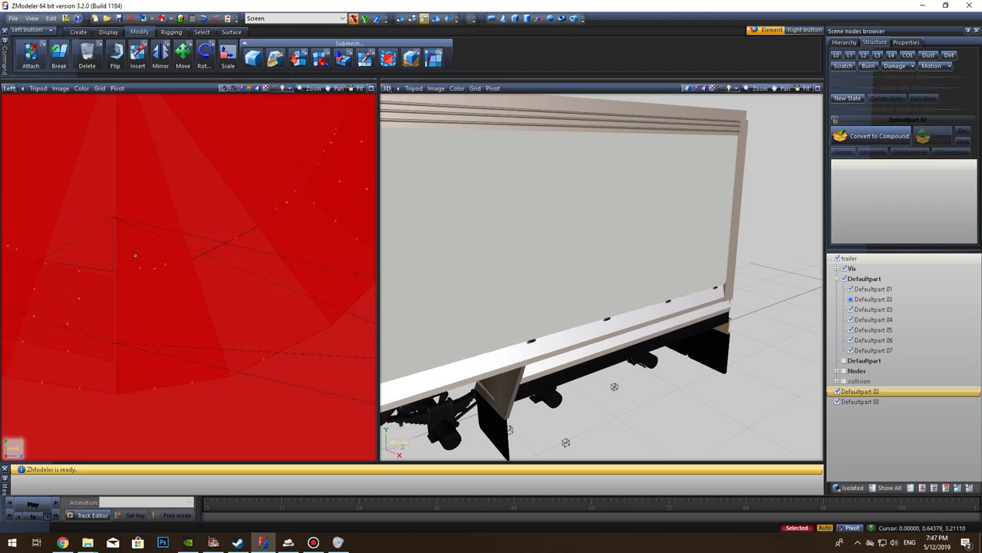
scroll(153, 315, "down", 5)
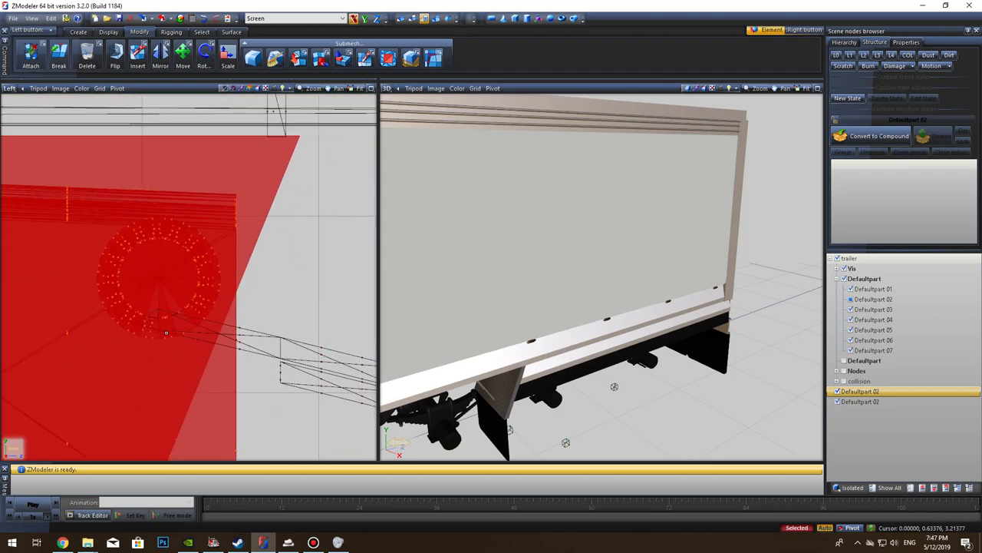
scroll(167, 325, "up", 5)
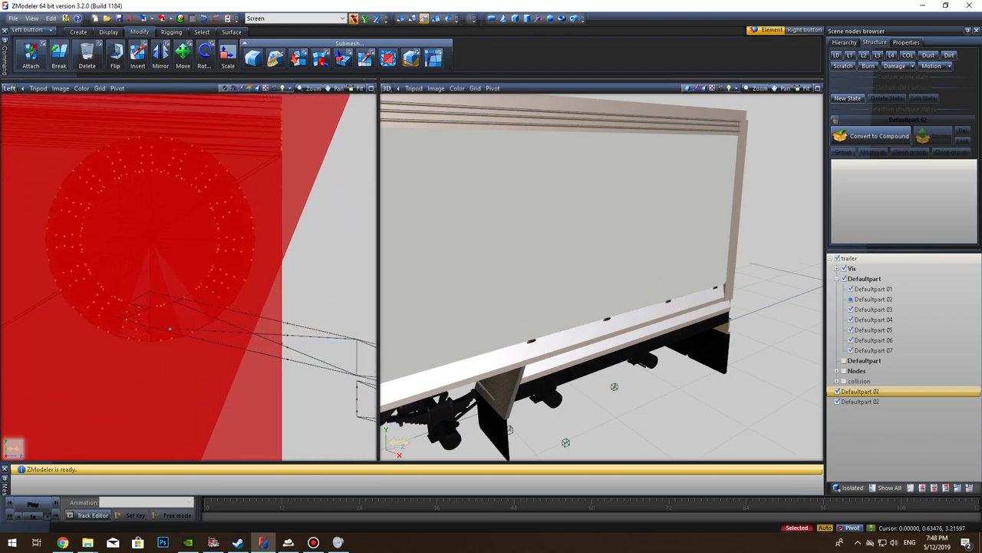
scroll(149, 323, "down", 3)
middle_click_drag(131, 320, 174, 340)
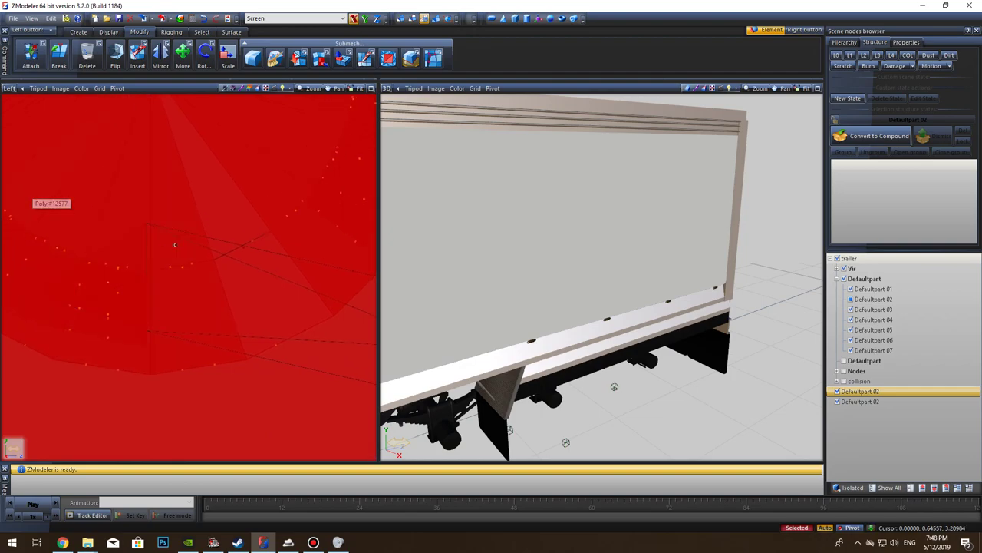
Step: Add the remaining bushing polygons where the leaf spring's strips cross its lower edge to the selection
middle_click_drag(270, 297, 59, 272)
scroll(60, 271, "down", 1)
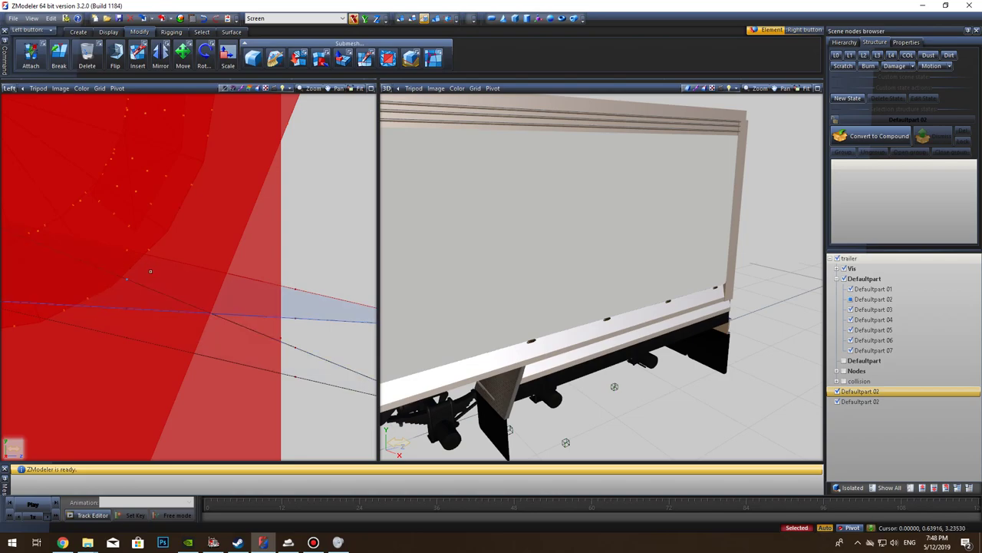
scroll(108, 250, "up", 3)
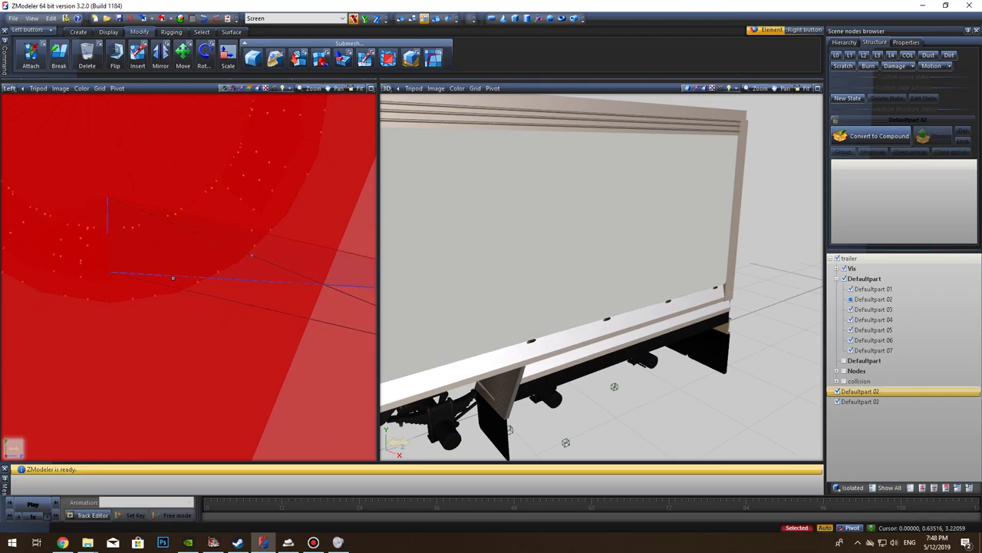
scroll(130, 270, "up", 3)
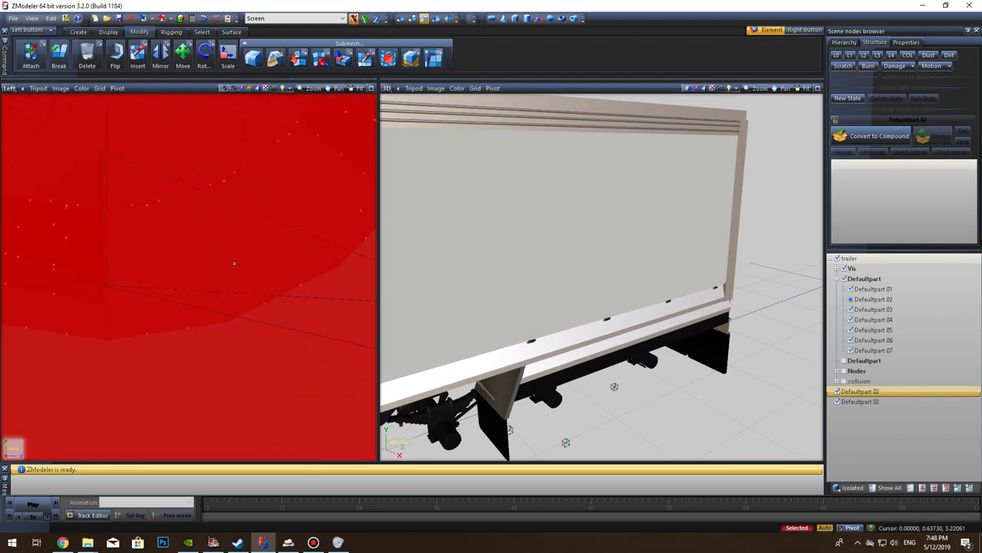
scroll(261, 249, "up", 5)
left_click_drag(286, 227, 228, 182)
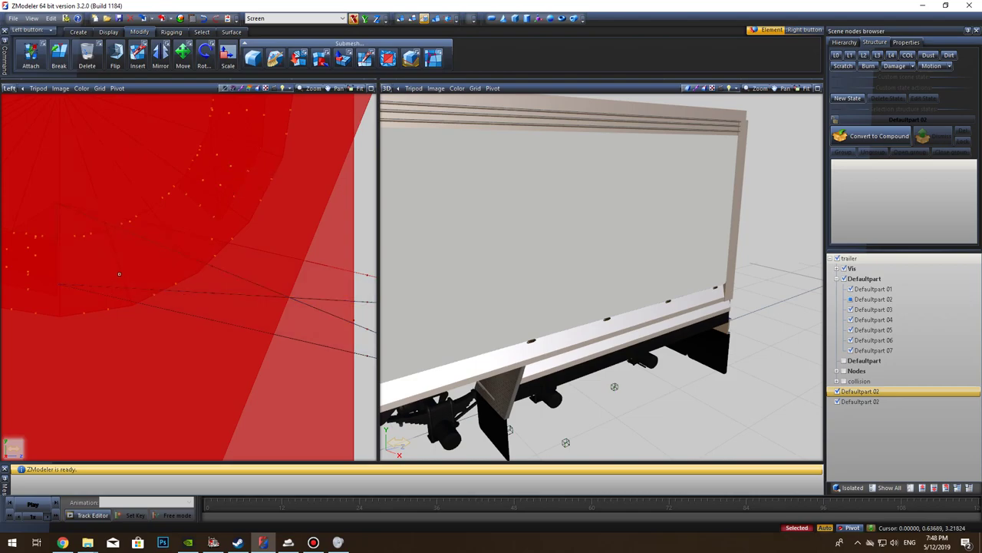
Step: Test the selection by moving the hanger bracket and bushings toward the neighbouring suspension, and undo the move
middle_click_drag(174, 182, 308, 221)
scroll(202, 365, "down", 2)
scroll(201, 358, "down", 8)
scroll(307, 220, "down", 3)
middle_click_drag(614, 437, 580, 404)
scroll(568, 423, "up", 3)
scroll(589, 415, "up", 2)
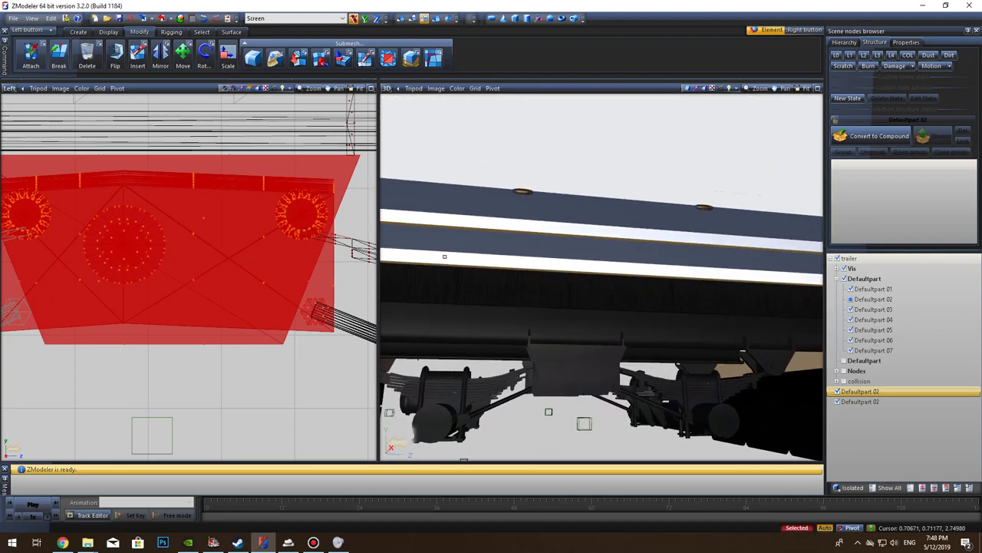
left_click(183, 63)
scroll(252, 275, "down", 3)
left_click_drag(253, 275, 211, 288)
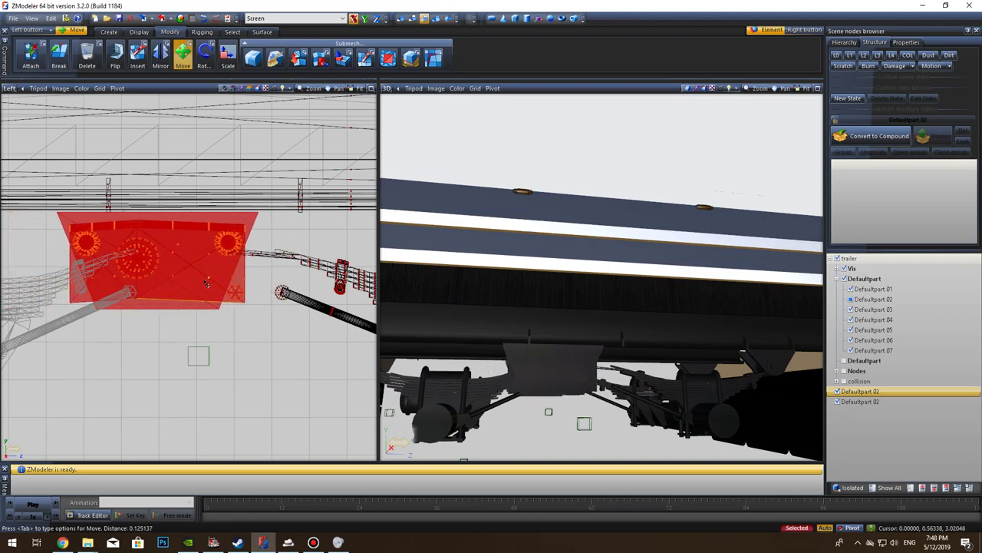
left_click(202, 20)
Step: Exit the Move tool and deselect polygons at the leaf spring's tip where it overlaps the round bushing
scroll(187, 252, "up", 5)
middle_click_drag(187, 252, 240, 270)
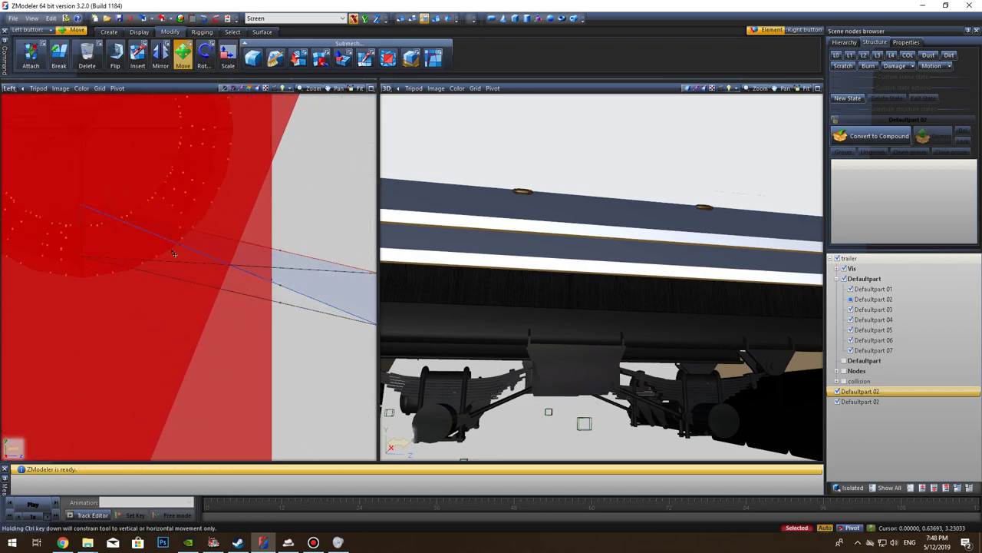
scroll(174, 253, "up", 5)
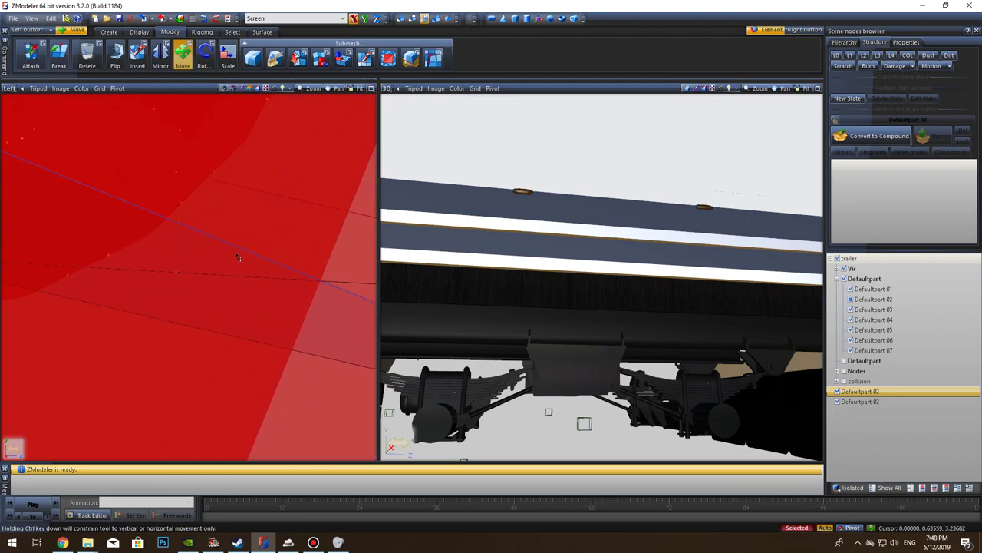
left_click(183, 56)
middle_click_drag(234, 276, 329, 303)
scroll(165, 261, "down", 2)
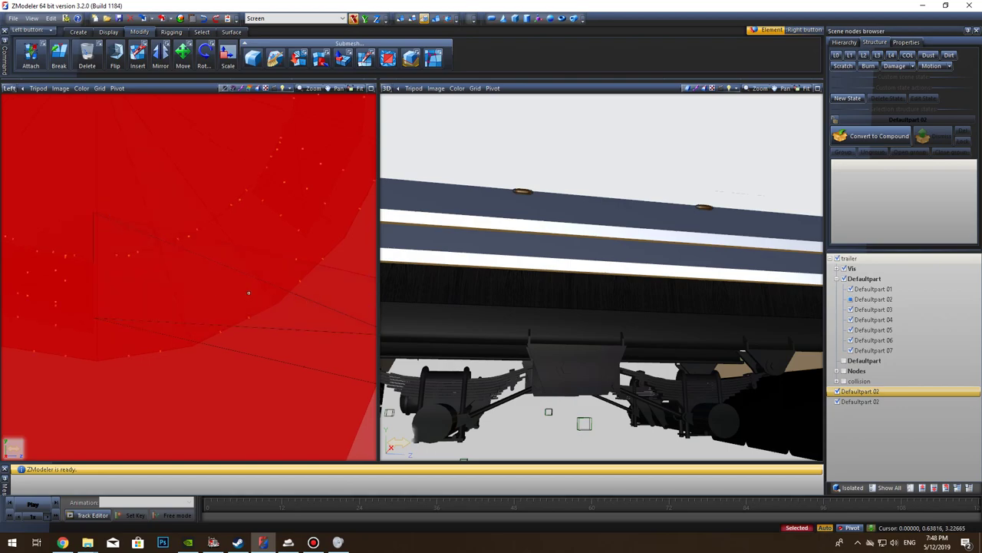
middle_click_drag(248, 294, 229, 296)
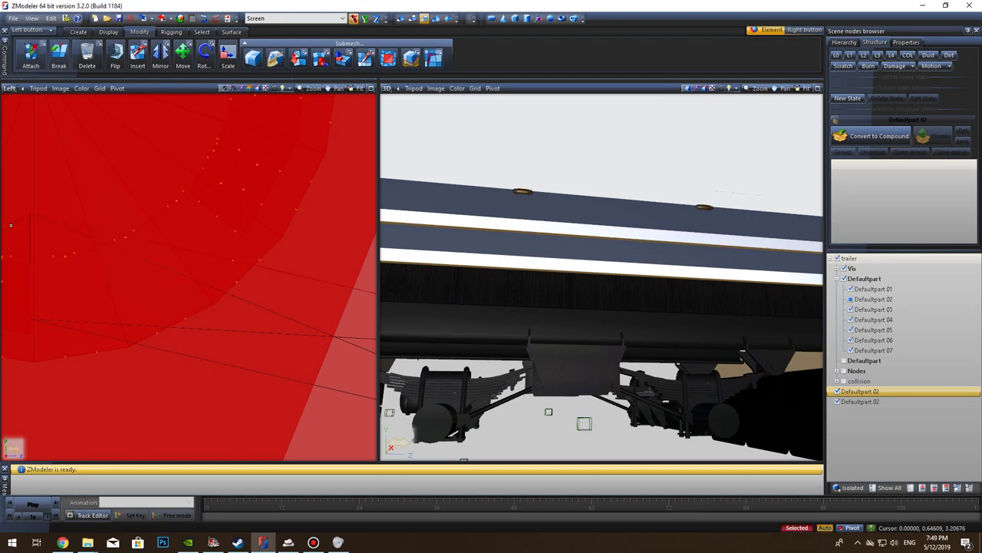
left_click_drag(143, 319, 18, 253)
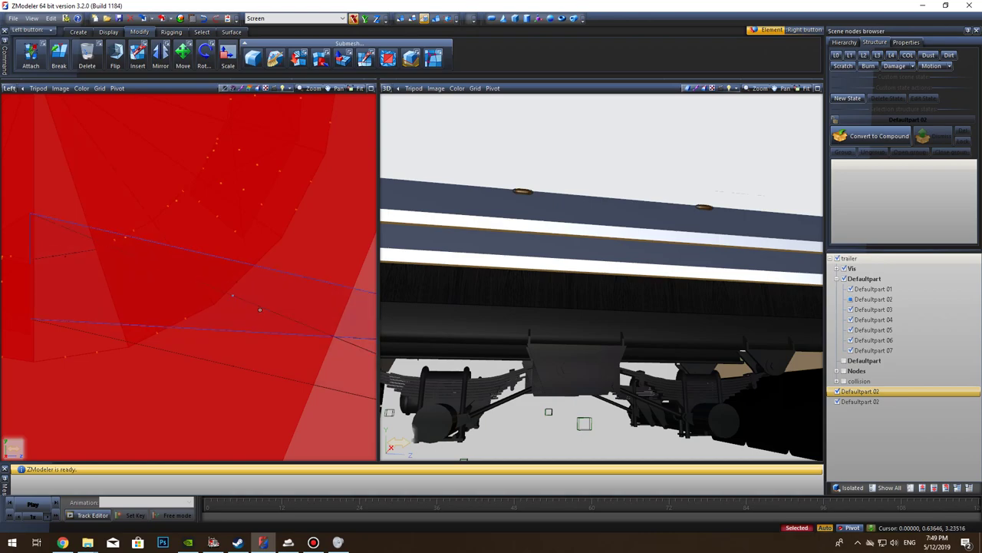
left_click_drag(298, 311, 77, 235)
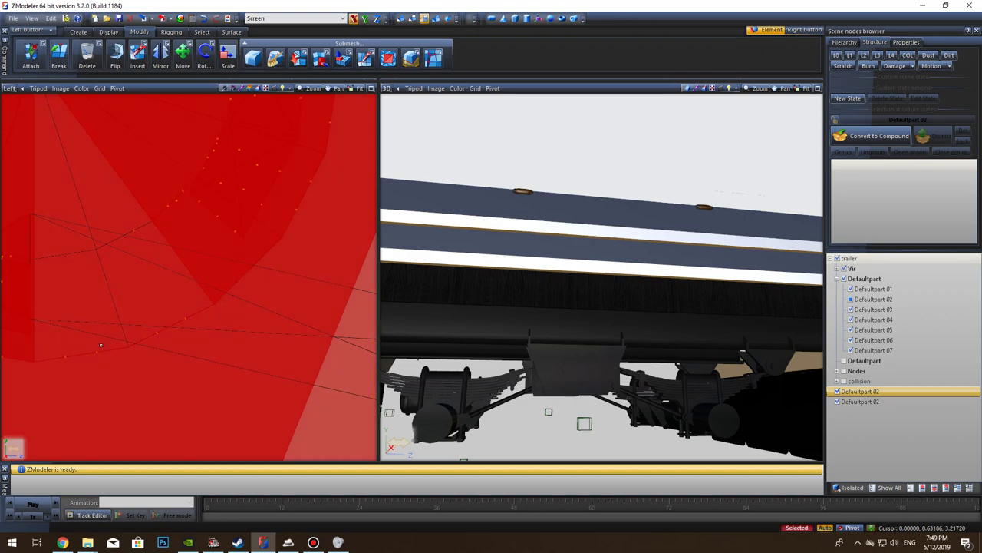
Step: Deselect the leaf spring's strip polygons where they cross the round bushing's lower edge
left_click_drag(99, 340, 10, 244)
left_click_drag(358, 352, 206, 266)
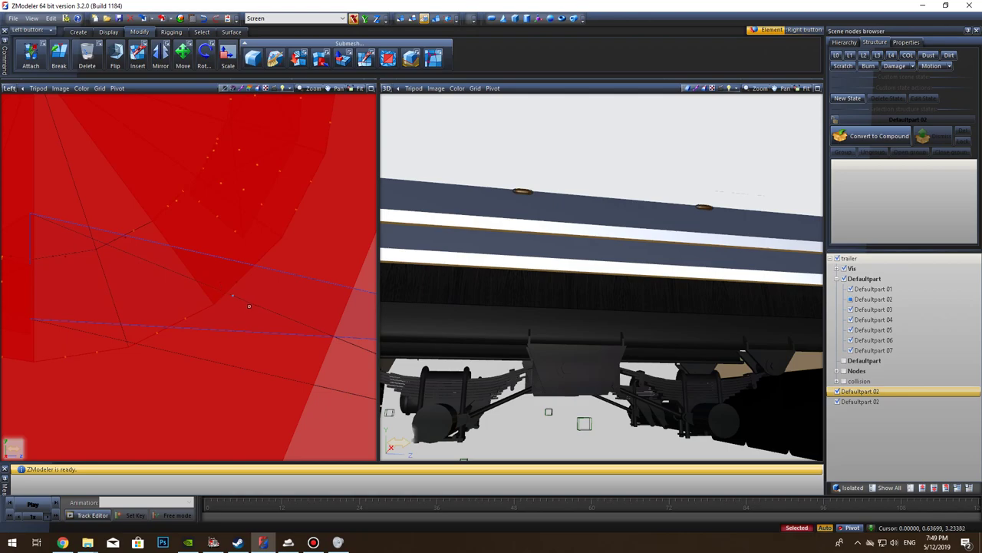
left_click_drag(306, 273, 266, 261)
left_click(280, 268)
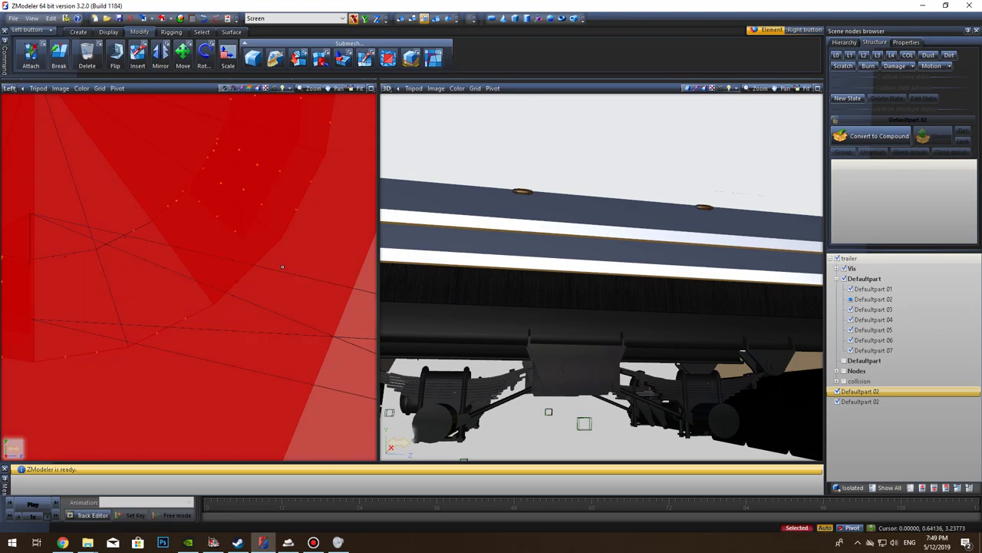
left_click(251, 264)
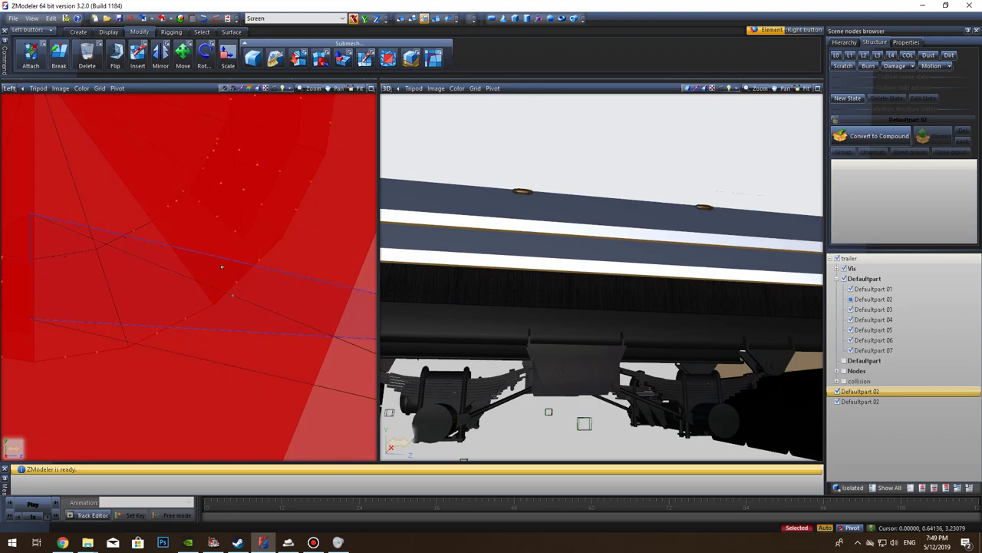
Step: Restore the round bushing's lower wedge polygons around the leaf spring's tip to the selection
scroll(215, 299, "up", 5)
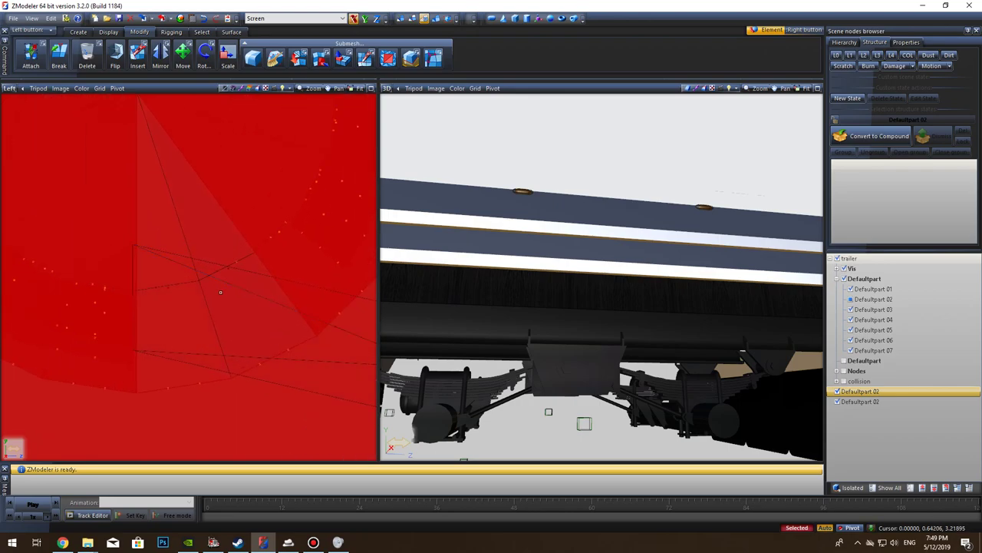
scroll(215, 269, "up", 2)
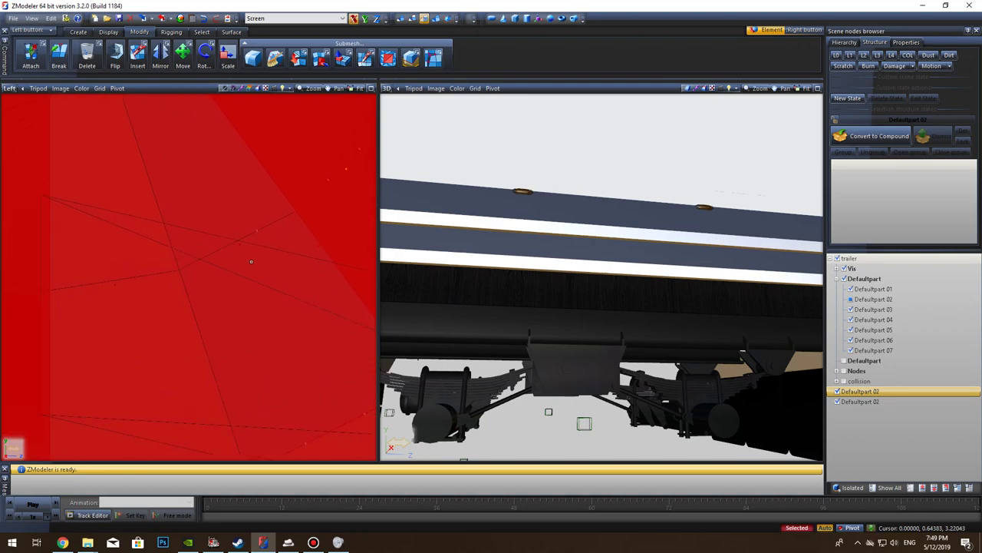
scroll(230, 307, "down", 2)
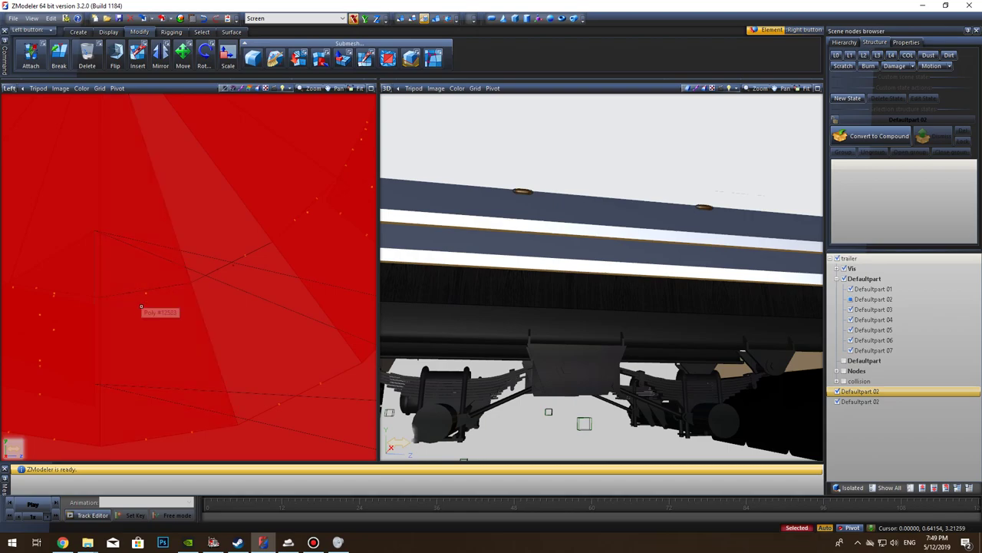
scroll(241, 326, "down", 5)
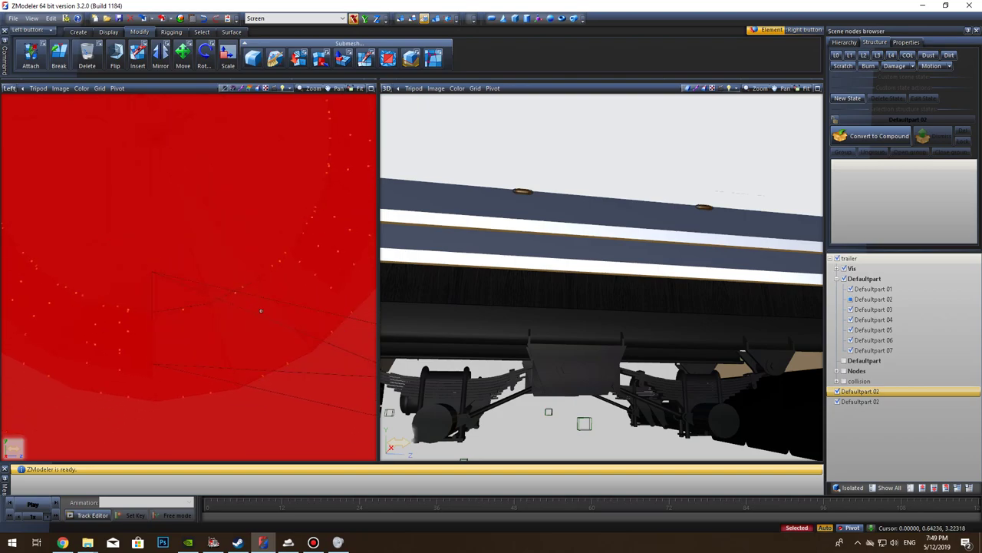
scroll(244, 332, "up", 5)
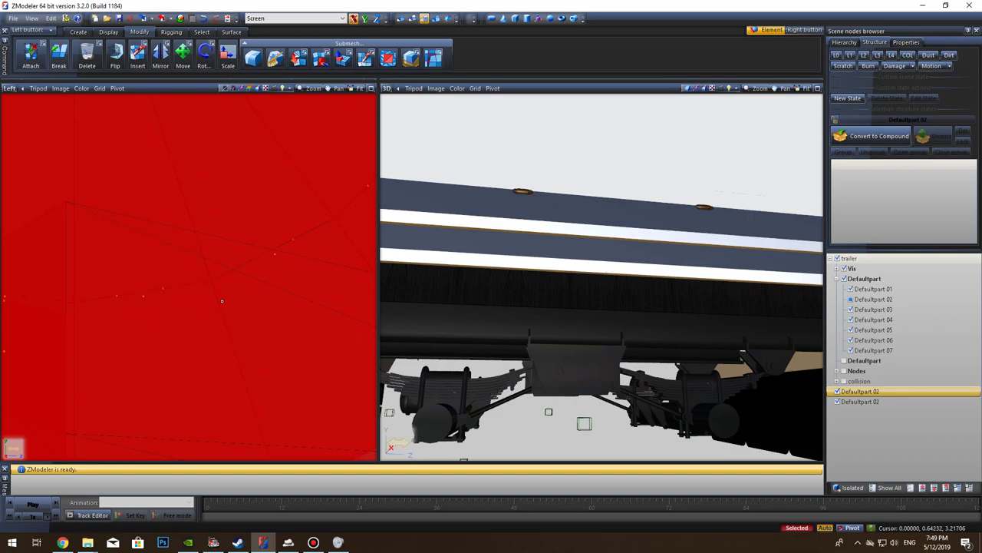
Step: Examine the overlap between the leaf spring's tip and the round bushing to check which polygons are selected
left_click(204, 54)
right_click(271, 305)
scroll(269, 289, "down", 6)
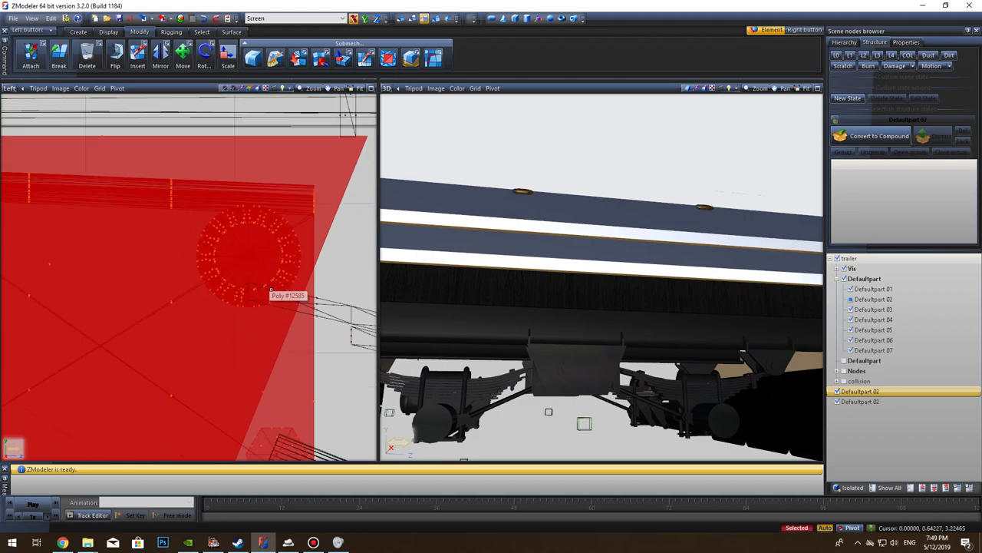
scroll(231, 319, "up", 5)
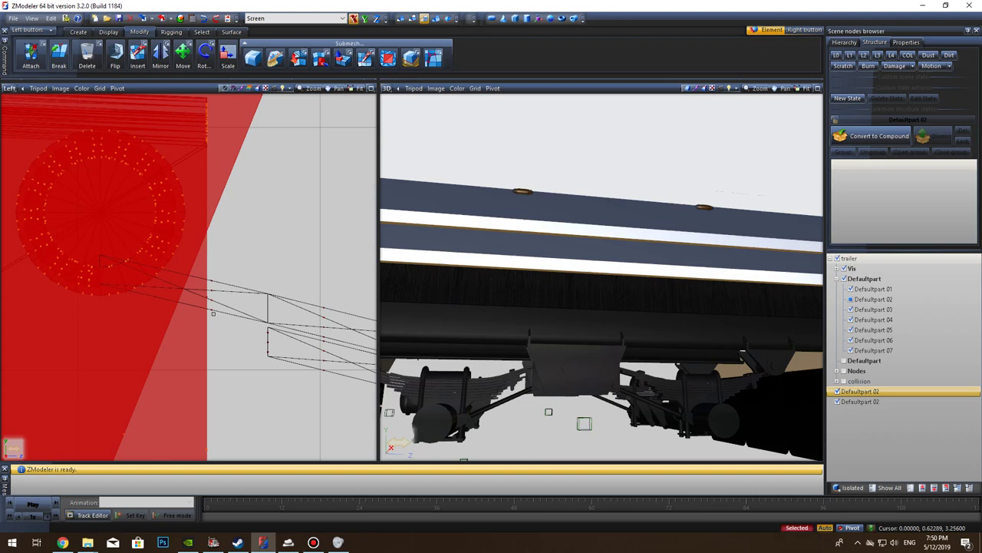
scroll(211, 313, "down", 6)
mouse_move(167, 315)
middle_mouse_down()
mouse_move(322, 325)
mouse_move(173, 327)
middle_mouse_up()
scroll(169, 326, "up", 5)
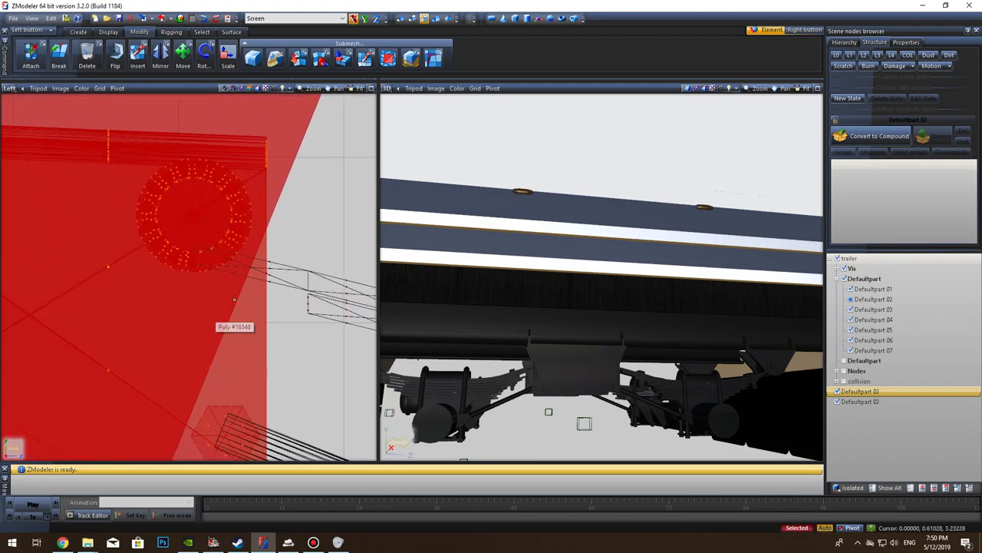
scroll(165, 327, "up", 6)
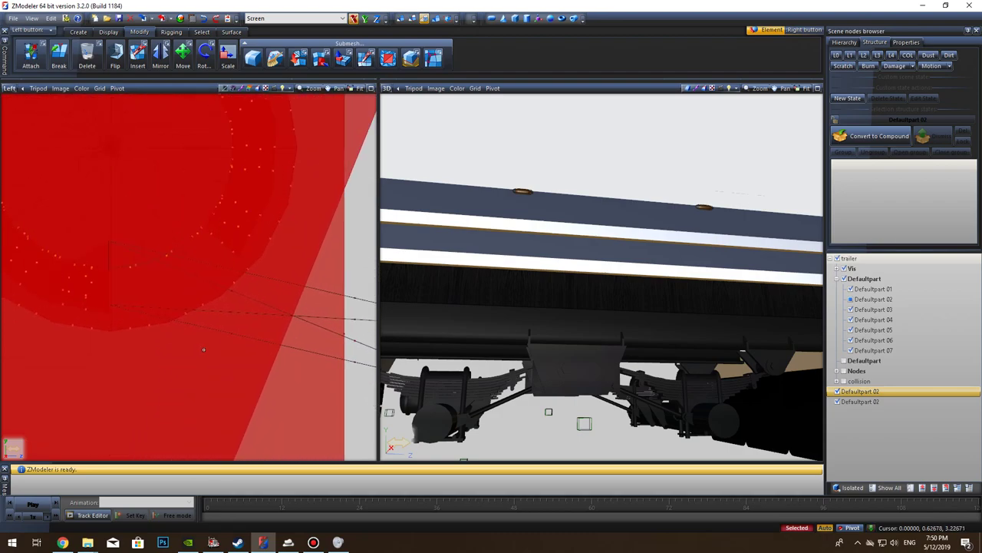
scroll(162, 333, "up", 6)
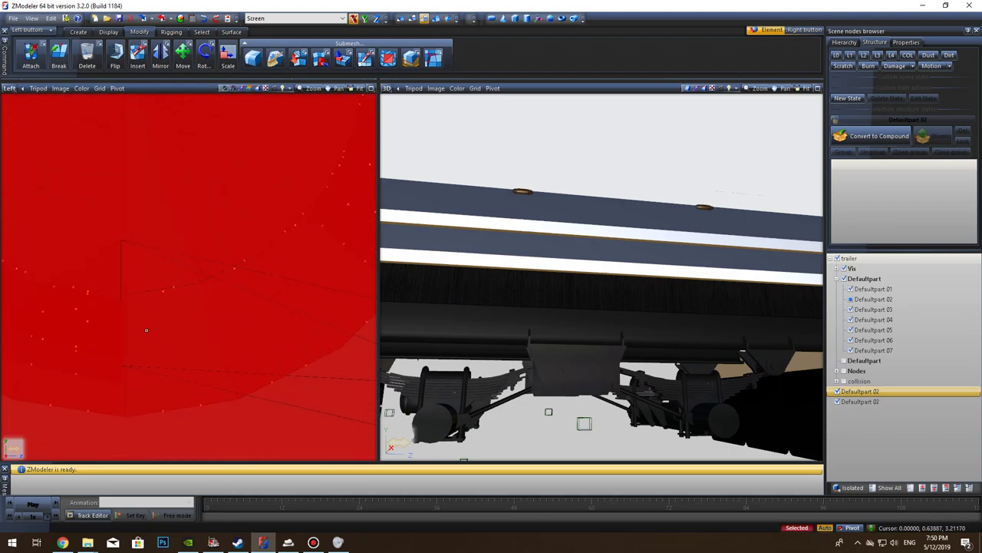
scroll(147, 330, "up", 2)
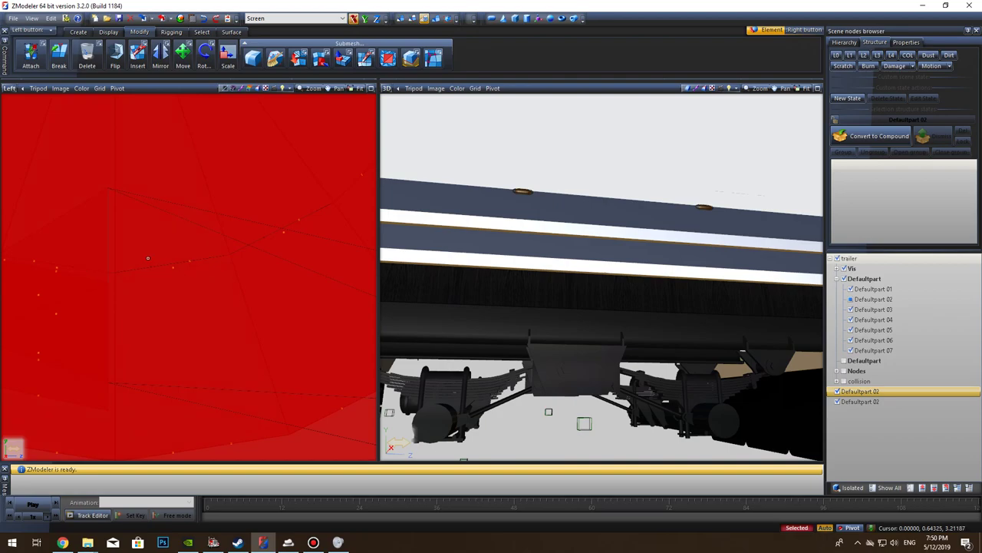
scroll(253, 281, "down", 6)
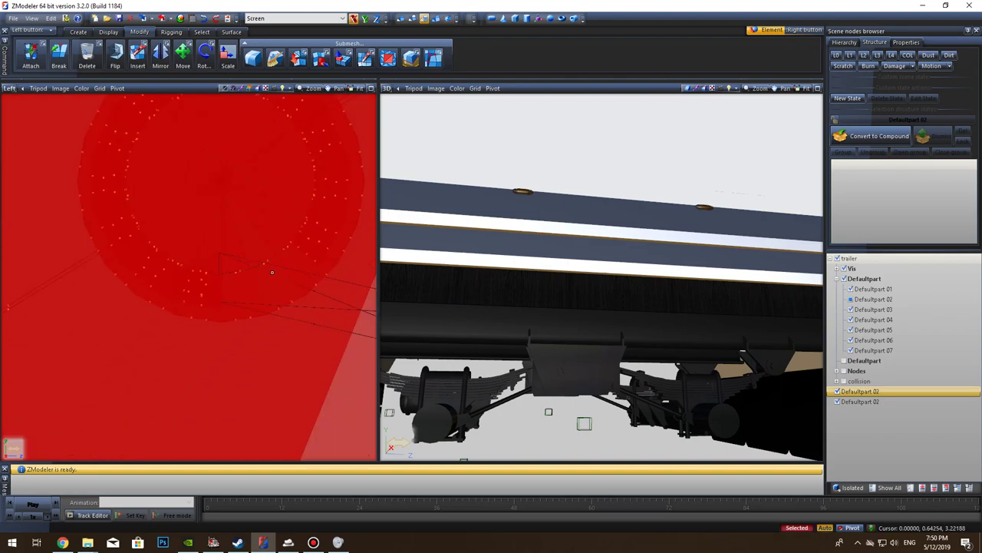
Step: Test the selection by moving the hanger bracket and bushings away from the leaf spring, and undo the move
scroll(157, 285, "down", 6)
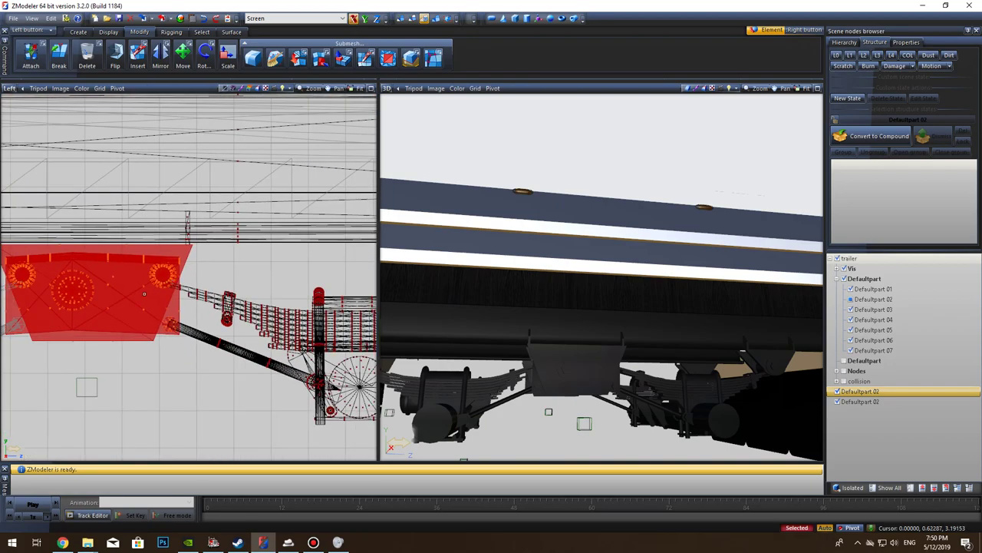
left_click(182, 58)
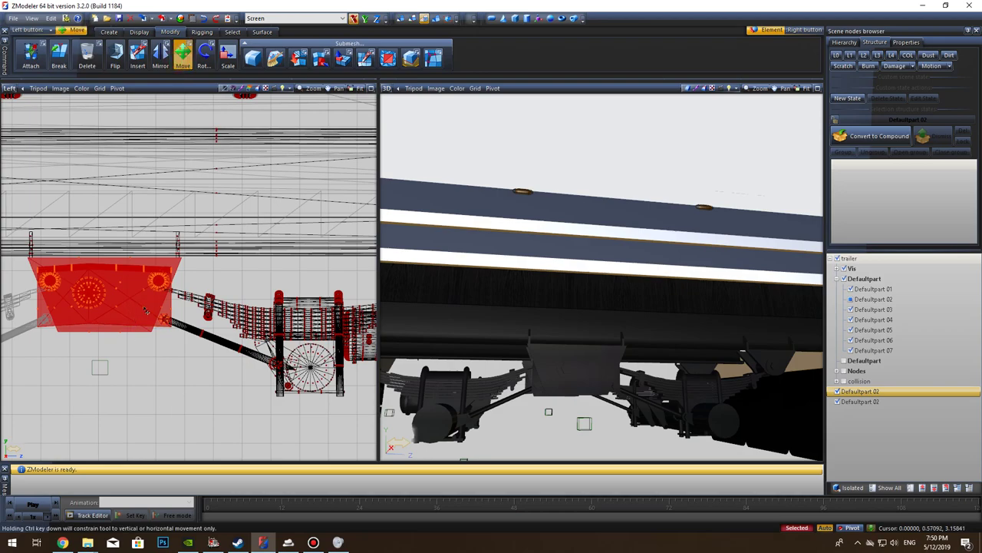
left_click_drag(145, 310, 77, 313)
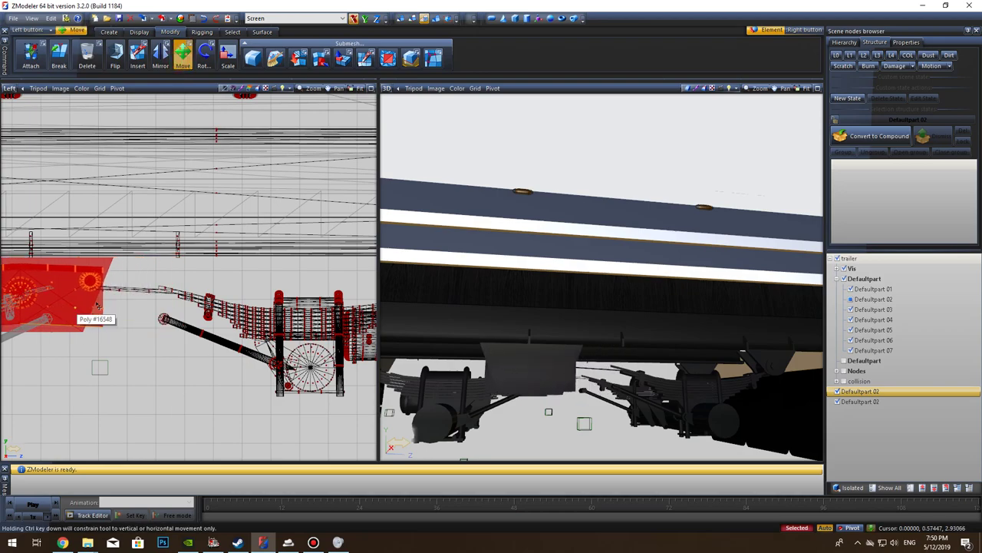
scroll(174, 284, "up", 3)
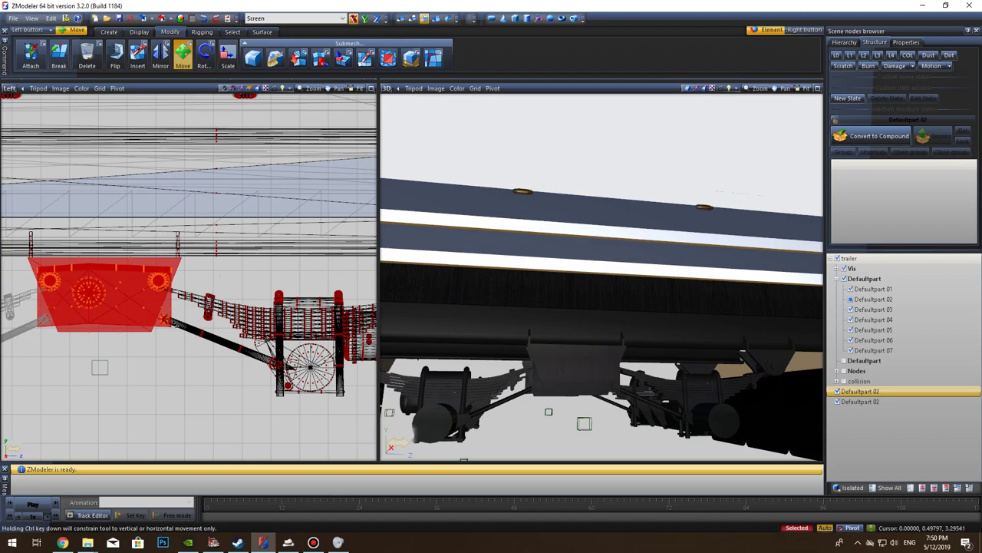
Step: Clear the bracket selection and select the end polygons of the uppermost leaf spring strip beside the round bushing
scroll(173, 285, "up", 5)
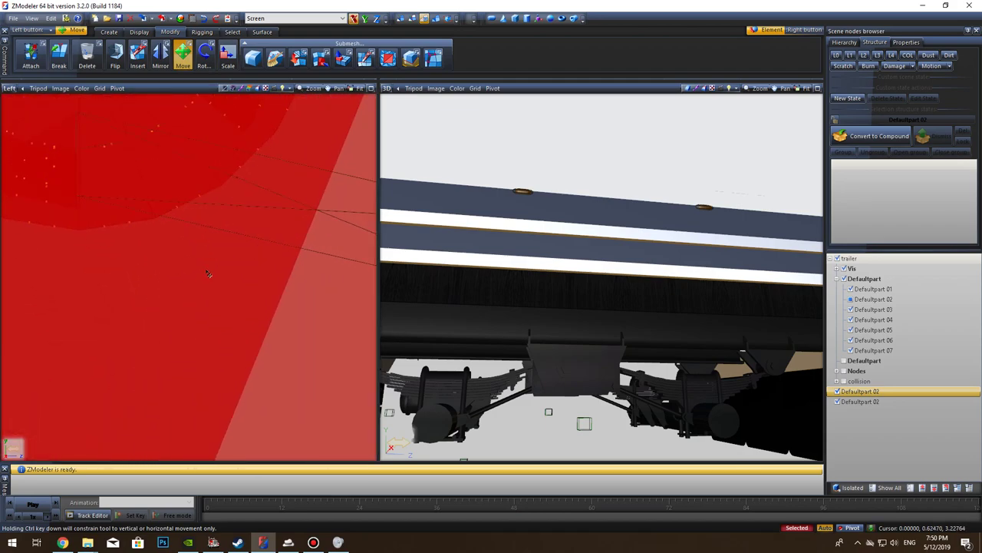
scroll(162, 352, "down", 2)
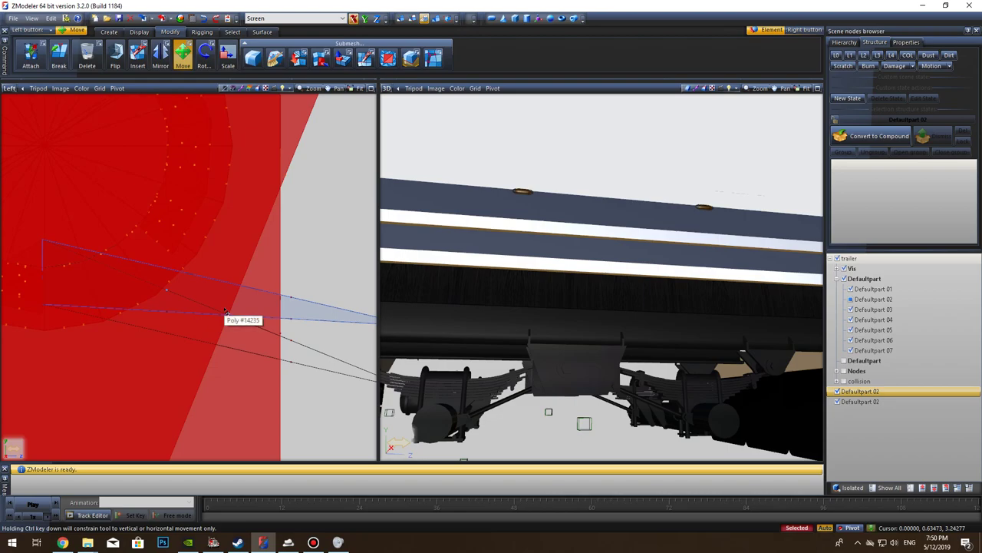
scroll(226, 314, "down", 4)
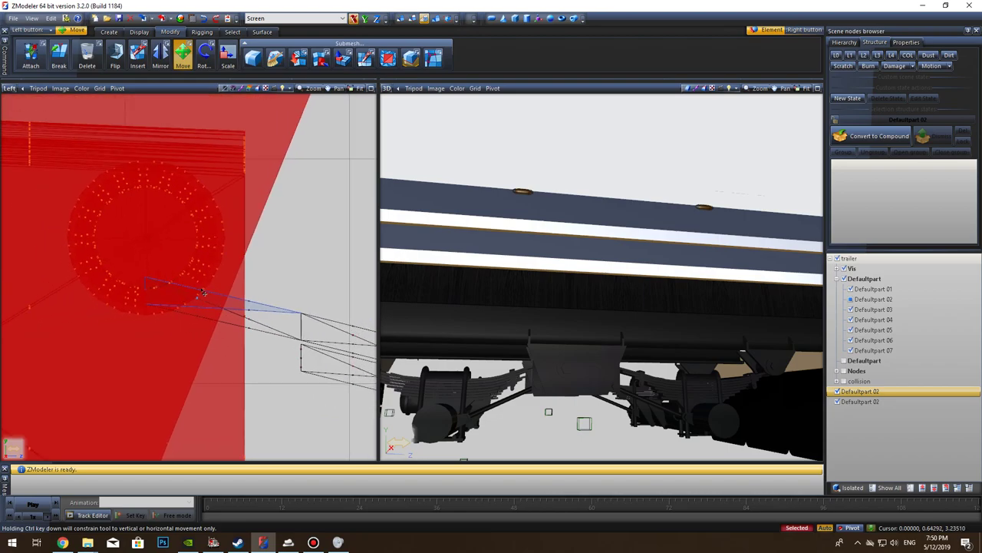
middle_click_drag(322, 263, 266, 274)
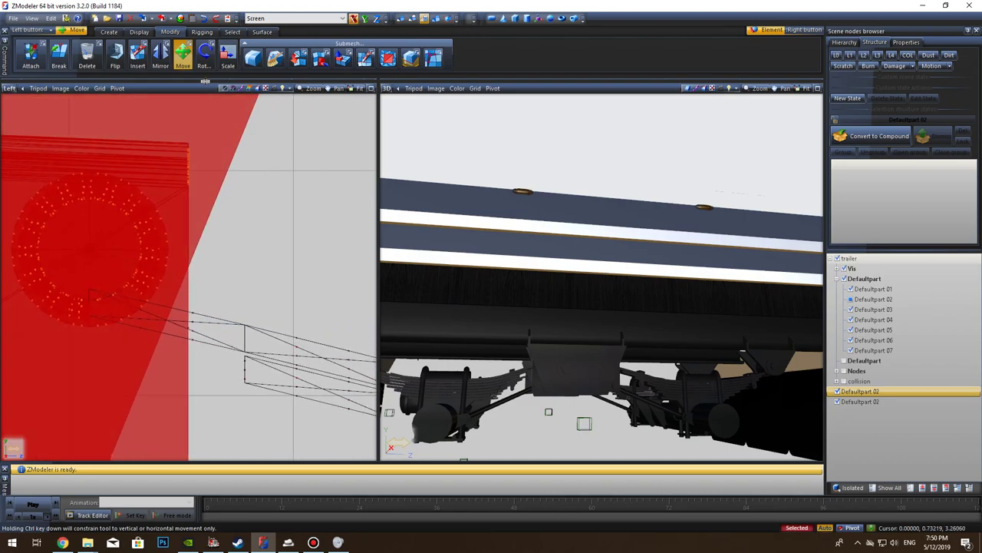
left_click(329, 240)
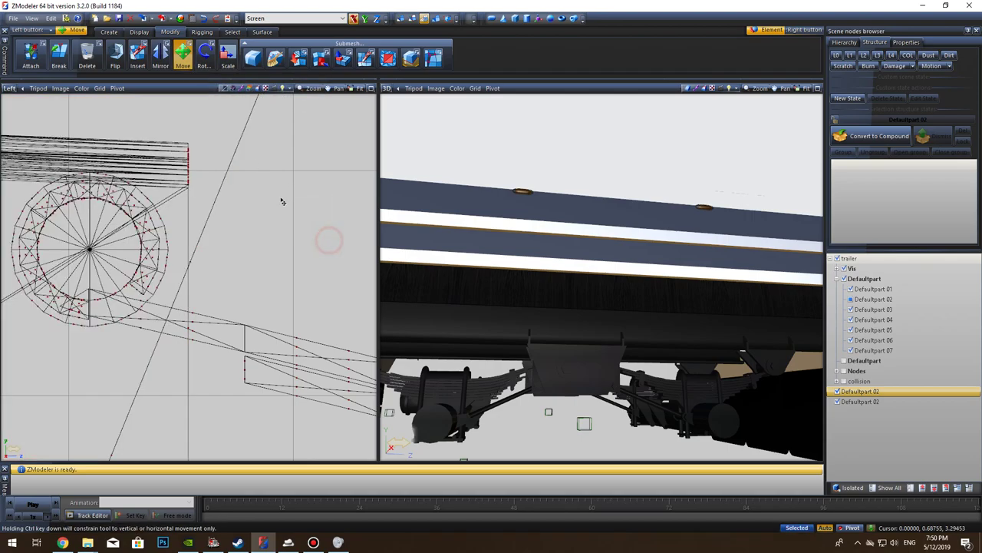
left_click(217, 330)
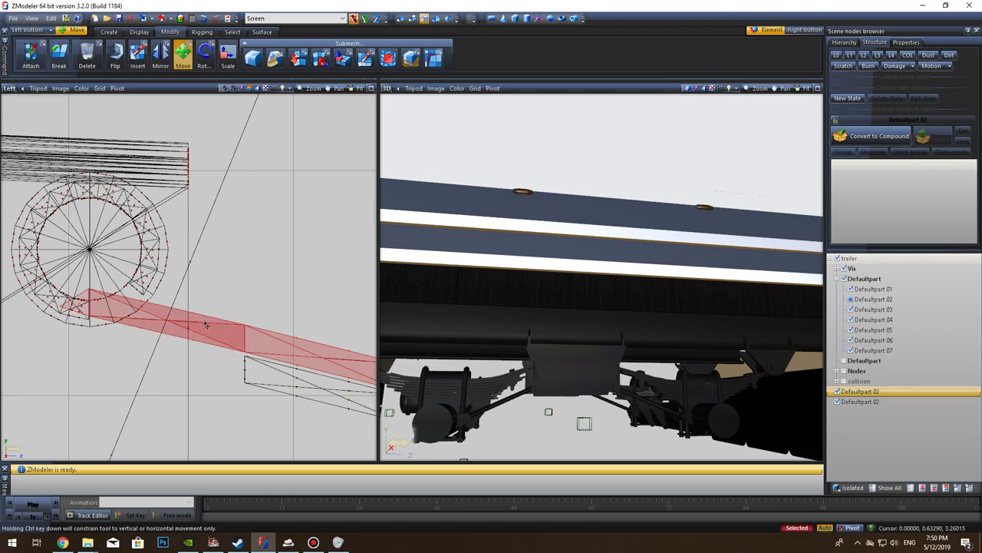
Step: Try moving the selected leaf strip polygons, undo the move and exit the Move tool
scroll(138, 344, "up", 1)
scroll(163, 332, "up", 2)
left_click_drag(173, 319, 139, 249)
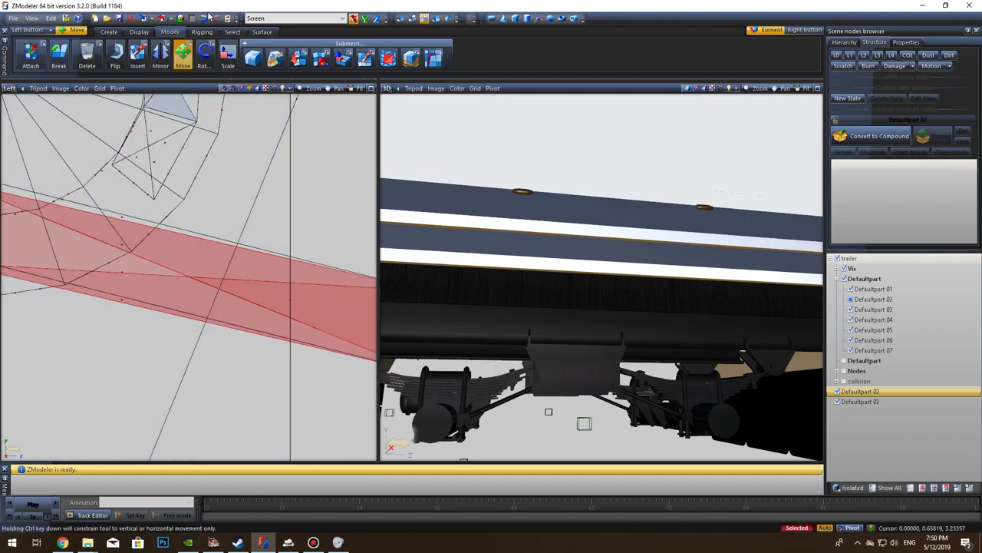
left_click(206, 17)
left_click(184, 54)
Step: Add the leaf strip's remaining polygons where it crosses the round bushing's lower edge to the selection
left_click_drag(163, 330, 141, 241)
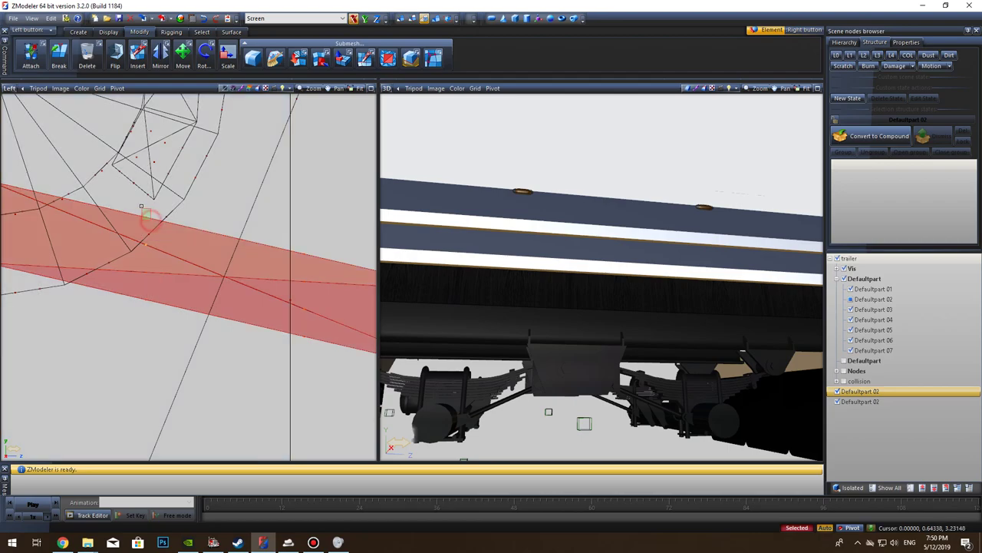
middle_click_drag(295, 332, 229, 324)
scroll(166, 322, "down", 1)
scroll(243, 287, "down", 5)
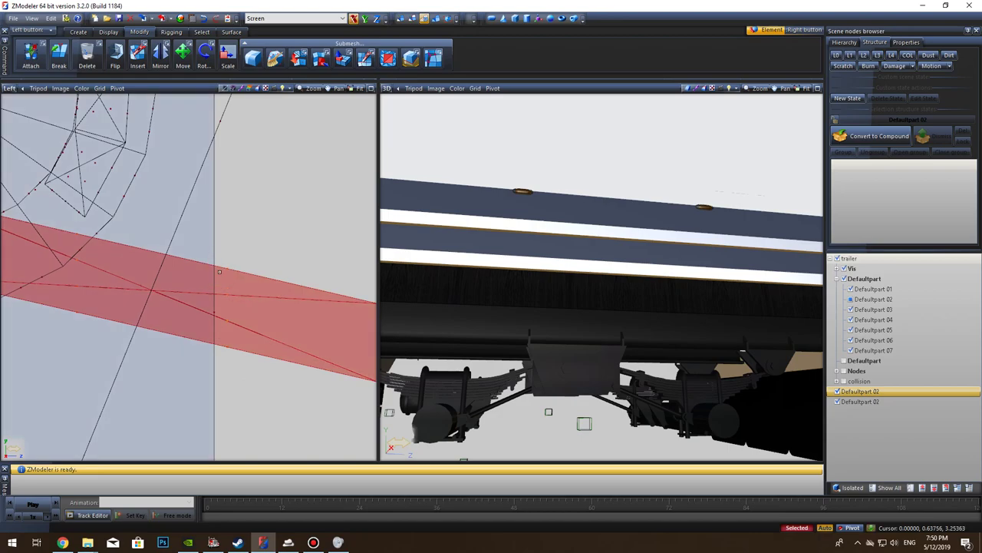
scroll(160, 349, "up", 5)
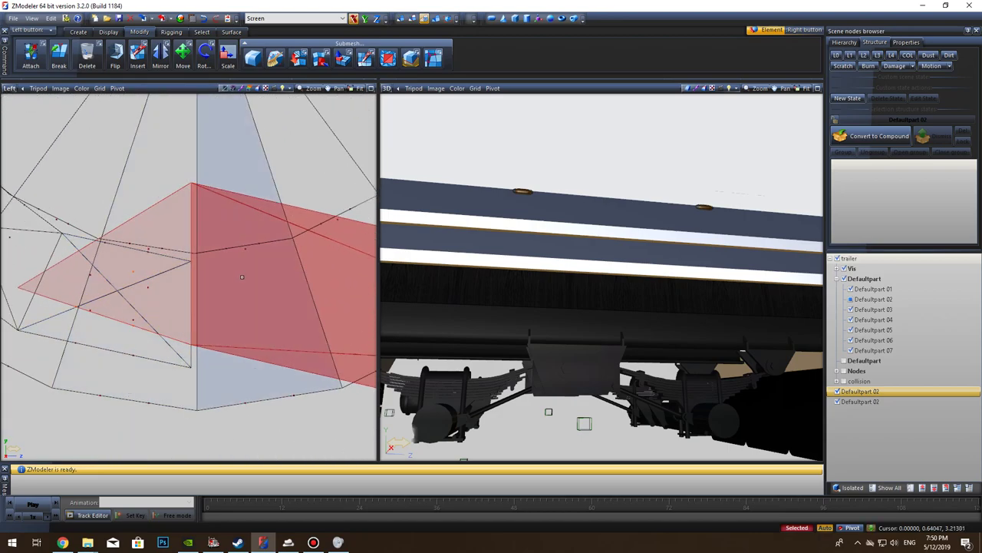
Step: Try adding the small triangular polygons at the leaf strip's tip to the selection, and undo these additions
left_click(144, 283)
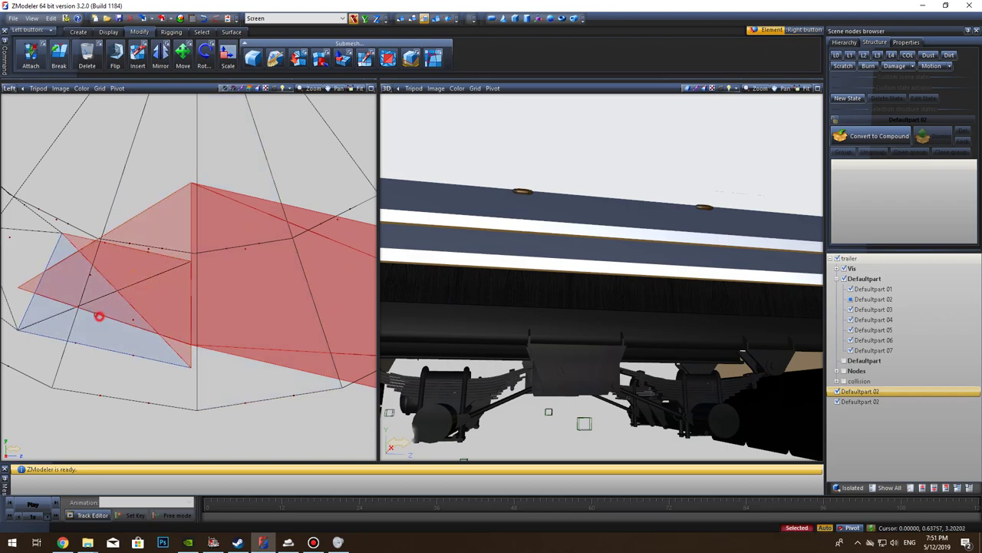
left_click(98, 316)
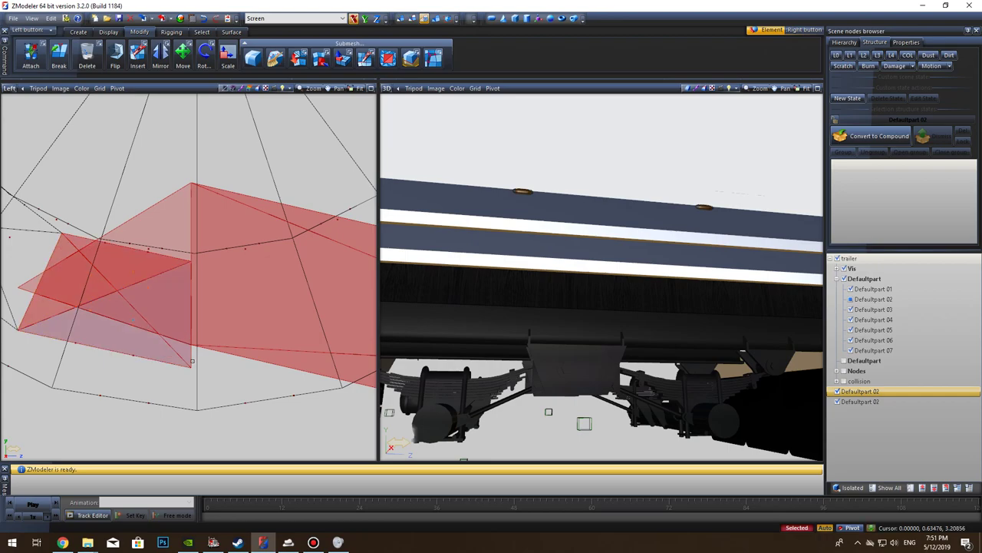
left_click(205, 19)
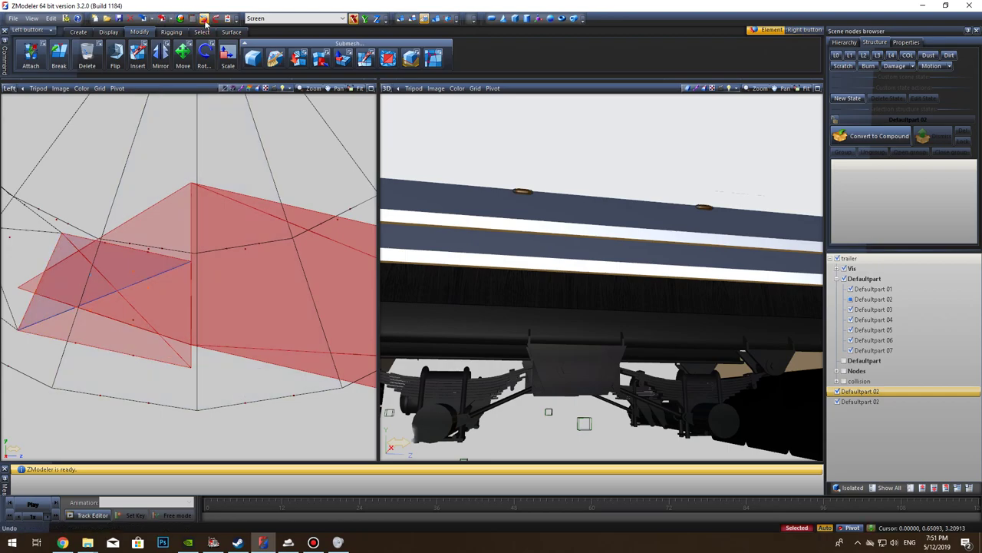
left_click(204, 18)
left_click(205, 19)
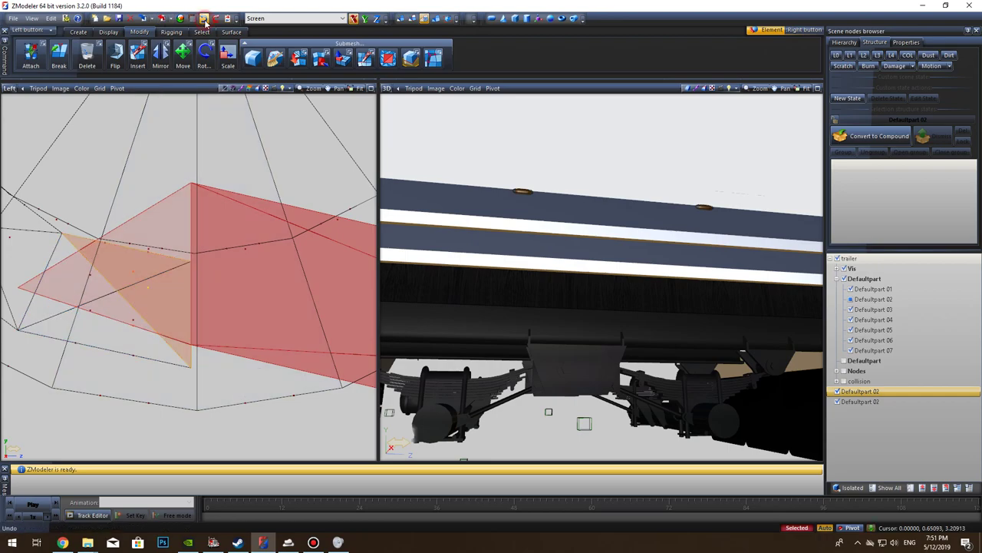
Step: Add the triangular polygon overlapping the leaf strip's tip inside the bushing to the selection
left_click(153, 307)
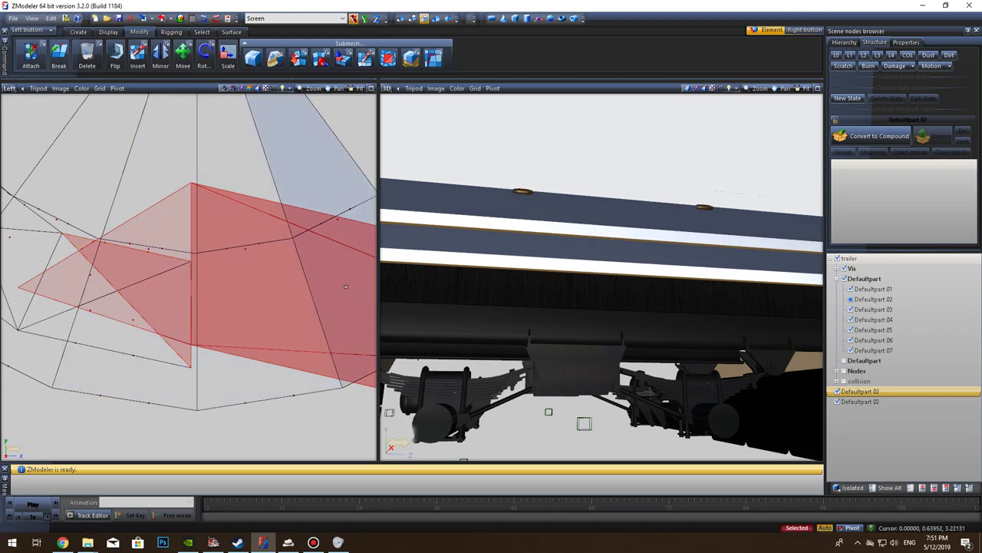
scroll(357, 289, "down", 5)
middle_click_drag(338, 289, 127, 280)
scroll(127, 280, "down", 1)
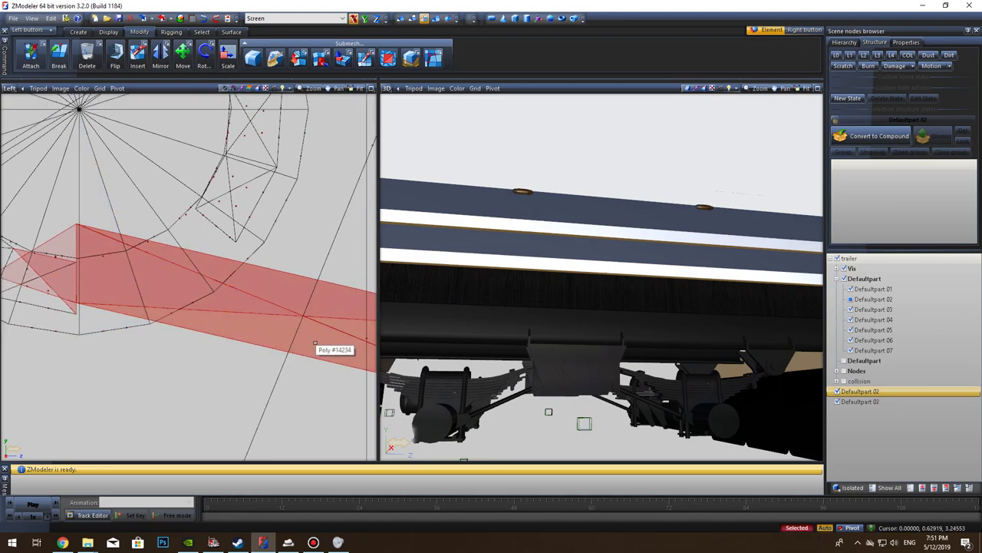
Step: Undo the last selection change, try moving the leaf strip polygons clear of the round bushing, and undo the move
left_click(205, 20)
left_click(205, 19)
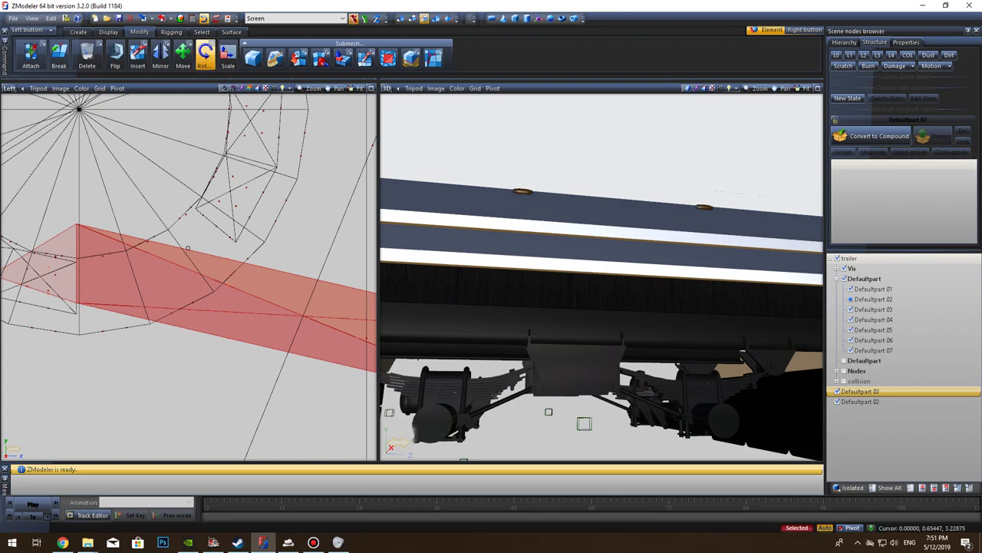
scroll(186, 284, "down", 5)
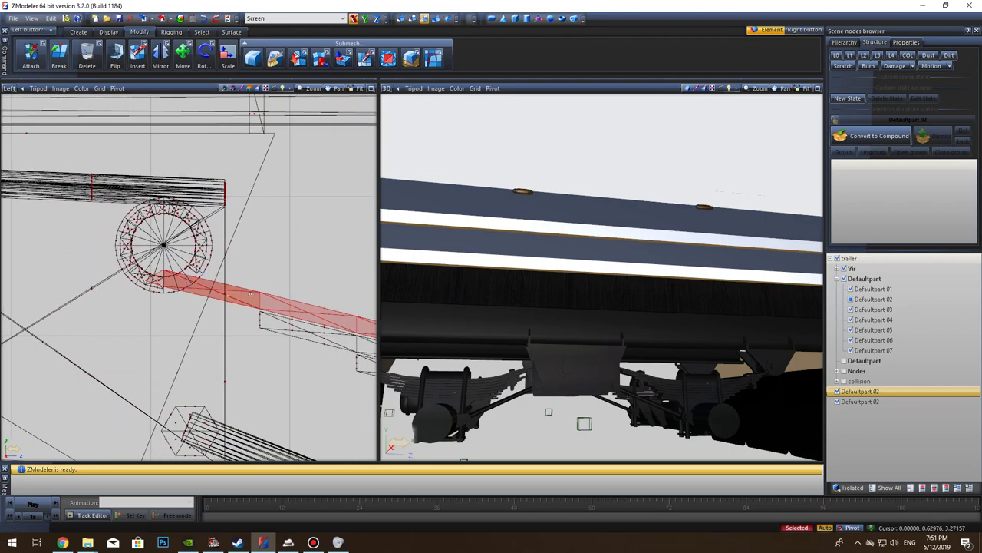
left_click(183, 54)
left_click_drag(247, 295, 306, 298)
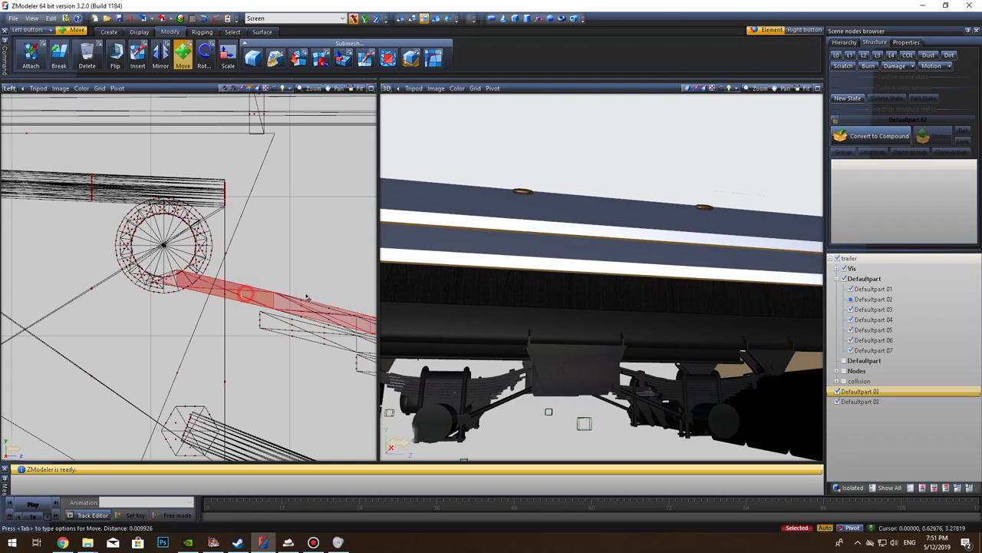
left_click(201, 18)
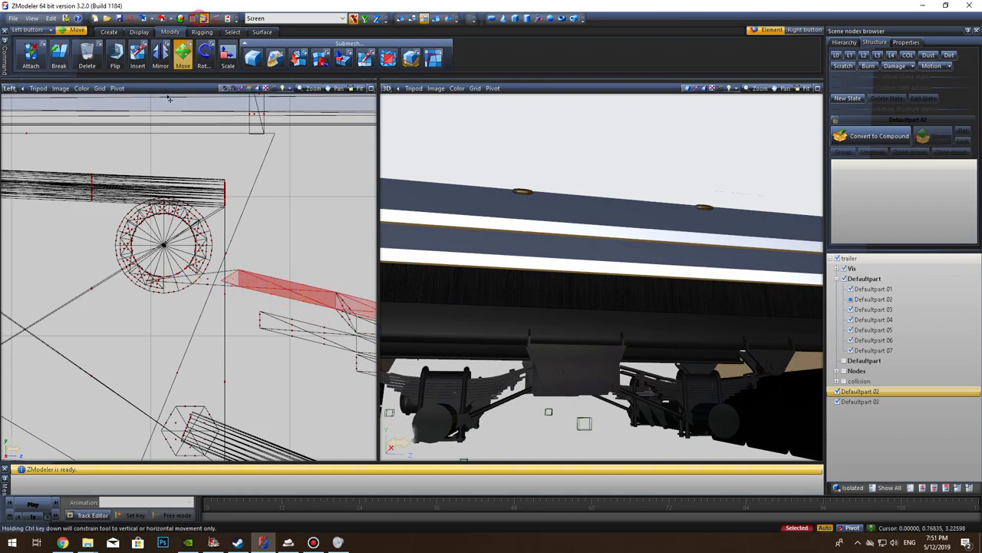
Step: Try nudging the selected triangular polygons at the leaf strip's tip, undo the nudge and exit the Move tool
scroll(212, 285, "up", 8)
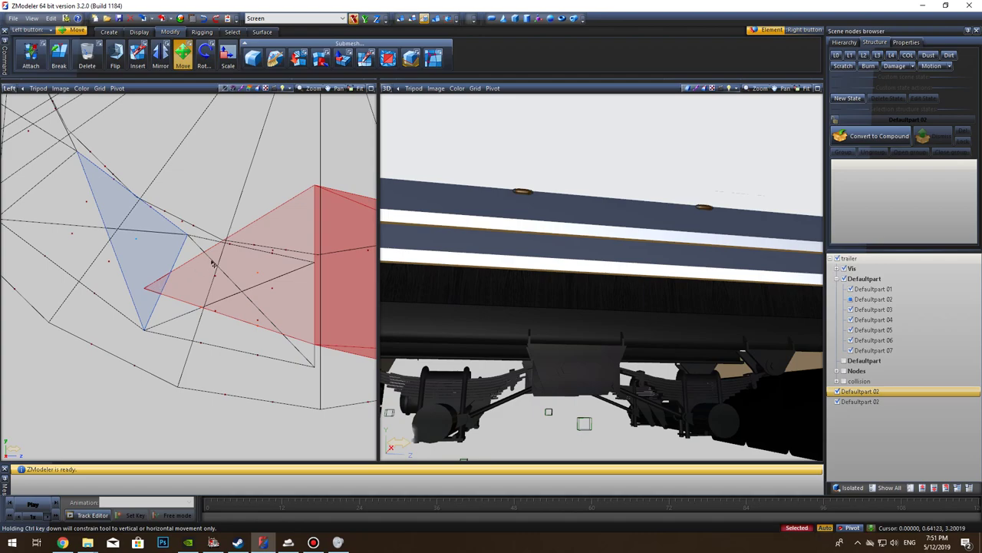
scroll(290, 271, "up", 3)
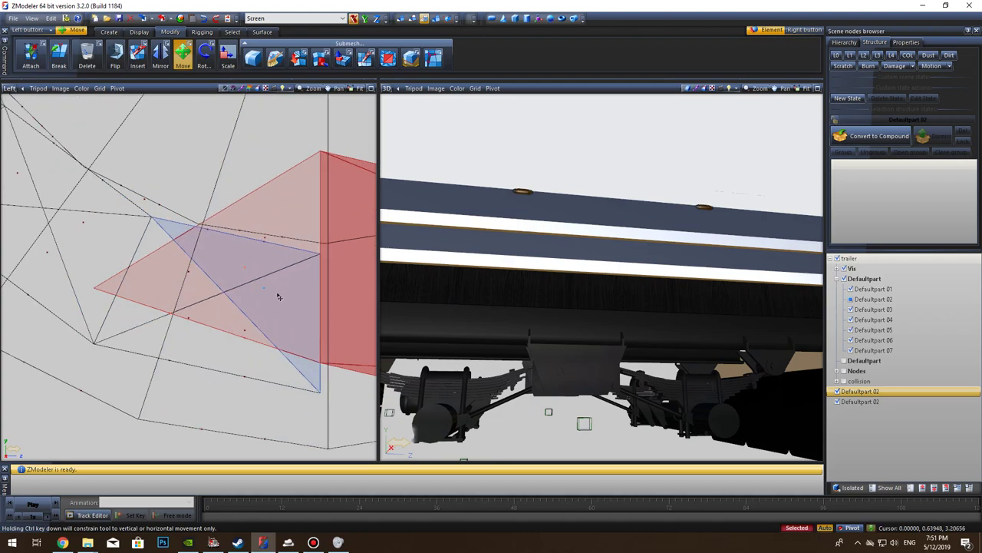
scroll(274, 263, "up", 2)
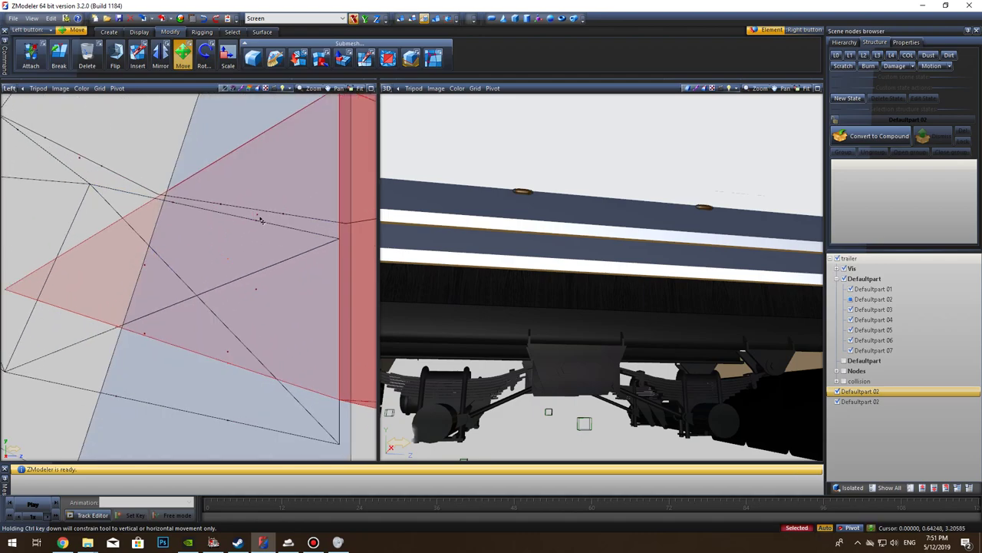
left_click_drag(268, 221, 248, 211)
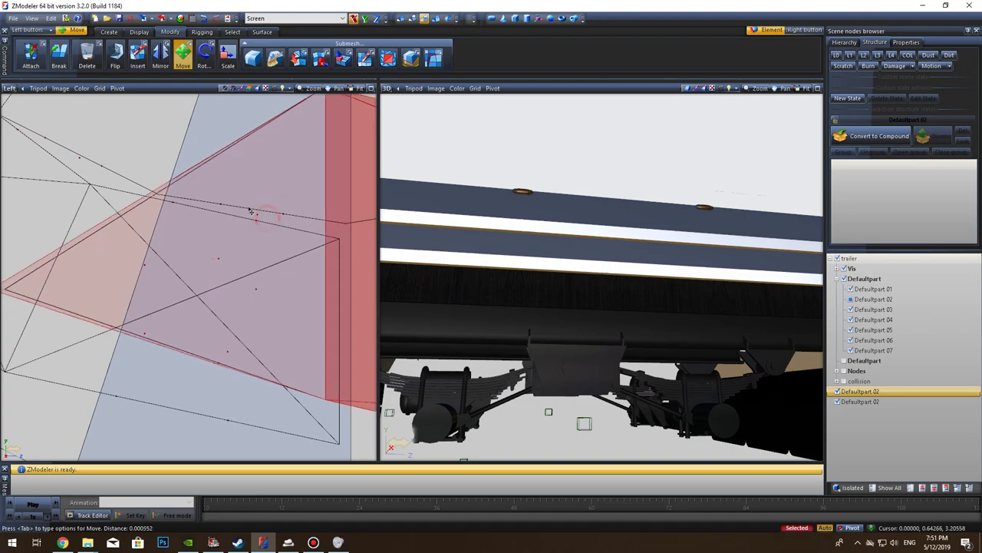
left_click(204, 21)
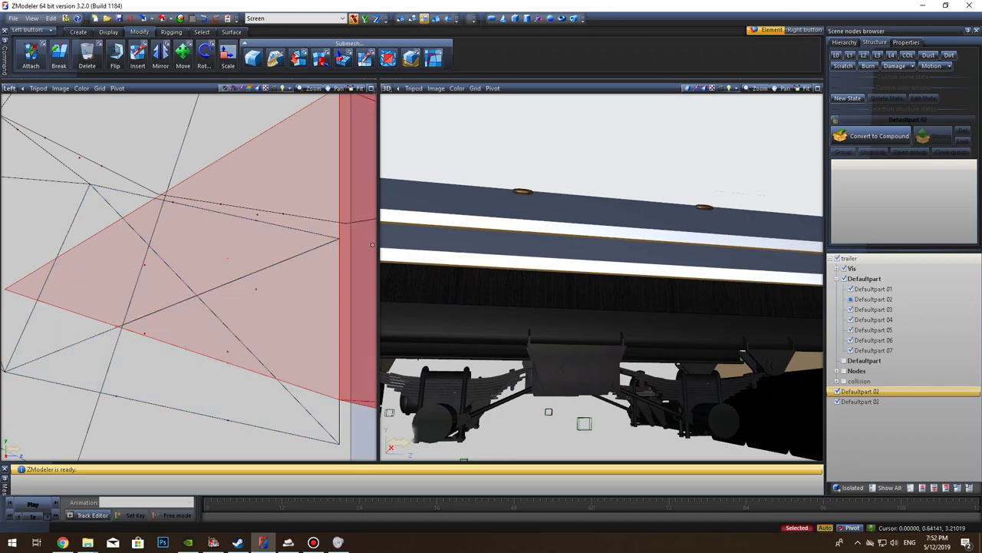
Step: Inspect the triangles overlapping the strip's tip, try moving the selected leaf strip across the bushing, and undo the move
mouse_move(302, 193)
middle_mouse_down()
mouse_move(278, 221)
mouse_move(291, 185)
middle_mouse_up()
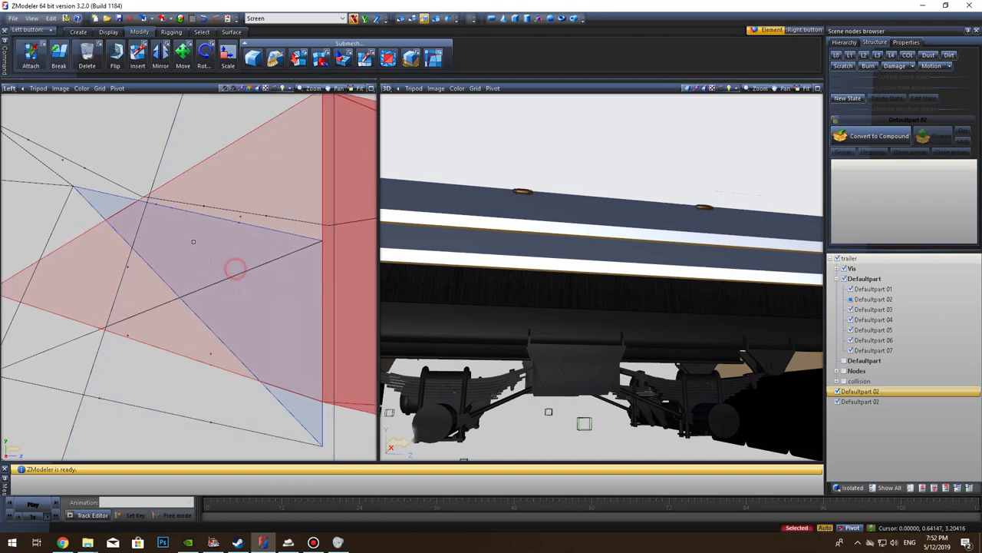
scroll(298, 306, "down", 3)
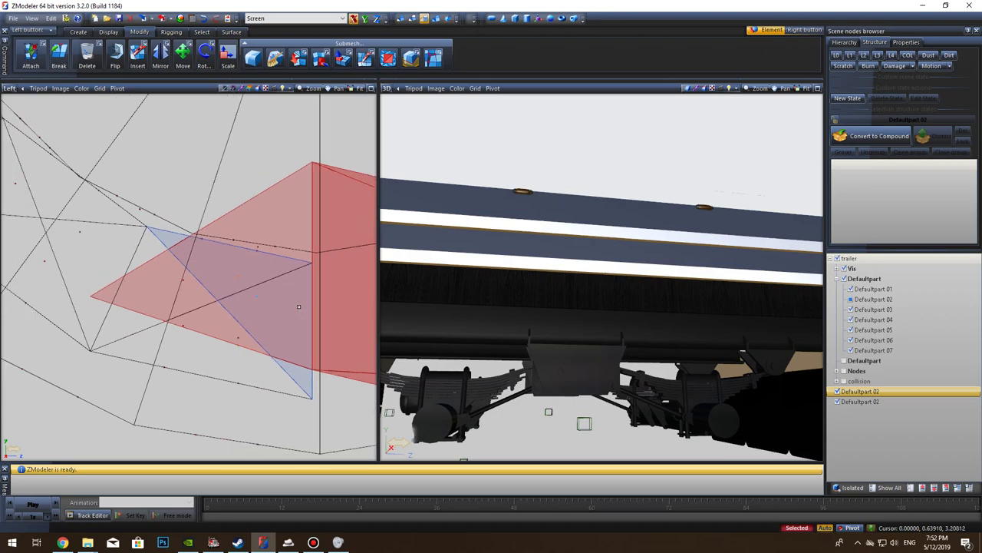
scroll(291, 304, "down", 2)
scroll(287, 303, "up", 3)
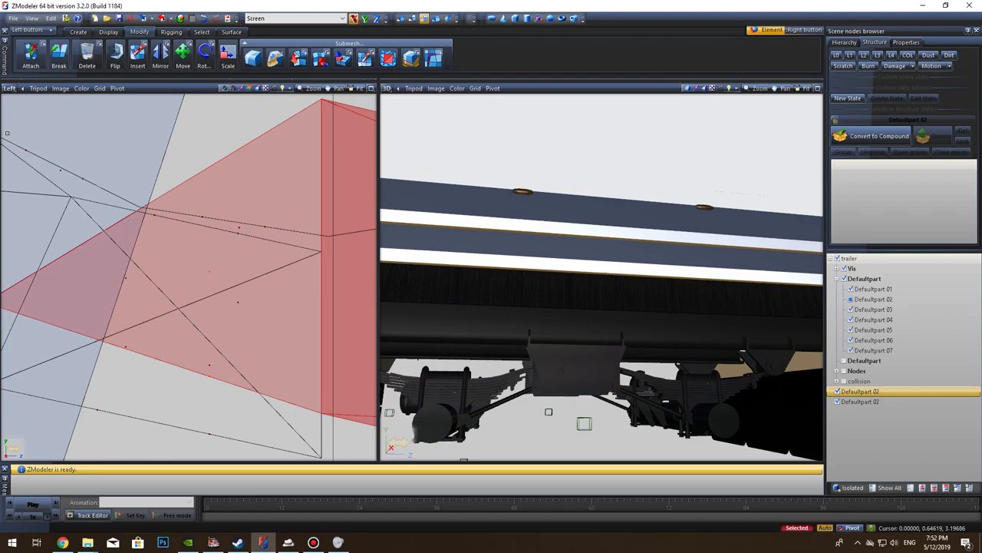
middle_click_drag(57, 180, 94, 165)
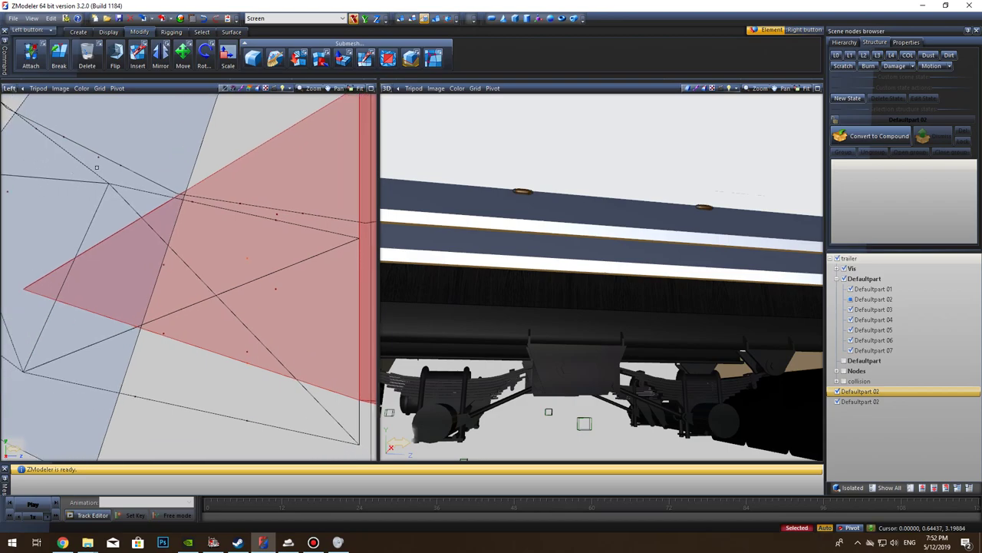
scroll(108, 182, "down", 2)
left_click(180, 60)
scroll(274, 256, "down", 3)
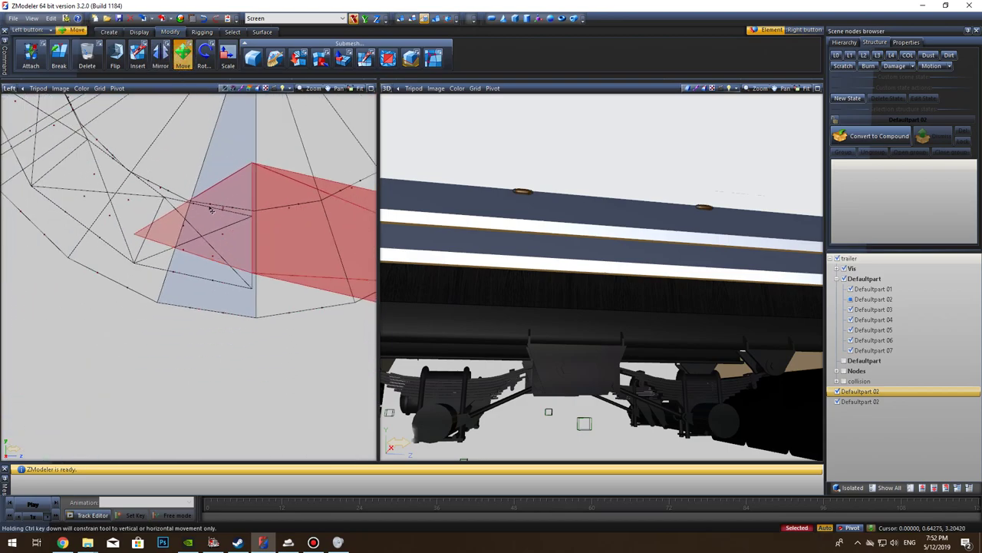
left_click_drag(309, 256, 184, 311)
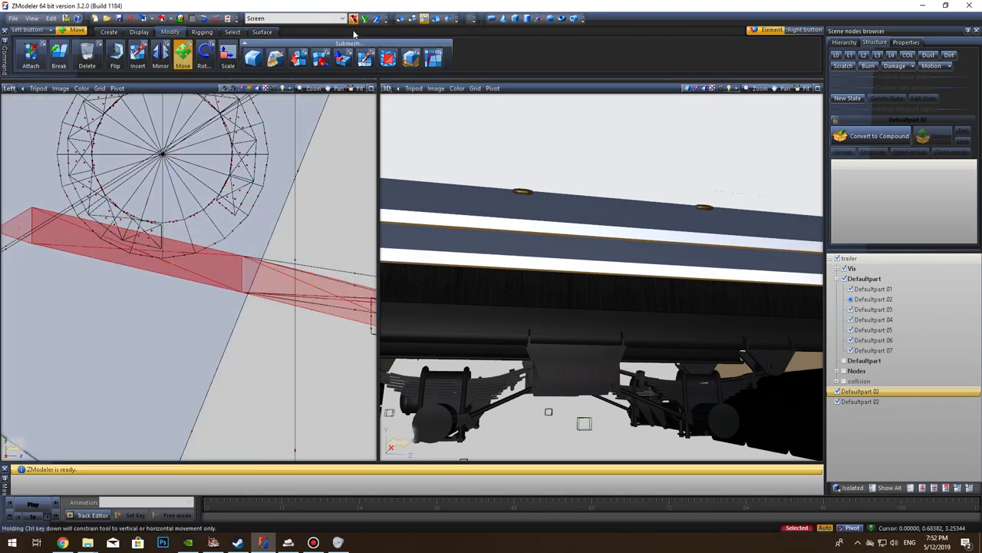
left_click(203, 18)
Step: Detach the selected leaf strip polygons from Defaultpart 02 into a separate object
middle_click_drag(329, 259, 117, 287)
scroll(119, 284, "down", 4)
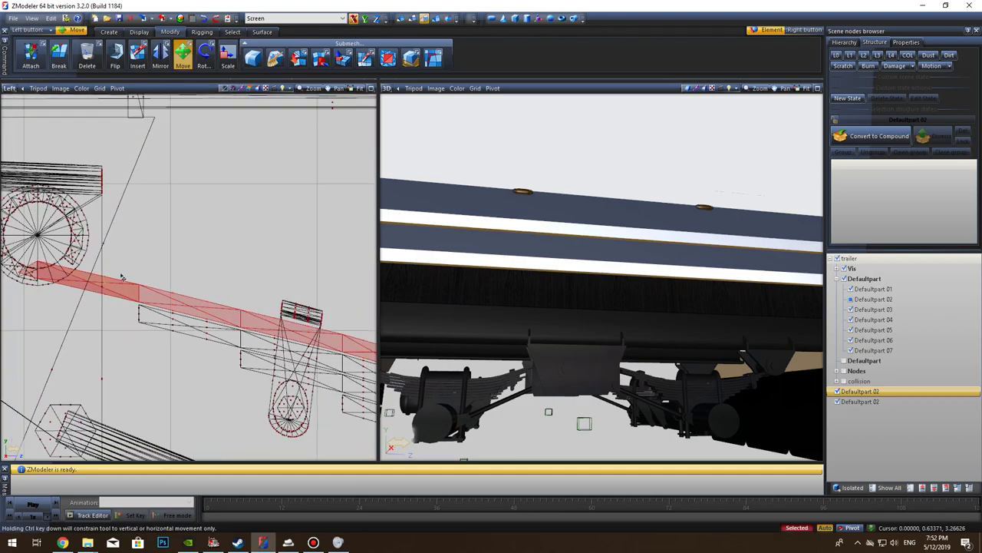
left_click(338, 59)
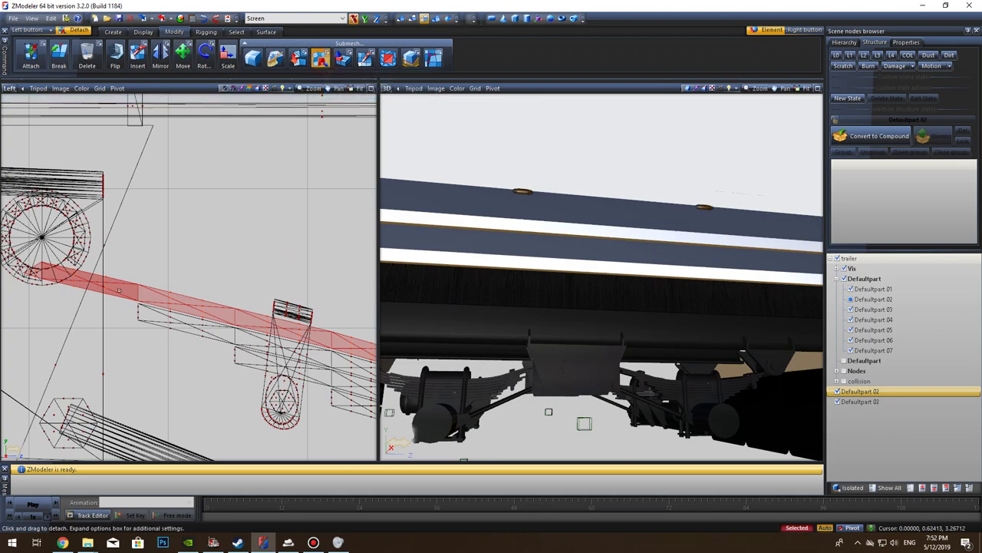
left_click(118, 289)
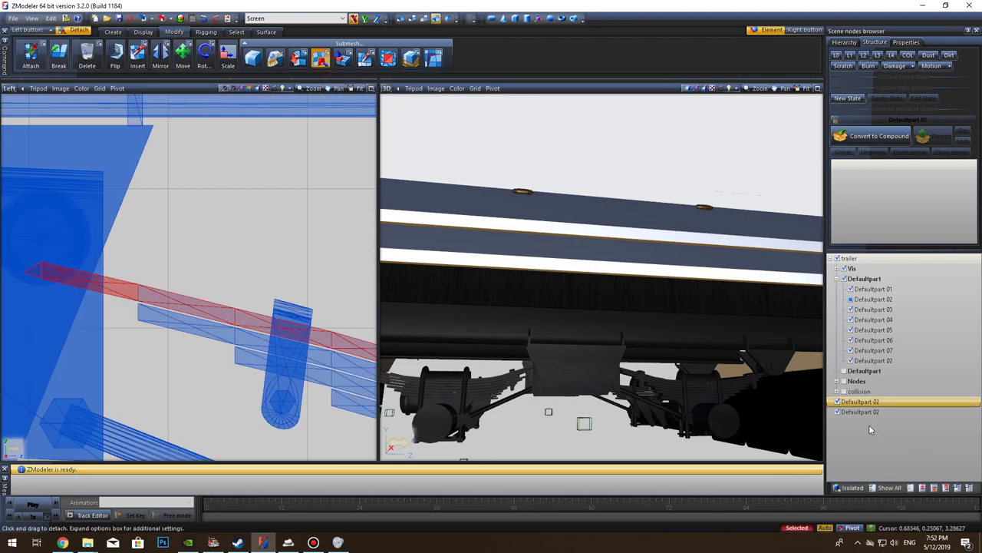
Step: Isolate the display to the selected node and select the original Defaultpart 02 inside the Defaultpart group
left_click(850, 488)
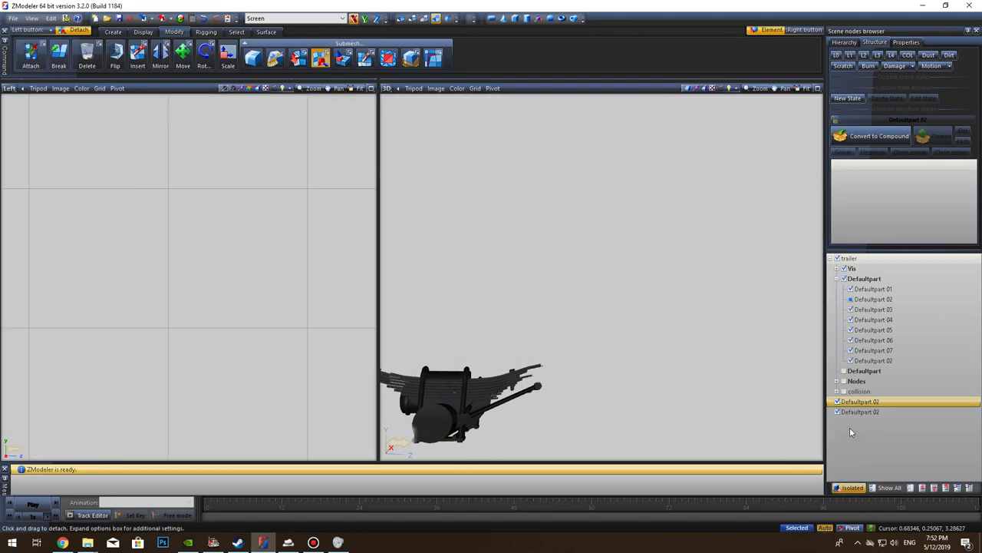
left_click(862, 309)
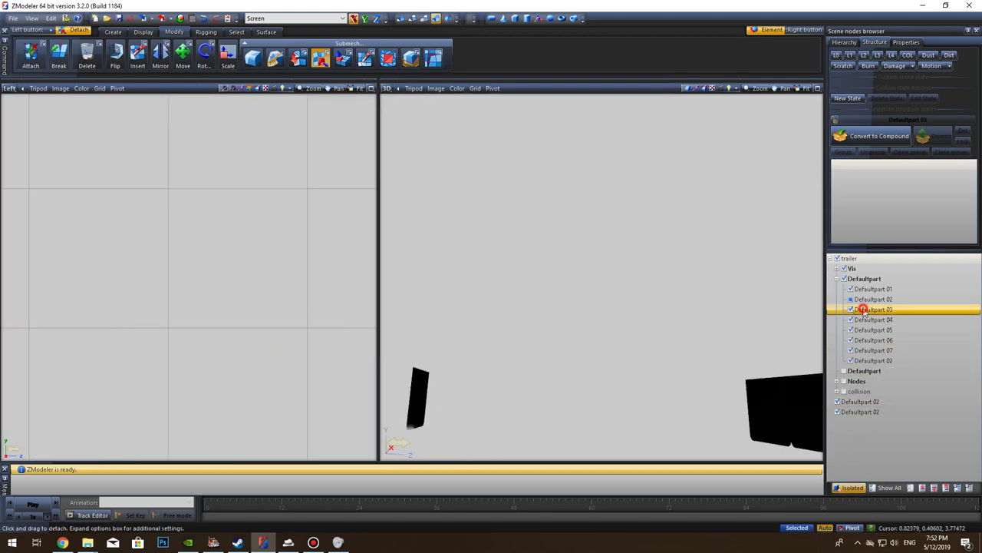
left_click(863, 300)
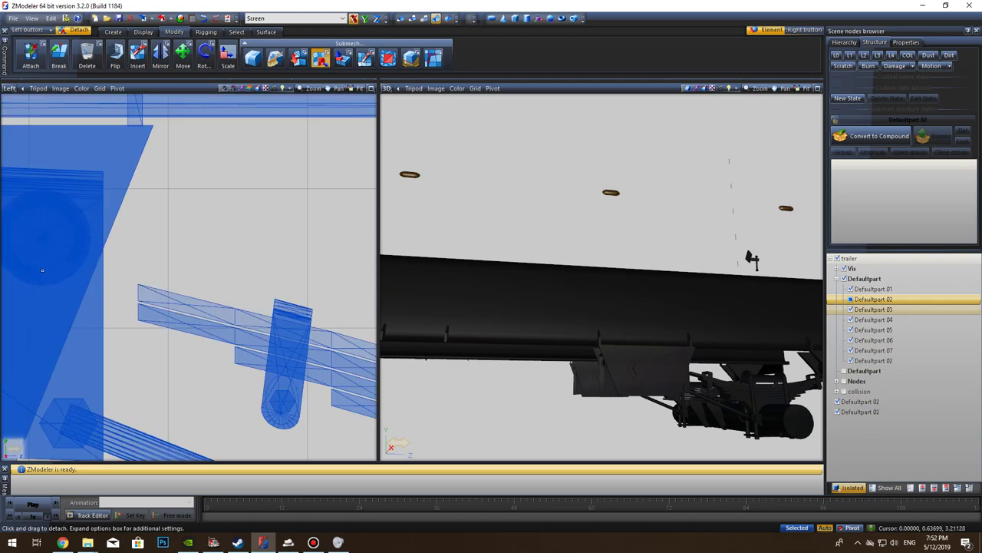
Step: Select the polygons of the trapezoidal hanger bracket in front of the leaf spring at polygon level
middle_click_drag(180, 347, 268, 292)
scroll(262, 346, "down", 5)
scroll(230, 343, "down", 2)
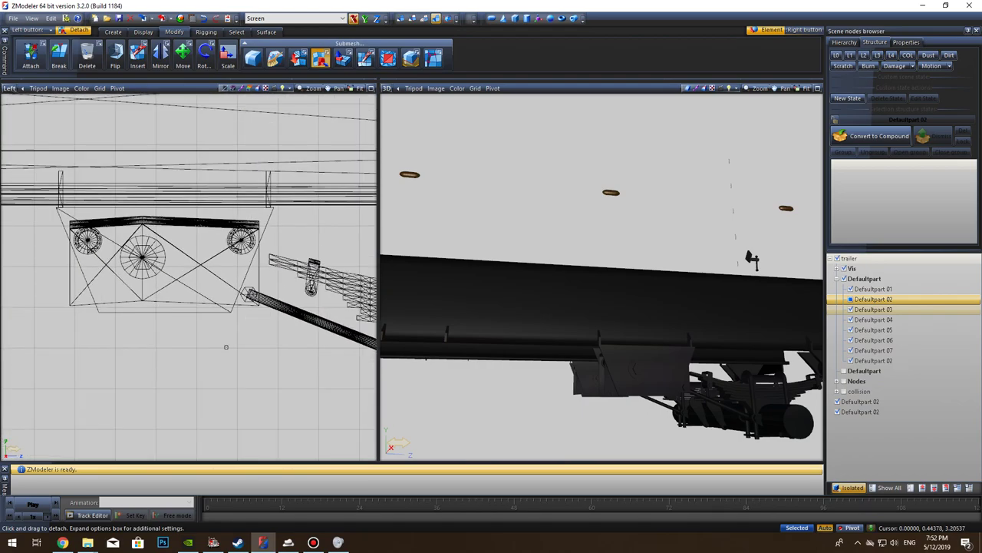
middle_click_drag(246, 335, 159, 387)
key("ctrl+a")
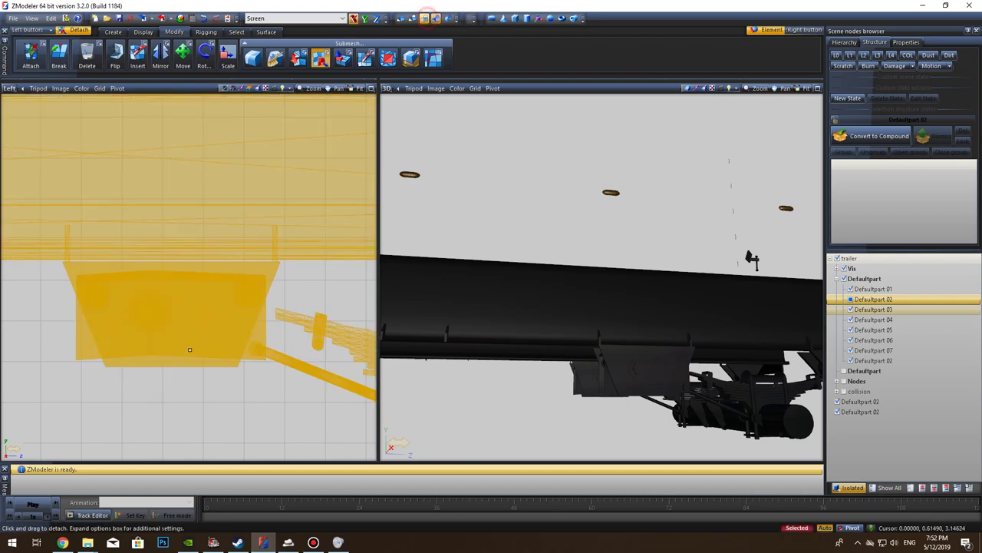
left_click(424, 19)
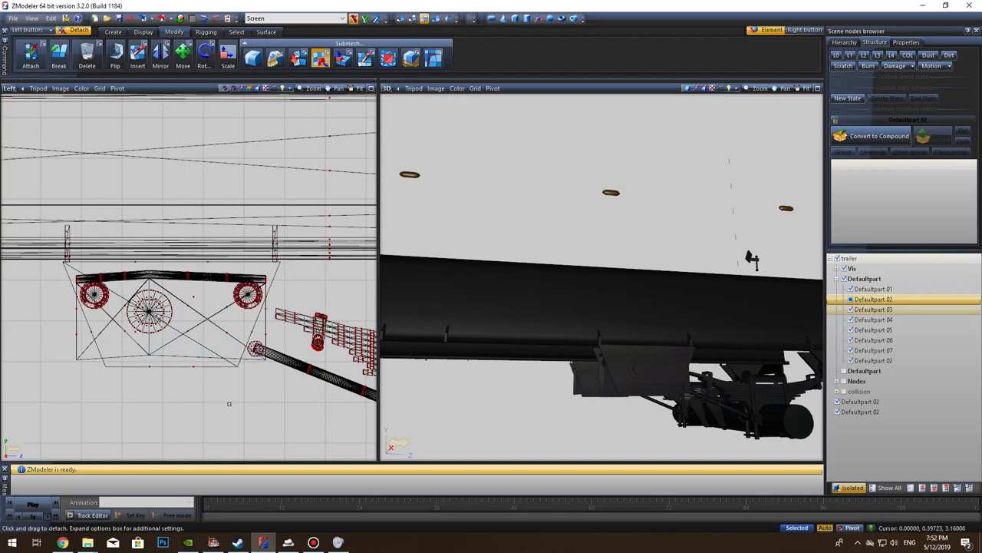
left_click_drag(138, 331, 43, 262)
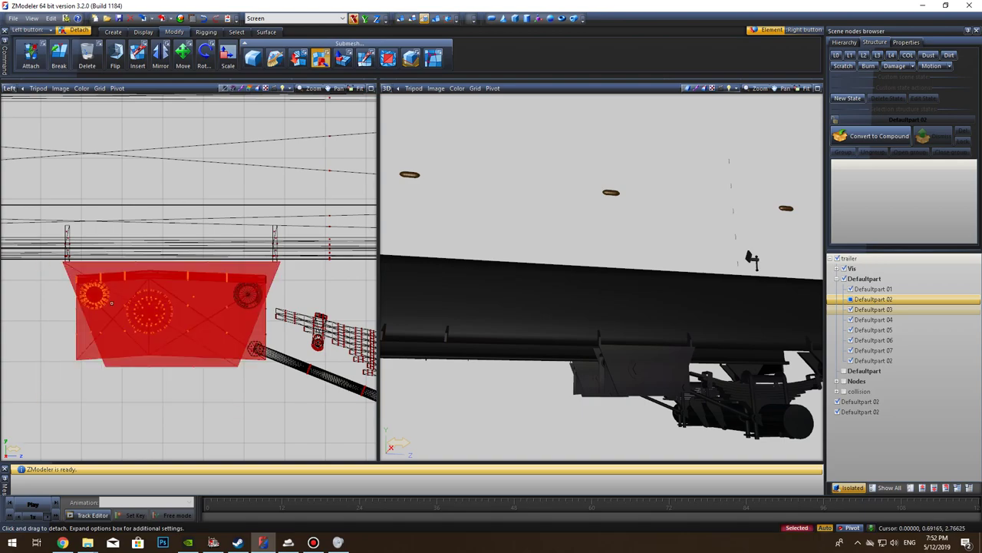
Step: Add the hexagonal bolt polygons at the diagonal rod's end to the hanger bracket selection
scroll(244, 270, "up", 5)
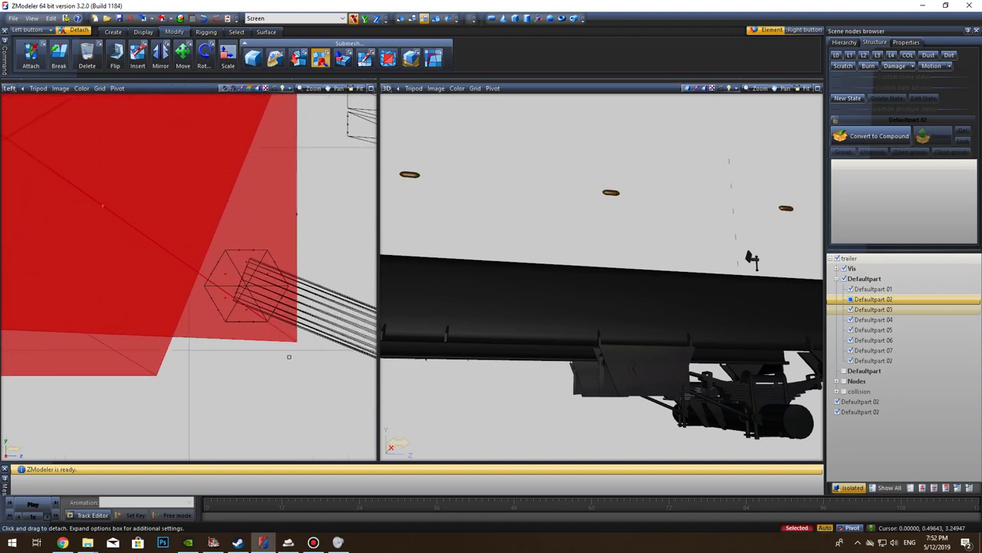
left_click_drag(278, 269, 136, 208)
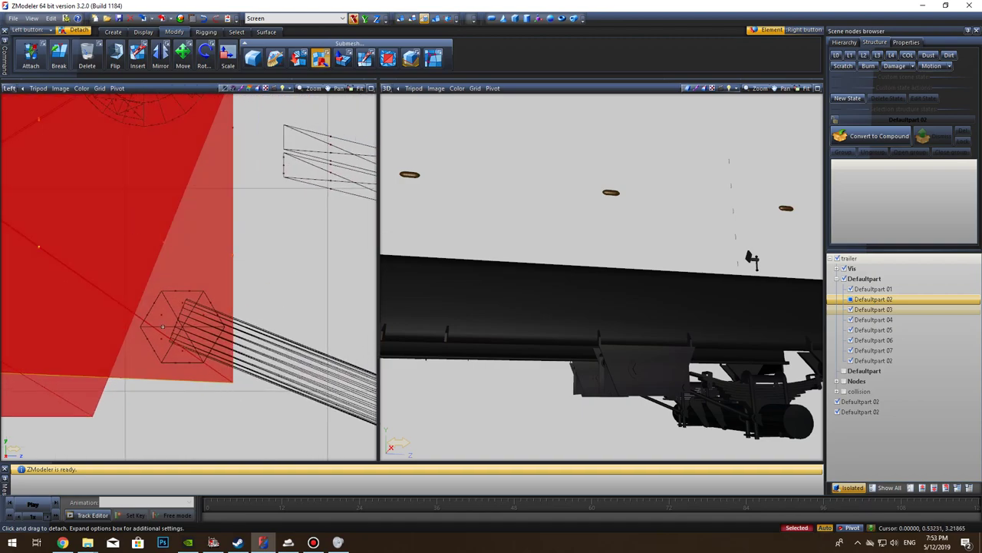
left_click(162, 333)
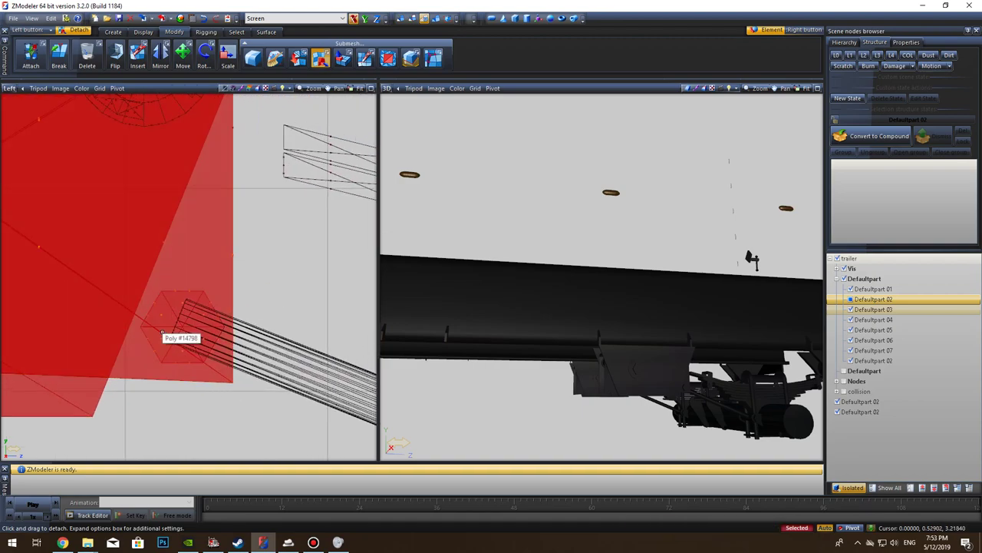
Step: Add the round bushing beside the leaf spring's end to the hanger bracket selection and check the whole selection
middle_click_drag(260, 316, 240, 459)
left_click_drag(226, 297, 28, 136)
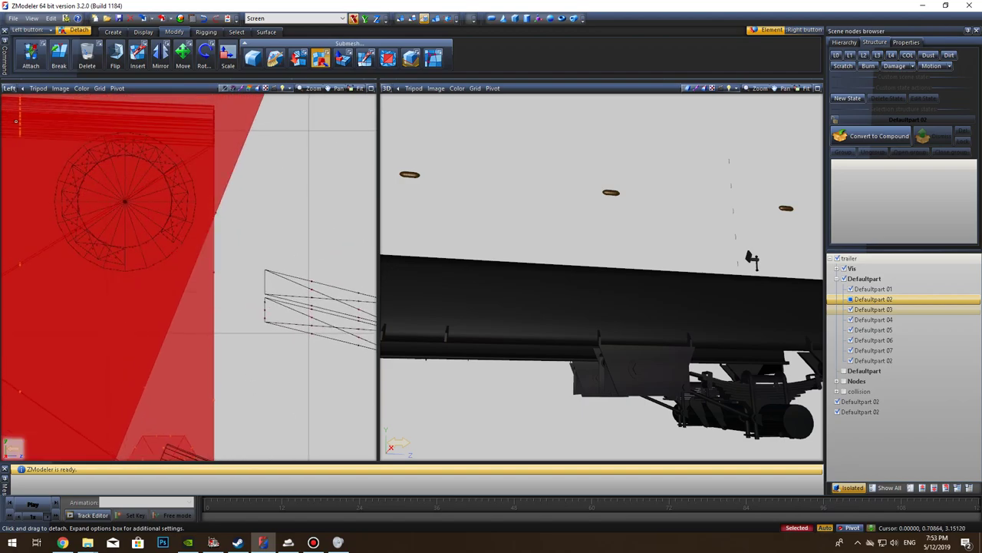
scroll(219, 185, "down", 2)
middle_click_drag(219, 186, 372, 231)
scroll(219, 305, "down", 3)
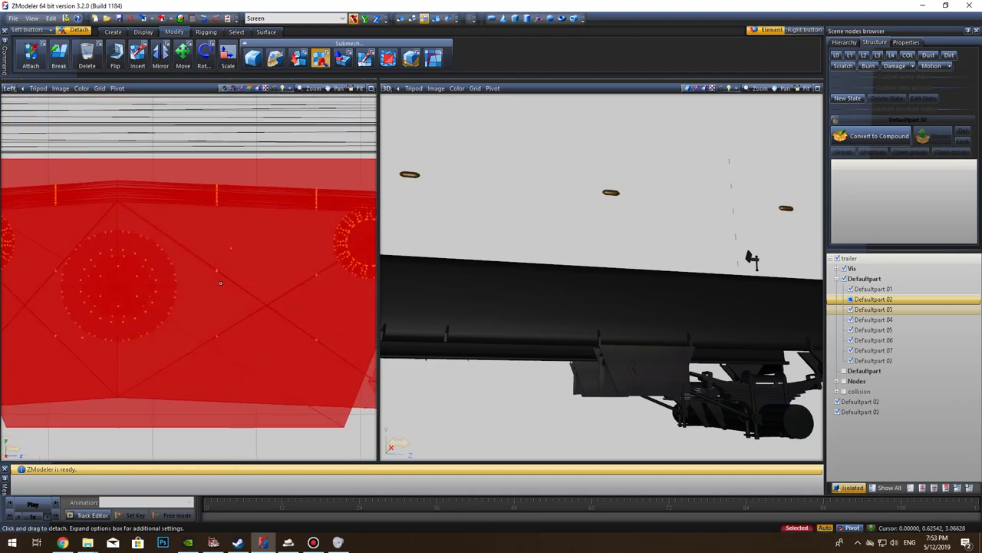
scroll(188, 255, "down", 4)
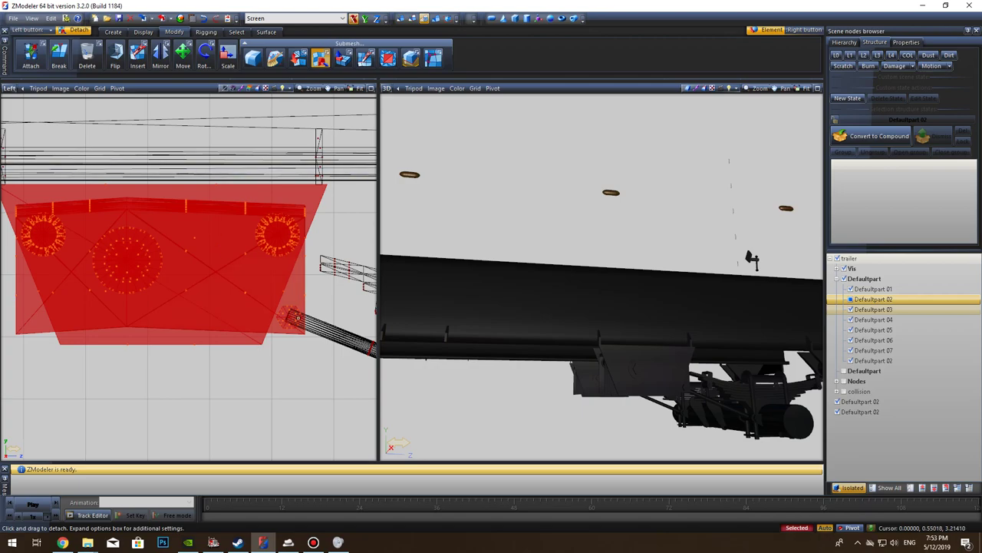
scroll(260, 284, "down", 3)
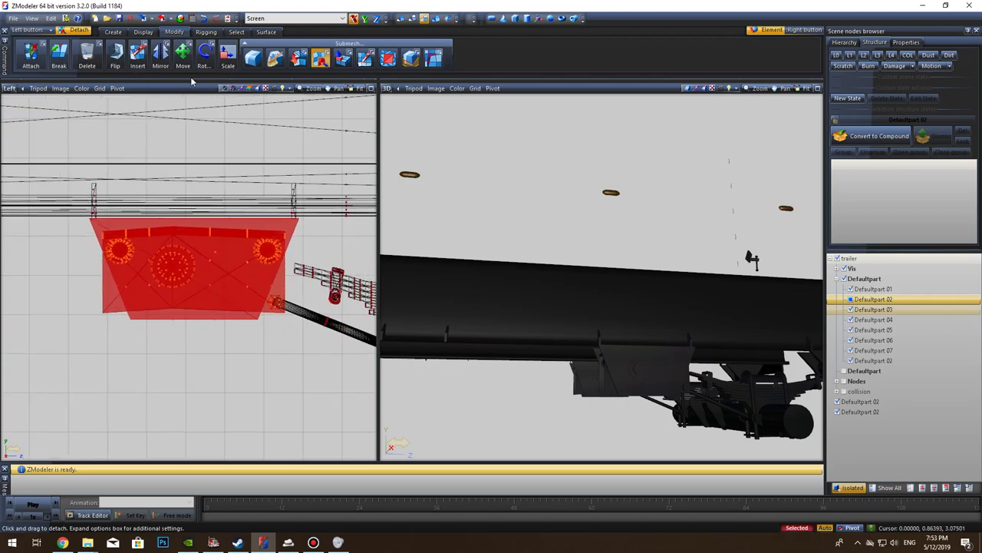
Step: Add the remaining triangular faces of the hexagonal bolt at the diagonal rod's end to the hanger bracket selection
left_click(183, 55)
left_click_drag(247, 289, 227, 293)
scroll(280, 309, "up", 2)
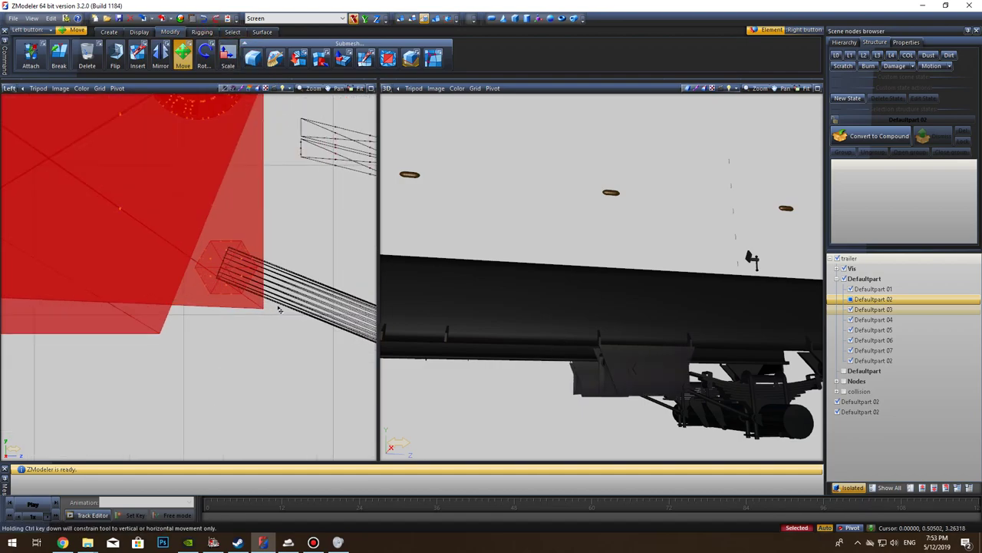
scroll(281, 309, "up", 5)
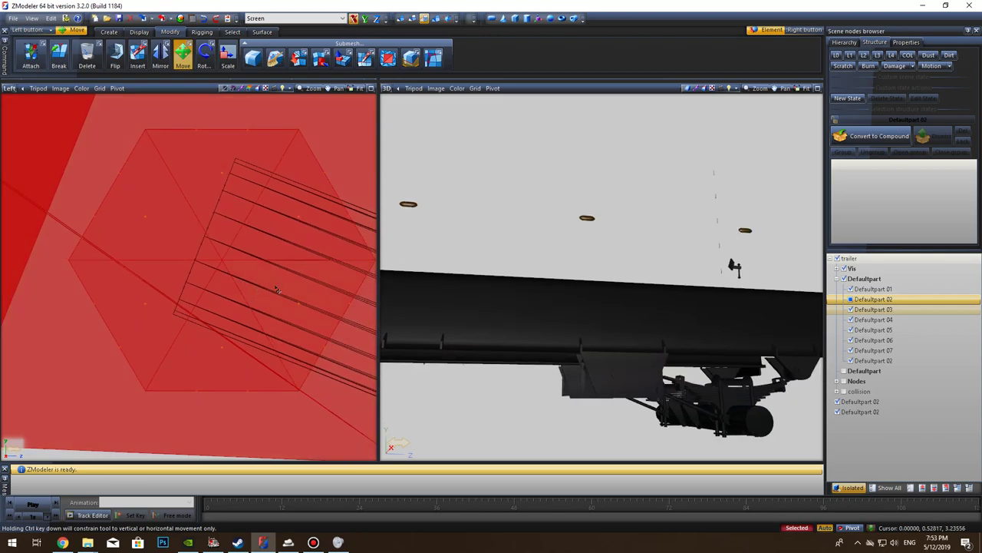
middle_click_drag(277, 289, 221, 257)
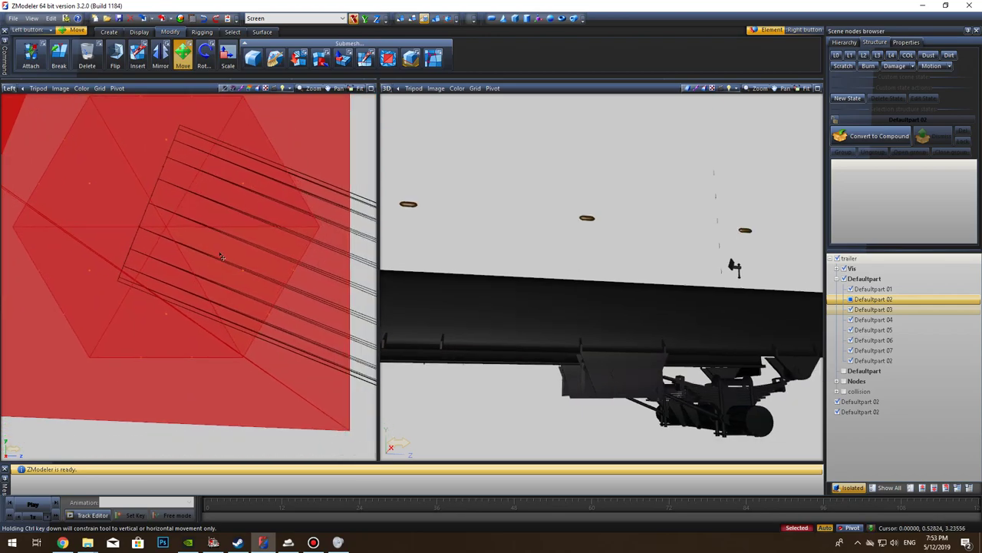
left_click(183, 55)
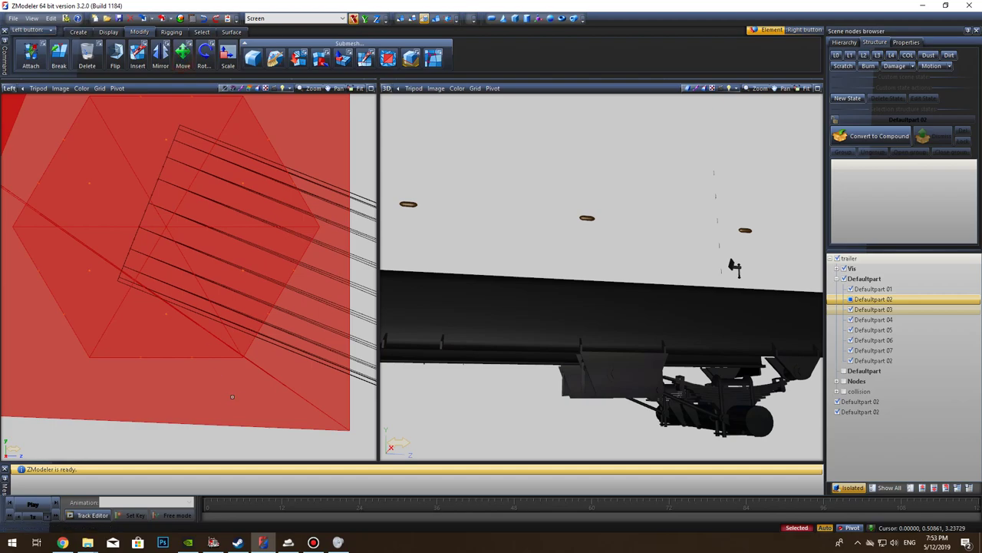
left_click_drag(219, 383, 98, 308)
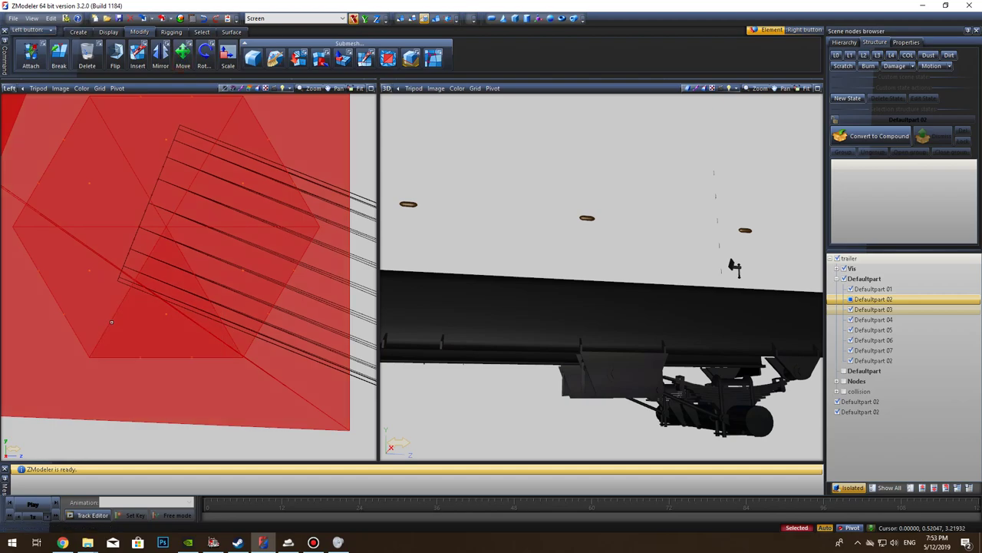
left_click_drag(311, 355, 245, 221)
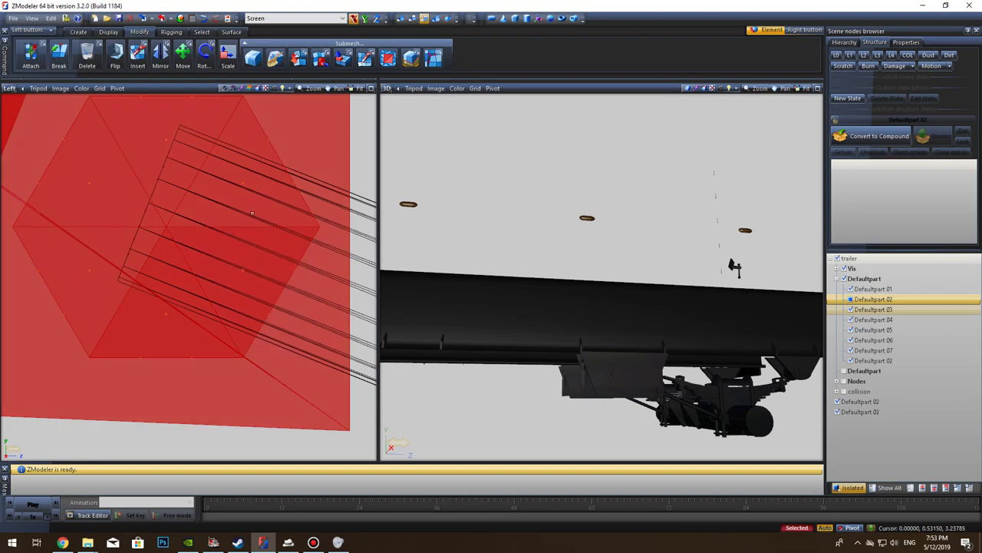
left_click_drag(326, 201, 229, 140)
middle_click_drag(223, 107, 279, 225)
left_click_drag(270, 182, 167, 260)
left_click_drag(128, 224, 65, 330)
left_click_drag(68, 233, 162, 330)
middle_click_drag(144, 323, 193, 239)
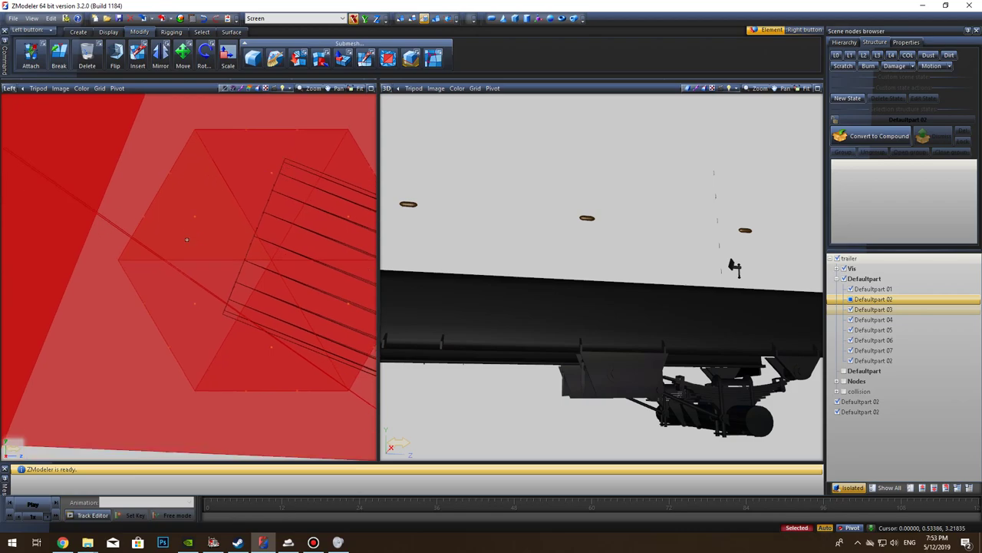
left_click_drag(142, 314, 206, 351)
scroll(239, 343, "down", 4)
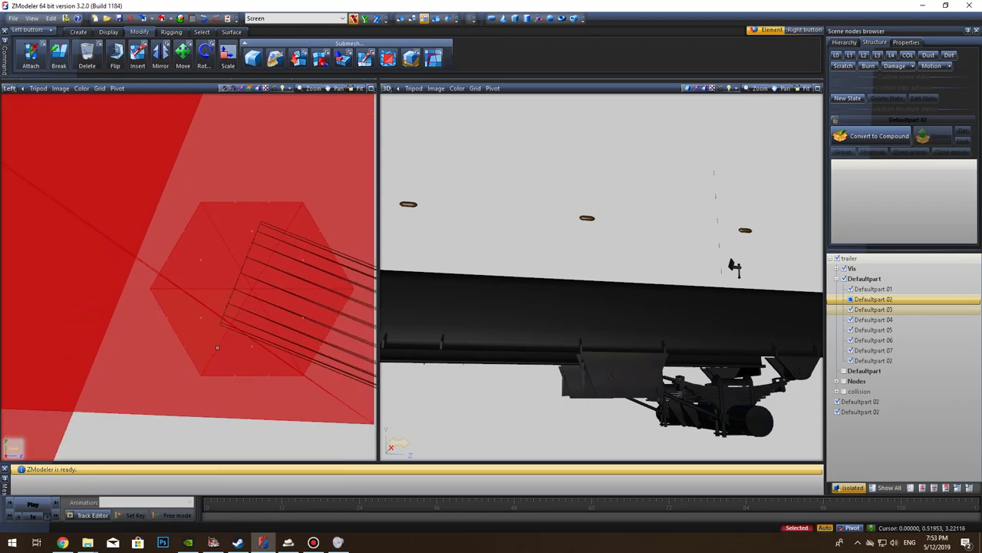
scroll(238, 344, "down", 3)
Step: Detach the selected hanger bracket polygons from the suspension as a separate object
left_click(182, 54)
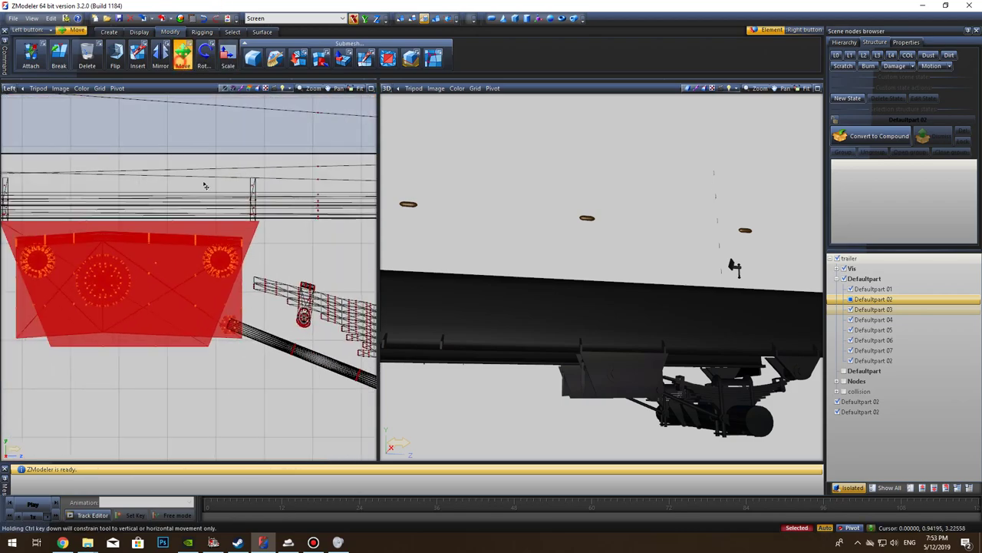
left_click_drag(219, 317, 194, 316)
left_click(203, 18)
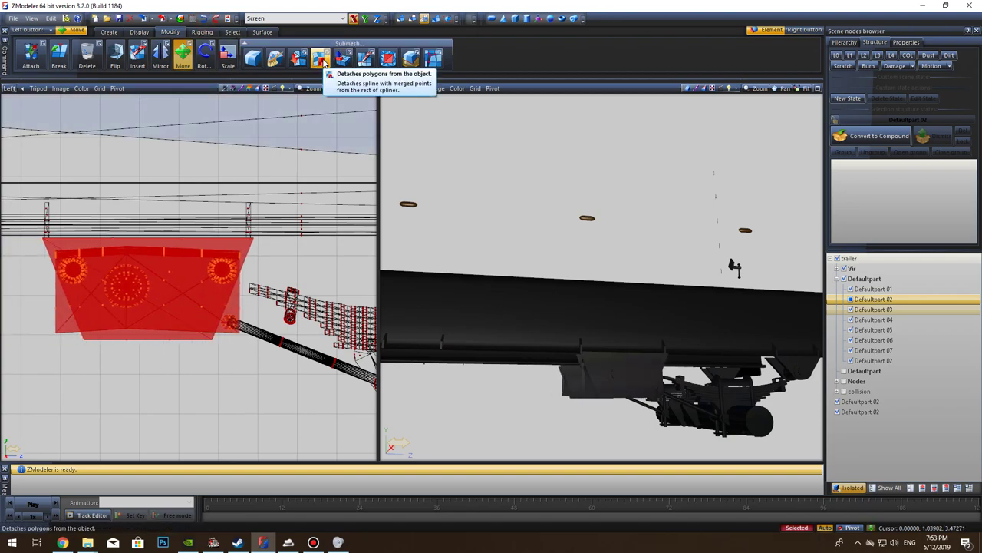
left_click(322, 60)
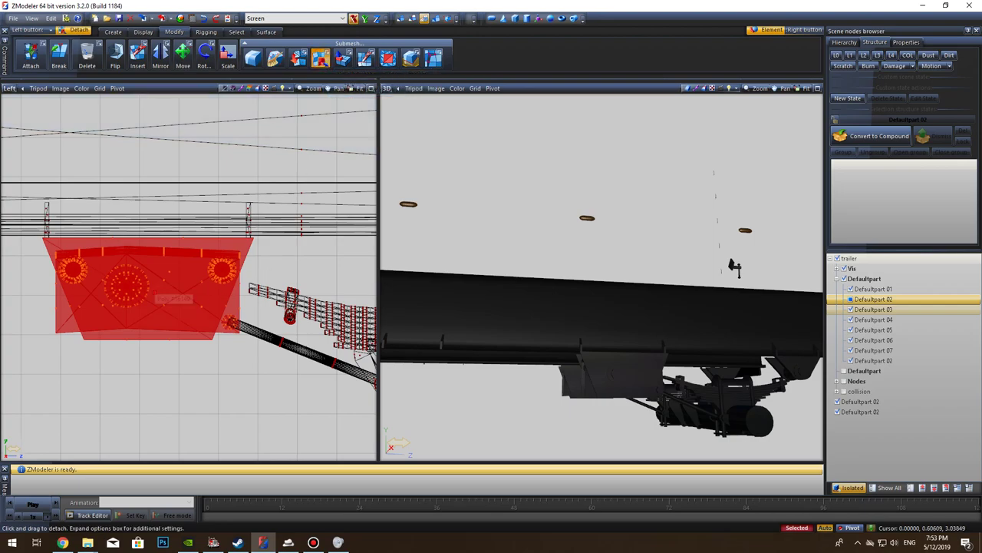
left_click(173, 298)
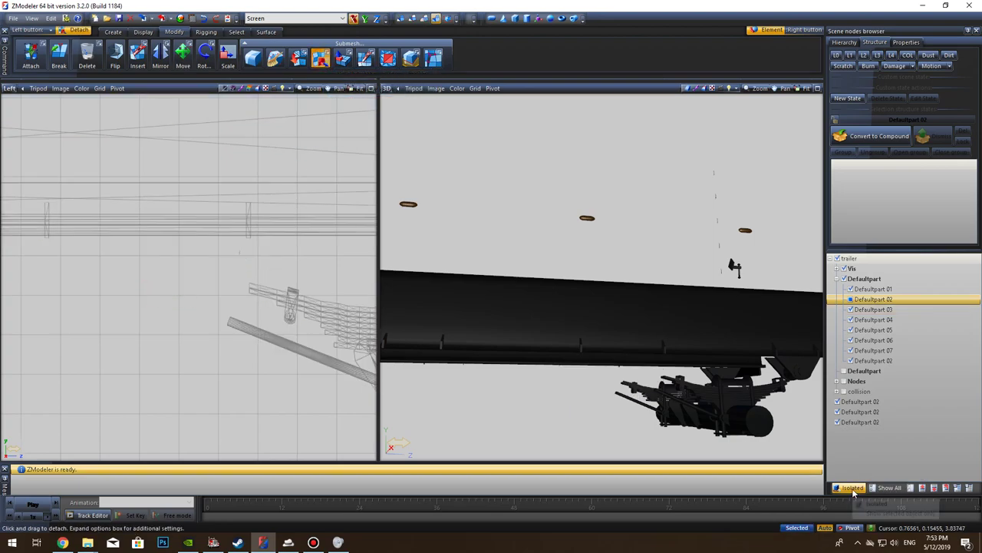
Step: Select the detached hanger bracket node and turn off isolation to bring back the whole trailer
left_click(863, 422)
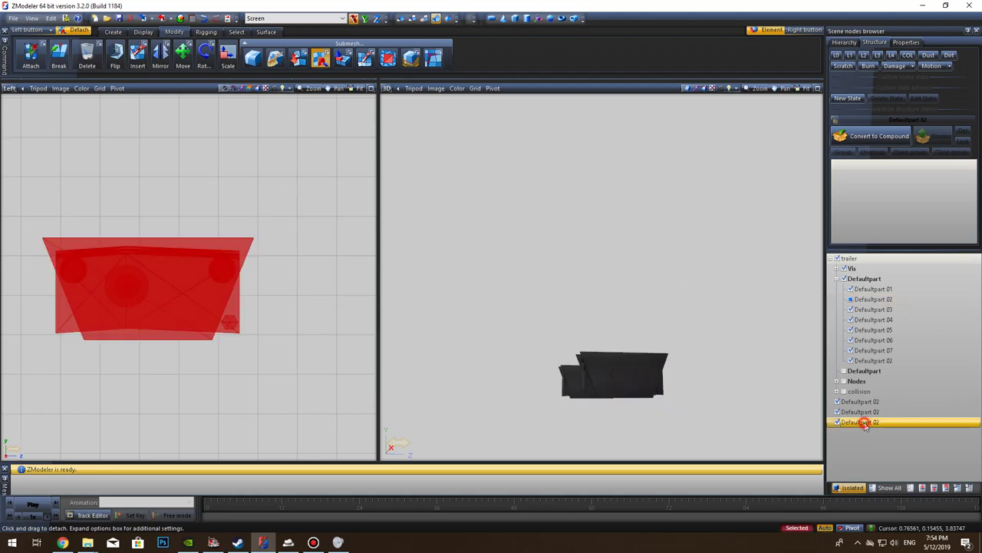
left_click(849, 487)
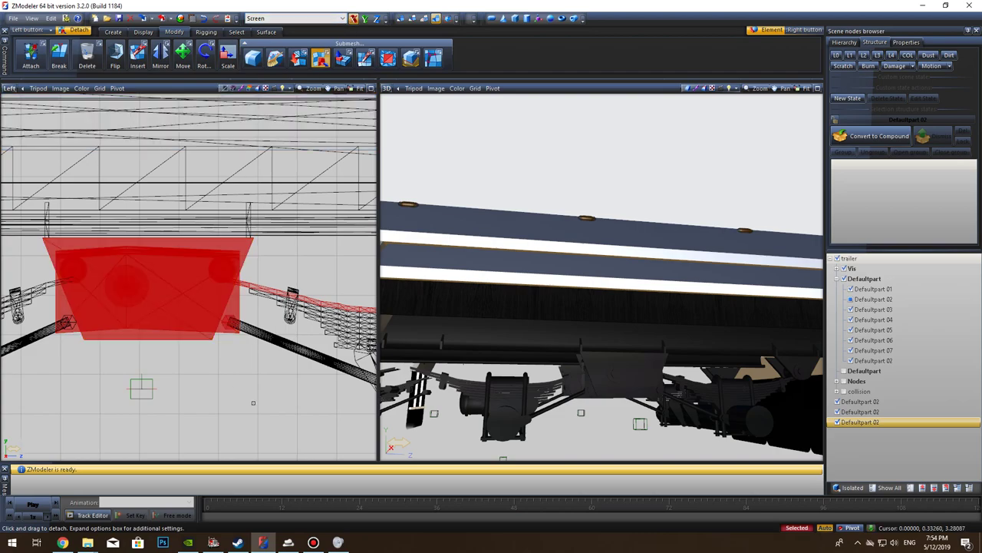
scroll(265, 406, "down", 5)
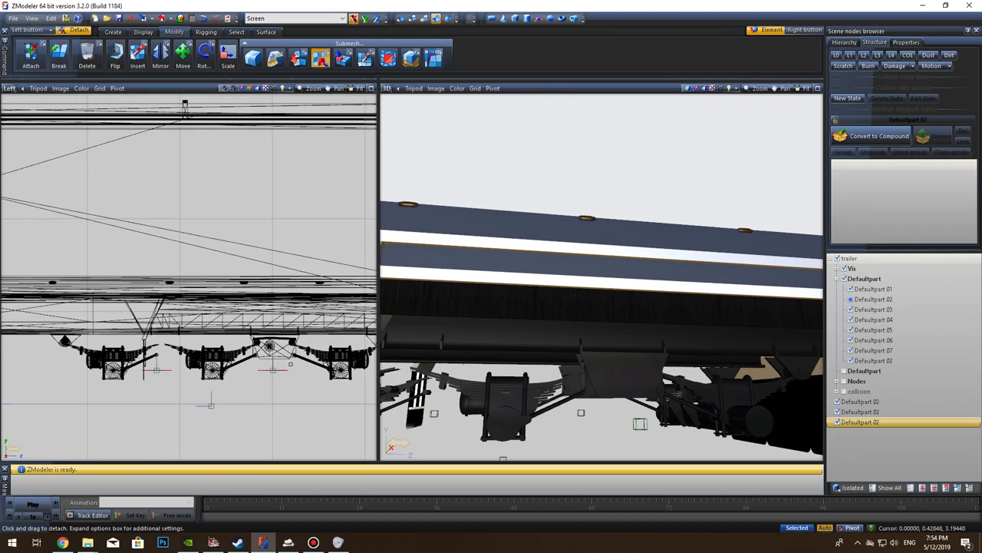
Step: Copy the detached hanger bracket into the gap between the added front axle and the neighbouring axle, below the frame
left_click(274, 347)
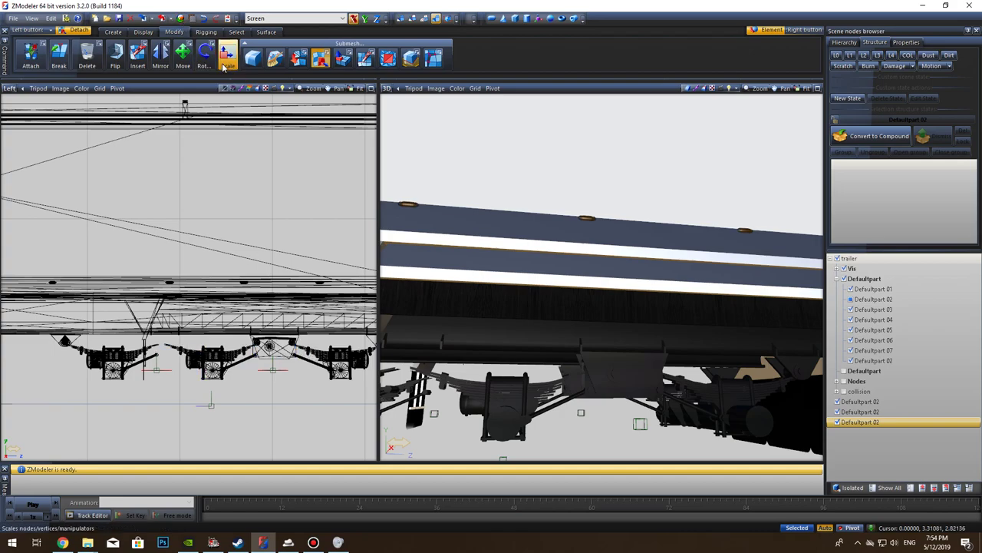
left_click(113, 32)
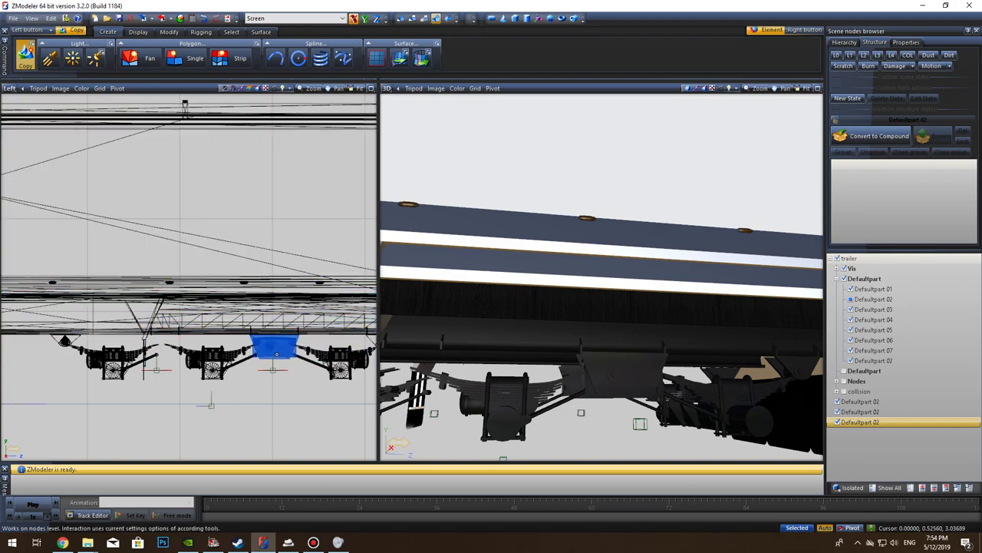
middle_click_drag(398, 387, 510, 388)
scroll(513, 399, "up", 2)
scroll(202, 369, "up", 6)
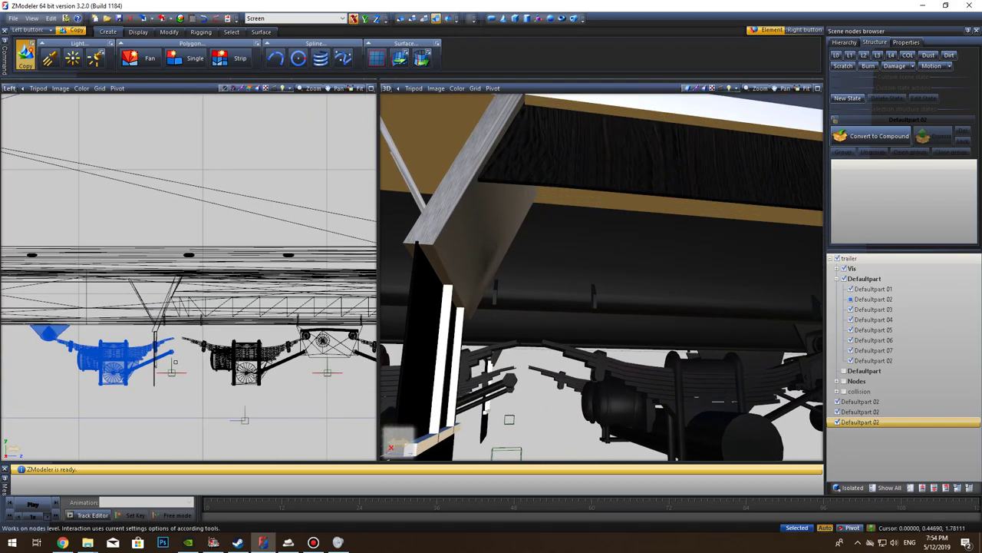
scroll(202, 369, "down", 3)
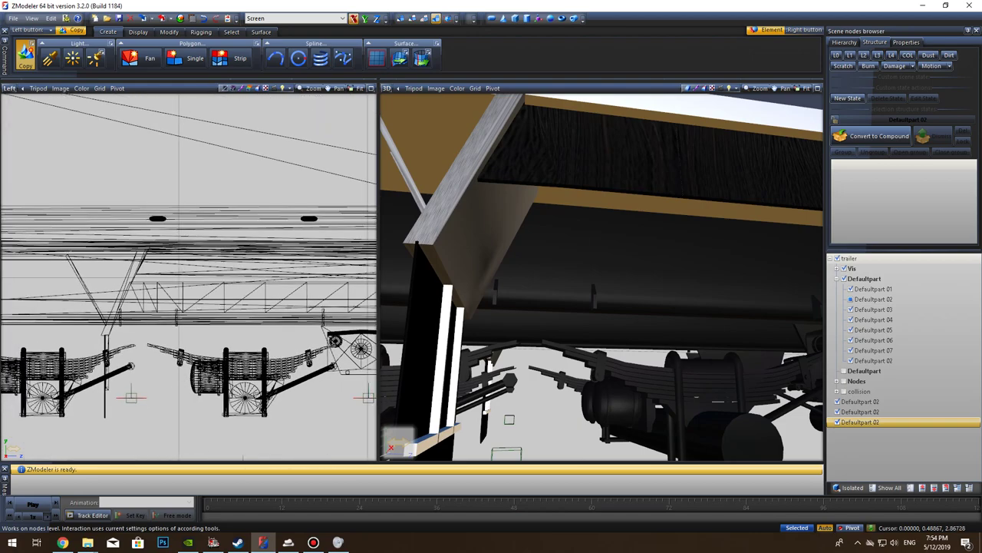
left_click_drag(364, 354, 137, 370)
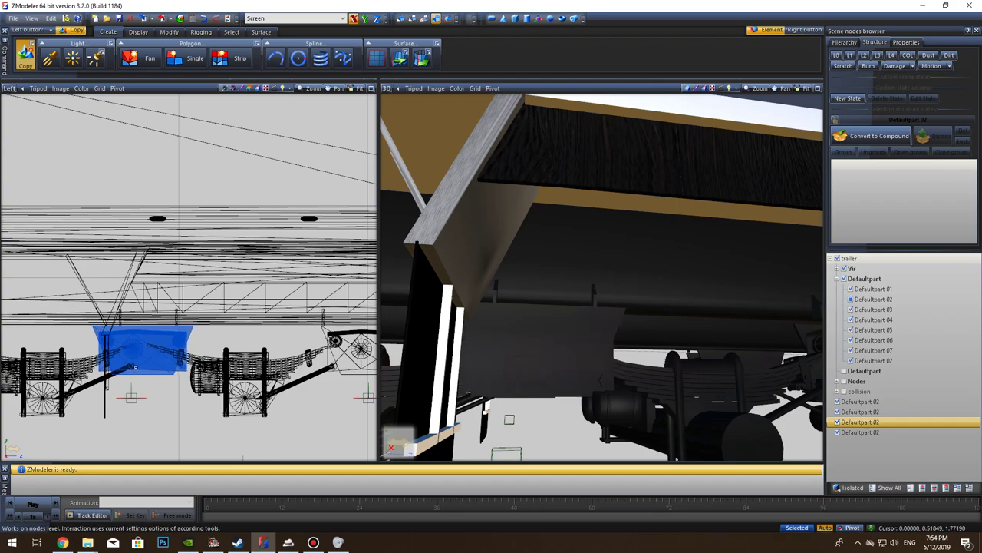
Step: Change the side view to a bottom view of the axles and isolate the copied hanger bracket node
left_click(13, 90)
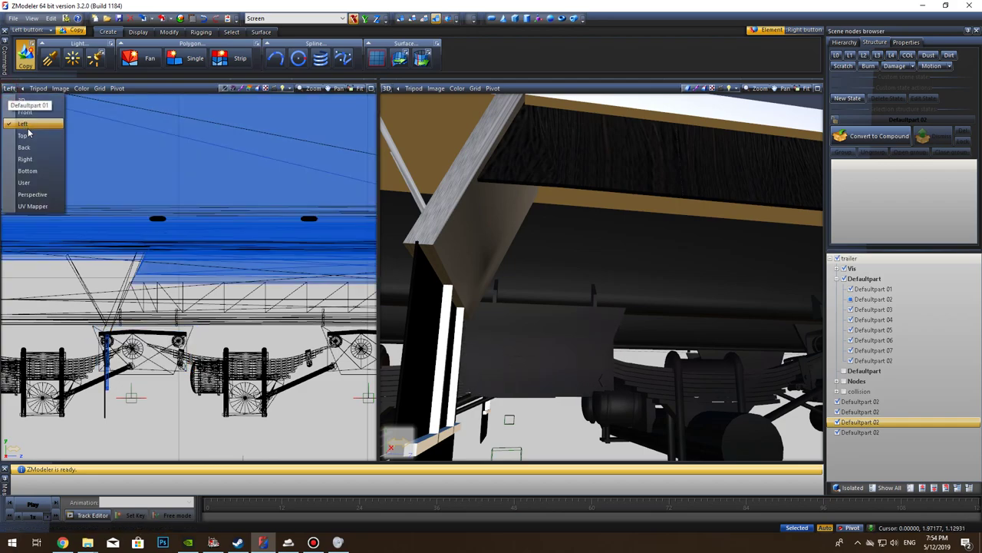
left_click(30, 171)
middle_click_drag(313, 261, 276, 383)
scroll(232, 350, "up", 3)
middle_click_drag(145, 364, 262, 367)
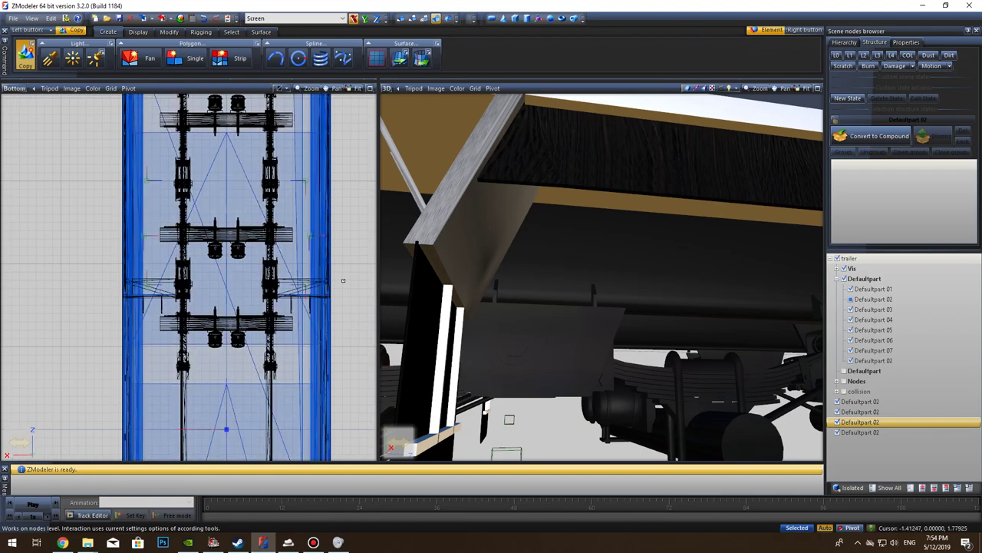
left_click(866, 434)
left_click(847, 488)
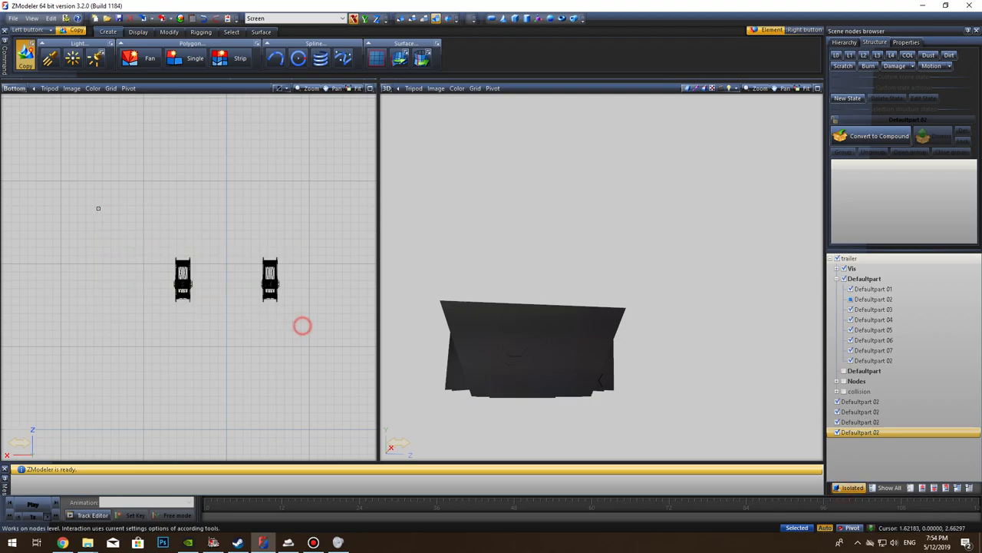
Step: Turn off isolated display to bring back the whole trailer and leave the Copy command
left_click(847, 488)
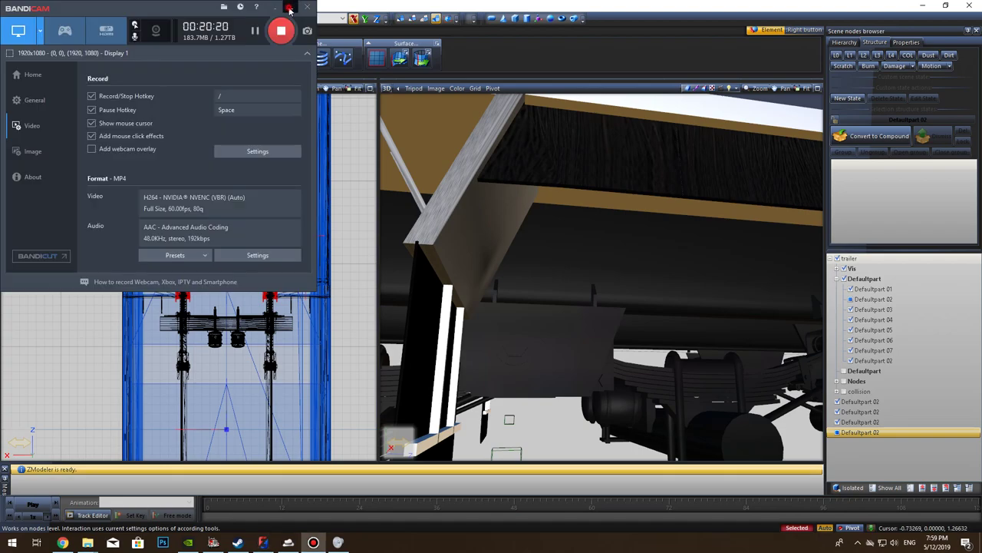
left_click(290, 9)
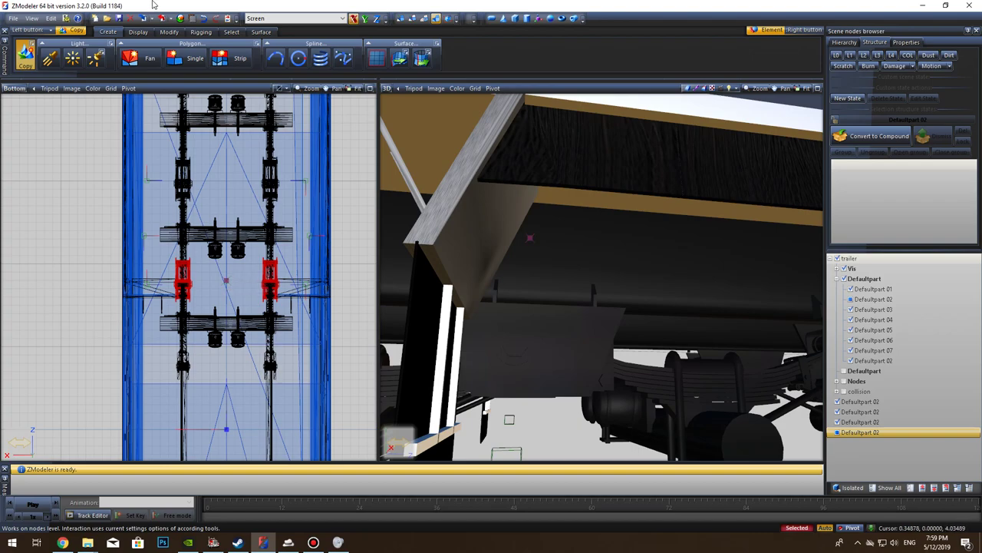
left_click(26, 57)
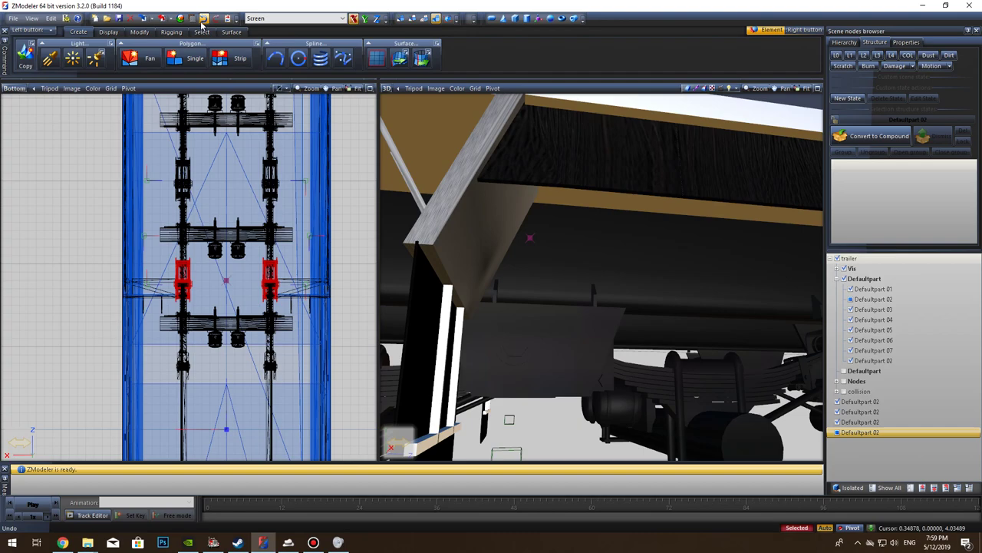
Step: Rotate the copied suspension bracket pair by an angle of 180 degrees
left_click(141, 32)
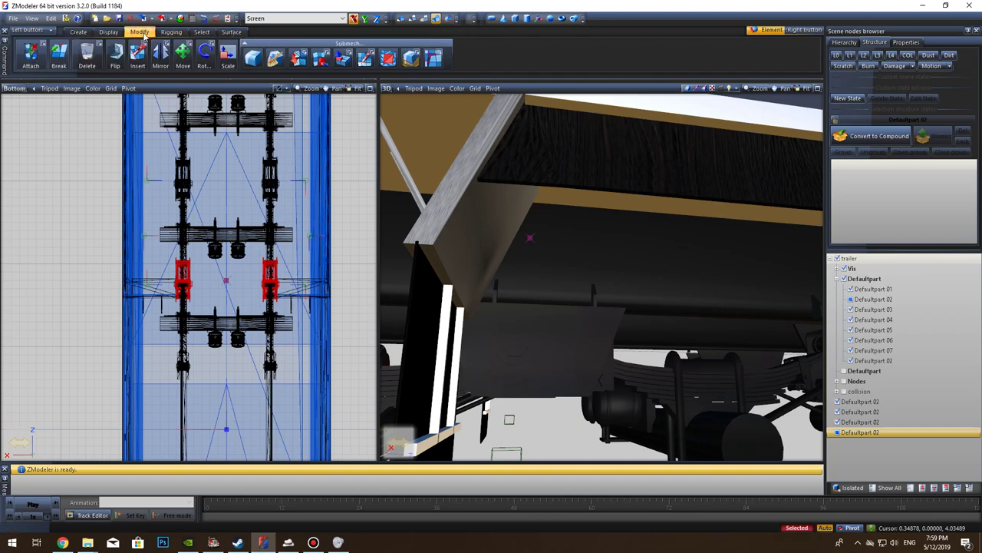
left_click(204, 55)
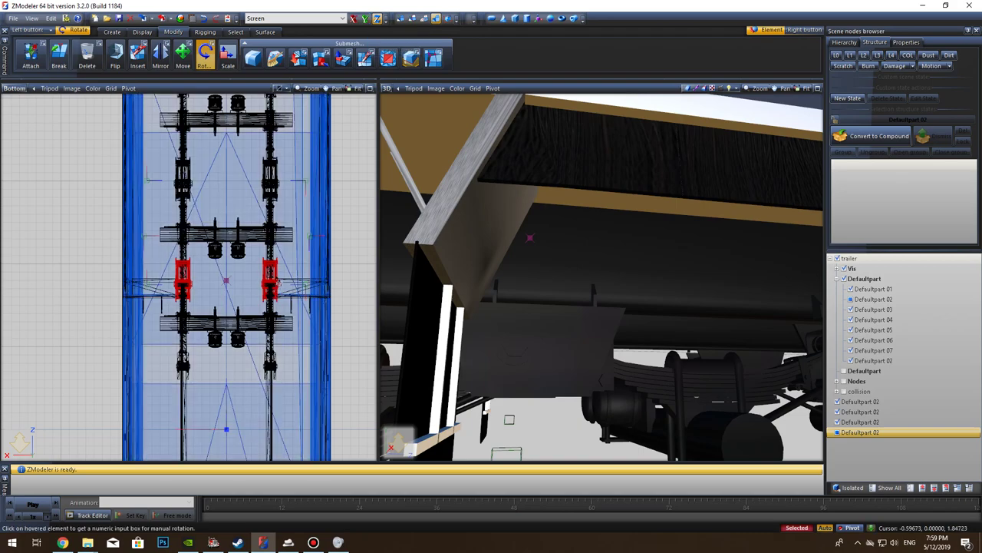
left_click_drag(279, 284, 280, 304)
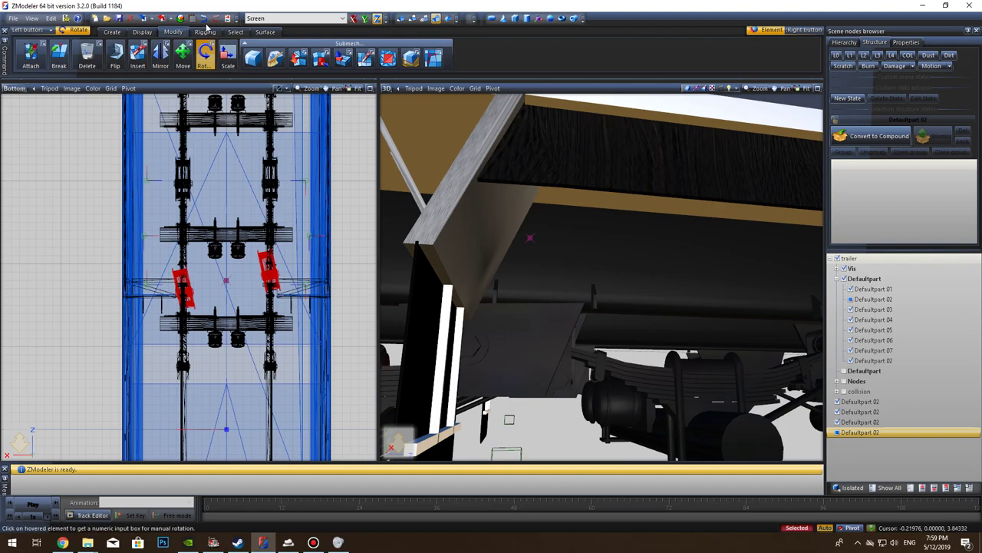
left_click(204, 19)
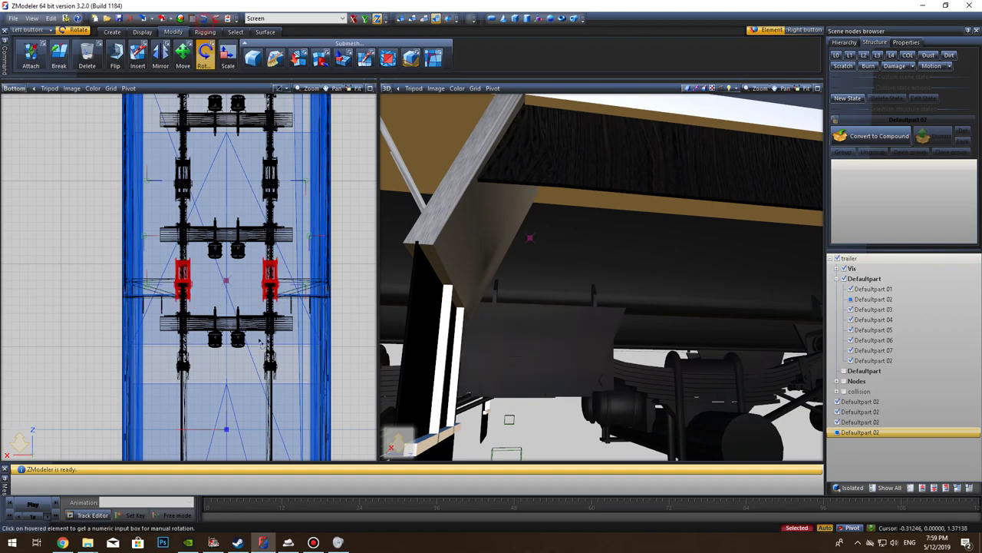
left_click(275, 284)
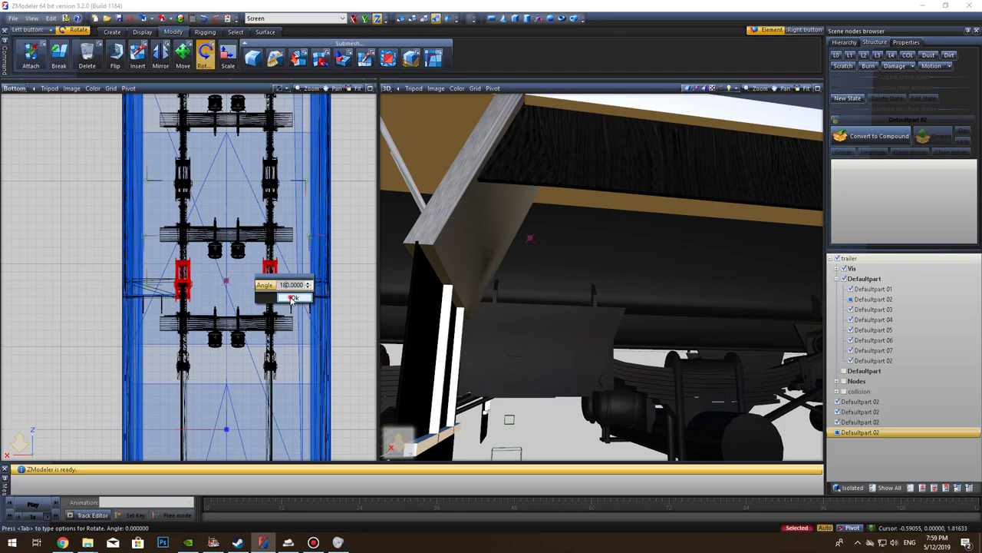
left_click(293, 298)
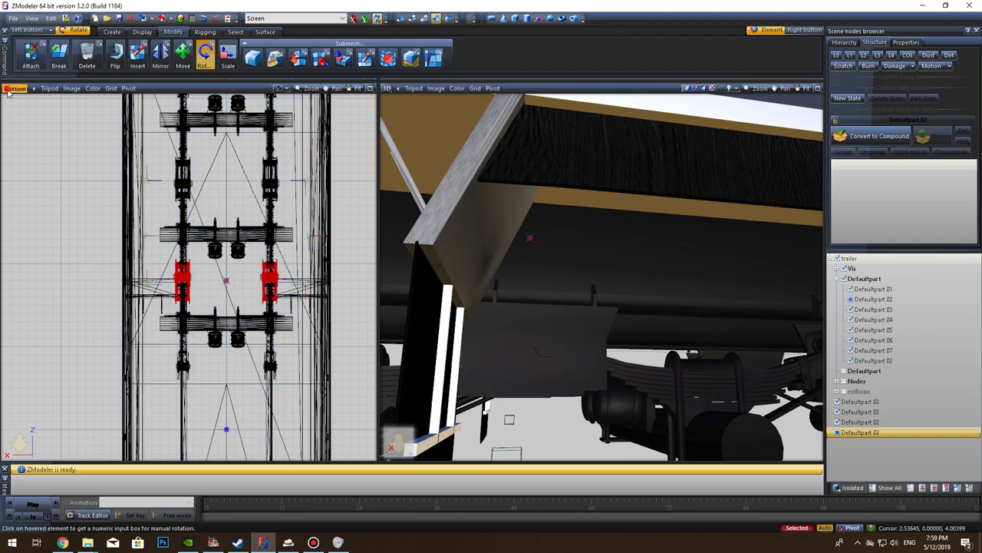
Step: Switch the orthographic viewport to the left view and examine the rotated brackets against the springs there and in 3D
left_click(14, 88)
left_click(35, 126)
scroll(206, 288, "up", 6)
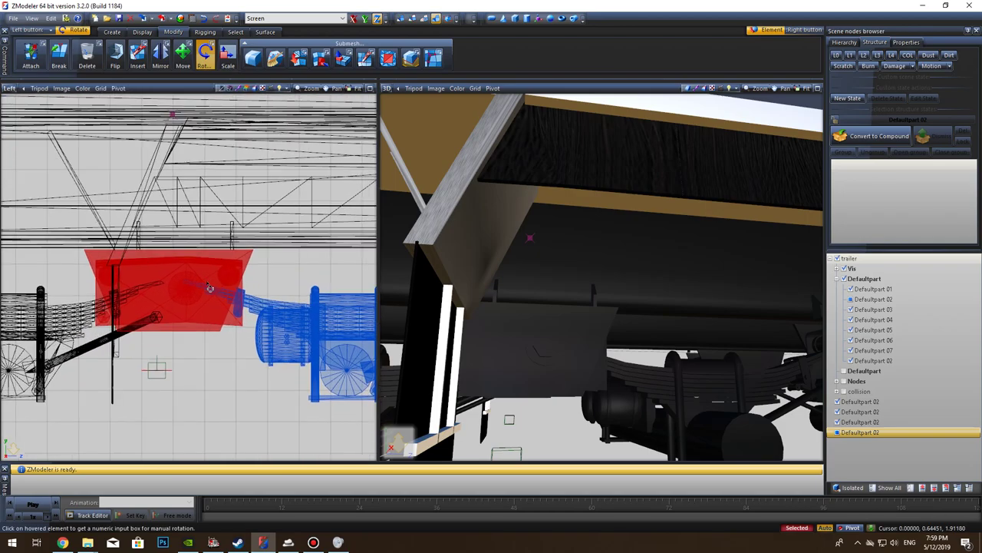
middle_click_drag(182, 342, 203, 338)
scroll(203, 338, "down", 1)
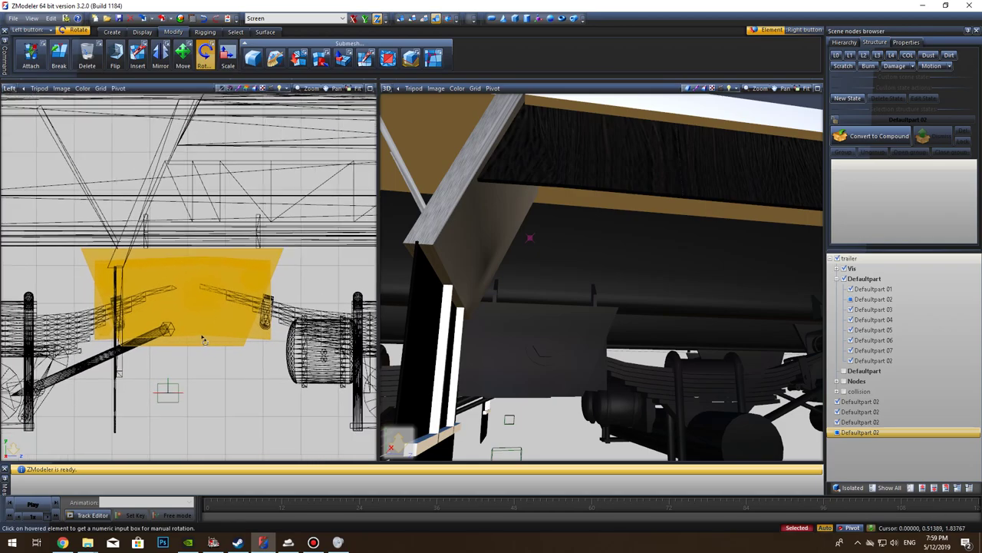
middle_click_drag(543, 387, 518, 398)
scroll(455, 406, "down", 1)
left_click_drag(477, 402, 489, 406, "alt")
middle_click_drag(490, 407, 537, 414)
scroll(292, 393, "down", 5)
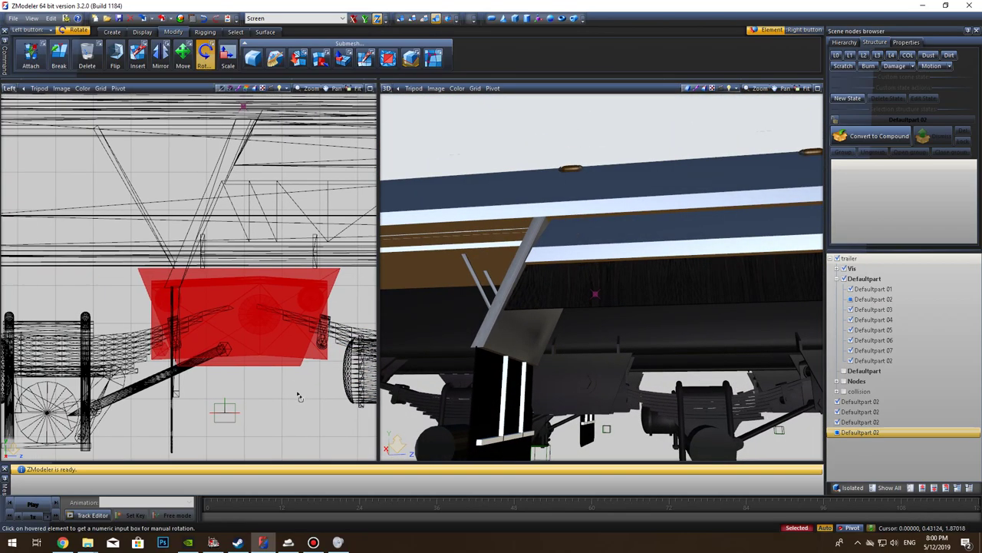
Step: Move the rotated bracket pair horizontally along the trailer to line it up between the adjoining leaf springs
middle_click_drag(289, 389, 108, 358)
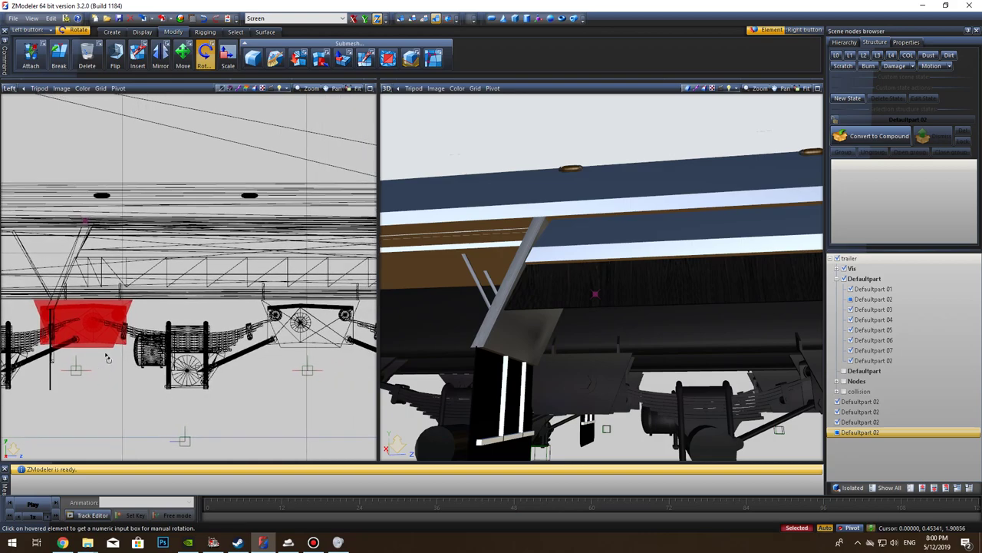
scroll(108, 358, "down", 1)
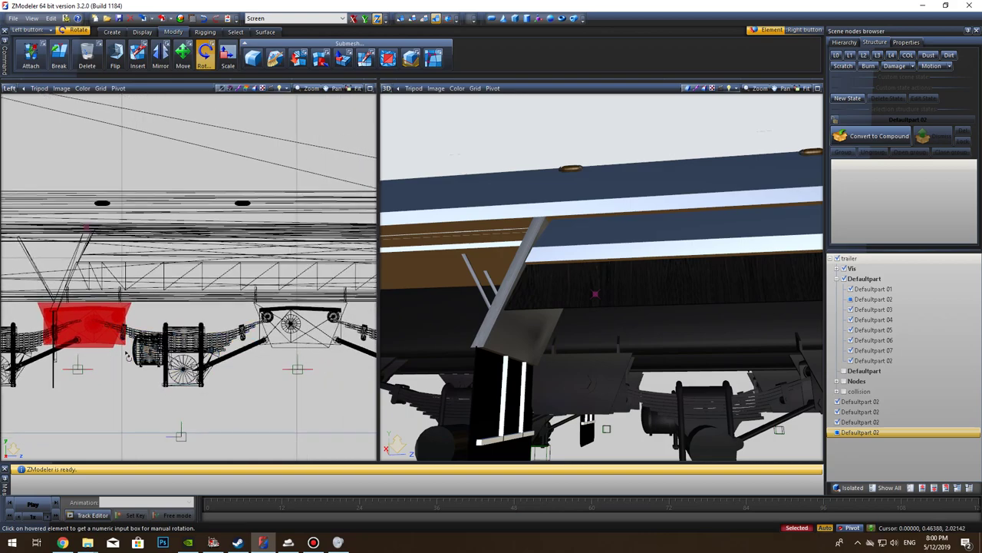
middle_click_drag(95, 371, 228, 375)
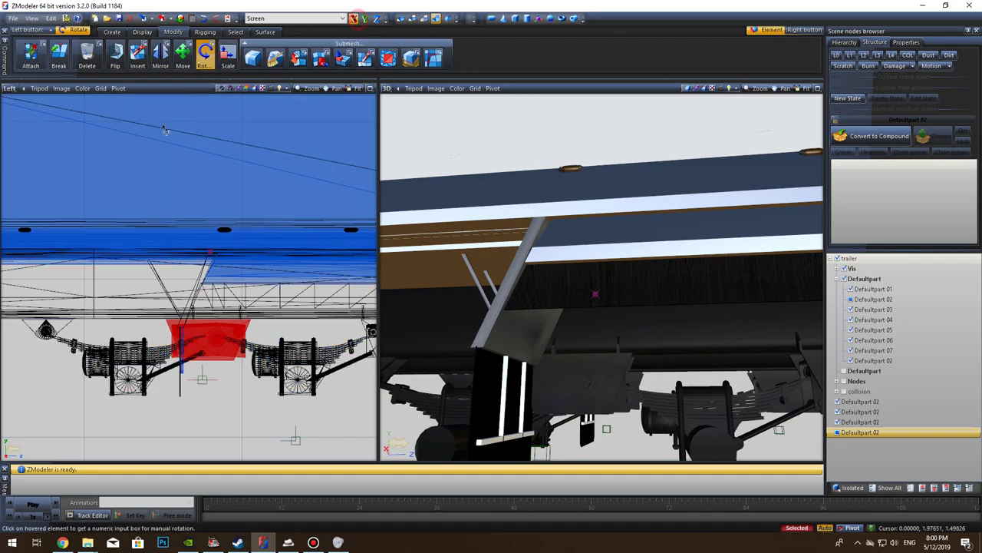
left_click(182, 53)
left_click(89, 404)
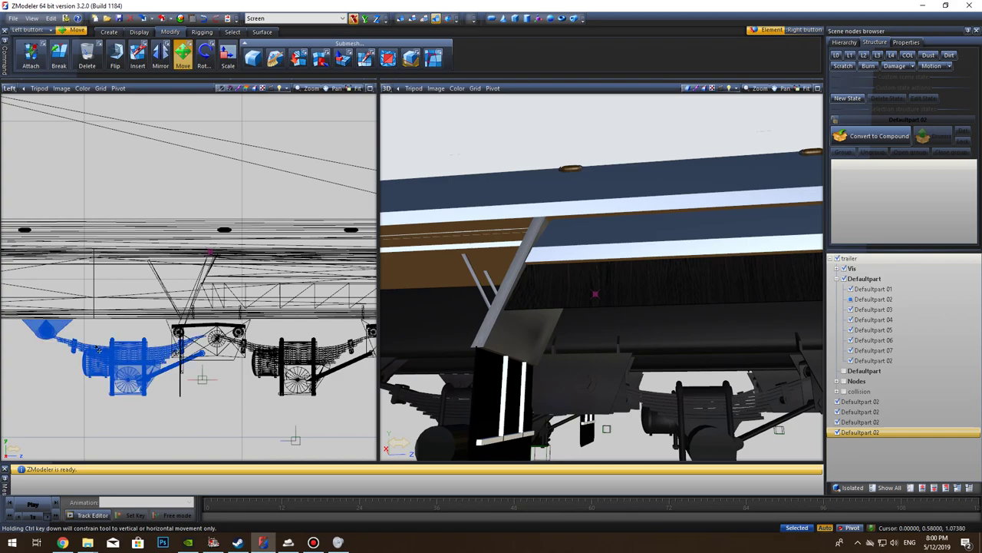
left_click_drag(131, 361, 81, 367)
middle_click_drag(208, 350, 121, 348)
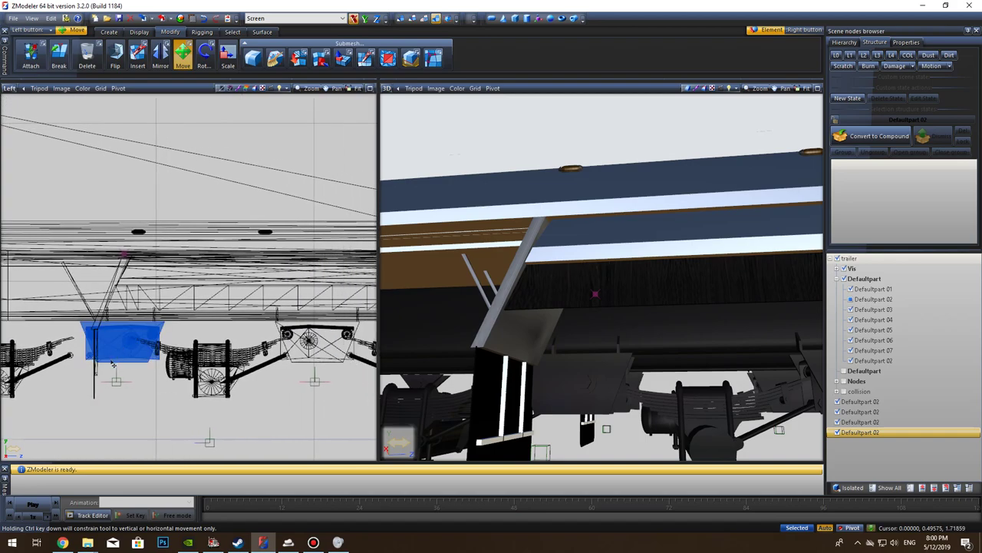
middle_click_drag(194, 406, 85, 388)
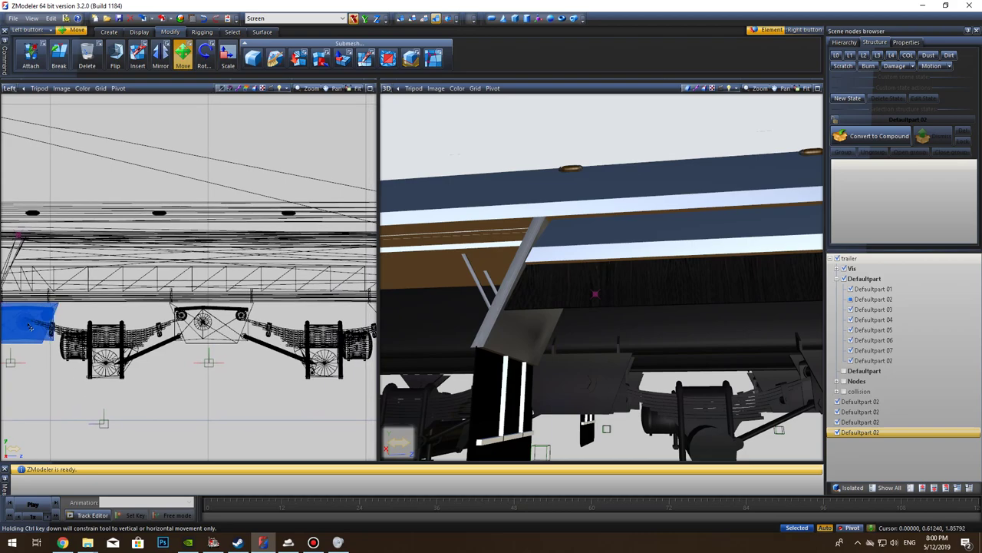
left_click_drag(27, 328, 6, 331)
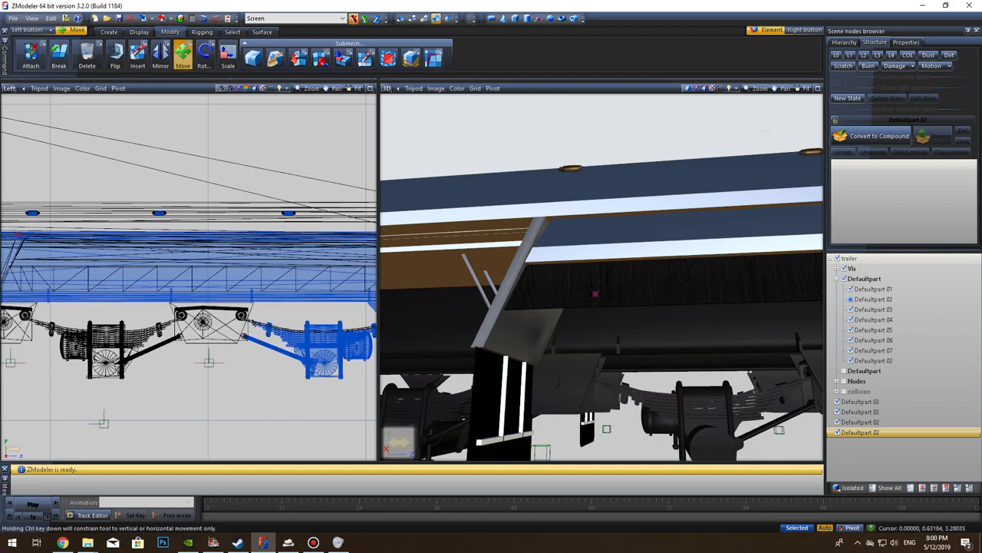
Step: Check at close range how the spring ends meet the moved bracket on both sides
middle_click_drag(96, 370, 210, 371)
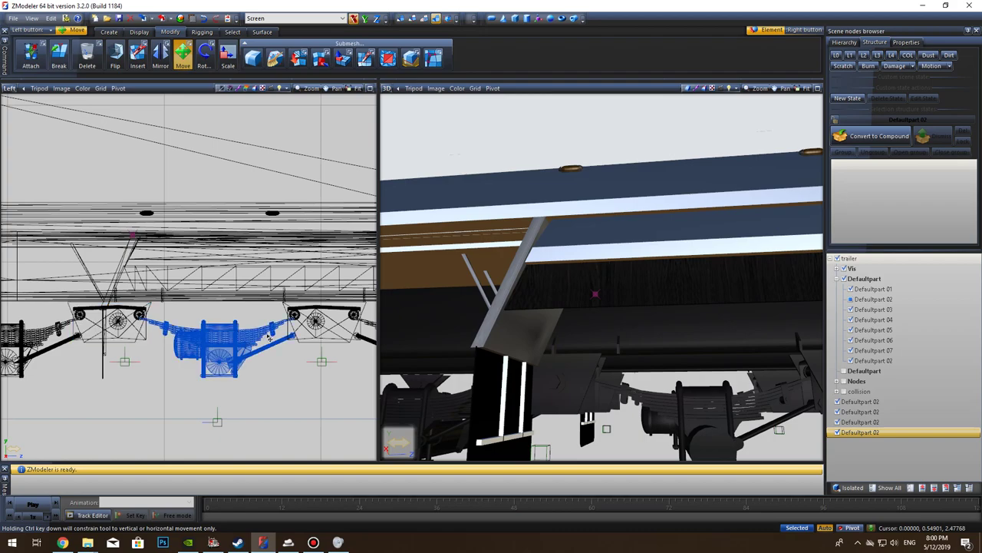
scroll(175, 332, "up", 5)
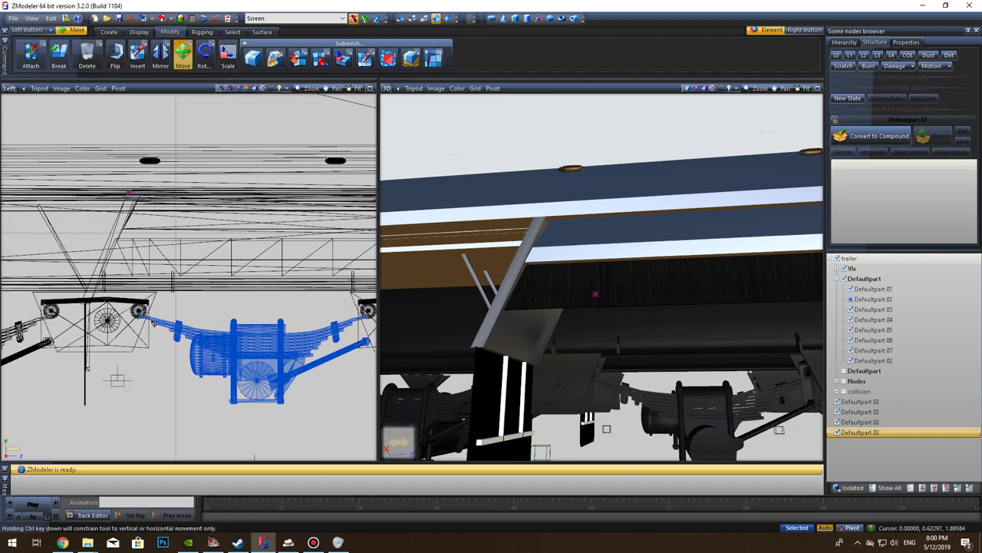
scroll(173, 326, "up", 1)
scroll(116, 338, "up", 2)
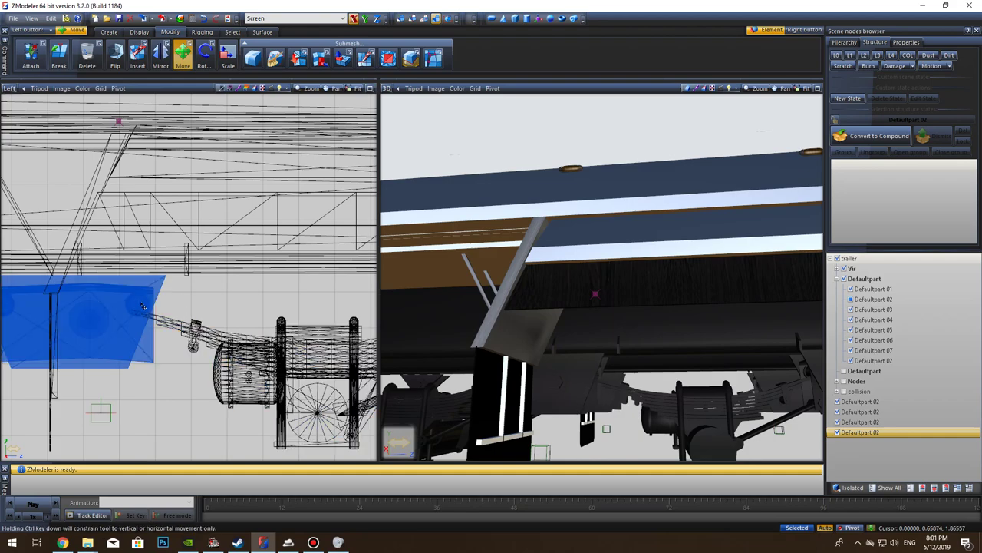
middle_click_drag(103, 332, 180, 337)
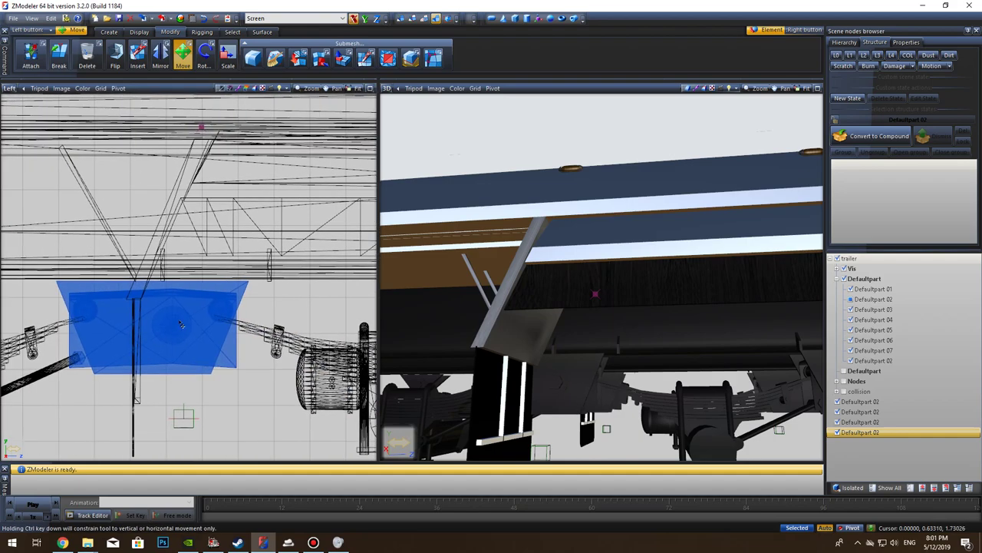
middle_click_drag(118, 366, 201, 362)
middle_click_drag(100, 412, 201, 408)
scroll(127, 387, "down", 2)
scroll(126, 388, "down", 1)
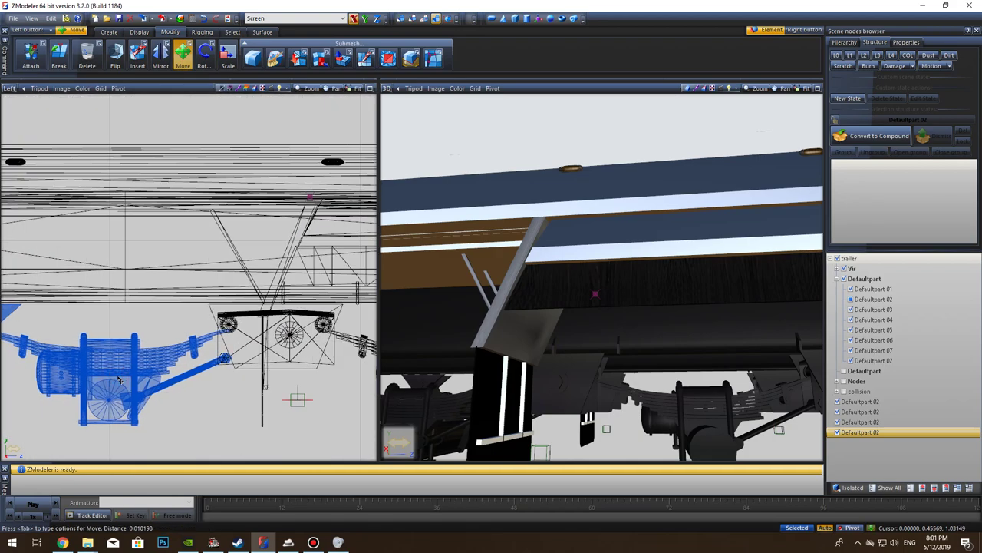
Step: Examine the spacing of the complete axle and bracket row along the trailer in the side view and in 3D
scroll(192, 395, "down", 3)
scroll(160, 388, "down", 1)
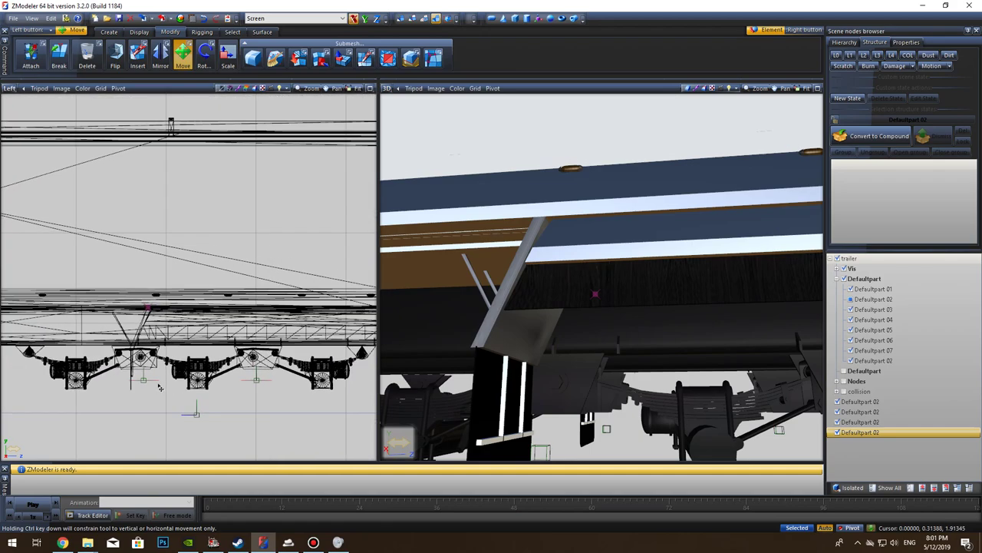
scroll(230, 397, "down", 4)
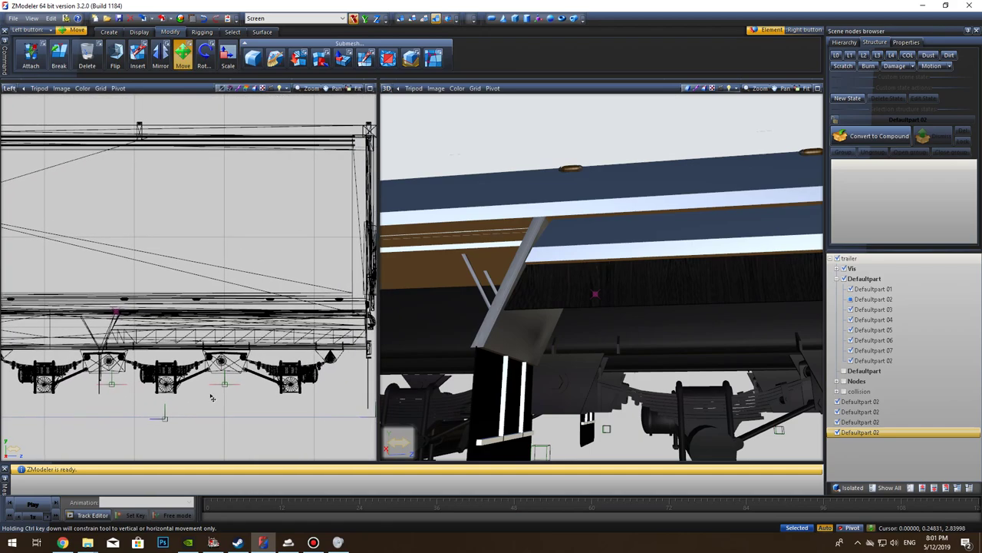
scroll(281, 402, "up", 6)
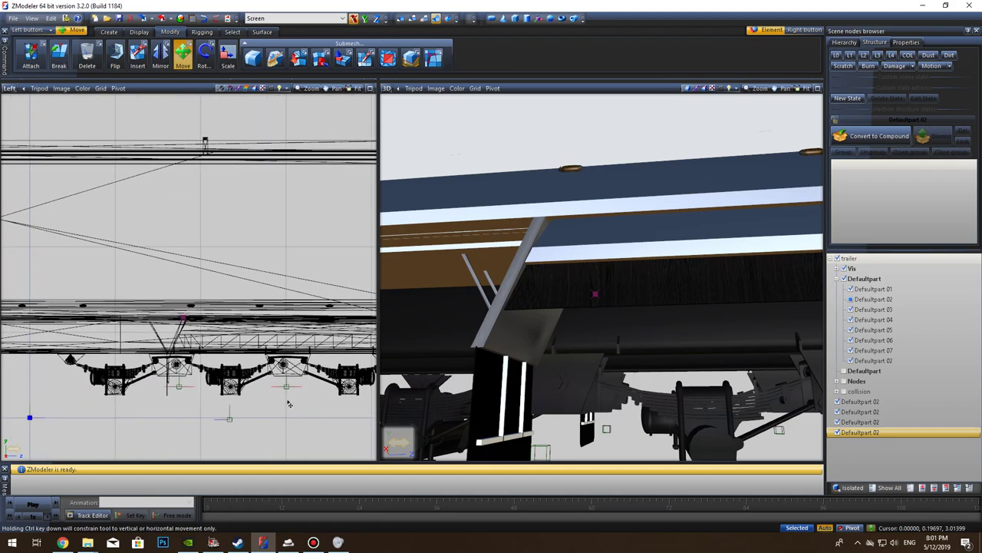
scroll(346, 405, "down", 3)
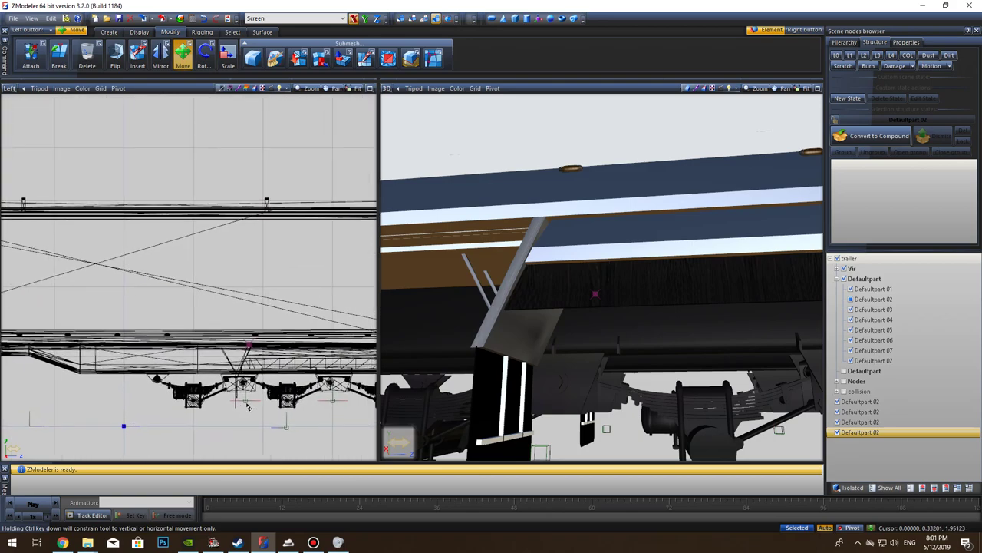
left_click(332, 374)
scroll(623, 361, "down", 6)
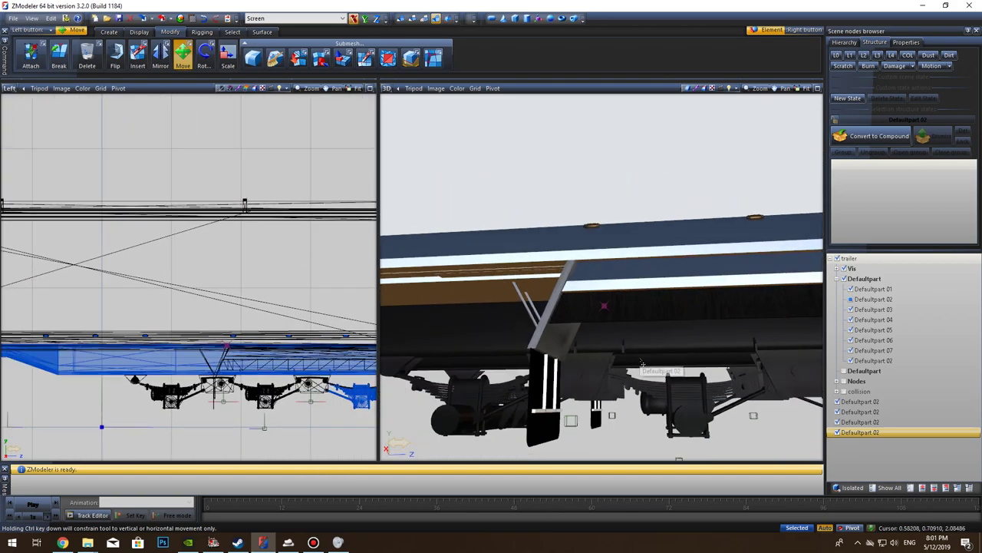
middle_click_drag(625, 373, 480, 385)
scroll(243, 401, "up", 1)
scroll(247, 401, "up", 1)
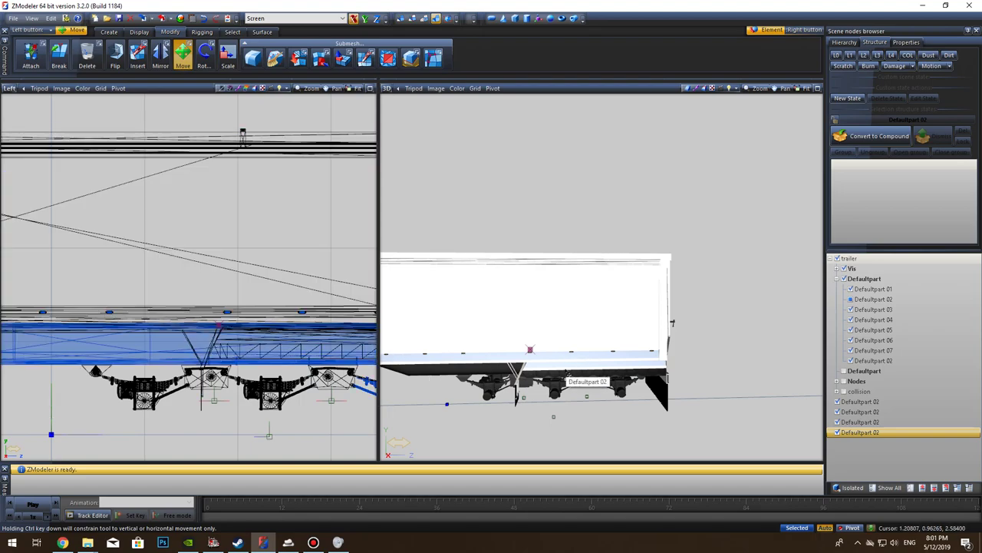
middle_click_drag(358, 389, 347, 389)
middle_click_drag(644, 380, 581, 382)
scroll(546, 387, "up", 4)
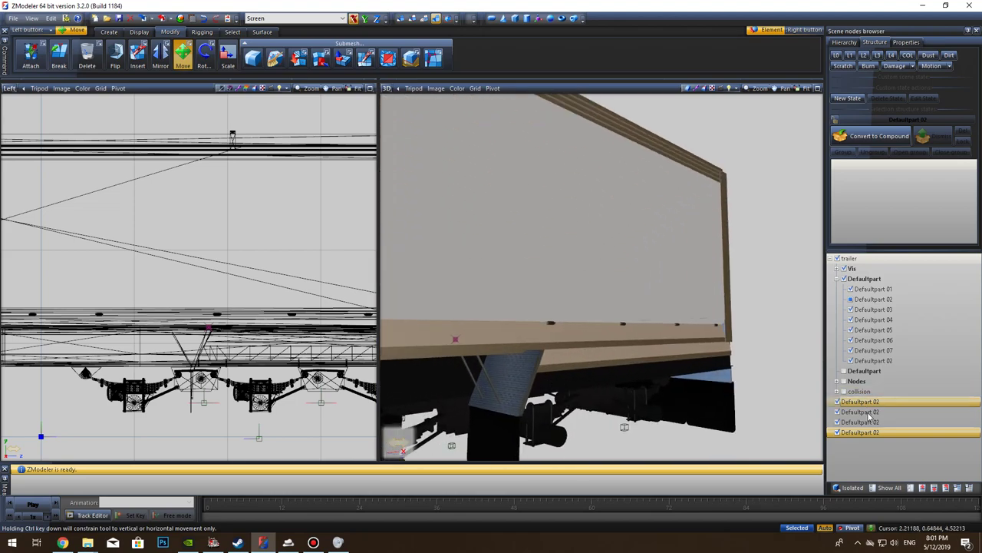
Step: Isolate the display and inspect the Defaultpart sub-parts 02, 07, 06, 05, 04 and 03 one at a time
left_click(890, 364)
left_click(852, 487)
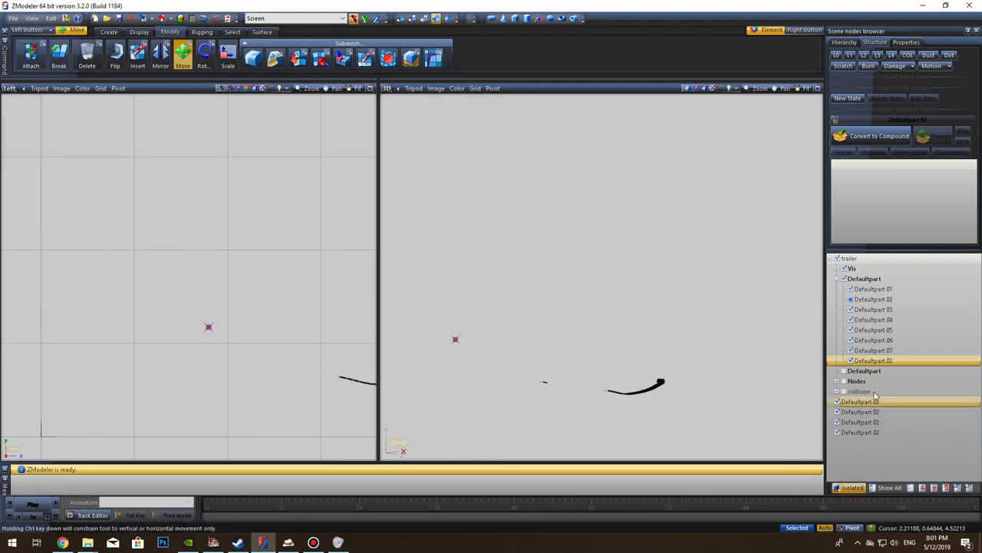
left_click(888, 352)
left_click(886, 342)
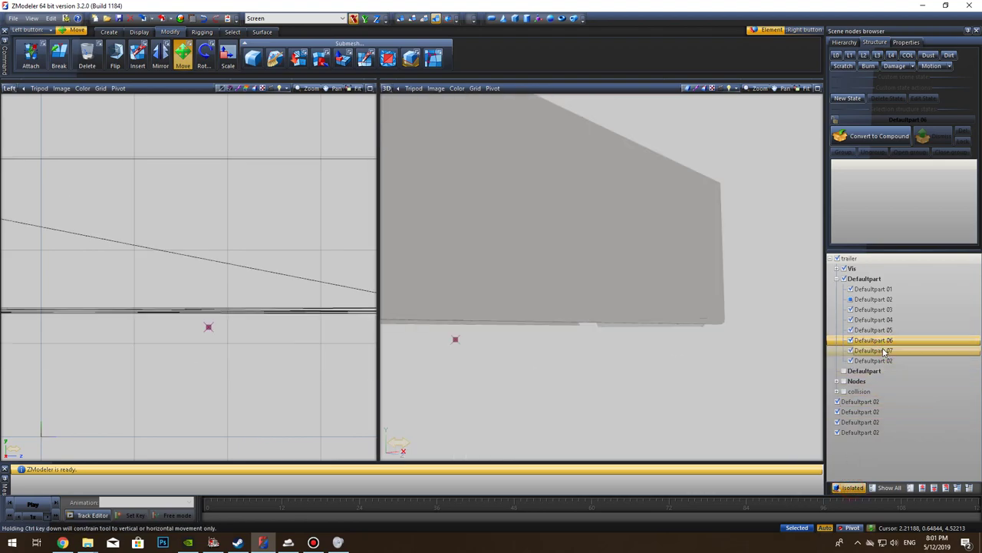
left_click(885, 352)
mouse_move(714, 359)
middle_mouse_down()
mouse_move(665, 373)
mouse_move(627, 360)
mouse_move(675, 363)
middle_mouse_up()
left_click(875, 340)
left_click(875, 330)
left_click(881, 319)
left_click(877, 309)
left_click(879, 318)
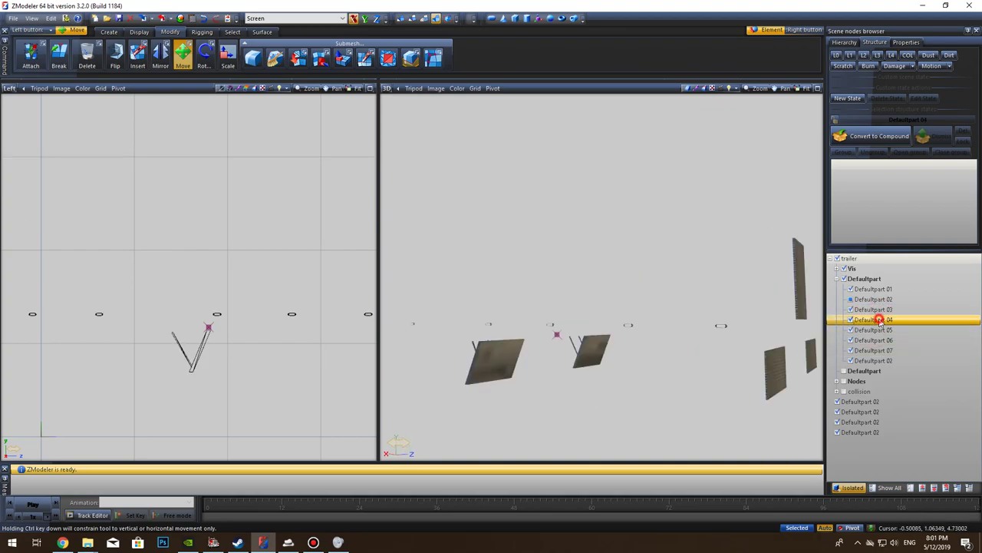
scroll(614, 419, "down", 1)
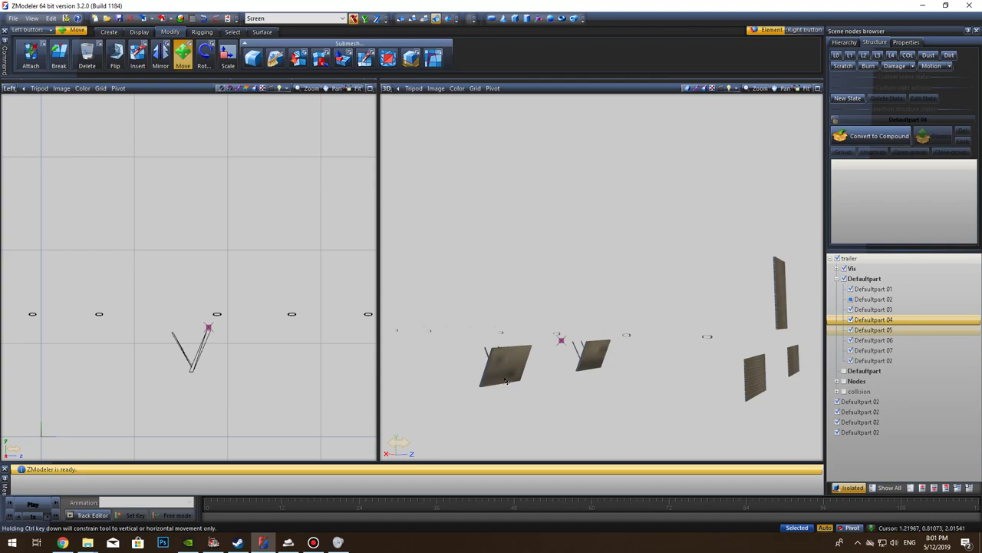
Step: Compare the Defaultpart 04 panels and struts shown in isolation with their surroundings on the complete trailer
left_click(849, 487)
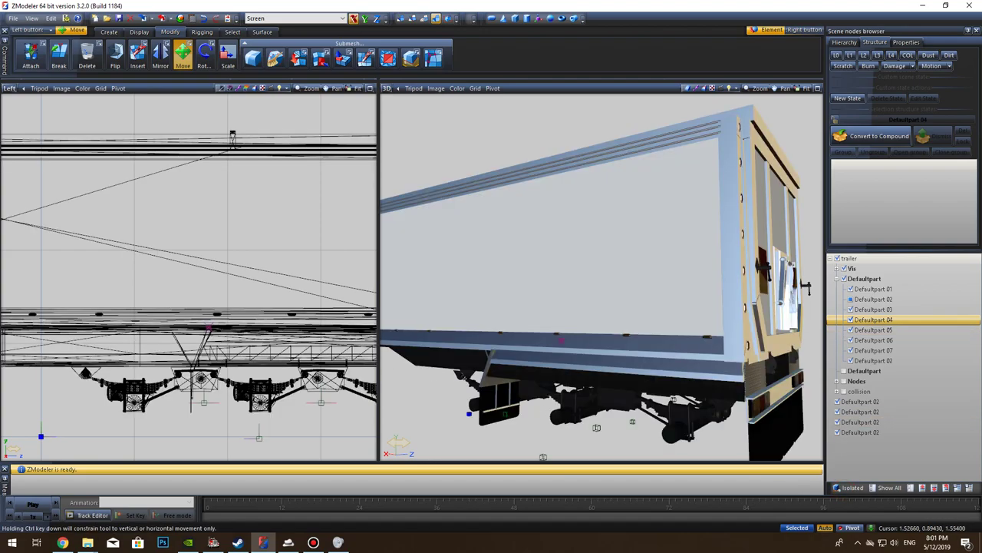
middle_click_drag(501, 401, 529, 392)
left_click(850, 488)
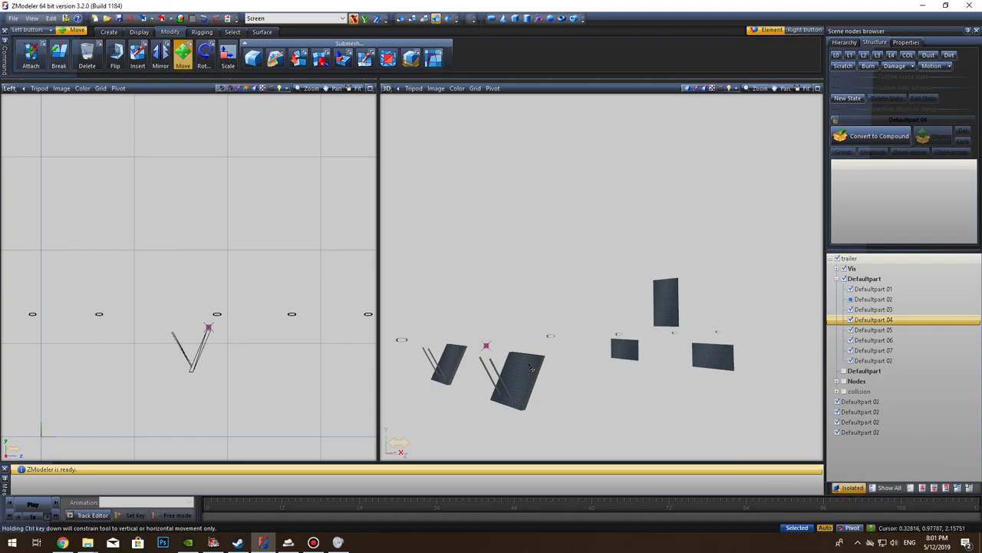
left_click(850, 487)
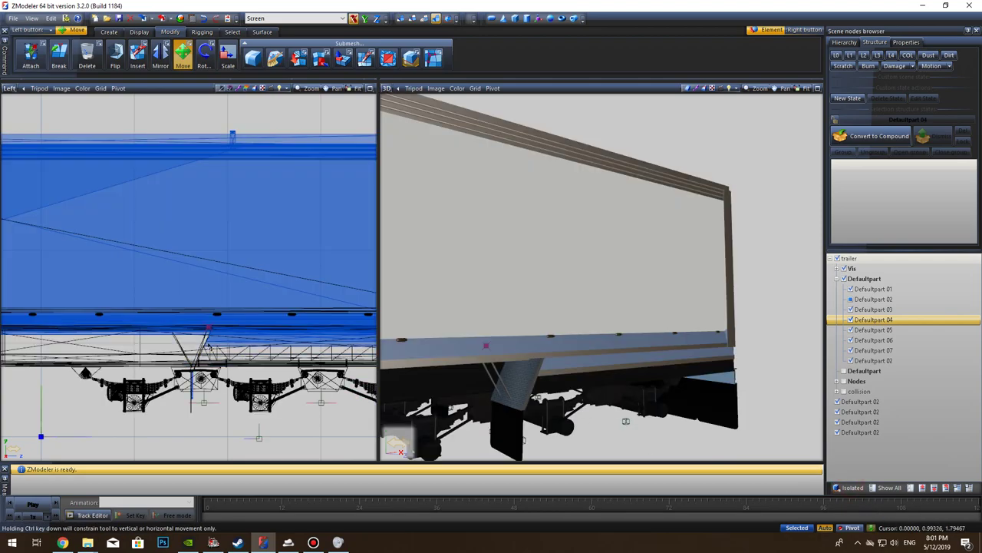
left_click(847, 487)
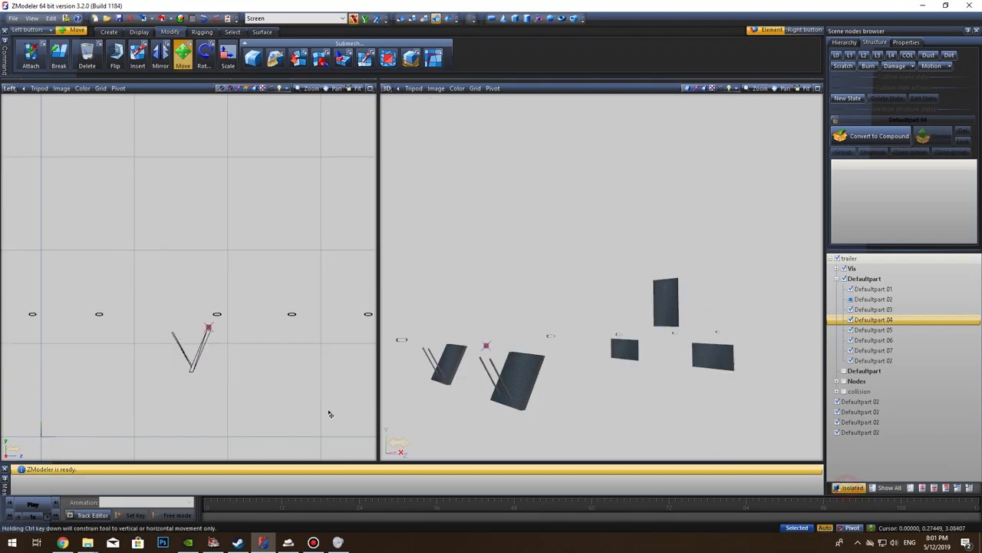
Step: Detach the V-shaped strut and mudguard polygons from Defaultpart 04 as a separate object and restore the full trailer display
left_click_drag(235, 390, 135, 337)
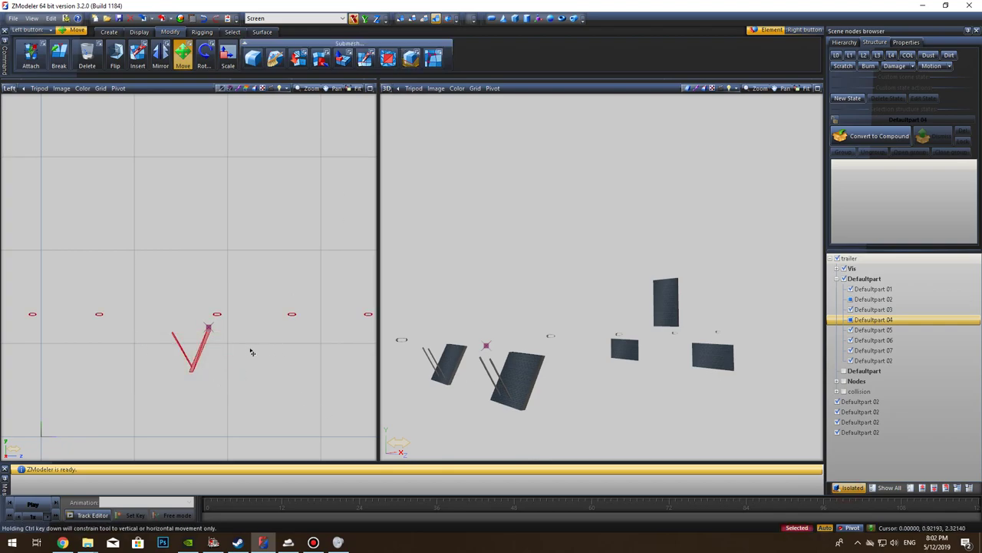
left_click(233, 374)
left_click_drag(229, 400, 150, 328)
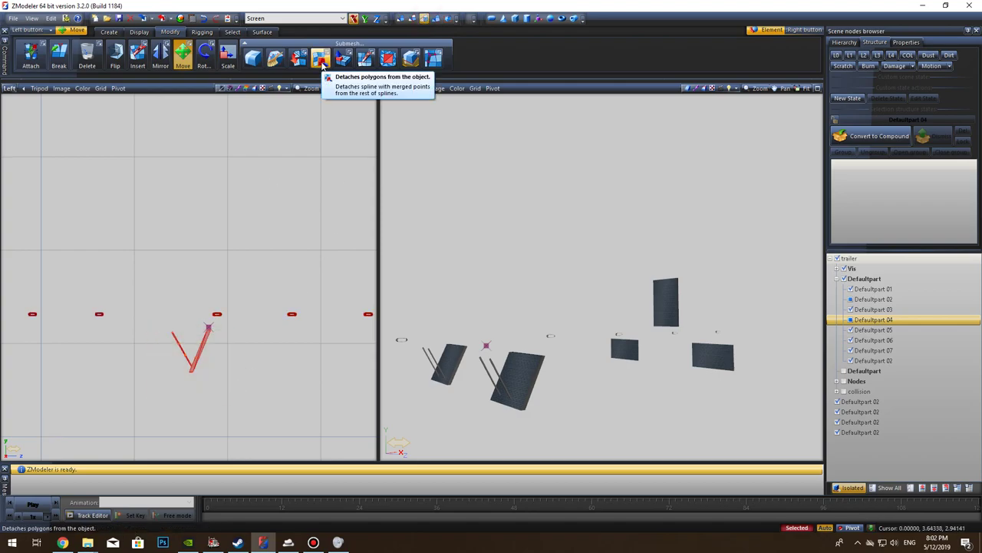
left_click(321, 59)
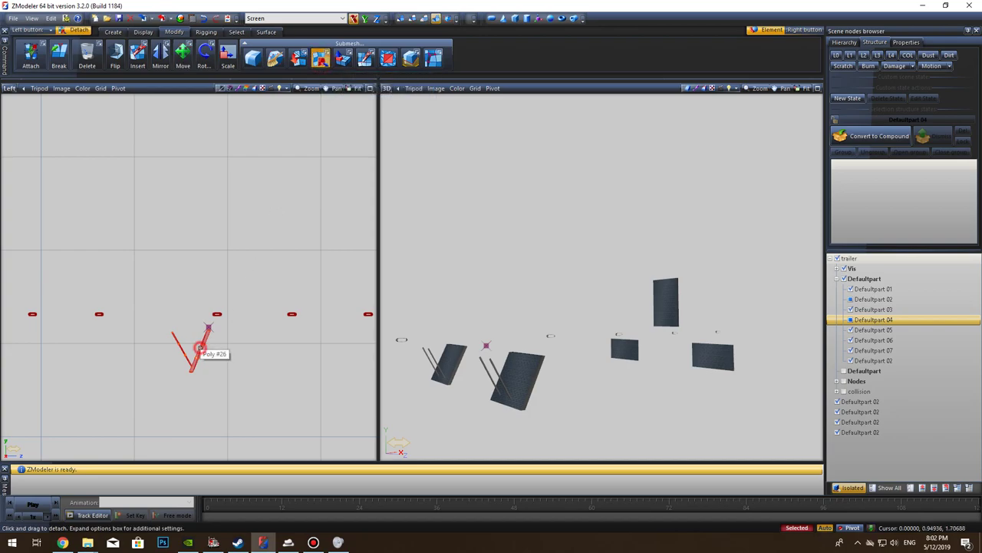
left_click(201, 345)
left_click(850, 488)
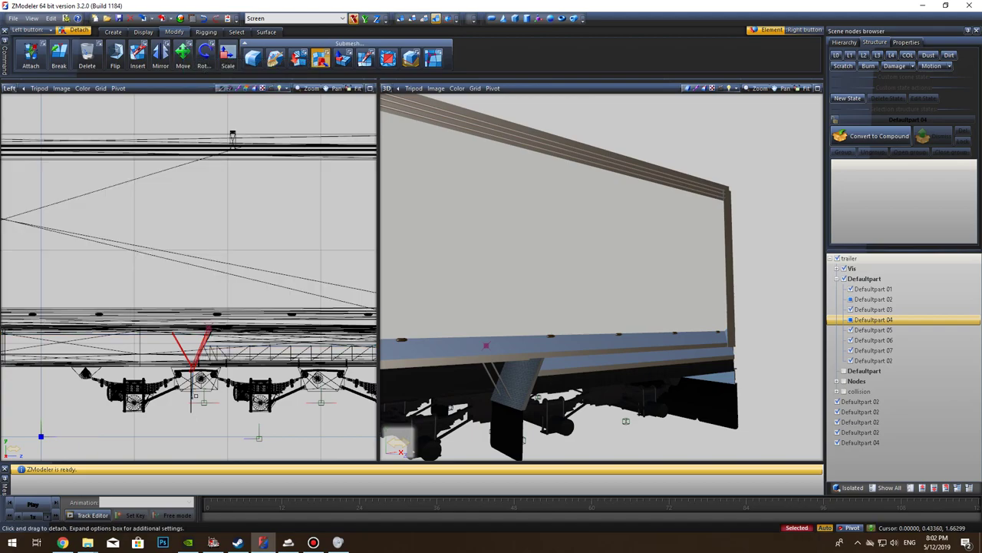
Step: Move the detached V-shaped mudguard assembly horizontally about 1.38 units along the trailer, clear of the axle group
left_click(182, 53)
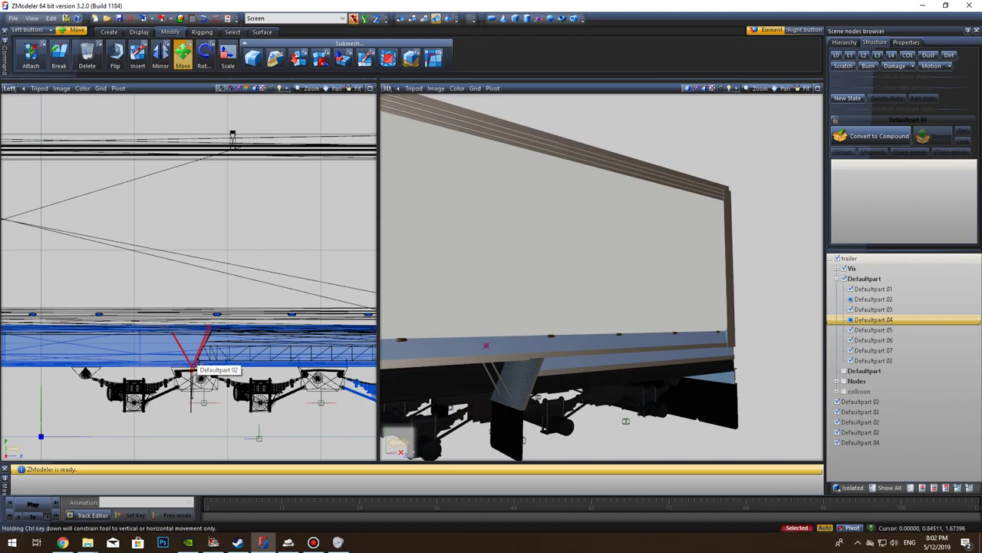
left_click_drag(198, 362, 73, 363)
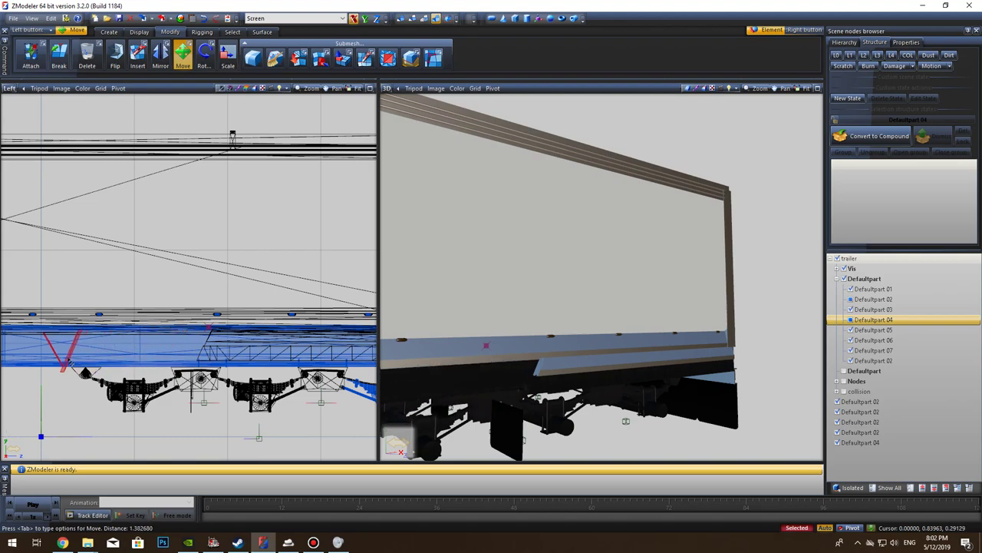
middle_click_drag(590, 441, 526, 411)
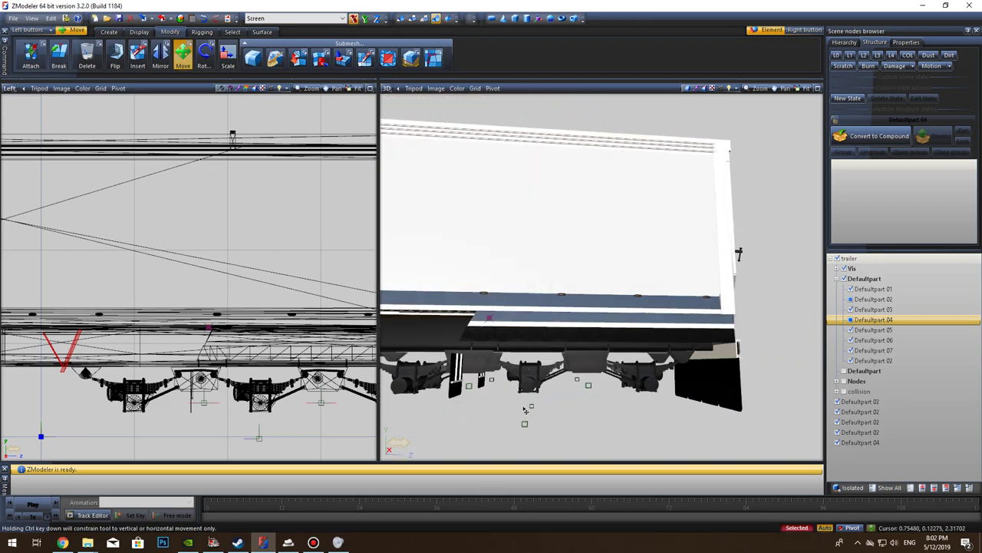
middle_click_drag(515, 351, 512, 351)
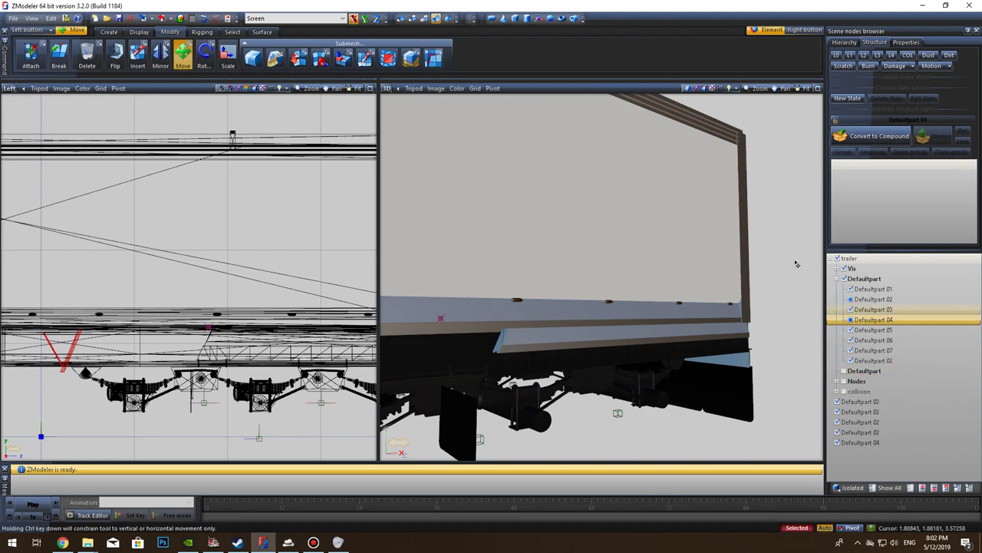
Step: Isolate the display and inspect the Defaultpart 03, 02 and 01 meshes one at a time in the side and 3D views
left_click(852, 487)
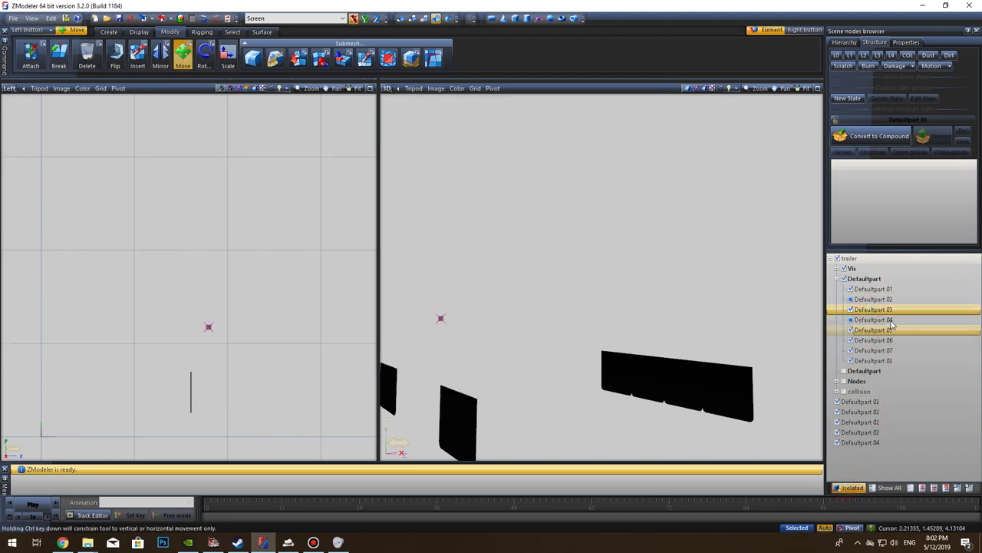
left_click(874, 299)
left_click(873, 289)
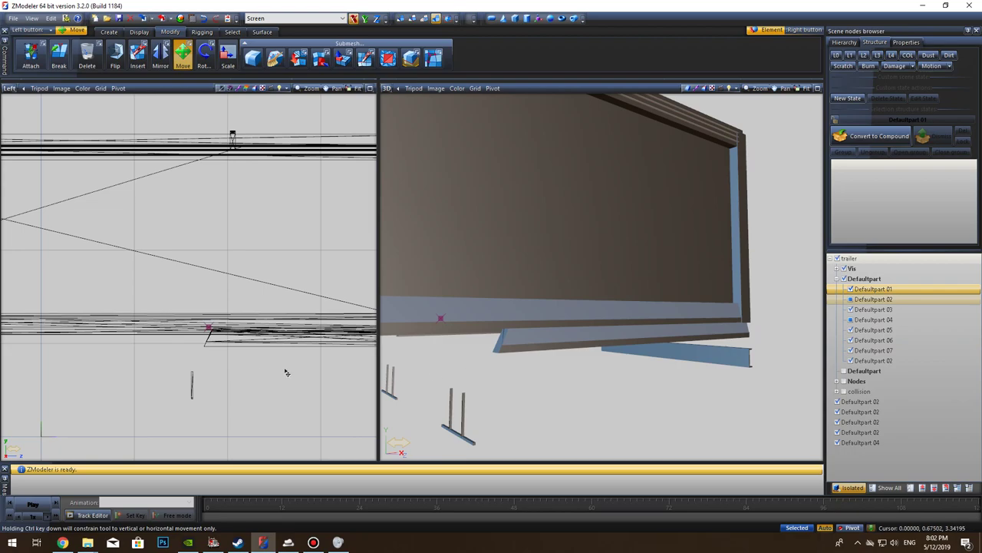
middle_click_drag(358, 399, 235, 390)
scroll(235, 371, "down", 2)
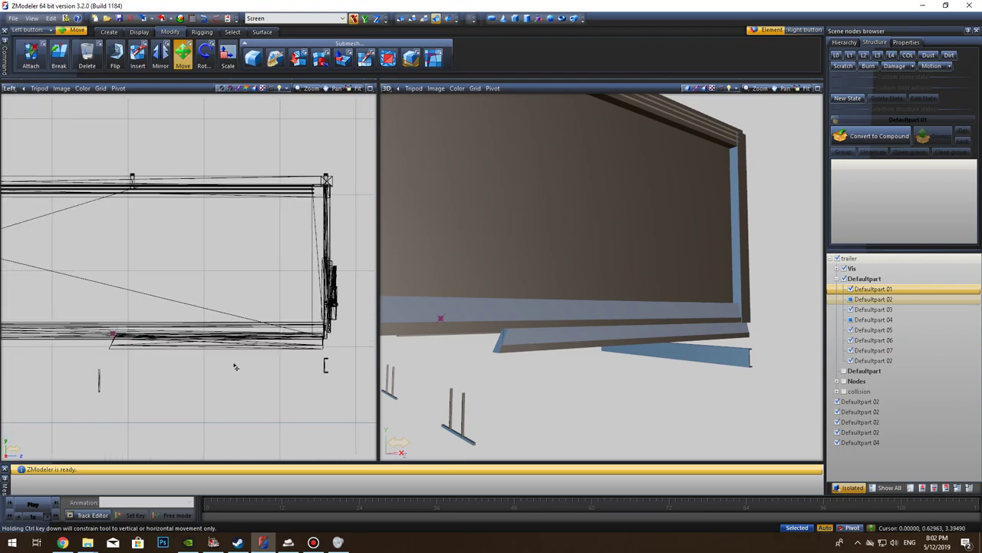
left_click(851, 489)
left_click(851, 489)
Step: In polygon mode, clear the overly large selection on Defaultpart 01 and select only the lower side skirt polygons
left_click(132, 376)
left_click(425, 19)
left_click(193, 364)
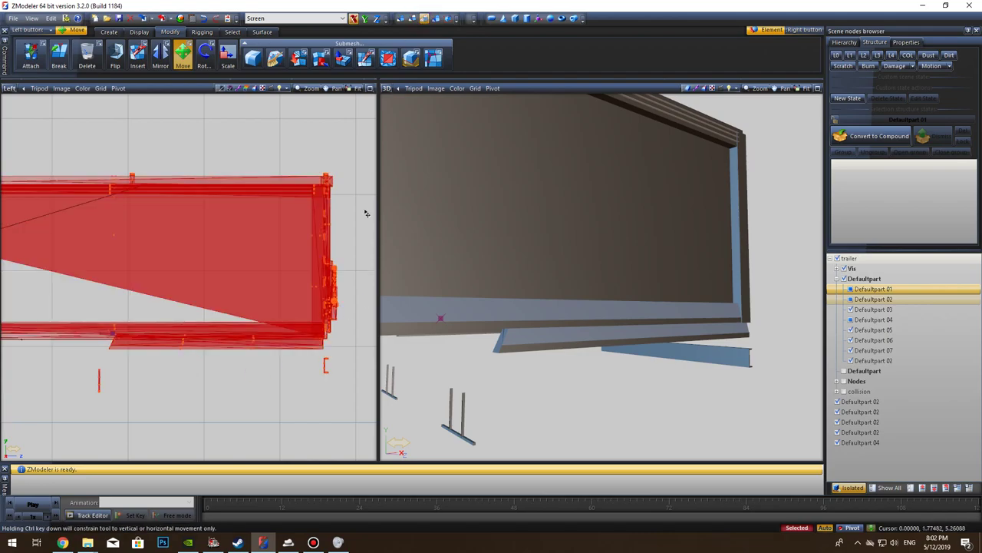
left_click(241, 136)
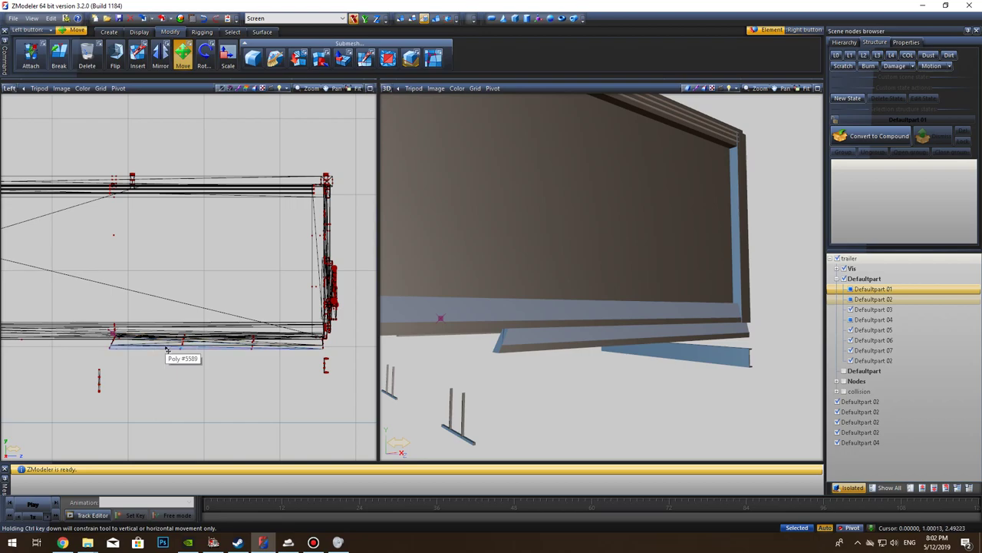
left_click(166, 349)
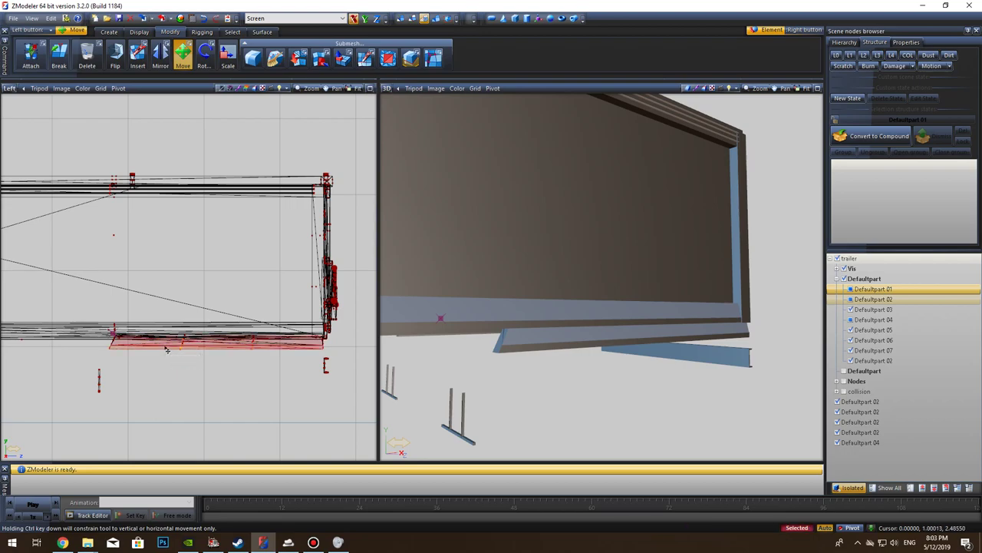
scroll(165, 376, "up", 5)
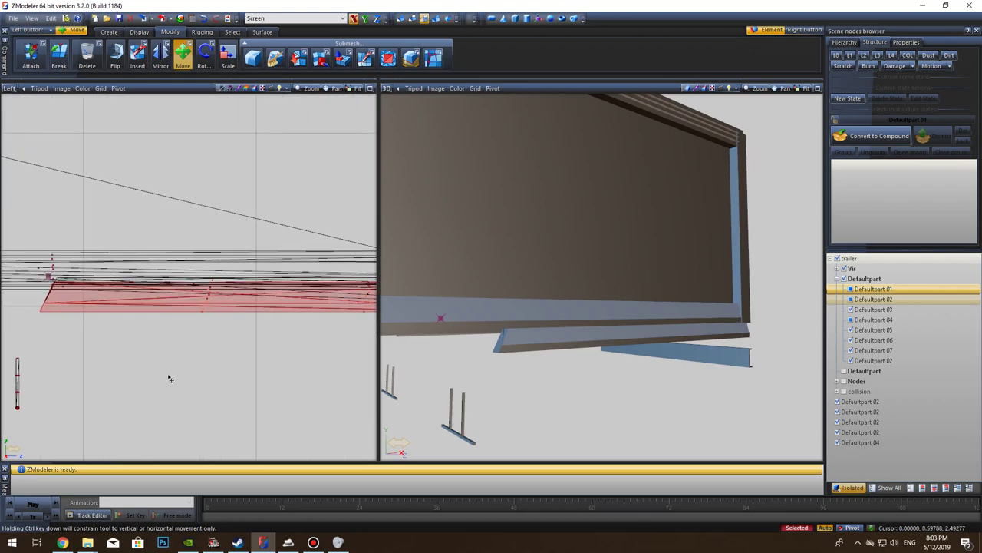
scroll(224, 375, "up", 2)
middle_click_drag(158, 375, 279, 407)
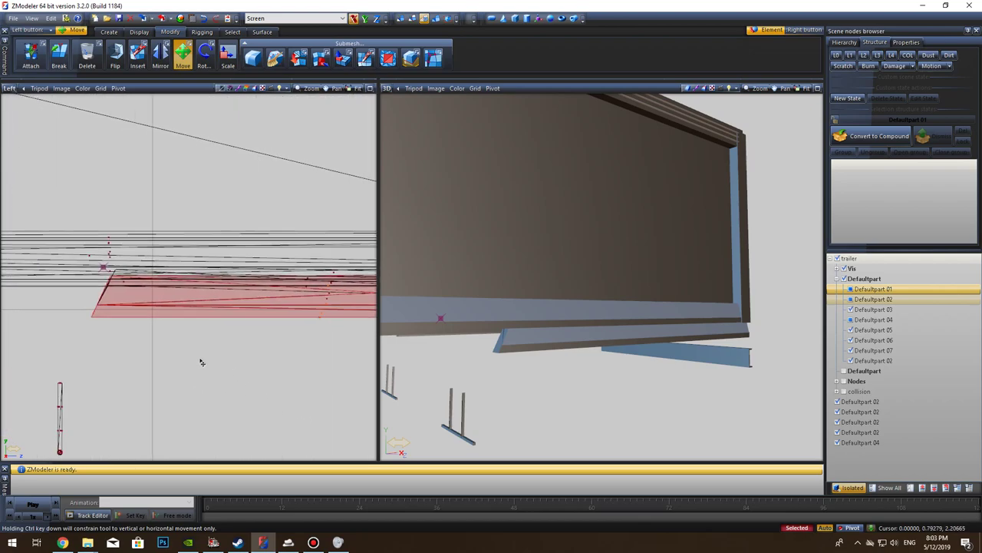
Step: Add the overlapping inner skirt panel at the trailer's rear end to the polygon selection
scroll(184, 377, "down", 4)
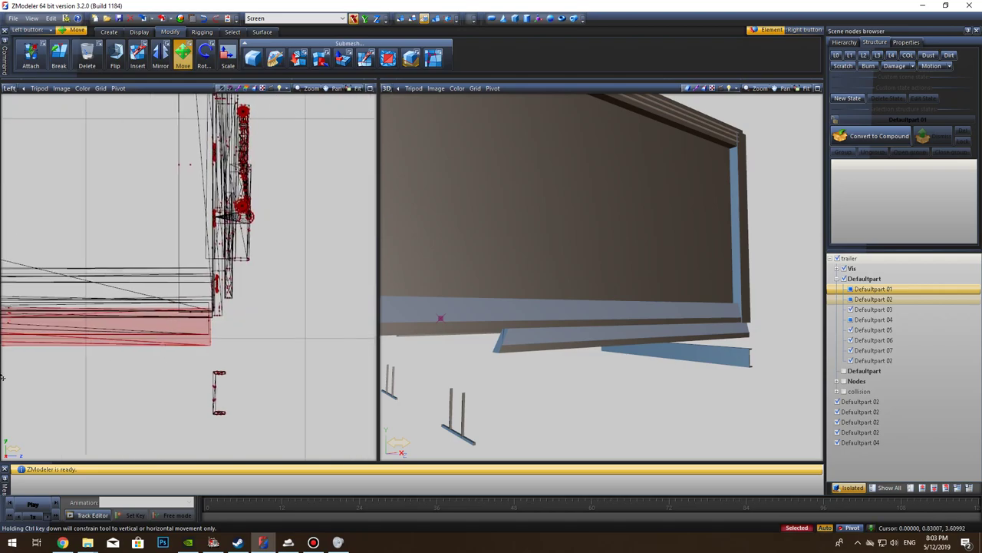
middle_click_drag(2, 376, 105, 363)
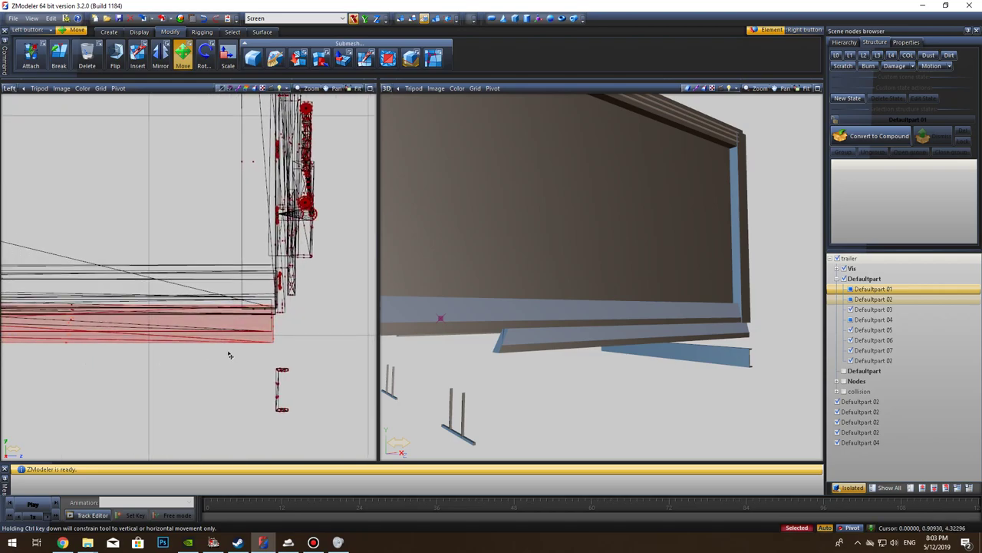
scroll(317, 346, "up", 2)
scroll(301, 342, "up", 2)
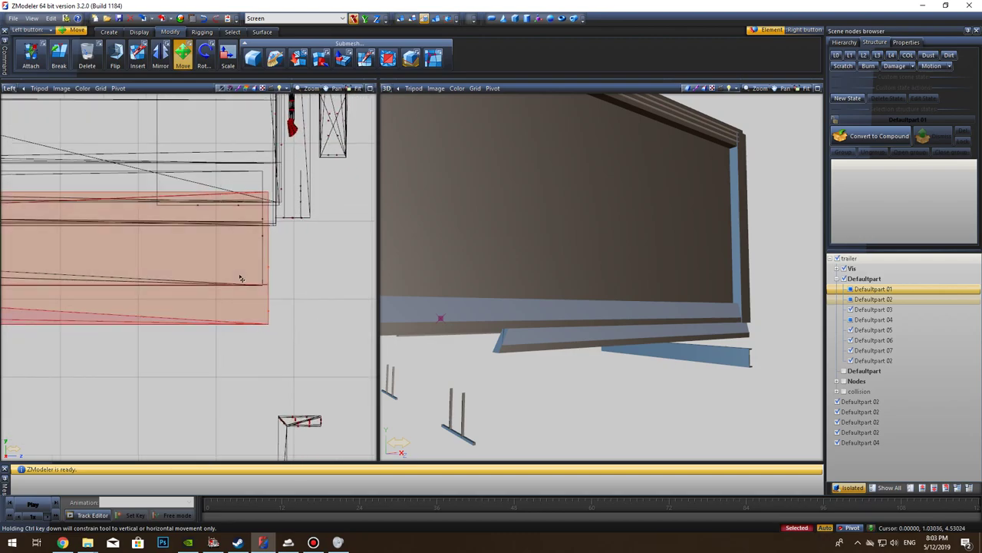
left_click_drag(239, 278, 129, 188)
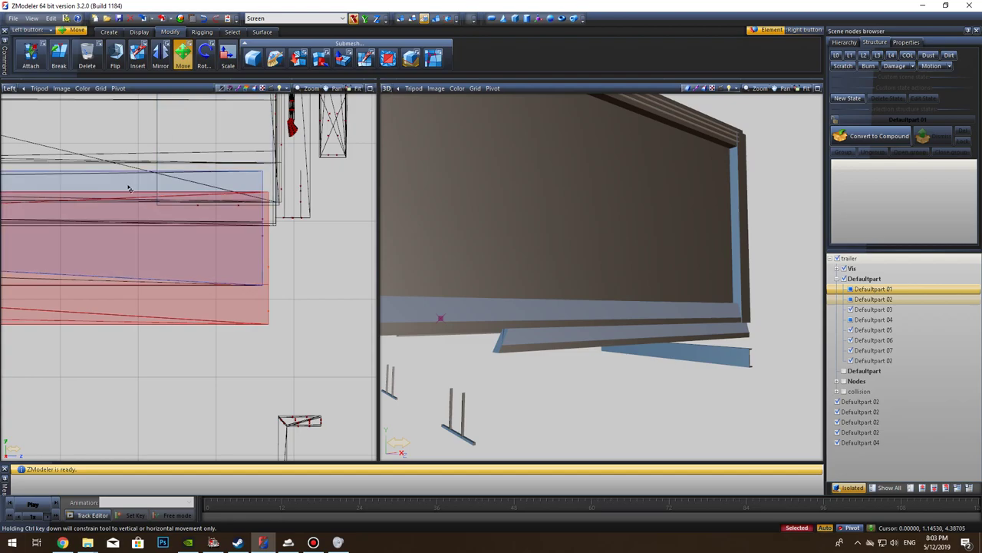
right_click(129, 188)
scroll(108, 273, "down", 3)
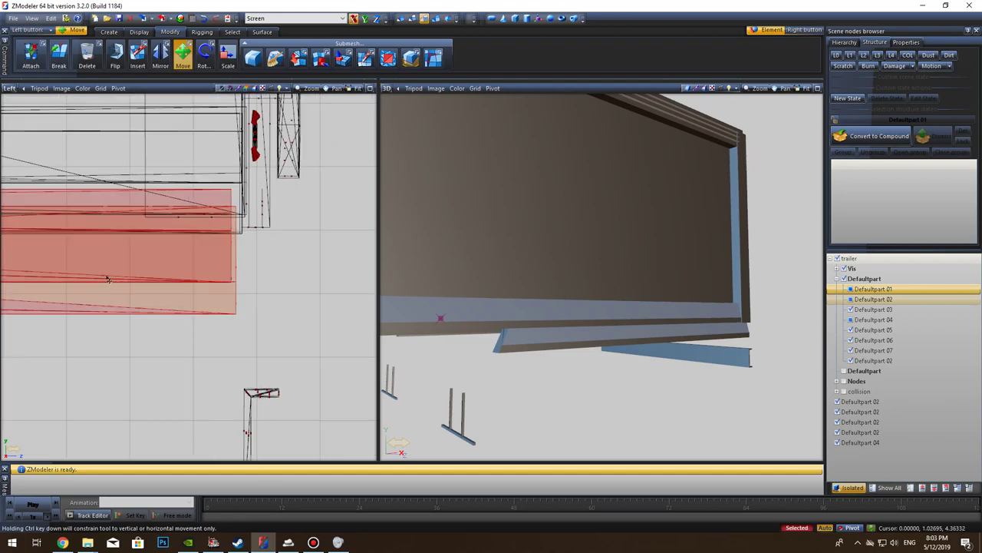
Step: Try scaling the selected skirt panels along the trailer, first about their middle and then about their rear end, undoing both attempts
middle_click_drag(77, 307, 342, 306)
scroll(341, 306, "down", 5)
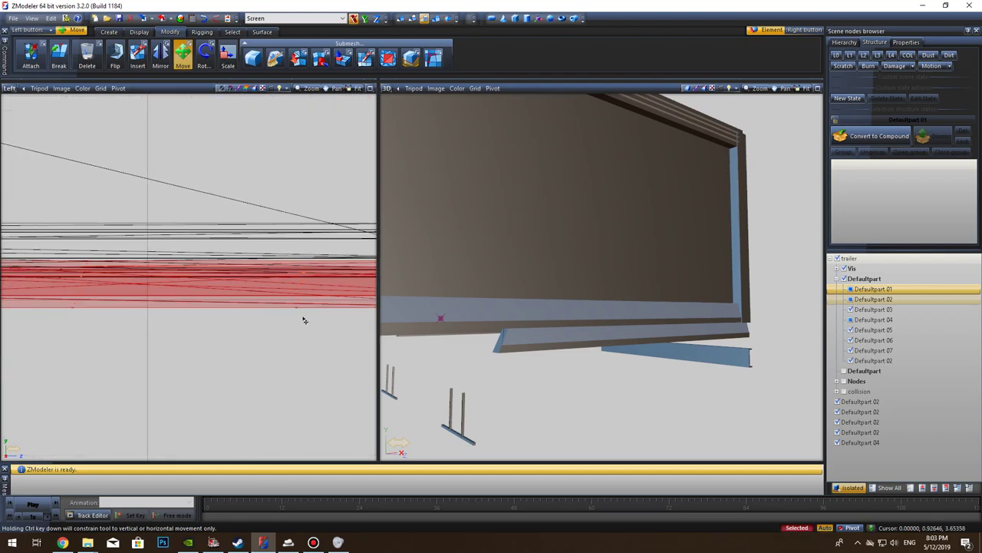
middle_click_drag(550, 397, 598, 359)
middle_click_drag(247, 353, 188, 347)
scroll(208, 344, "down", 4)
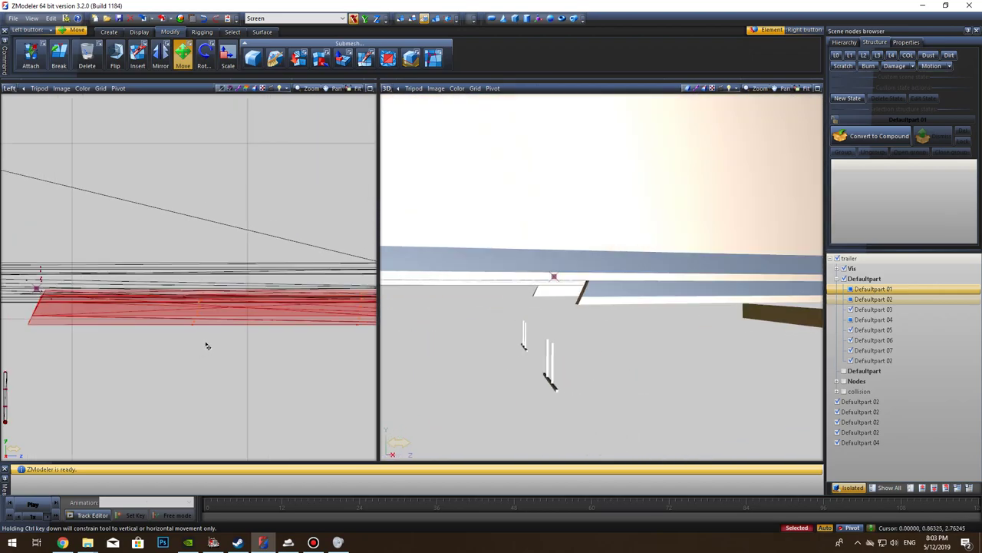
middle_click_drag(252, 342, 161, 340)
scroll(221, 338, "down", 1)
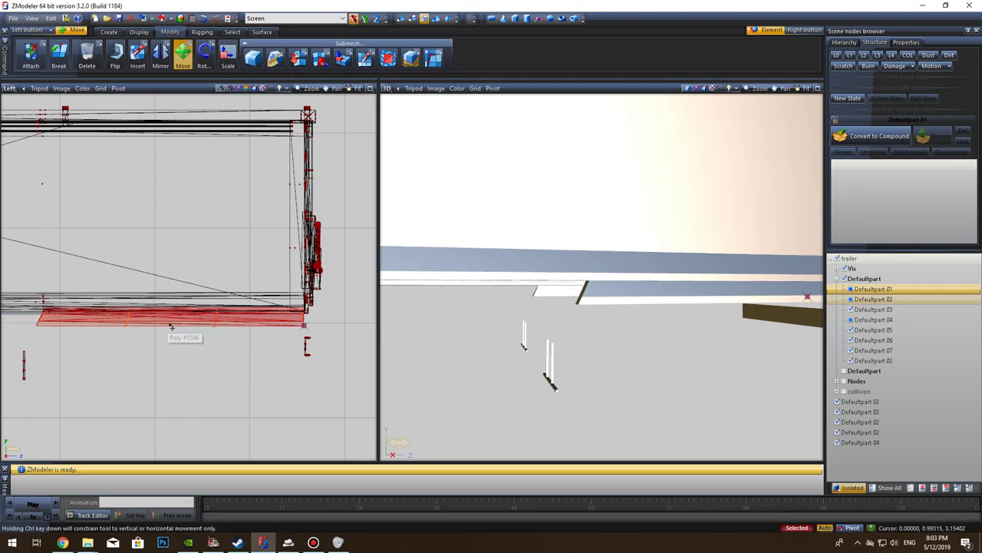
key("s")
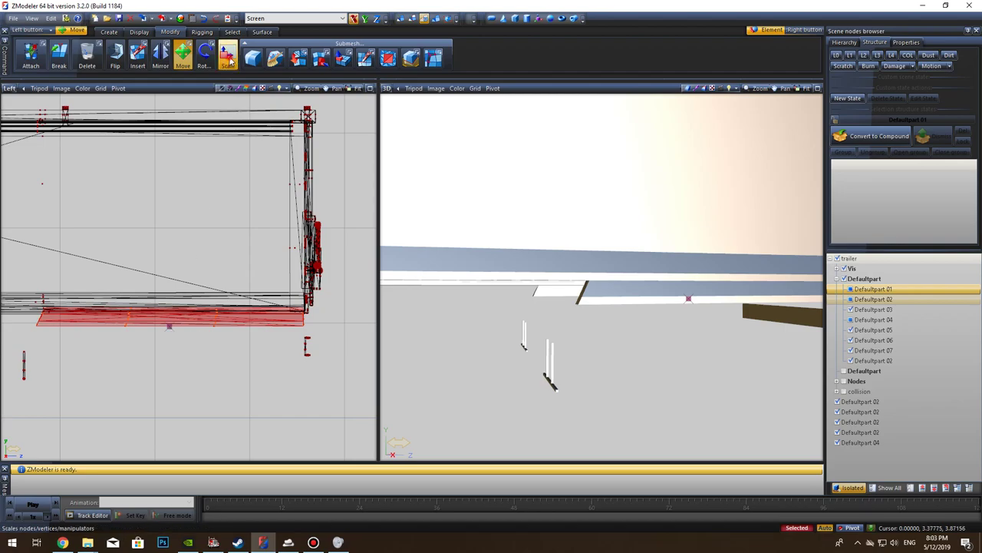
mouse_move(200, 327)
left_mouse_down()
mouse_move(212, 320)
mouse_move(205, 314)
left_mouse_up()
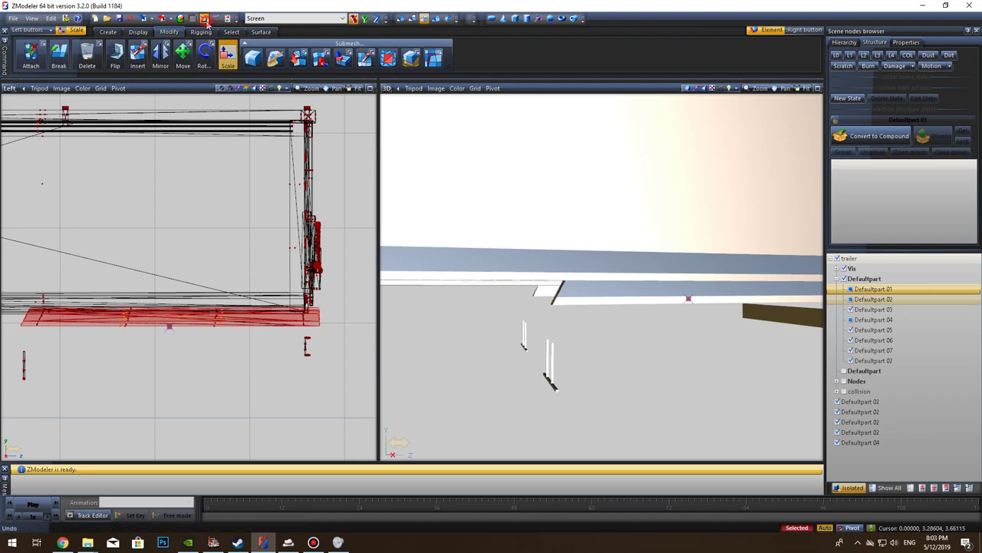
left_click(205, 20)
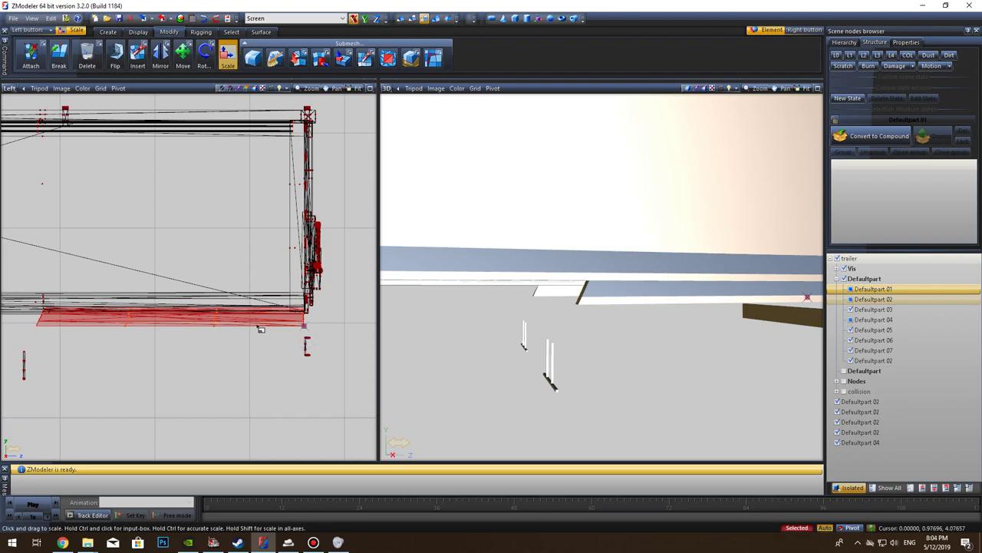
mouse_move(251, 326)
left_mouse_down()
mouse_move(254, 312)
mouse_move(261, 321)
left_mouse_up()
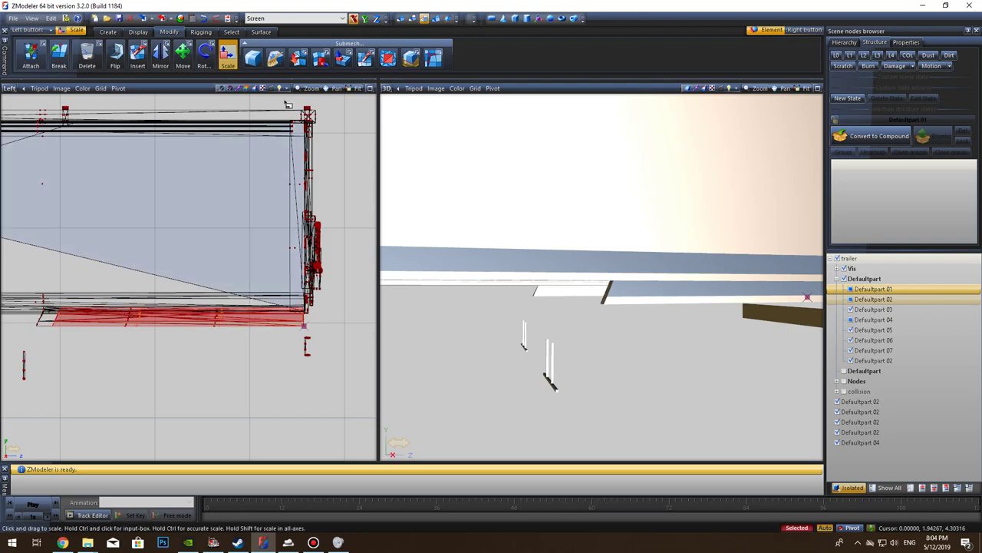
left_click(205, 20)
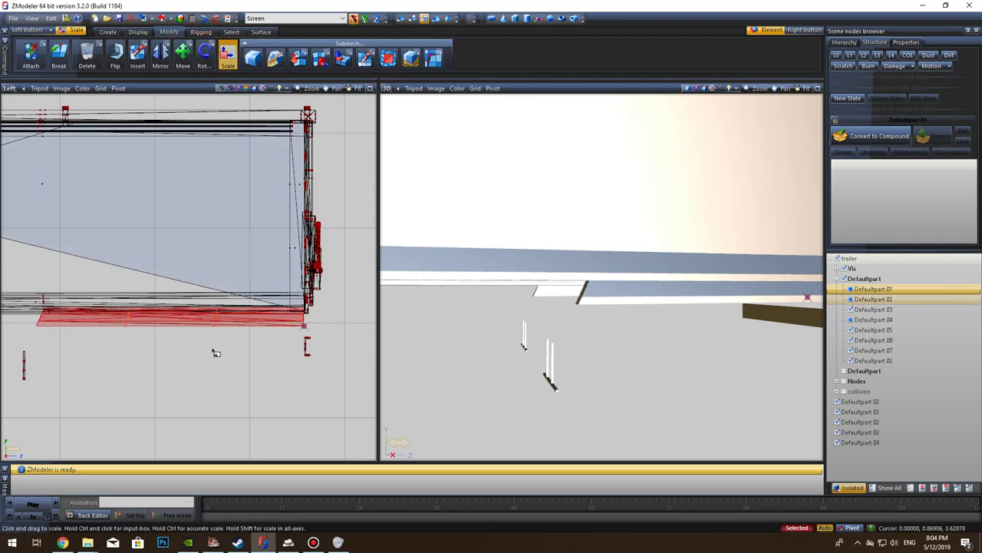
Step: Box-select the small pieces along the side skirt panels to include them in the polygon selection
scroll(216, 353, "up", 5)
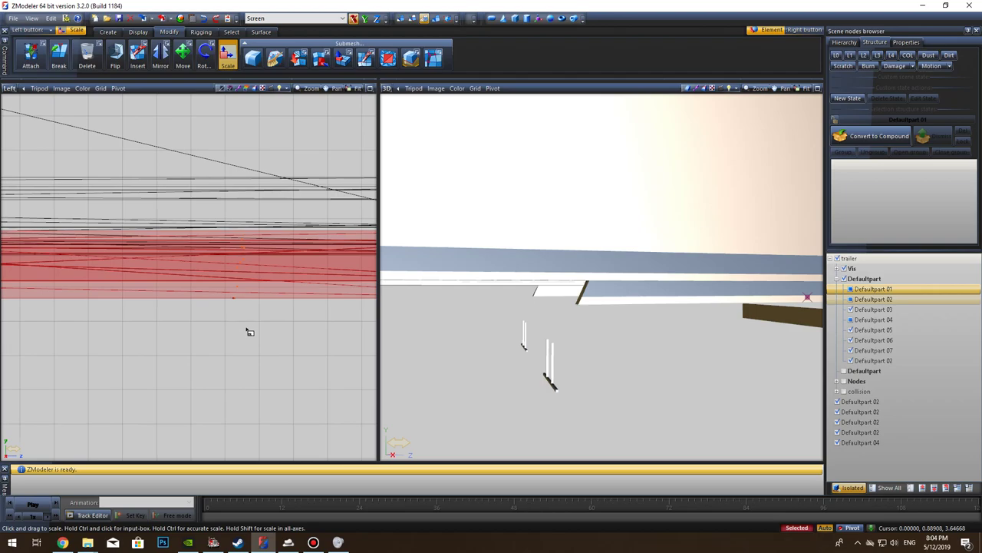
right_click_drag(273, 340, 217, 231)
middle_click_drag(151, 329, 405, 353)
middle_click_drag(130, 355, 168, 362)
right_click_drag(251, 366, 200, 252)
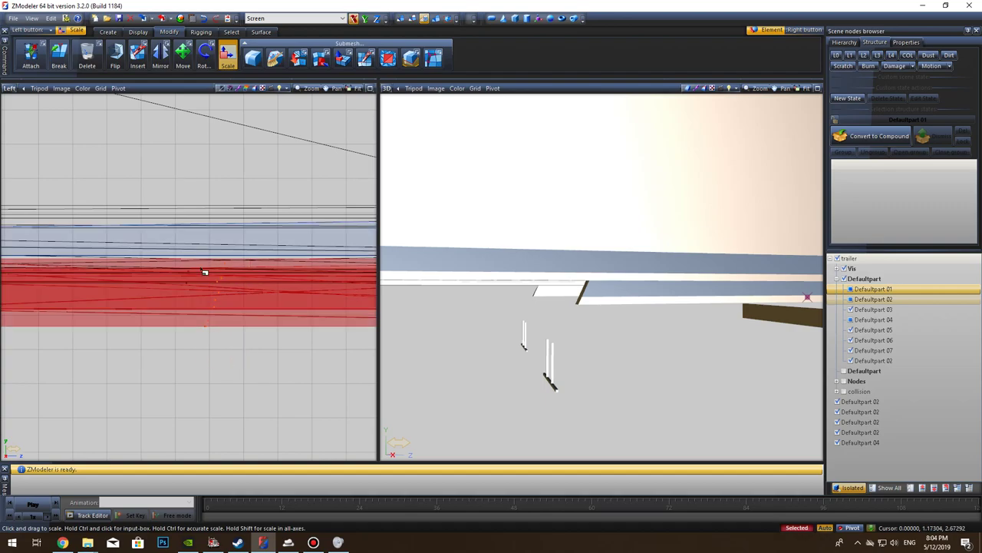
middle_click_drag(190, 367, 361, 367)
scroll(335, 360, "down", 1)
left_click_drag(162, 353, 228, 389)
right_click_drag(204, 351, 156, 270)
scroll(284, 373, "down", 2)
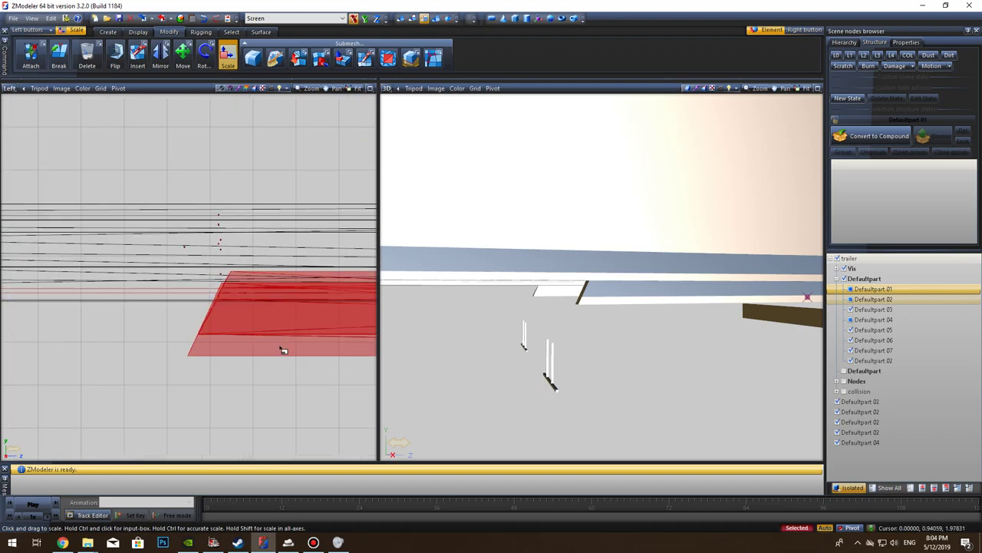
scroll(289, 360, "down", 1)
scroll(278, 372, "down", 1)
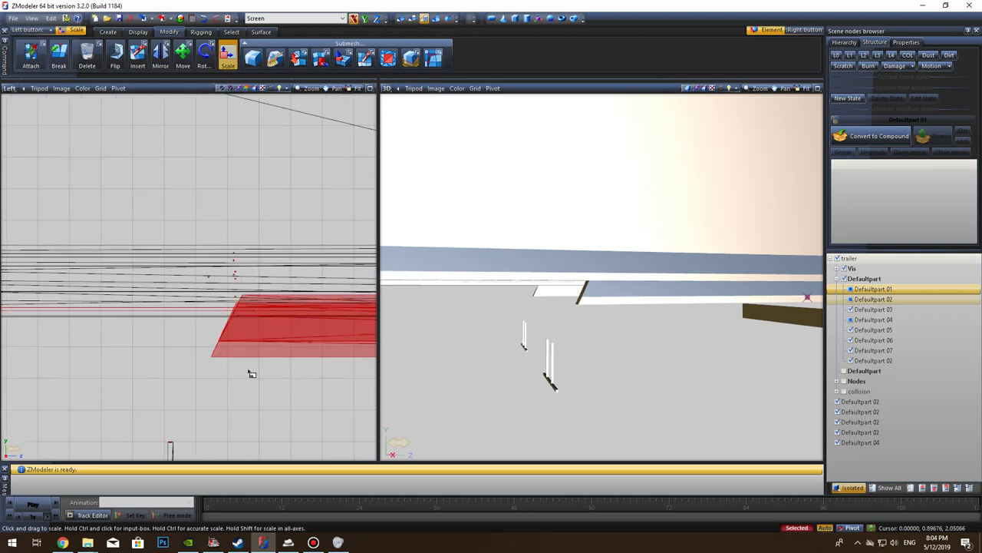
Step: Try a slight stretch of the selected skirt panels toward the trailer's front, then undo it
middle_click_drag(370, 357, 231, 333)
left_click_drag(289, 314, 300, 285)
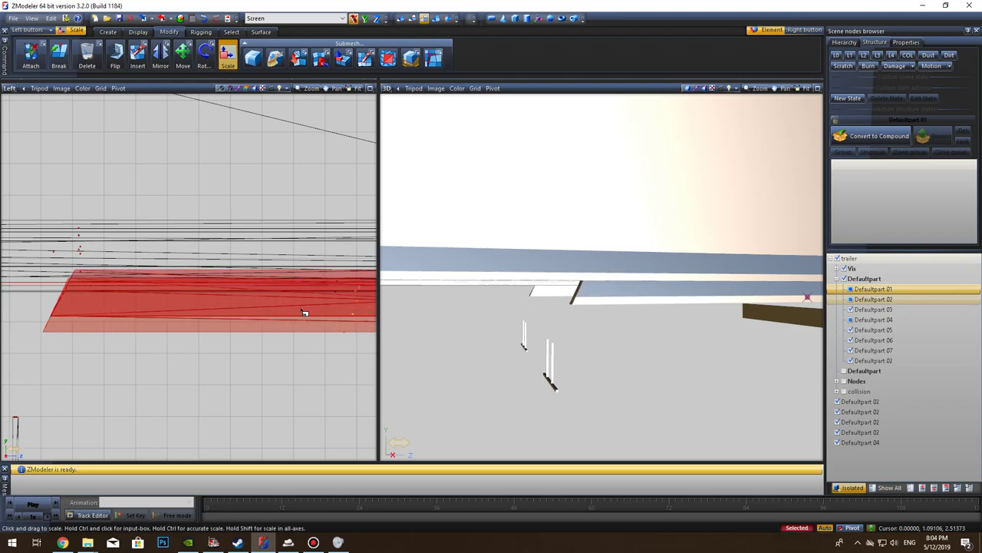
scroll(300, 358, "down", 7)
middle_click_drag(301, 358, 163, 343)
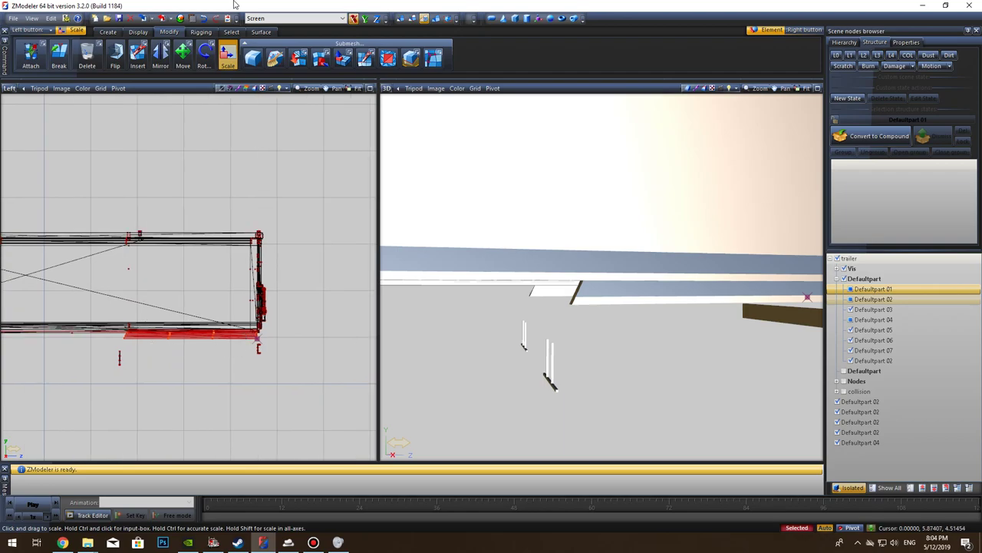
left_click(204, 19)
Step: Compare the selected skirt's front end with the slanted mudguard and axles, alternating between the isolated and full model display
middle_click_drag(678, 393, 740, 421)
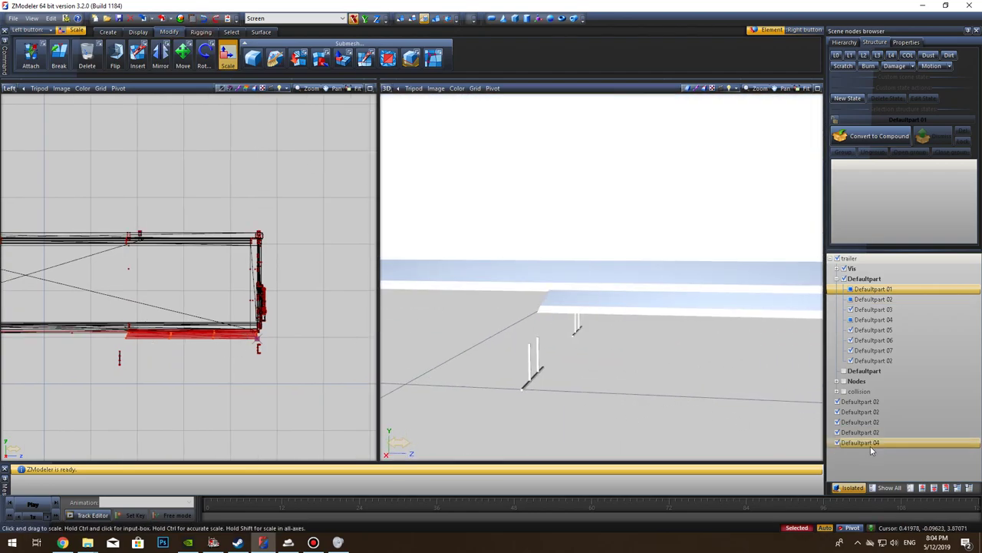
left_click(857, 491)
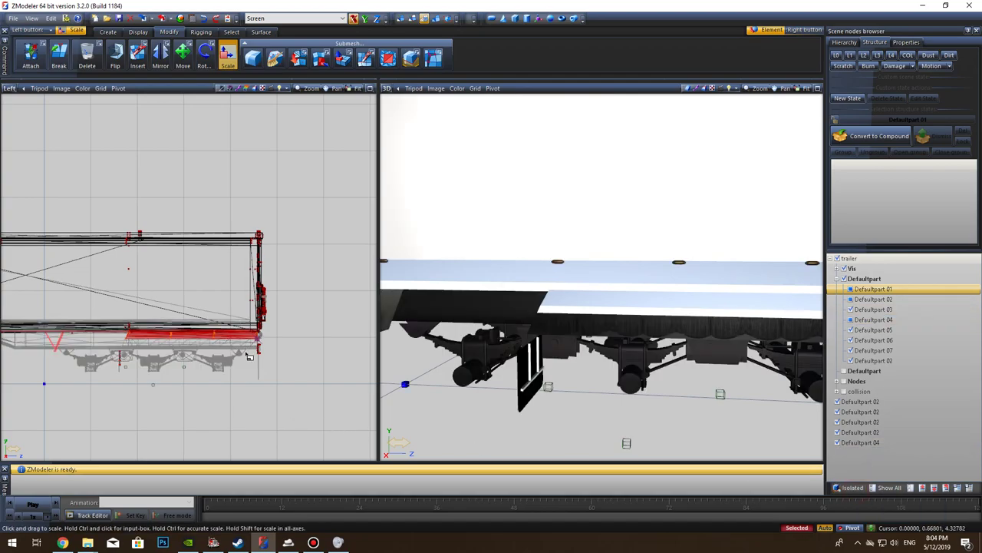
left_click(857, 491)
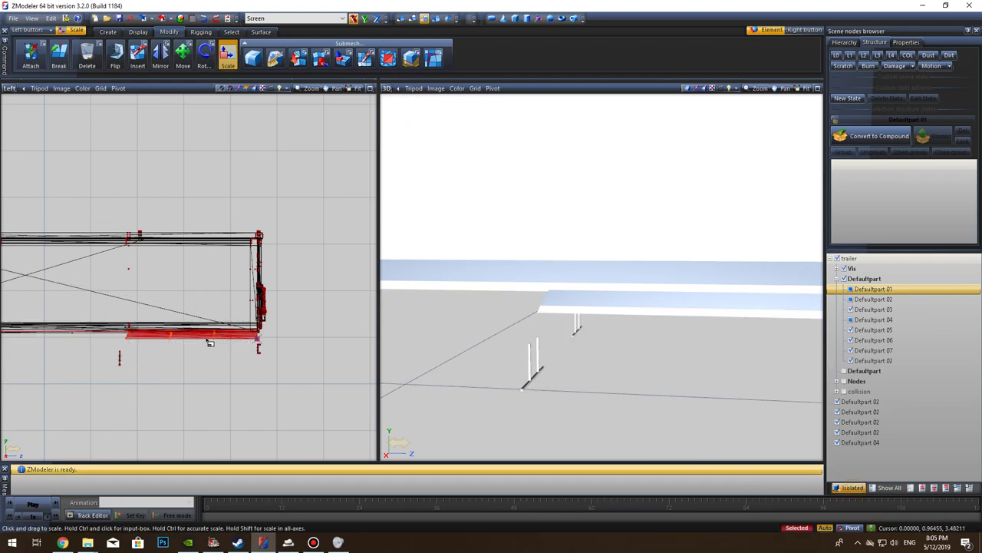
left_click(852, 488)
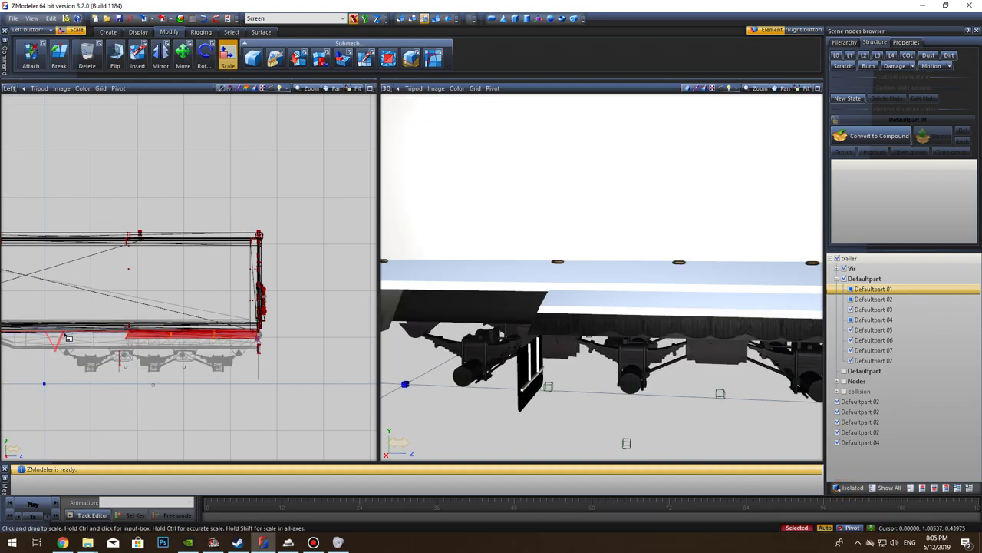
scroll(67, 337, "up", 2)
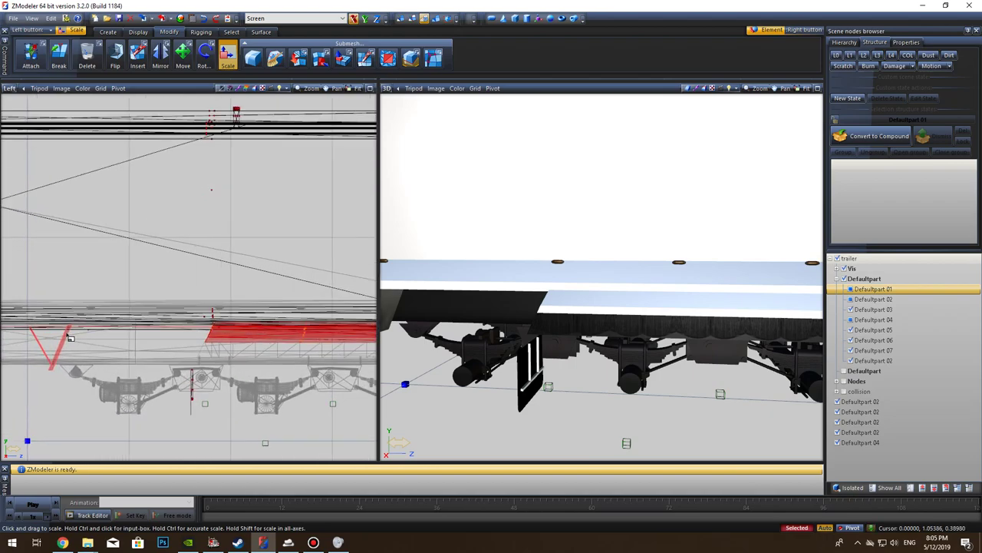
scroll(123, 353, "up", 2)
middle_click_drag(112, 351, 88, 349)
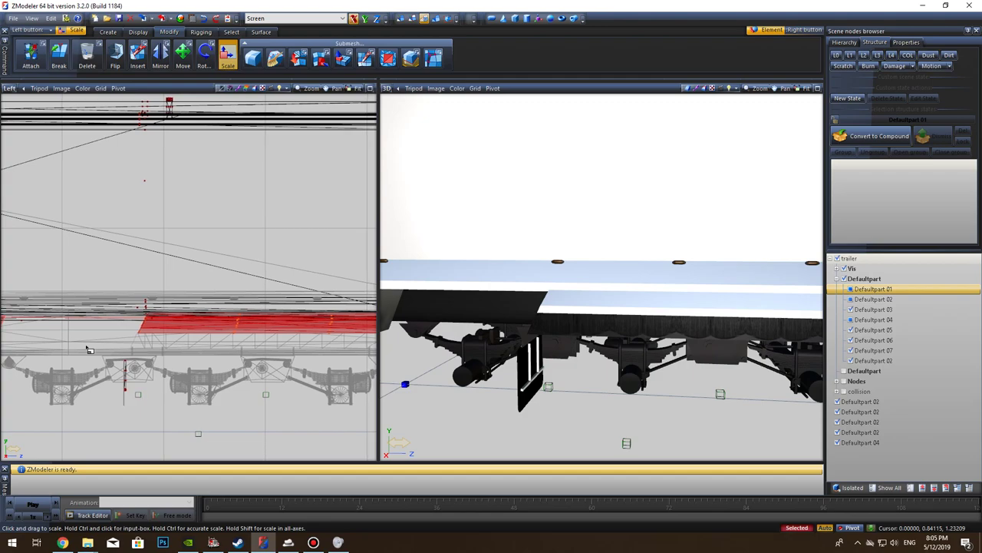
Step: Isolate the selected parts, scale the skirt panels lengthwise to about 152% from their rear end, and display the full model again
left_click(849, 487)
left_click_drag(330, 328, 330, 287)
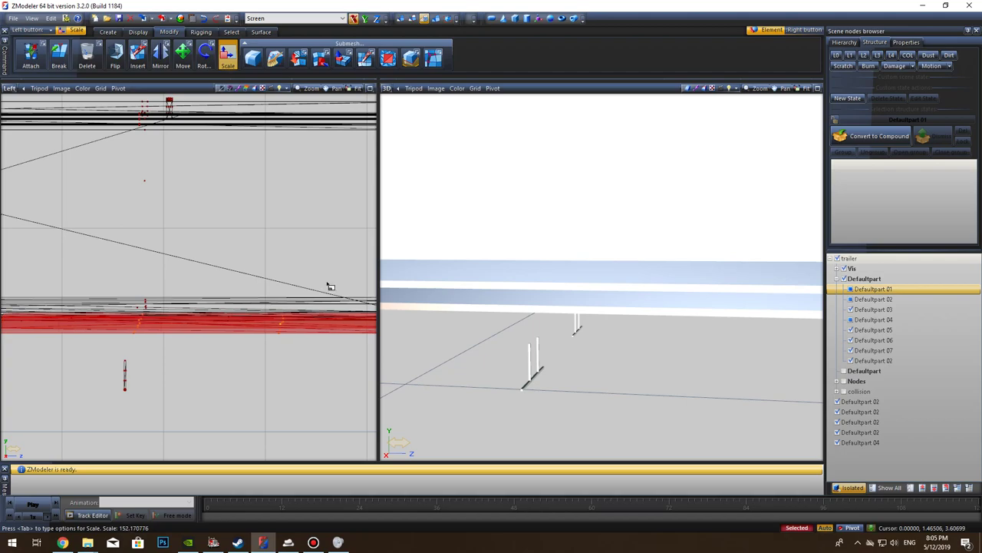
left_click(850, 488)
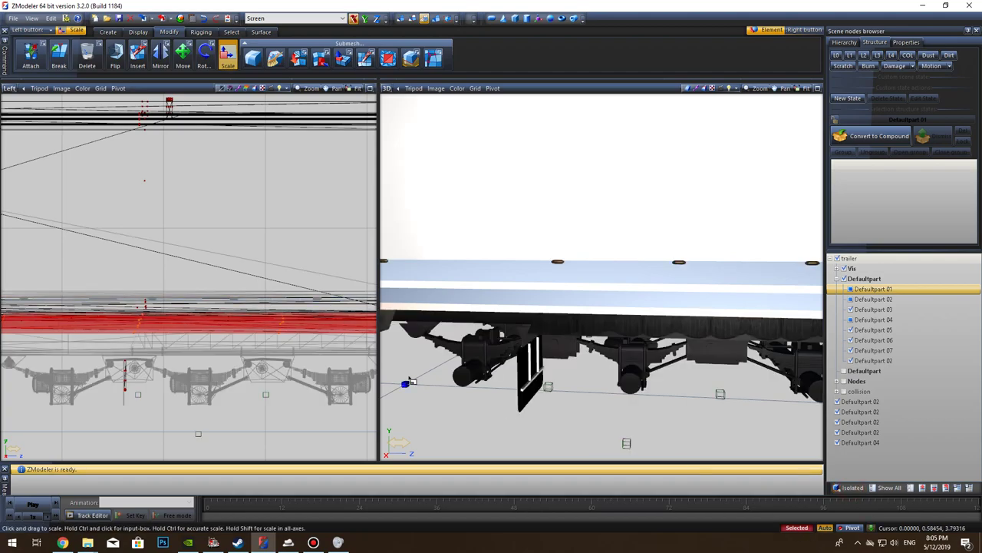
Step: Examine in the side and 3D views how the lengthened skirt's front end meets the slanted mudguard, toggling isolation to compare
scroll(617, 376, "up", 3)
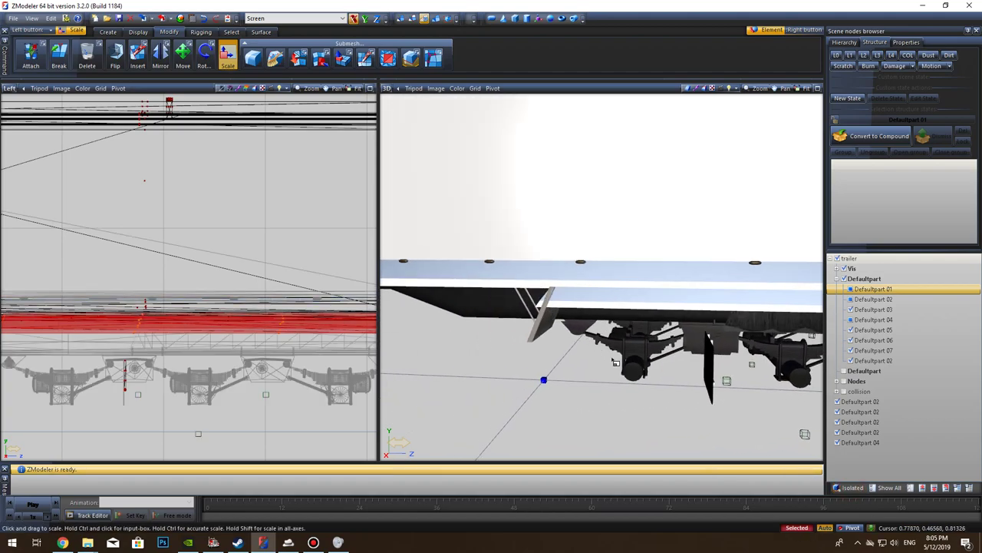
middle_click_drag(614, 359, 542, 357)
scroll(548, 359, "down", 2)
middle_click_drag(754, 374, 792, 423)
left_click(849, 487)
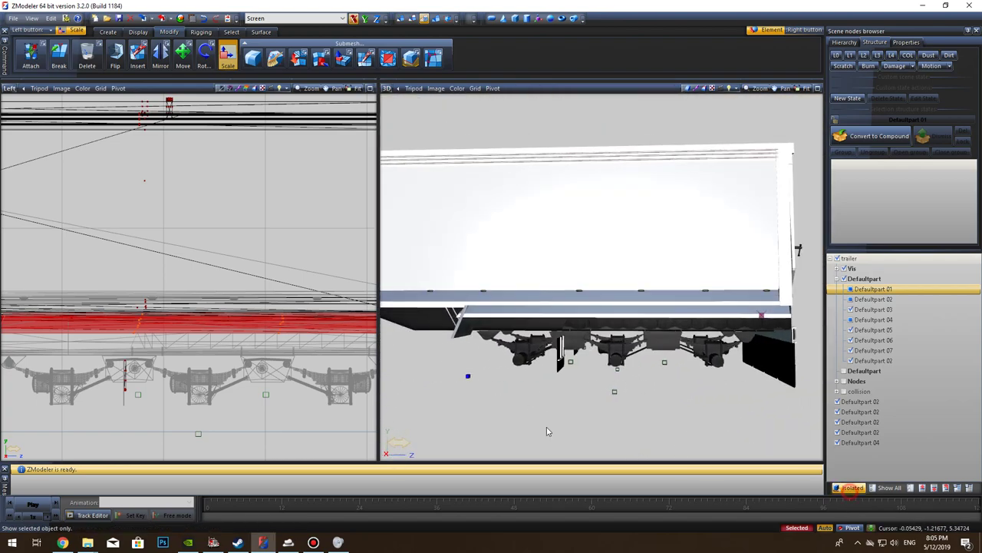
scroll(105, 336, "up", 2)
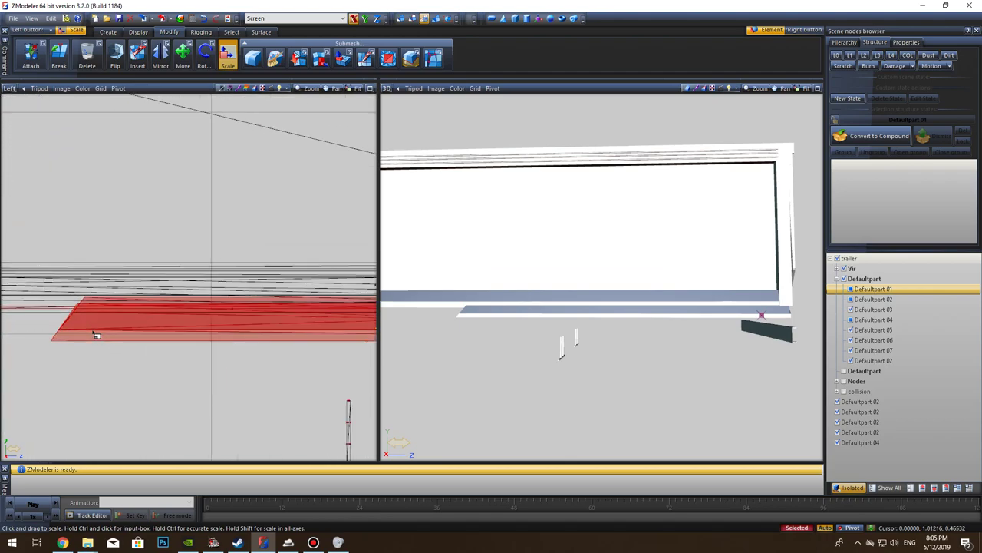
left_click(849, 488)
scroll(568, 418, "up", 5)
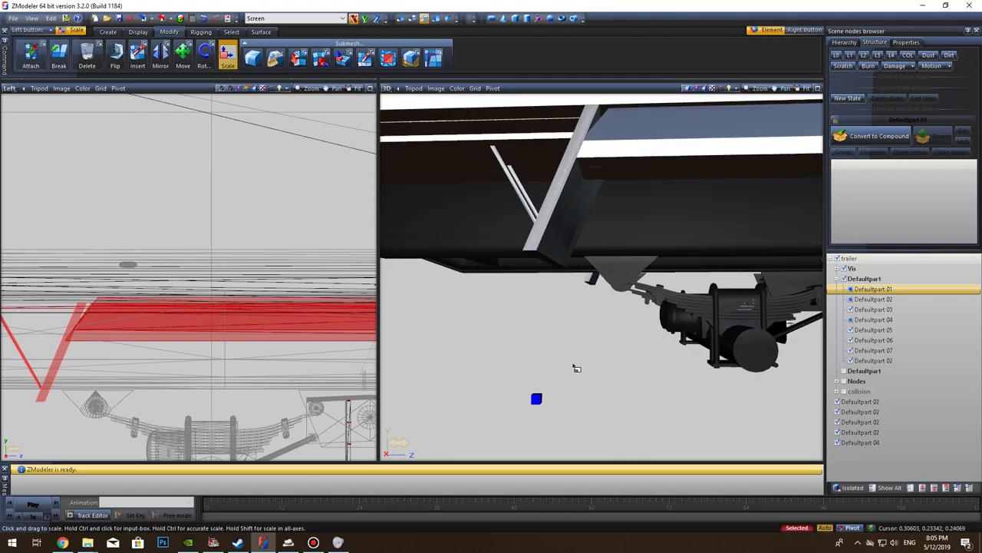
mouse_move(567, 416)
middle_mouse_down()
mouse_move(585, 419)
mouse_move(567, 415)
middle_mouse_up()
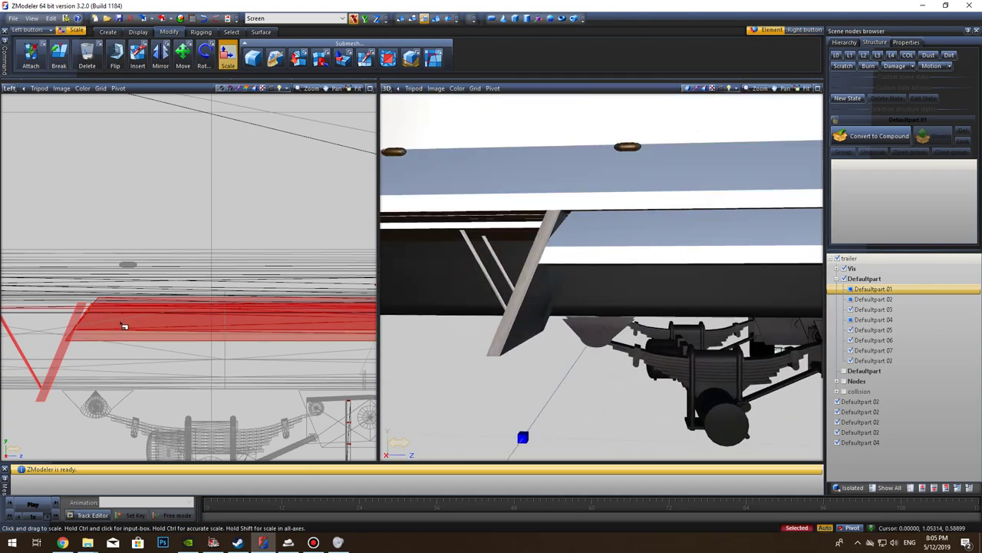
scroll(121, 333, "up", 4)
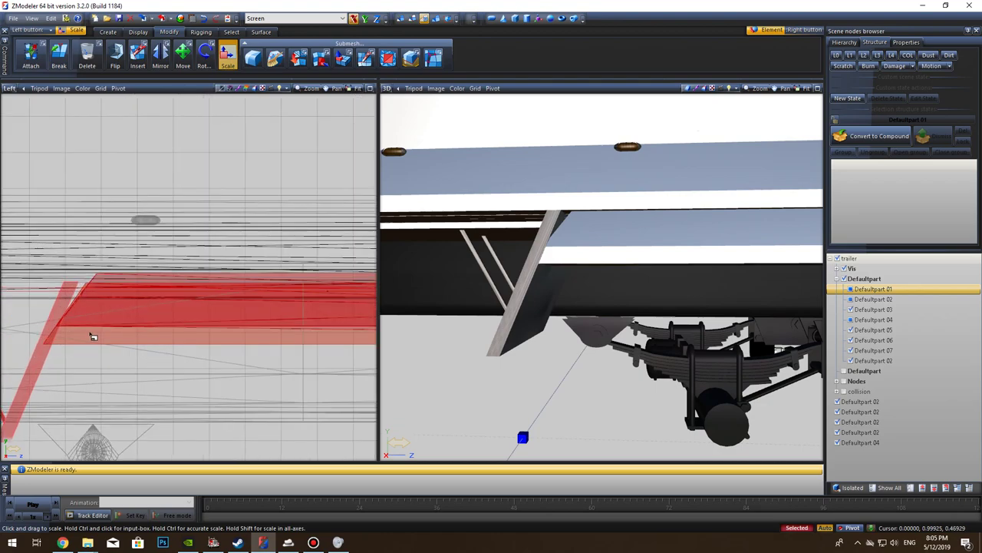
scroll(263, 366, "down", 2)
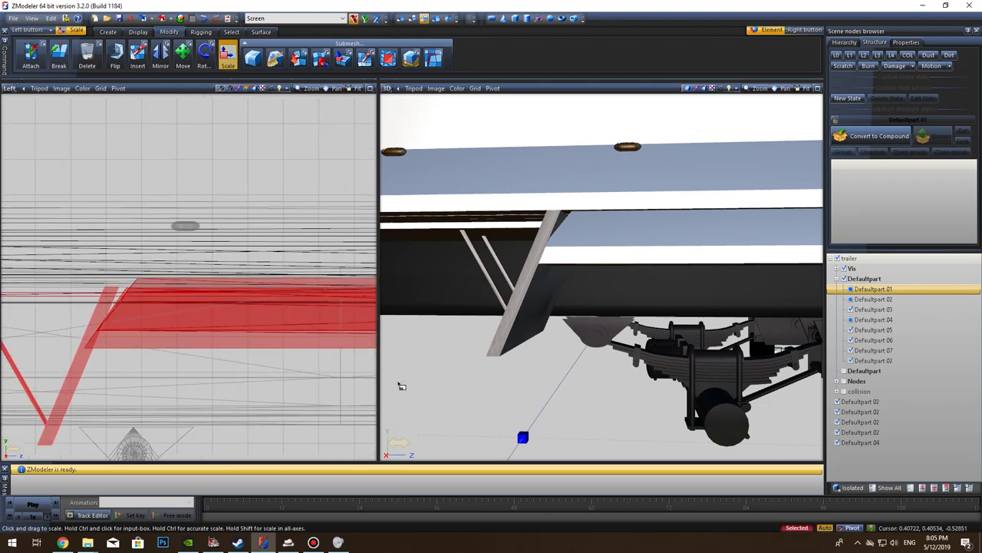
middle_click_drag(718, 378, 535, 361)
scroll(593, 362, "down", 1)
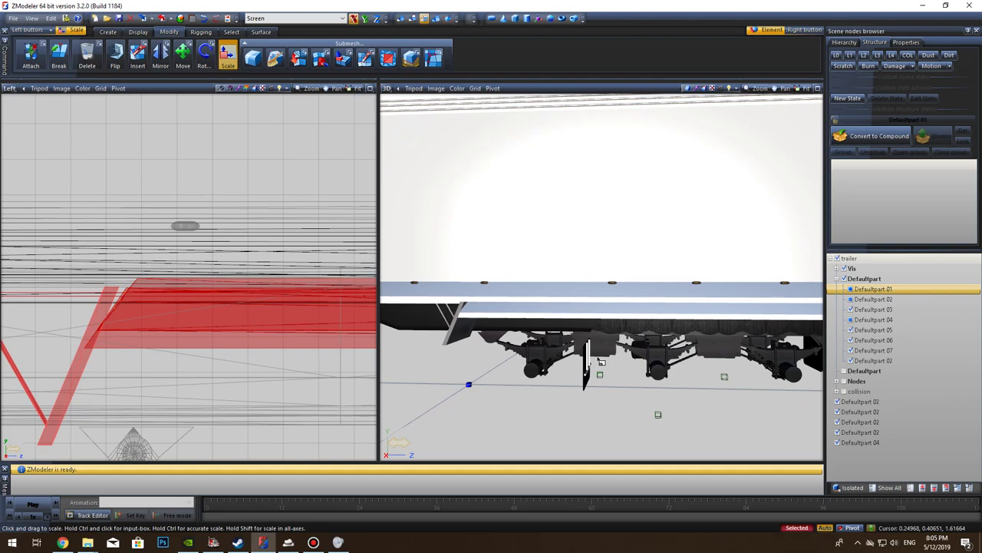
left_click(850, 490)
left_click(849, 492)
middle_click_drag(637, 390, 729, 382)
scroll(730, 382, "down", 1)
scroll(288, 350, "down", 2)
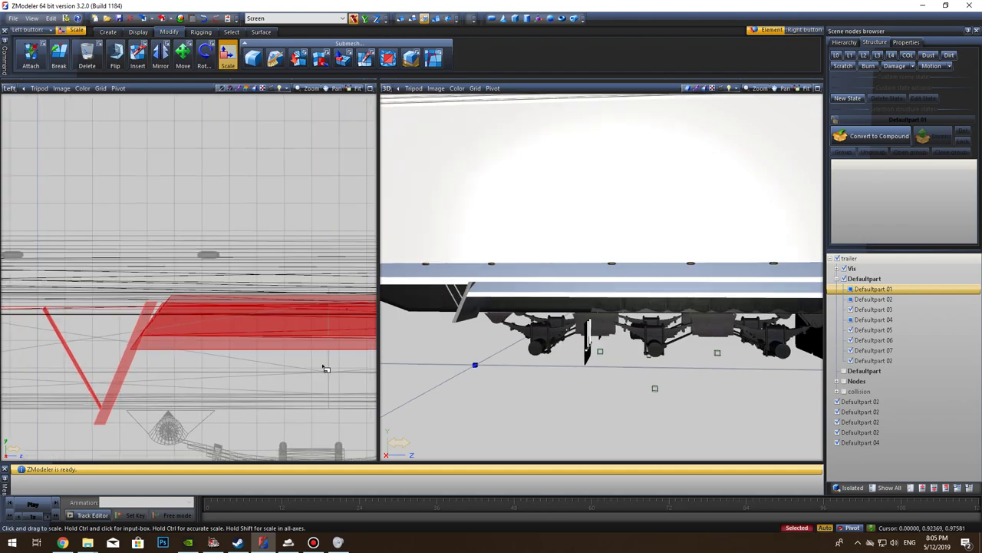
scroll(566, 374, "down", 2)
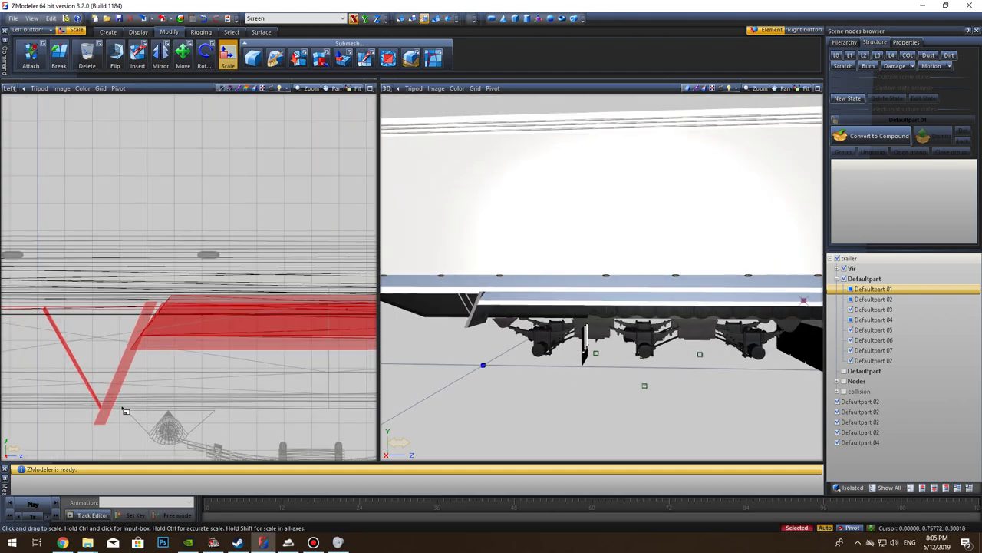
Step: In object mode, box-select the Defaultpart meshes that contain the vertical mud flap between the first two axles
middle_click_drag(267, 403, 42, 327)
scroll(74, 329, "down", 3)
left_click(439, 15)
left_click_drag(177, 418, 146, 403)
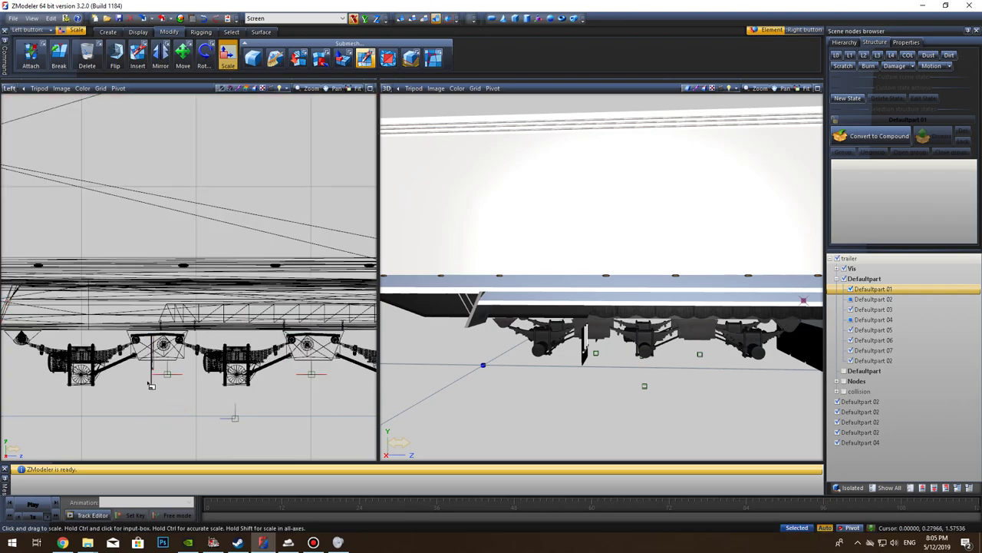
scroll(153, 388, "up", 4)
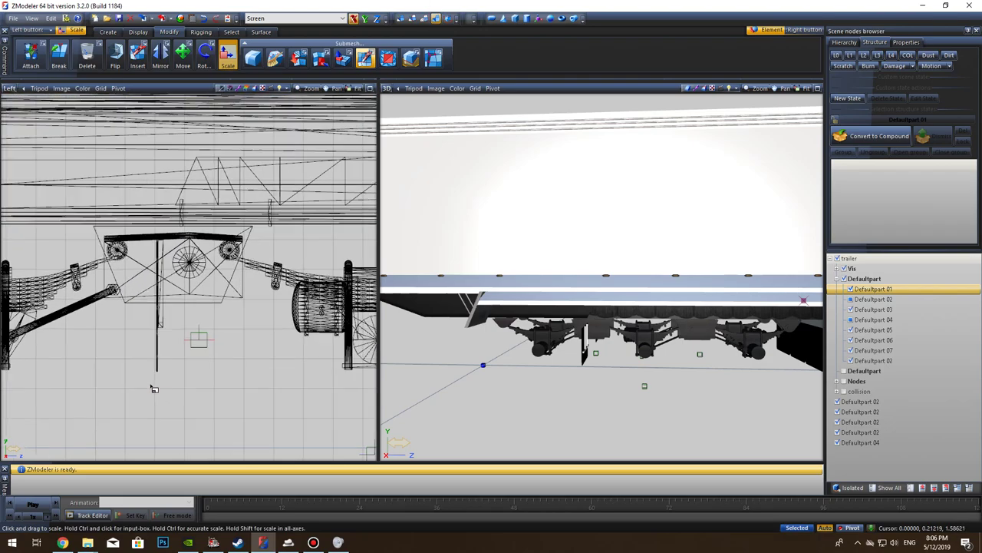
left_click_drag(185, 394, 145, 288)
scroll(161, 339, "down", 5)
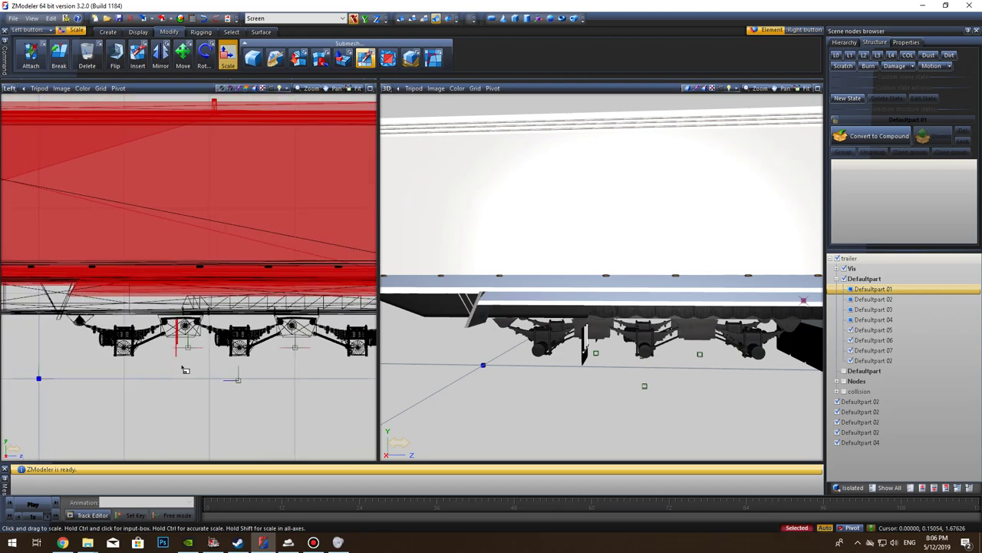
scroll(237, 402, "down", 2)
scroll(226, 345, "up", 8)
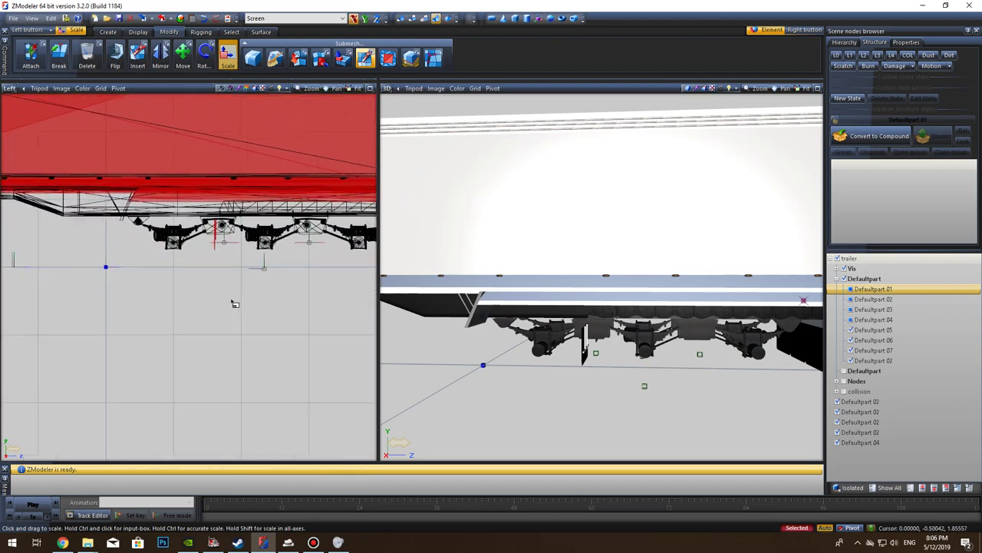
middle_click_drag(202, 223, 210, 357)
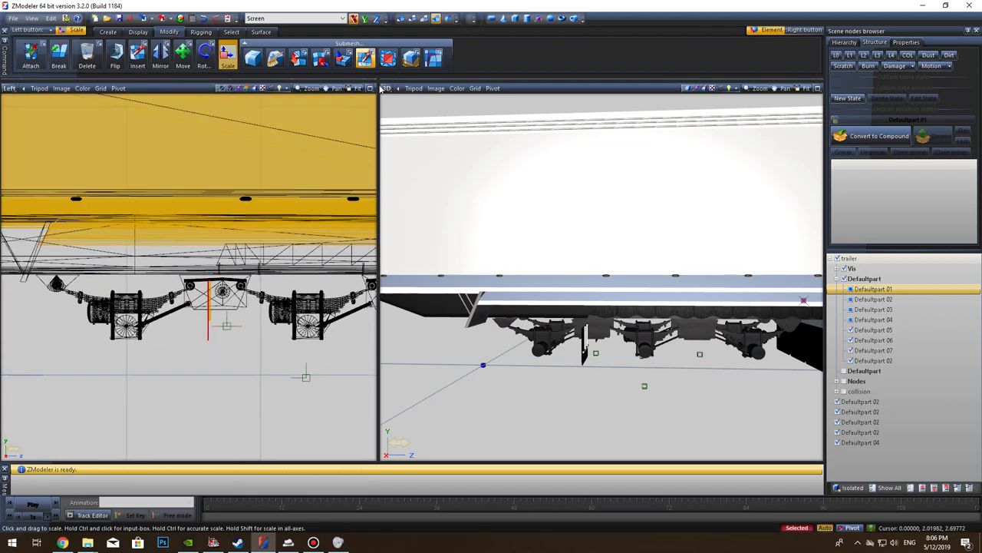
Step: In polygon mode, select only the vertical mud flap's polygons below the chassis and detach them from the trailer meshes
left_click(219, 373)
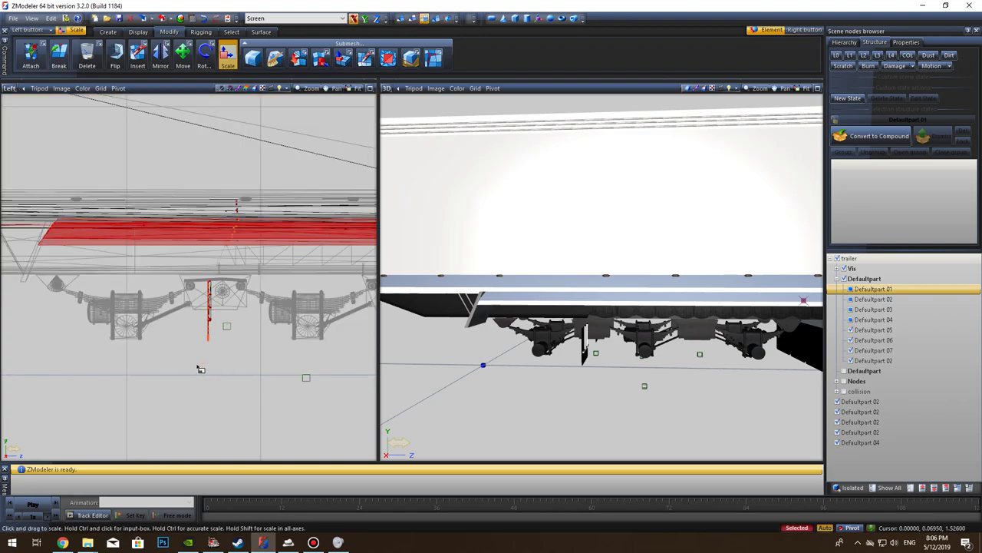
scroll(209, 354, "up", 2)
right_click_drag(220, 356, 191, 269)
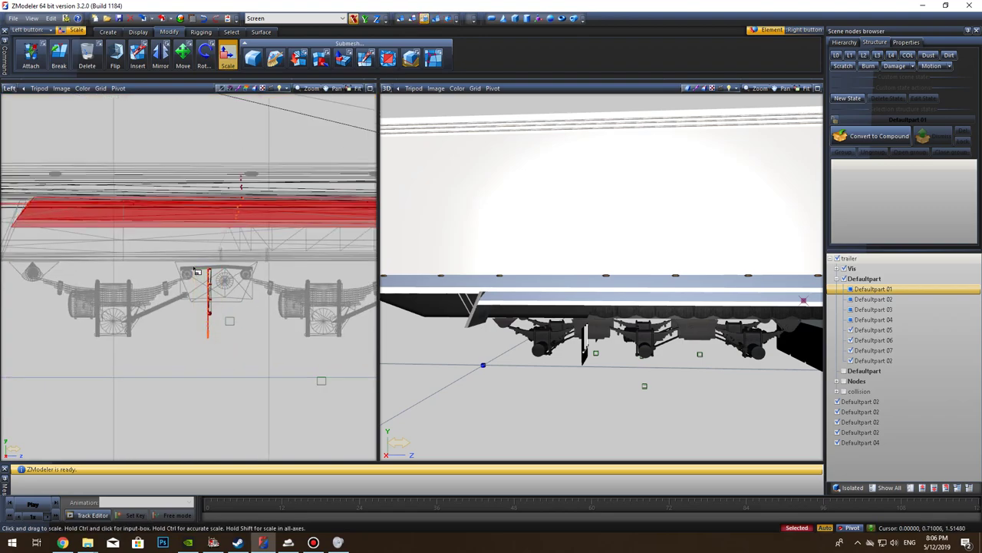
left_click(321, 57)
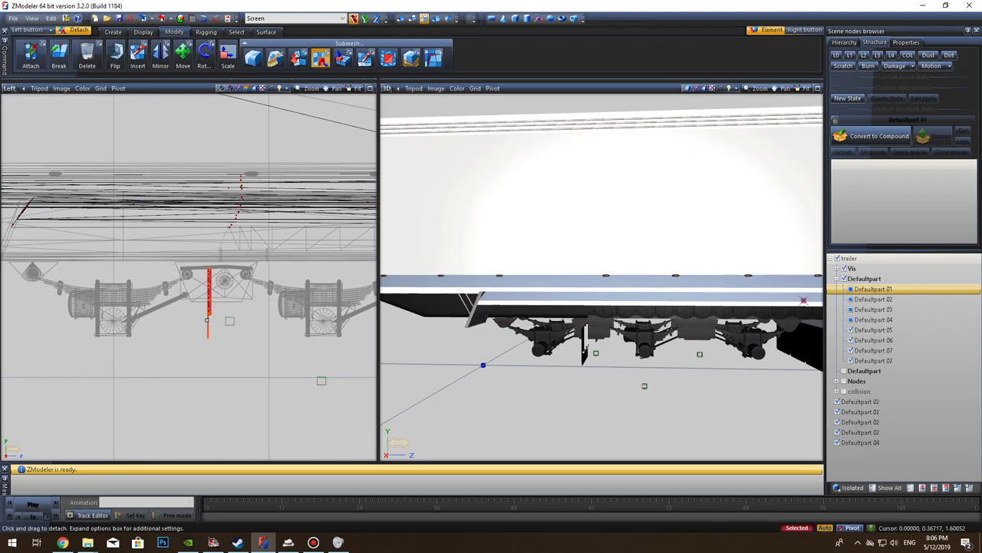
left_click(210, 313)
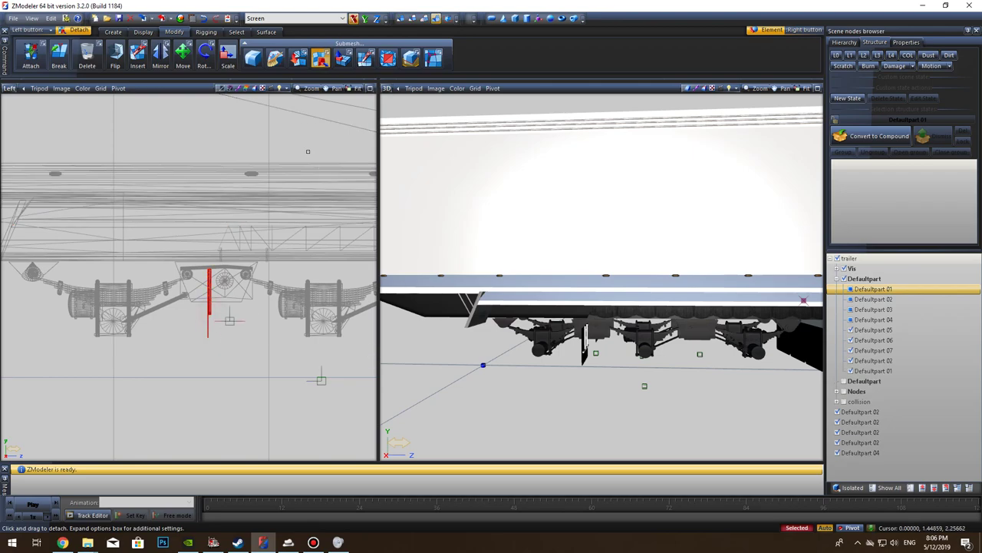
Step: Move the detached vertical mud flap horizontally forward until it sits beneath the slanted mudguard ahead of the first axle
left_click(436, 18)
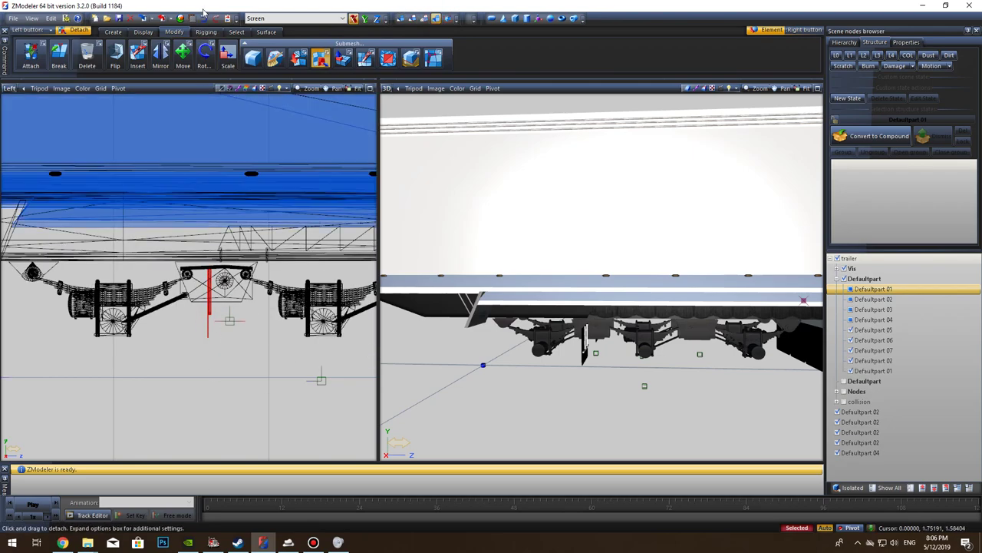
left_click(183, 58)
scroll(210, 362, "down", 2)
middle_click_drag(149, 399, 250, 396)
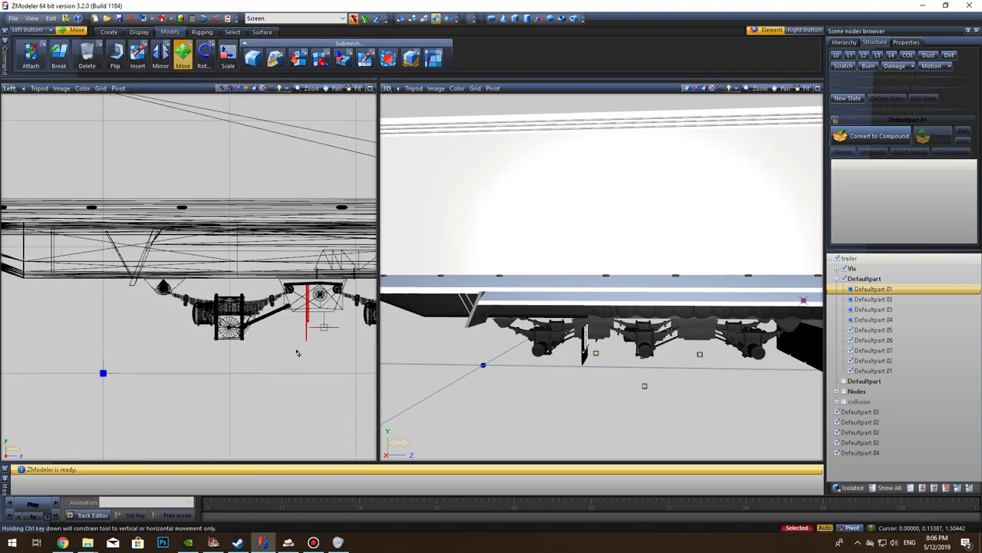
left_click_drag(308, 317, 120, 320)
middle_click_drag(631, 429, 528, 425)
scroll(523, 425, "down", 2)
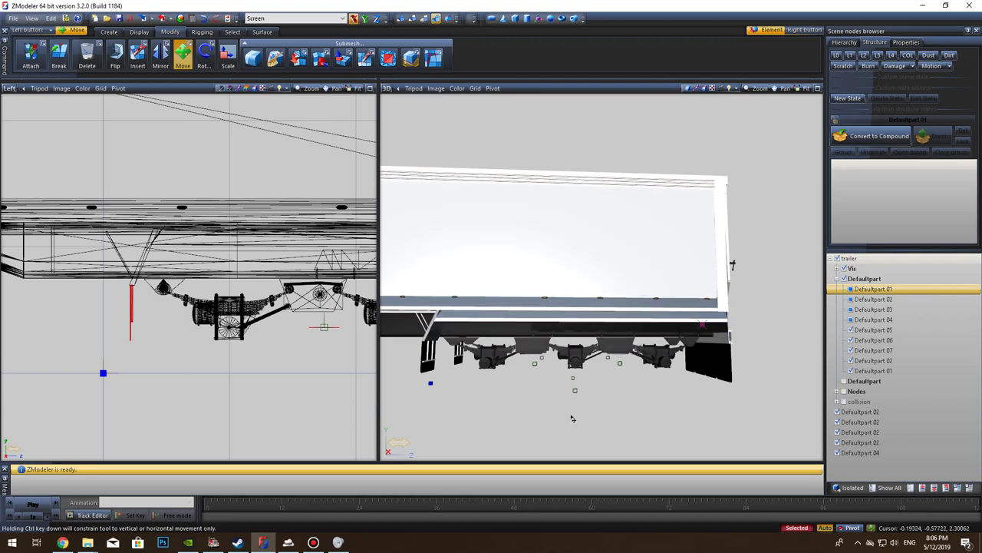
scroll(576, 414, "up", 2)
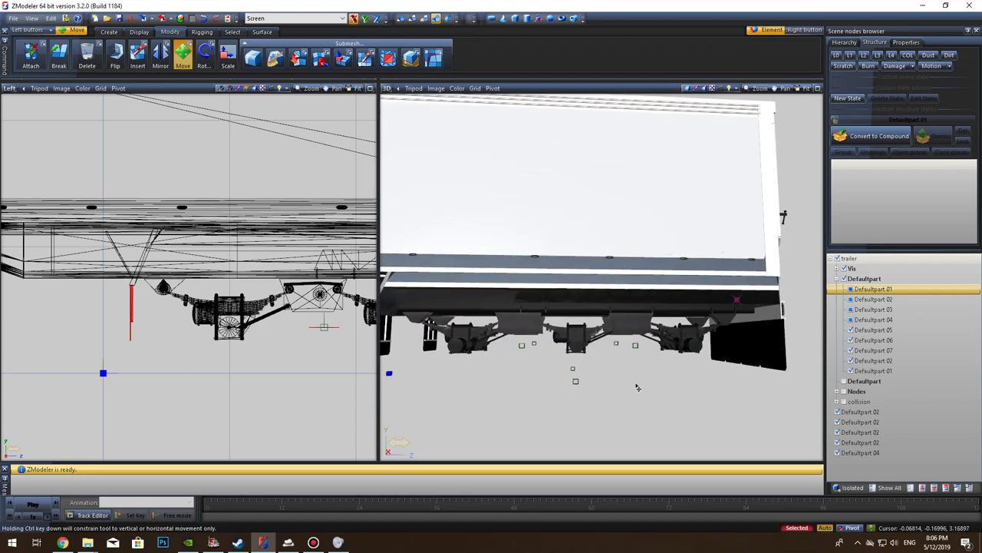
middle_click_drag(649, 388, 620, 399)
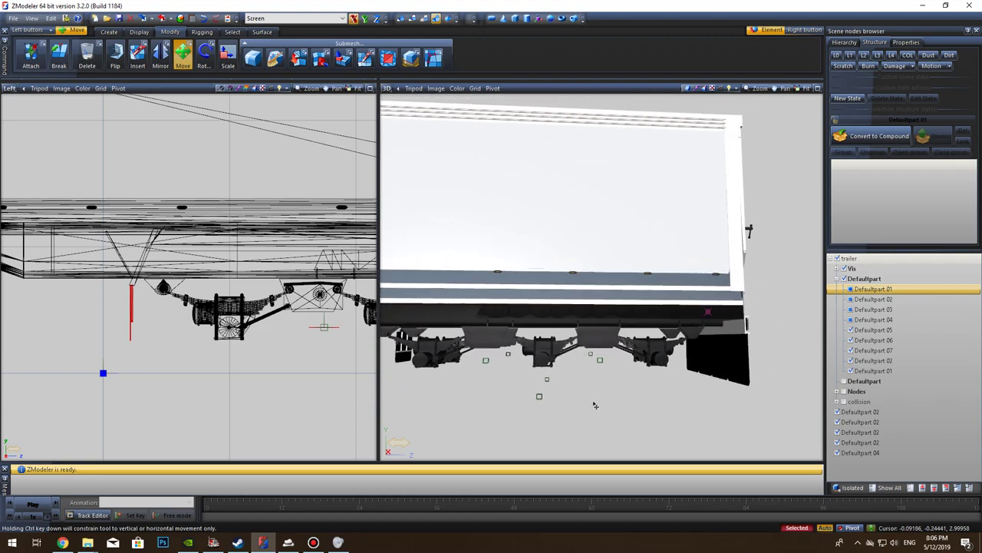
scroll(602, 388, "up", 3)
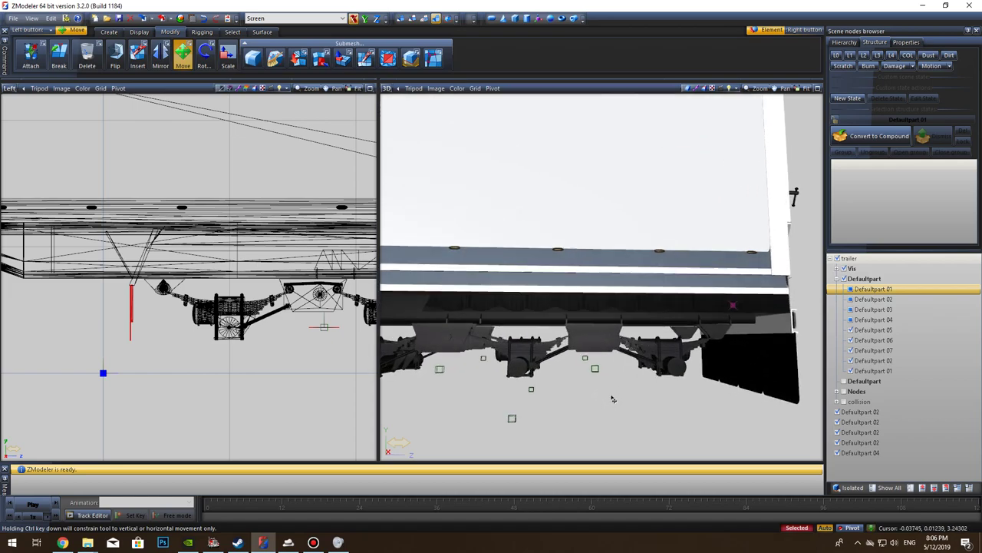
Step: Hide Defaultpart 01 through Defaultpart 06 in the first Defaultpart group, keeping the Defaultpart 07 strip displayed
left_click(850, 290)
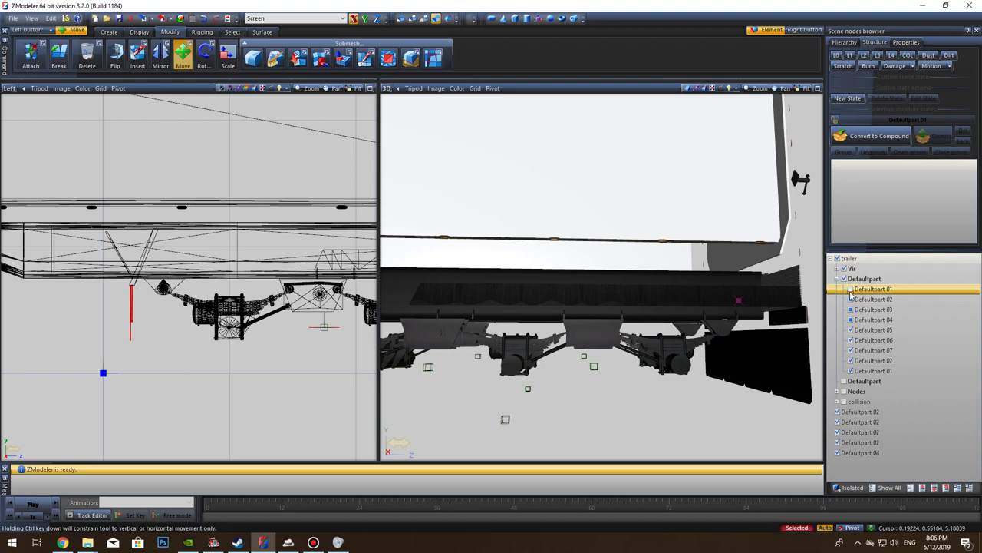
middle_click_drag(610, 350, 678, 382)
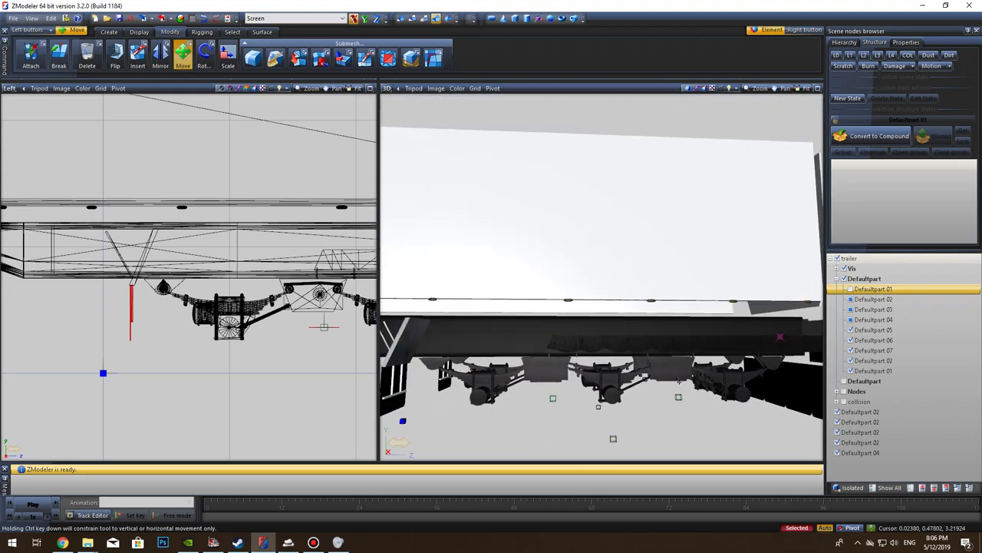
left_click(850, 299)
left_click(850, 299)
left_click(850, 299)
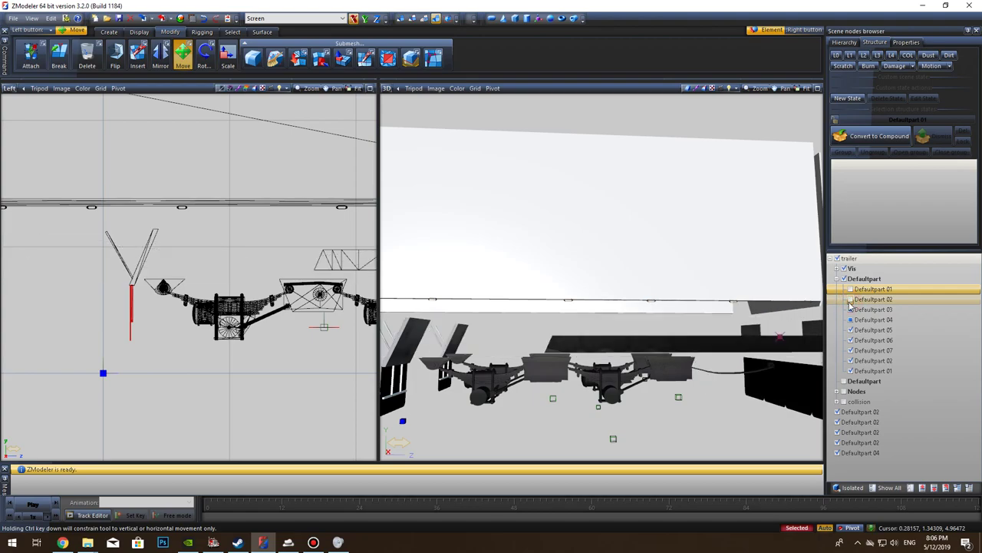
left_click(851, 299)
left_click(850, 300)
left_click(850, 309)
left_click(851, 319)
left_click(851, 330)
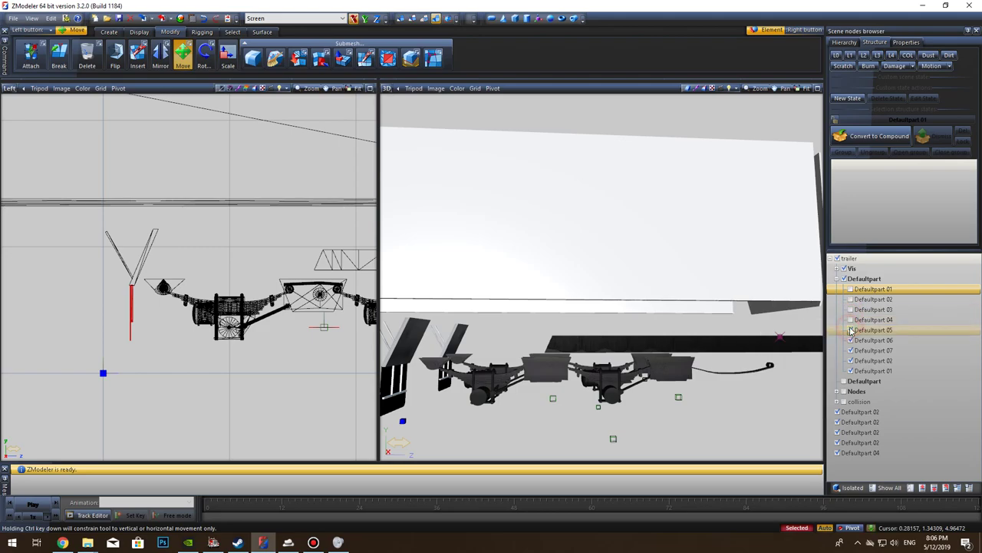
left_click(850, 340)
left_click(850, 350)
left_click(850, 350)
Step: Select the Defaultpart 07 strip that runs lengthwise above the axles
middle_click_drag(338, 339, 152, 351)
scroll(160, 341, "down", 3)
middle_click_drag(214, 332, 148, 342)
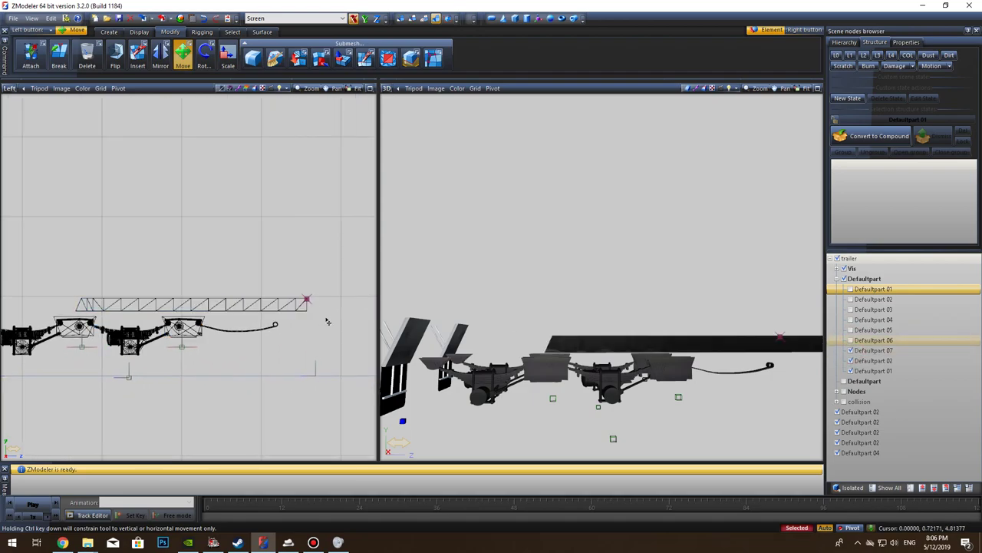
left_click(311, 305)
middle_click_drag(589, 329, 550, 341)
middle_click_drag(303, 325, 298, 346)
Step: Try to scale the selected strip lengthwise from its rear end
left_click(228, 55)
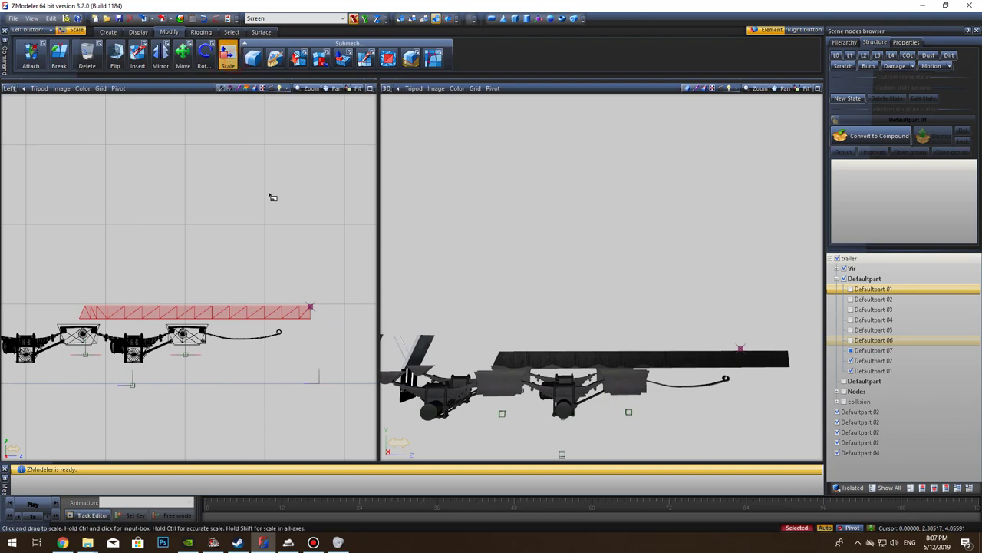
mouse_move(283, 310)
left_mouse_down()
mouse_move(283, 284)
mouse_move(298, 305)
left_mouse_up()
left_click(205, 20)
Step: Copy the strip forward over the front axles and move the copy so its front end meets the slanted mudguard
left_click(107, 32)
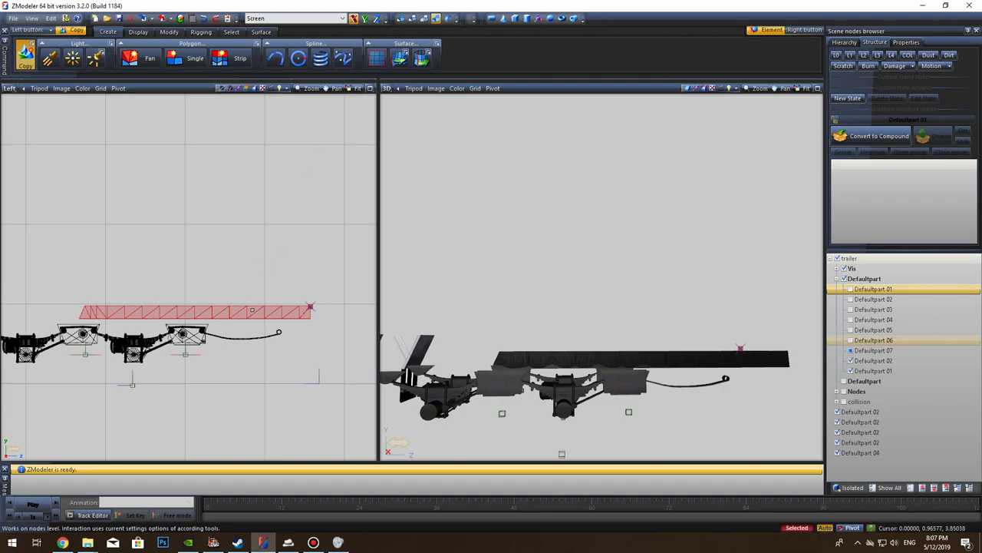
left_click_drag(252, 316, 143, 318)
middle_click_drag(165, 264, 307, 259)
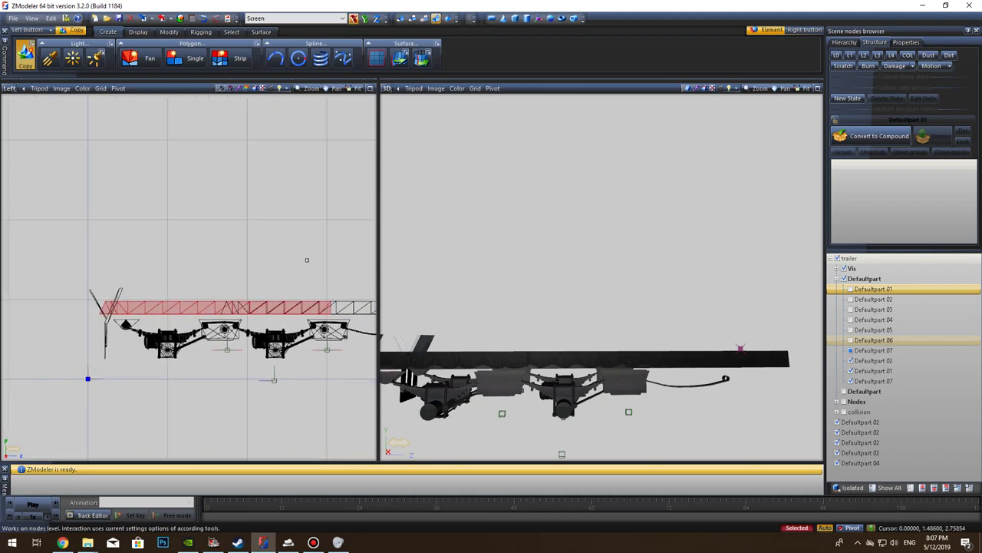
left_click(168, 32)
left_click(182, 53)
scroll(202, 286, "up", 2)
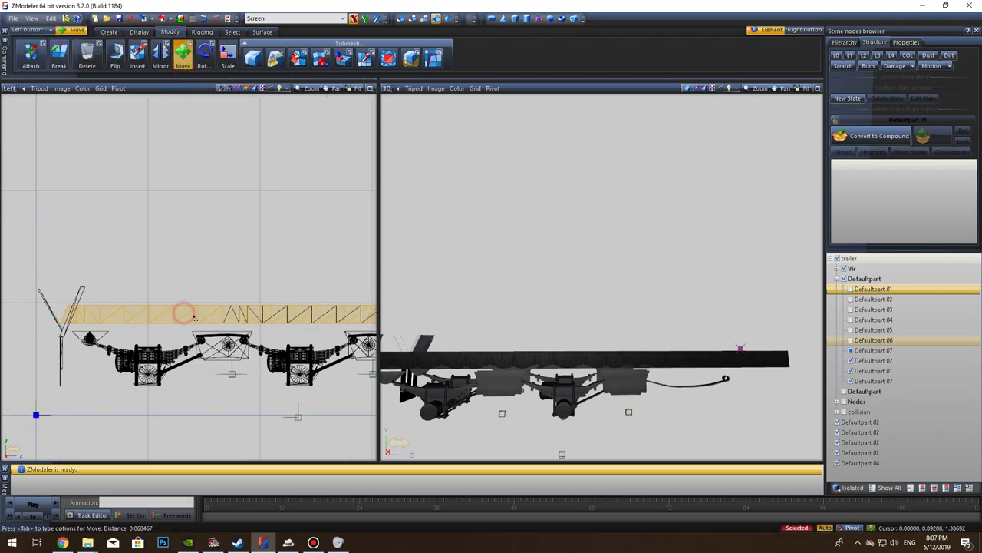
left_click(201, 320)
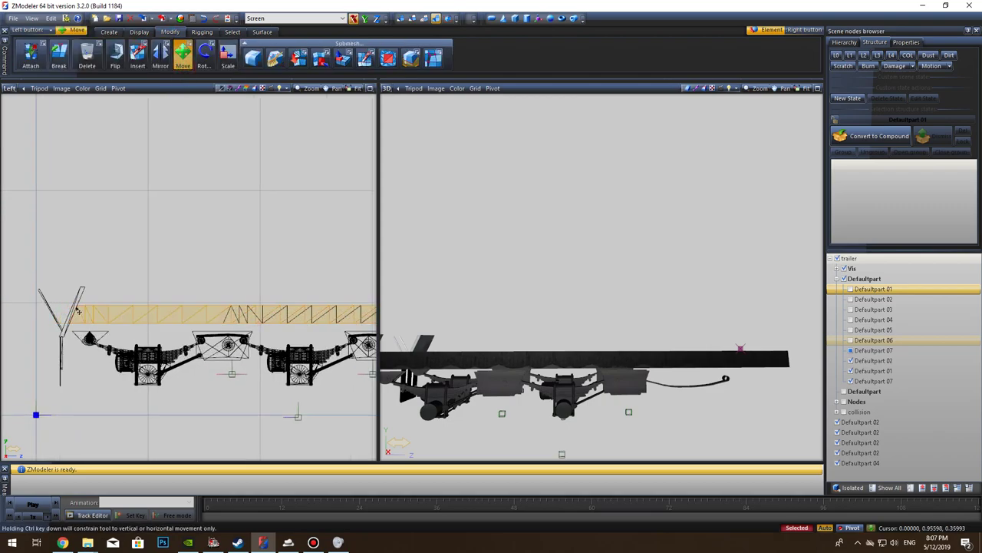
Step: Scale the copied strip shorter lengthwise, using its front end at the mudguard as the pivot
left_click(228, 54)
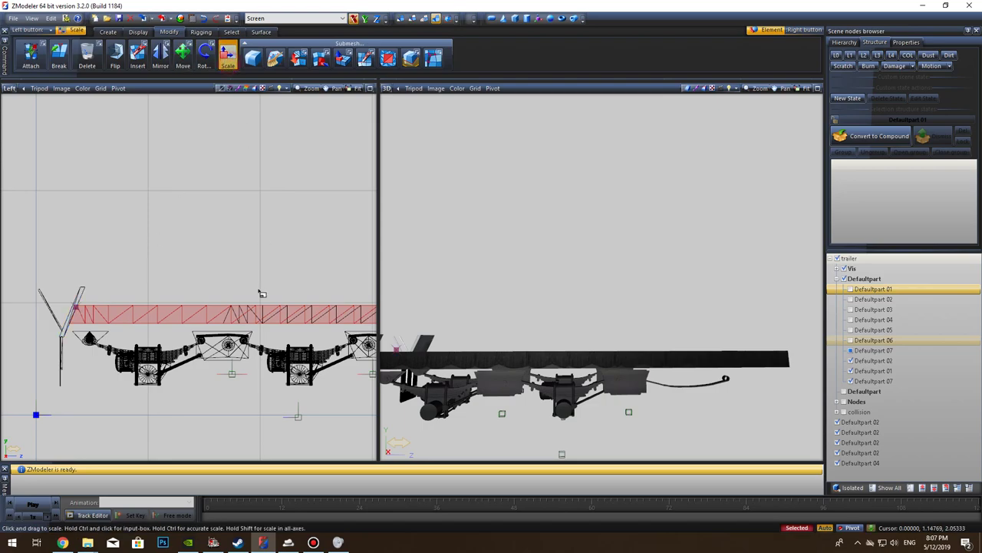
left_click_drag(214, 321, 194, 389)
scroll(164, 269, "down", 3)
left_click_drag(123, 286, 138, 269)
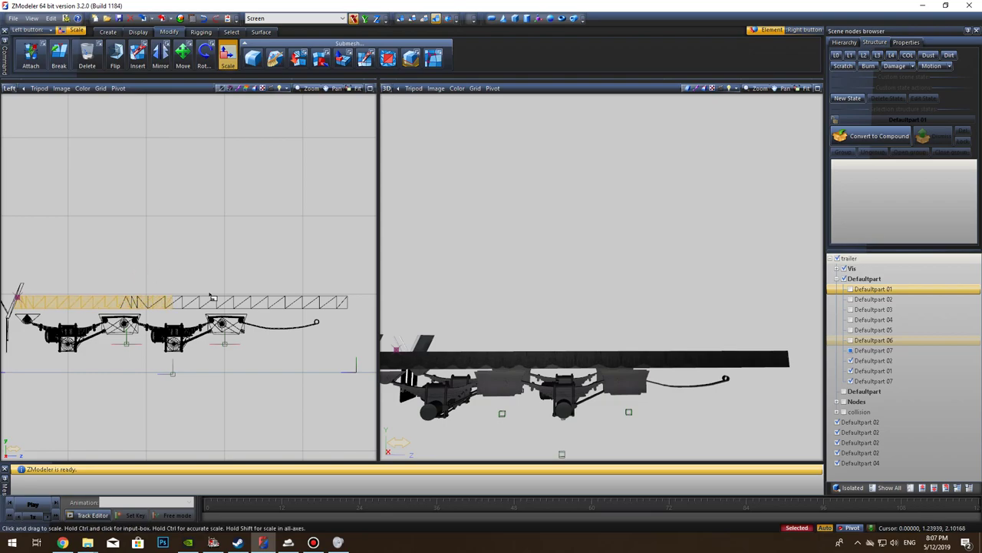
Step: Scale the original strip shorter from its rear end so its front end meets the copy above the middle axle
left_click_drag(280, 300, 286, 325)
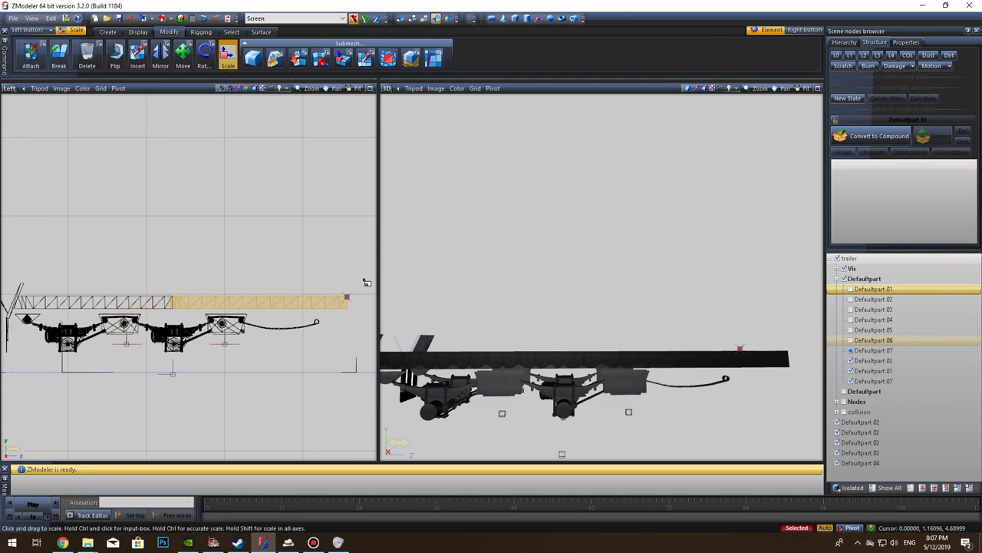
scroll(623, 323, "up", 5)
scroll(622, 327, "down", 6)
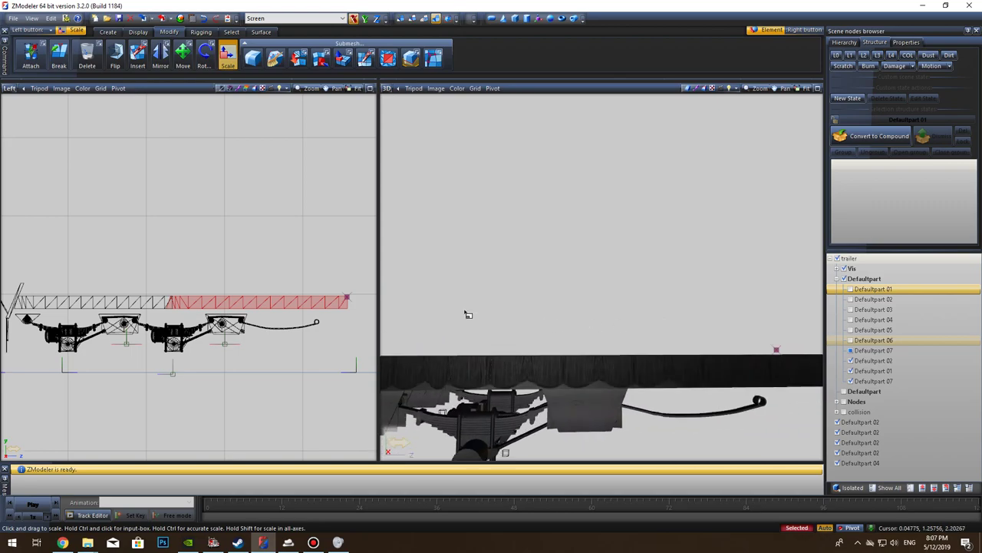
mouse_move(554, 308)
middle_mouse_down()
mouse_move(649, 287)
mouse_move(702, 305)
mouse_move(594, 287)
mouse_move(536, 303)
middle_mouse_up()
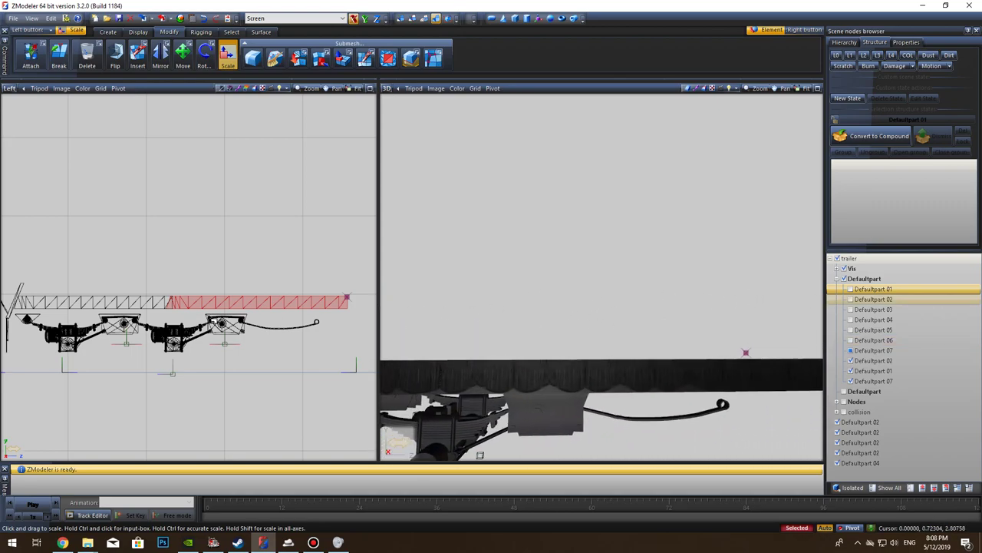
scroll(175, 323, "up", 2)
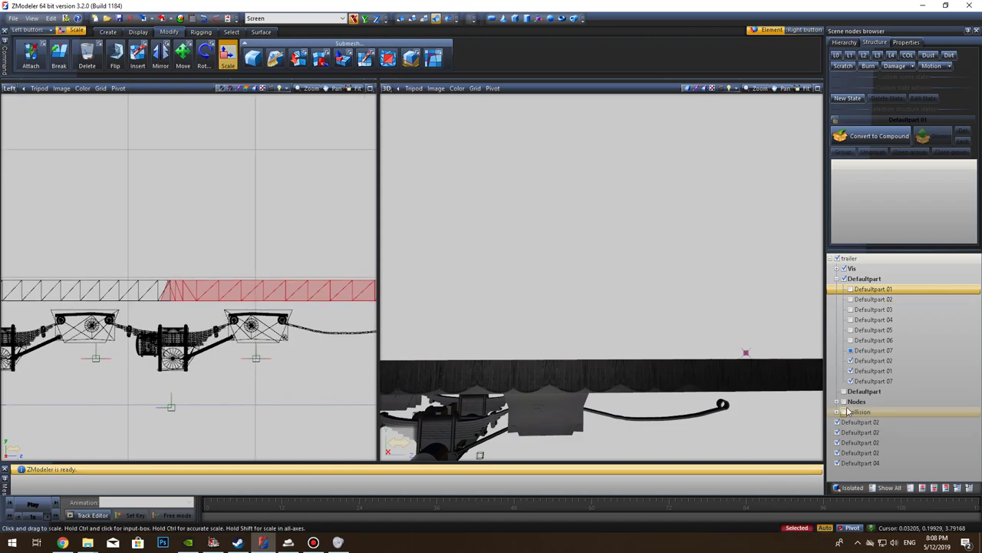
Step: Show Defaultpart 01 through Defaultpart 06 again and check the joined strips on the complete trailer
left_click(851, 340)
left_click(850, 330)
left_click(850, 320)
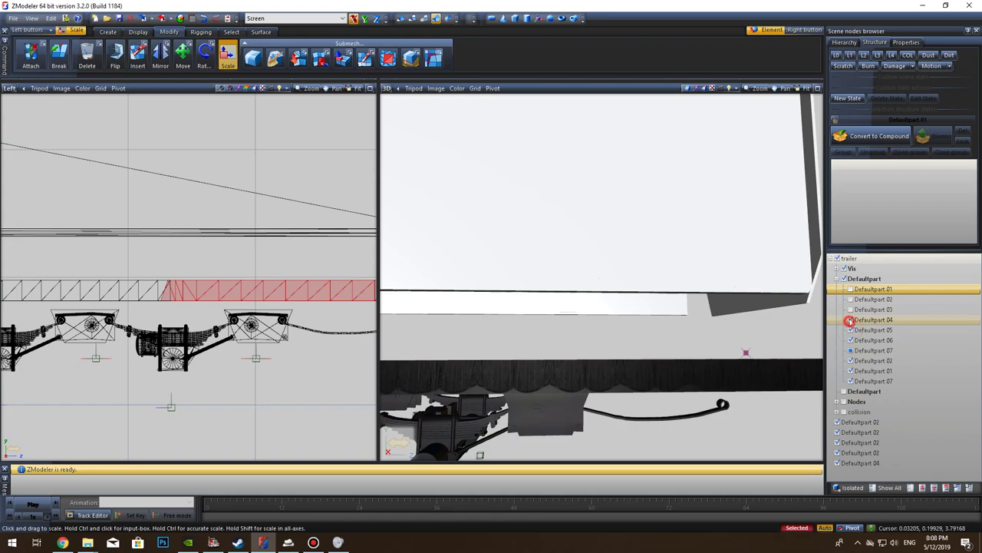
left_click(851, 310)
left_click(850, 299)
left_click(850, 288)
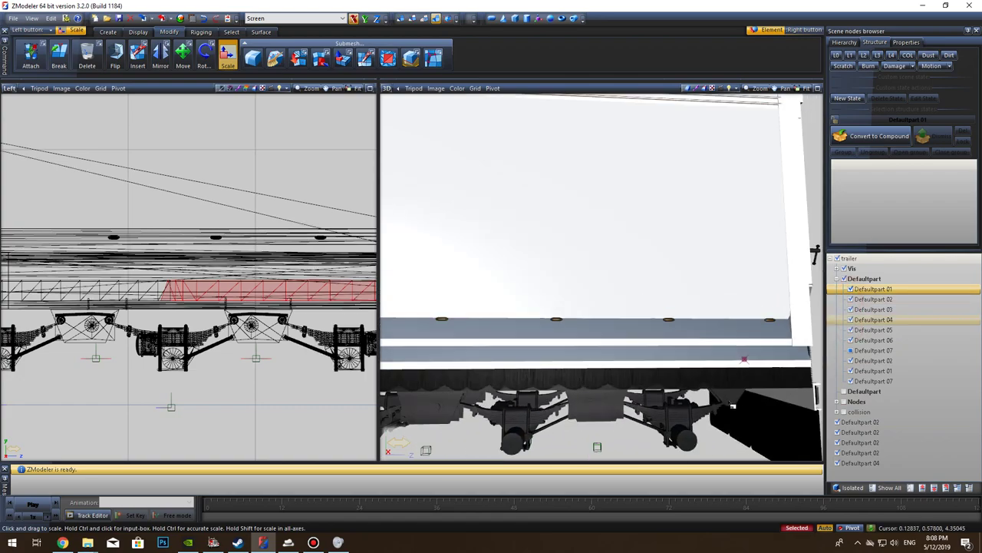
scroll(730, 402, "down", 2)
middle_click_drag(728, 406, 786, 335)
middle_click_drag(752, 386, 594, 393)
middle_click_drag(673, 371, 700, 402)
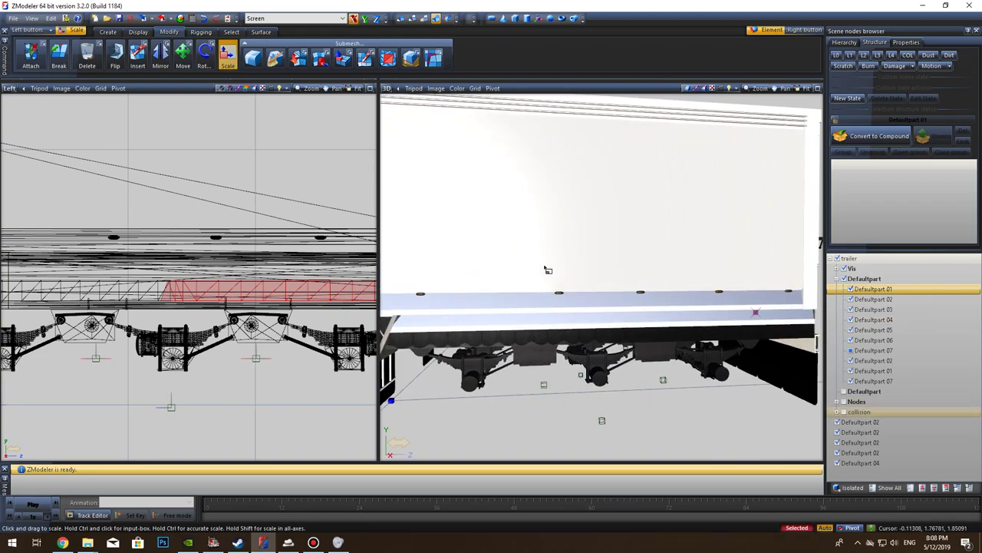
middle_click_drag(647, 340, 664, 362)
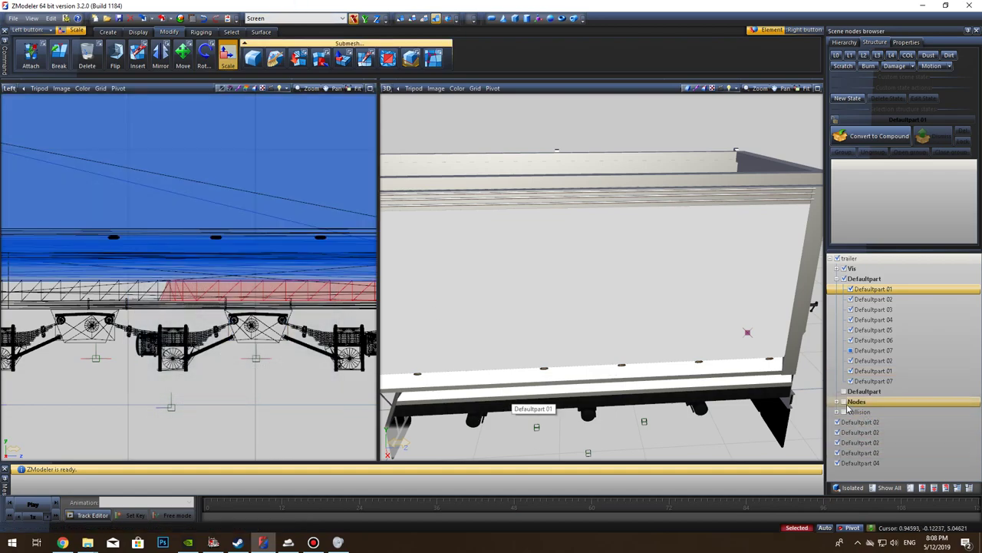
Step: Display the Nodes group and inspect the dummies along the trailer's side and rear
left_click(845, 403)
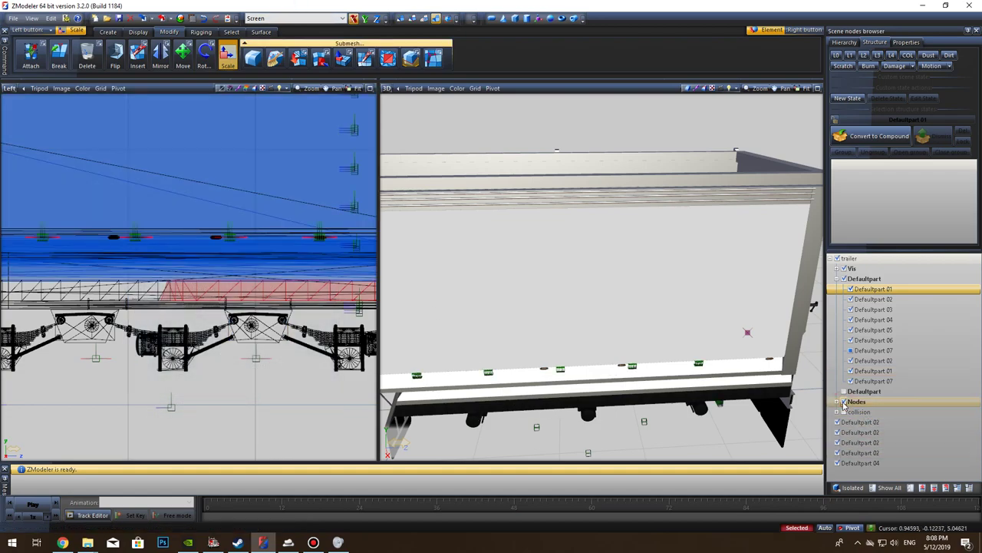
middle_click_drag(605, 415, 820, 369)
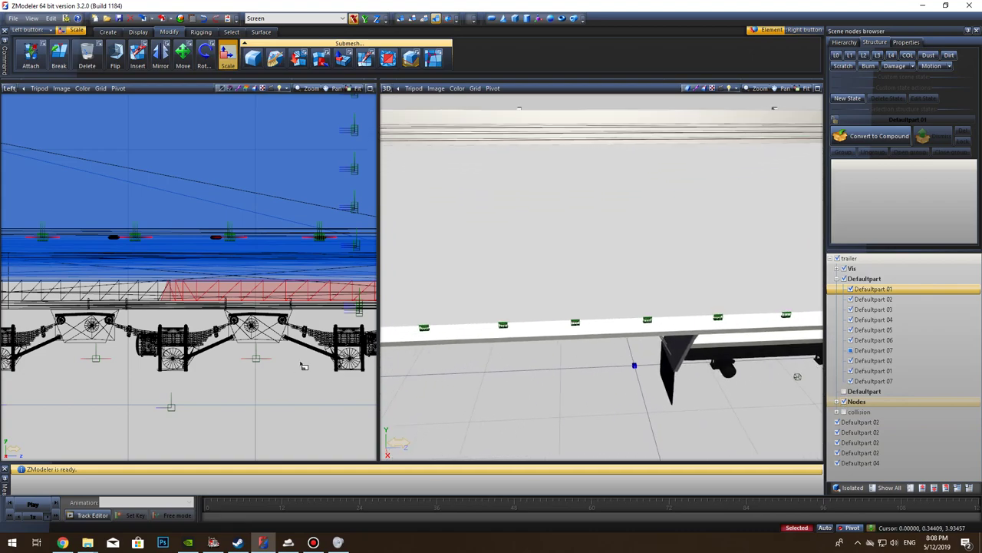
scroll(304, 366, "down", 5)
middle_click_drag(366, 379, 162, 390)
left_click(251, 253)
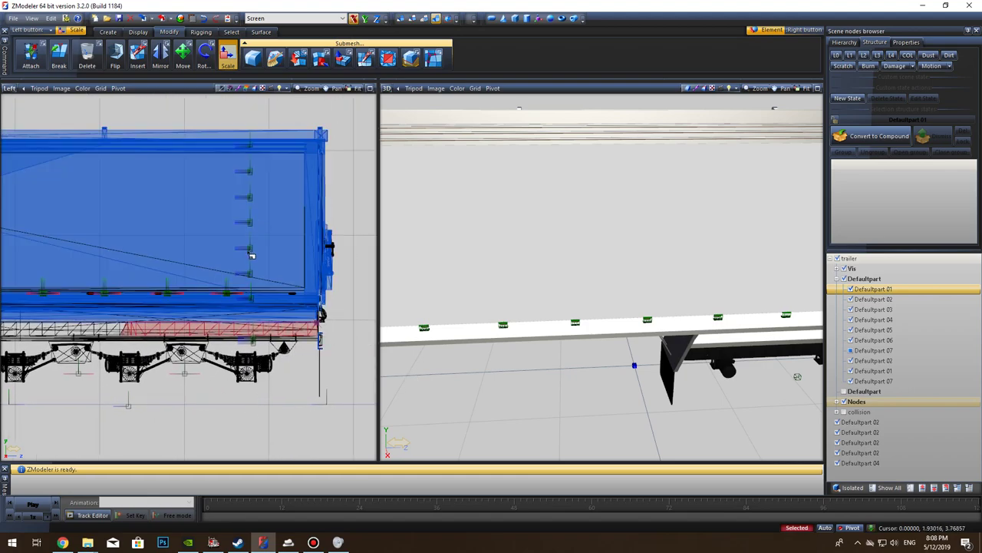
left_click(252, 337)
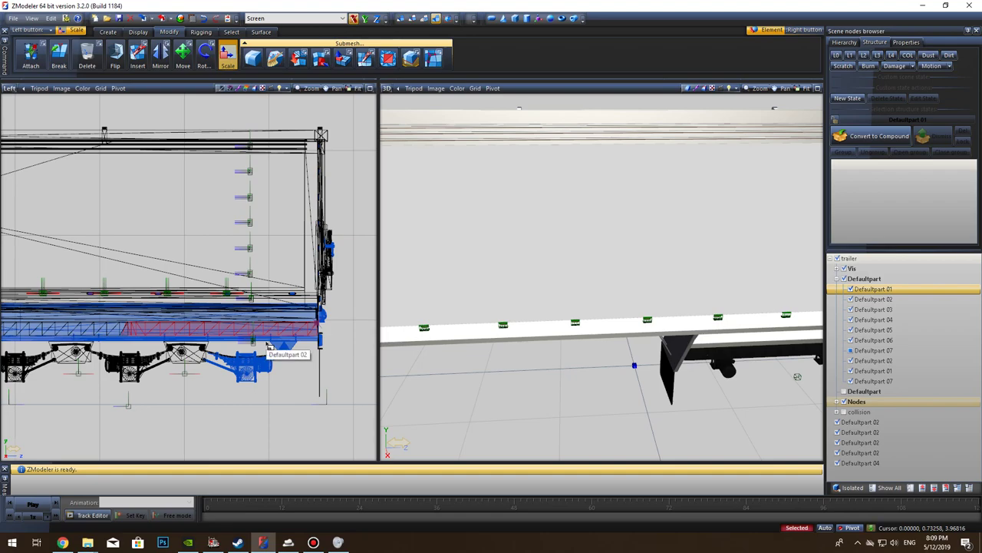
Step: Collapse and hide the edited Defaultpart group, and hide the four loose Defaultpart 02 objects and Defaultpart 04, leaving only the dummies displayed
left_click(838, 278)
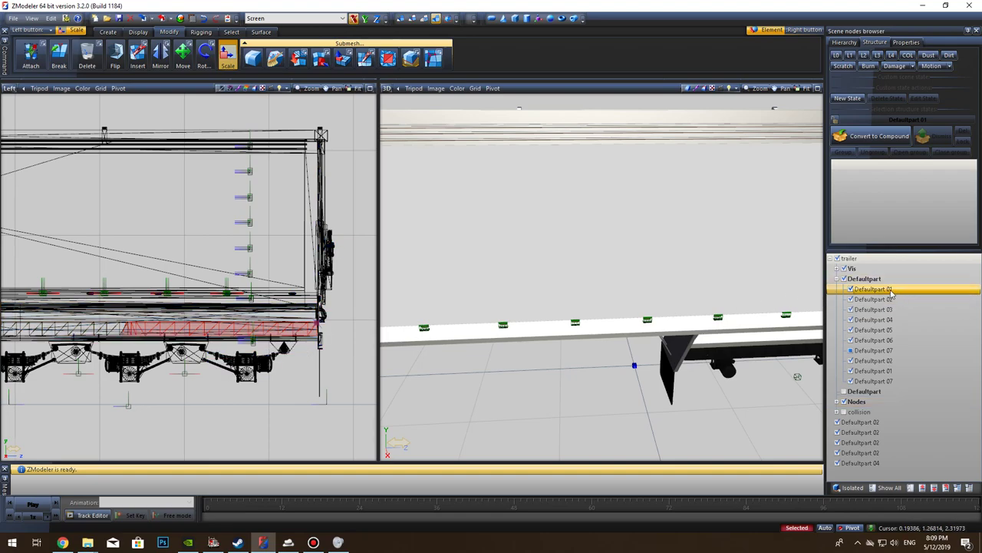
left_click(847, 287)
left_click(843, 278)
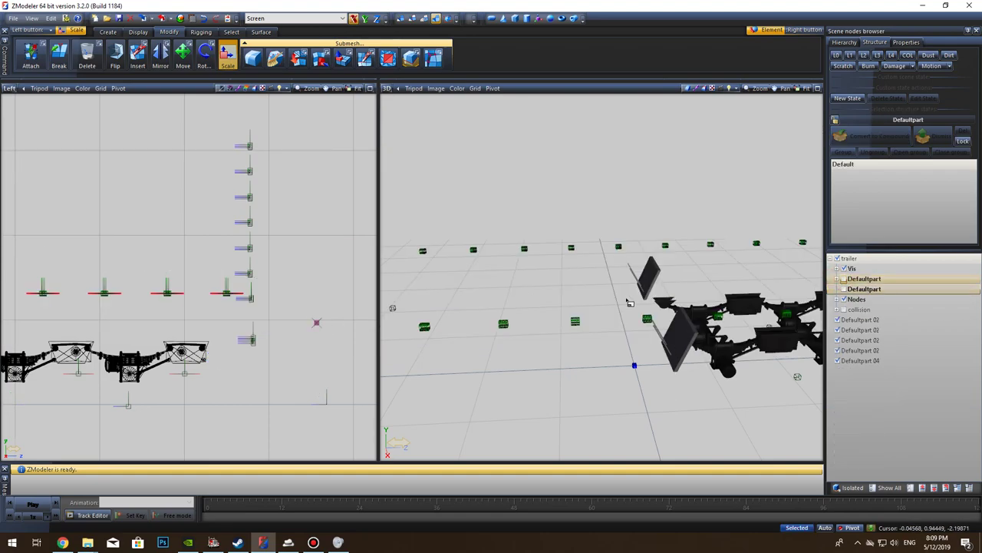
left_click(843, 279)
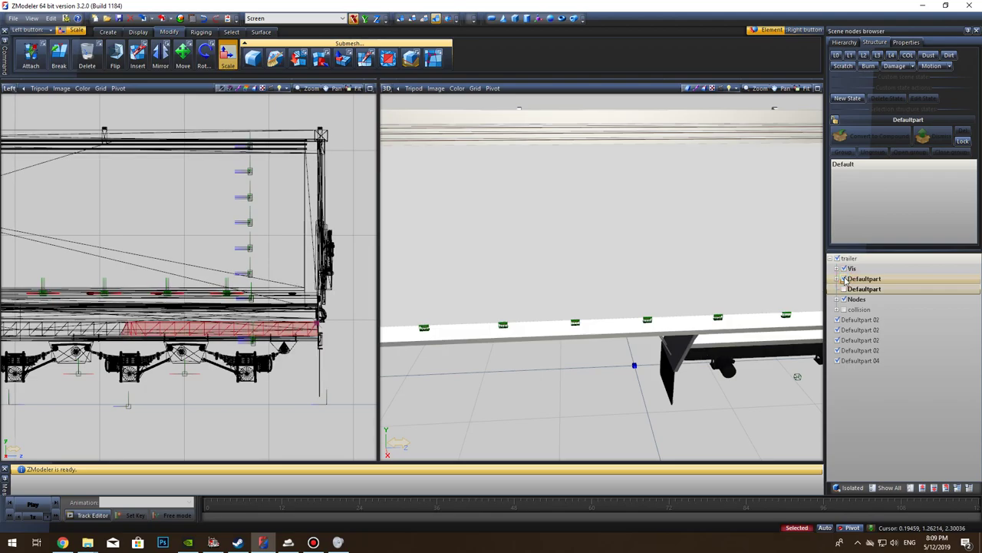
left_click(844, 279)
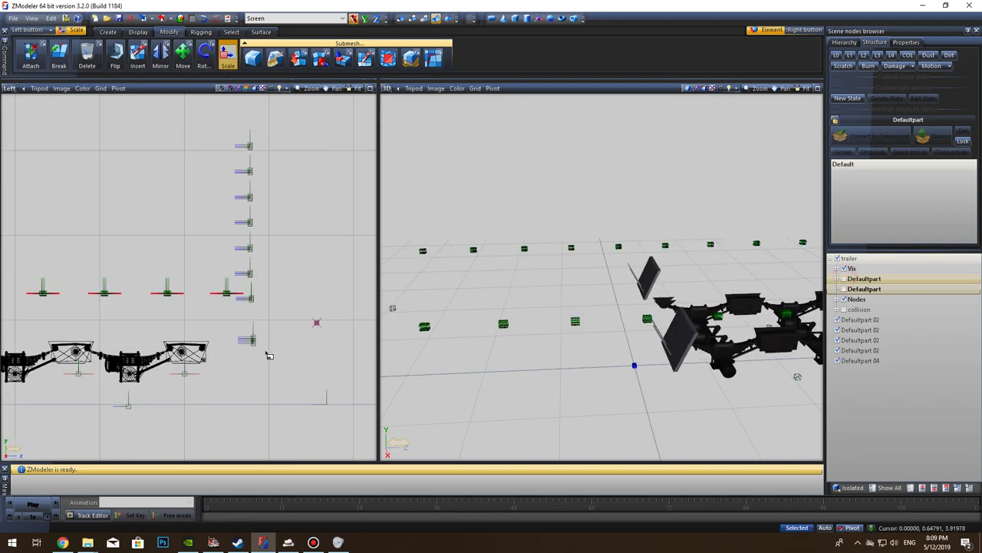
left_click(838, 319)
left_click(837, 330)
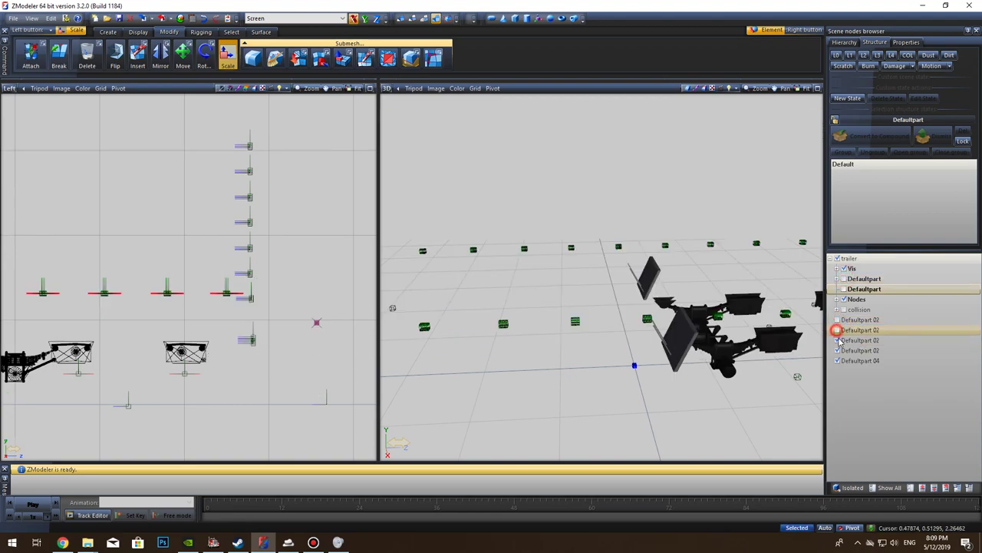
left_click(838, 340)
left_click(837, 350)
left_click(838, 360)
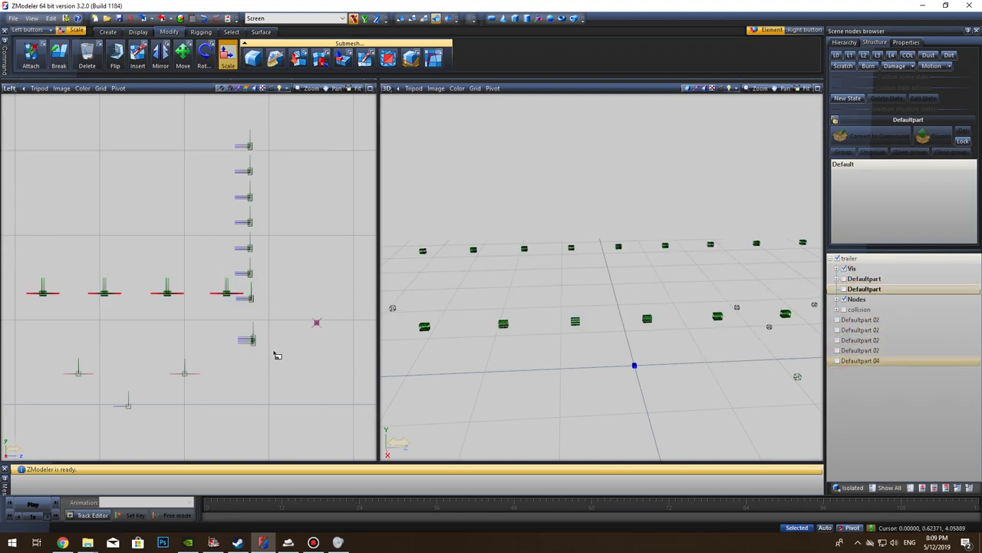
Step: Switch to the Move tool, clear the object selection and turn on the Auto option
left_click(205, 55)
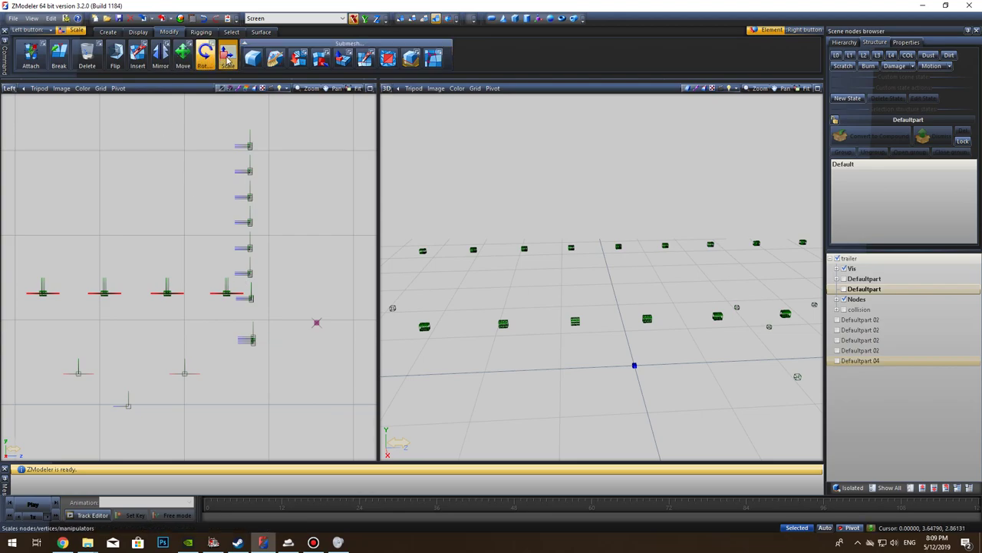
left_click(183, 54)
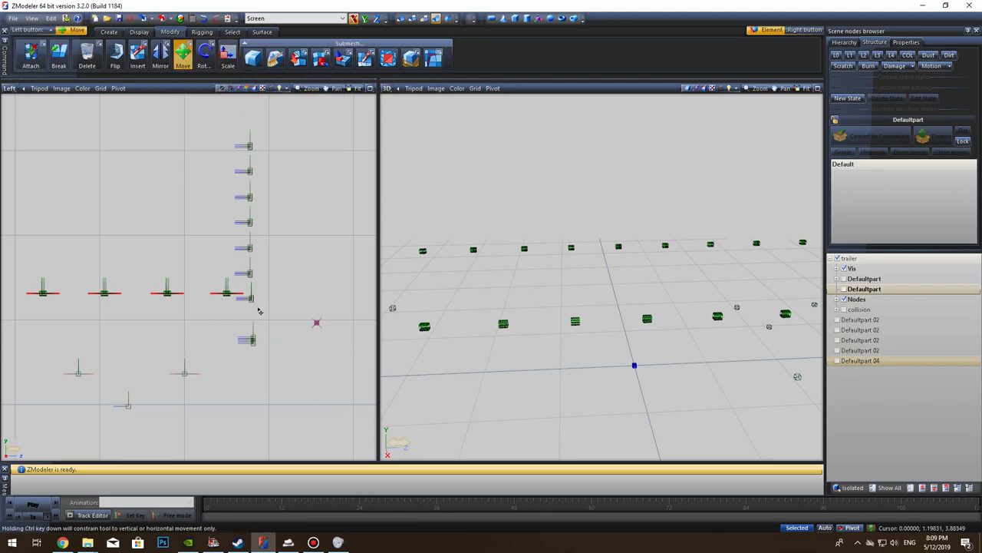
left_click(267, 350)
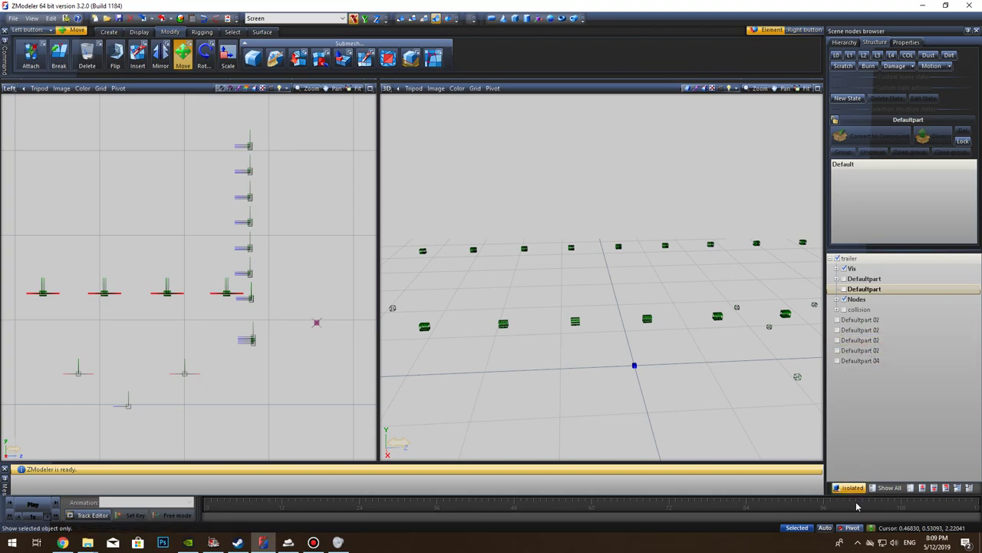
left_click(125, 173)
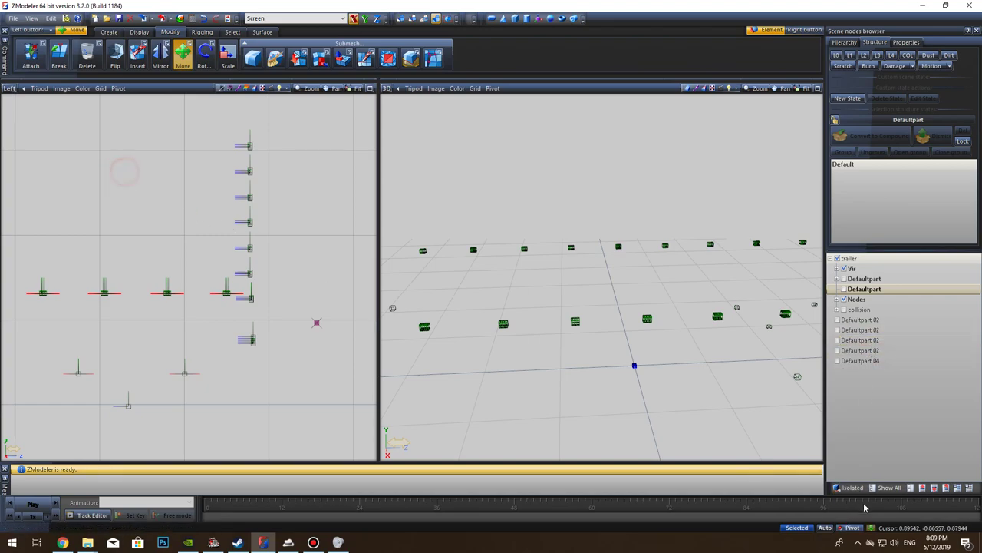
left_click(825, 528)
left_click(172, 192)
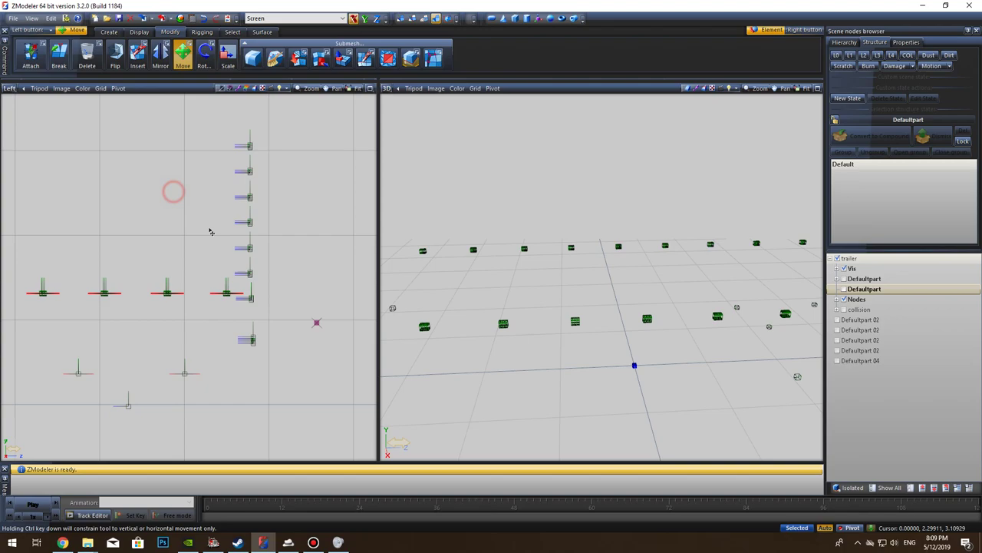
Step: Try to move the rear and rearmost side dummies back to the trailer's new rear end, then undo it and clear the selection
left_click_drag(272, 347, 73, 125)
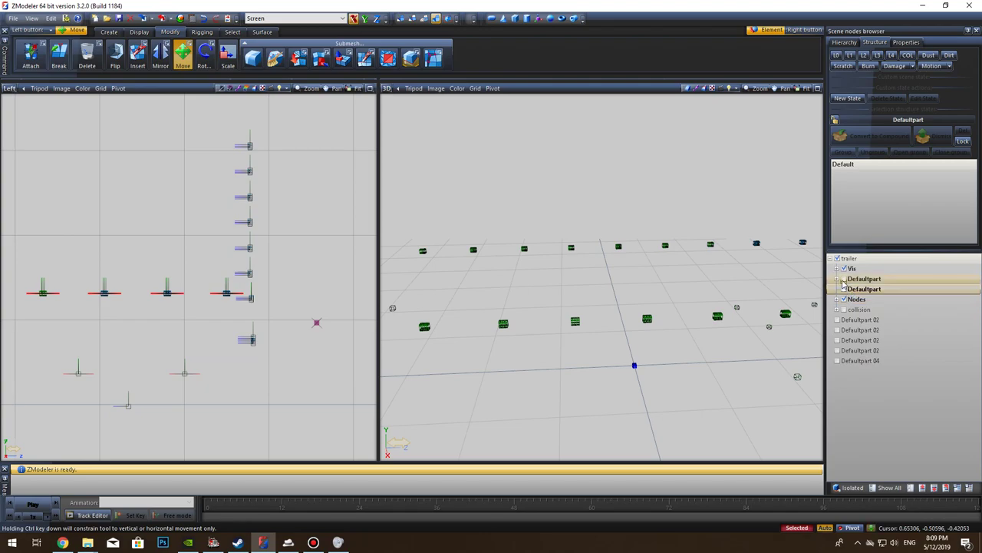
left_click(845, 279)
left_click(843, 280)
left_click(844, 280)
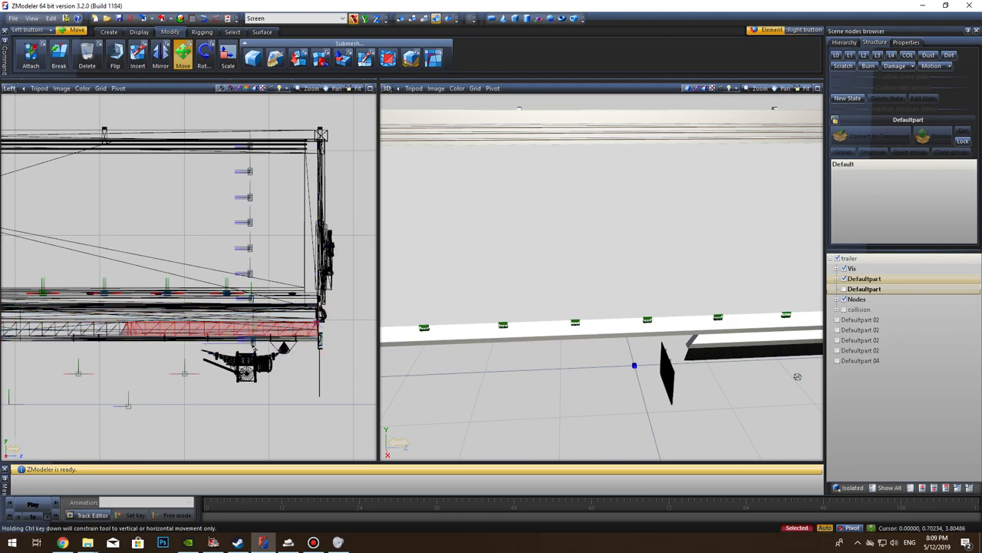
left_click_drag(254, 347, 316, 361)
left_click(175, 46)
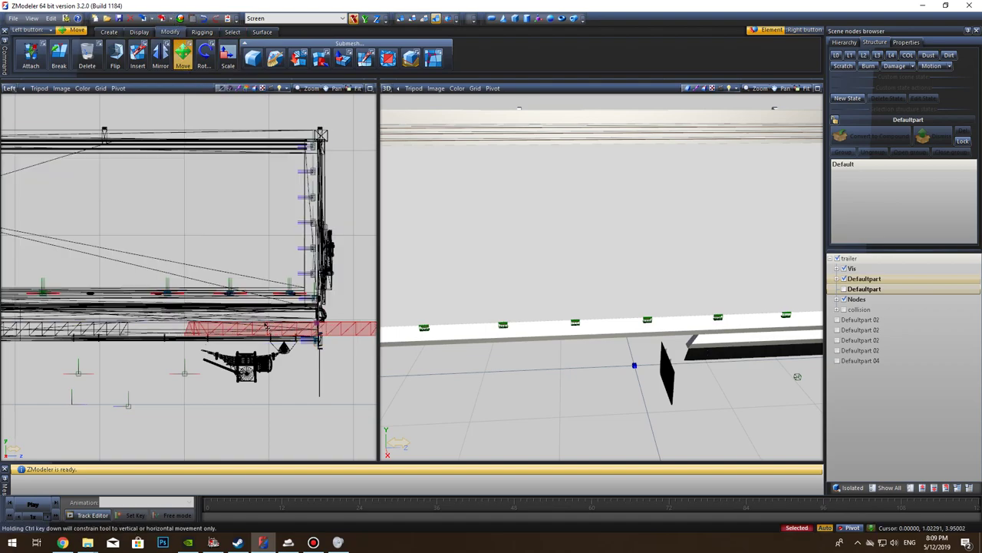
left_click(203, 19)
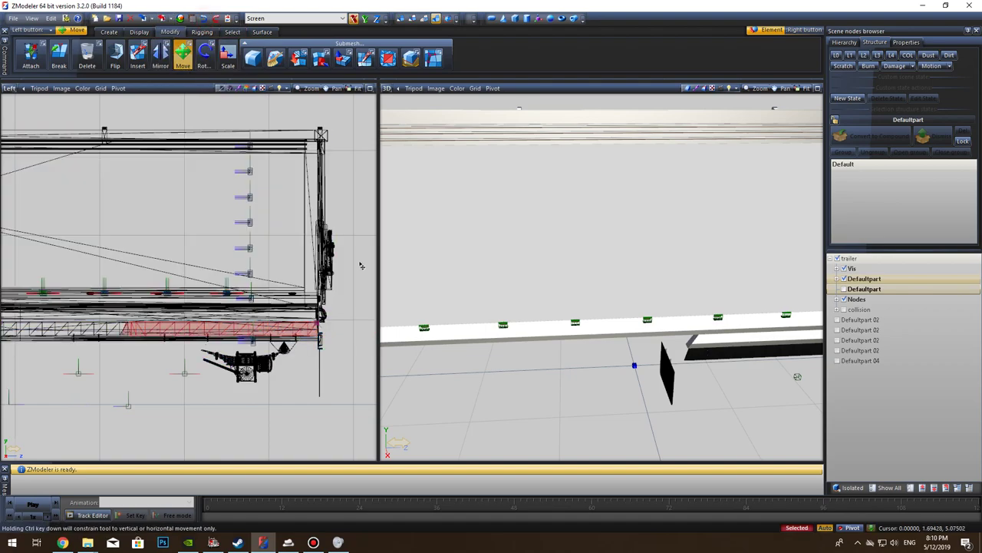
left_click(362, 294)
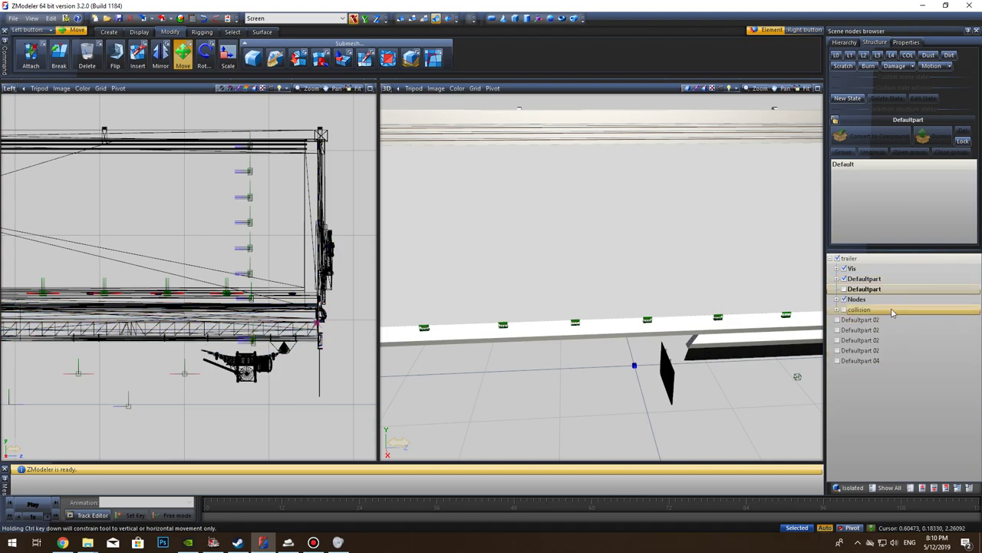
Step: Select the rear dummies and the last two pairs of side dummies, and move them back to the lengthened trailer's rear end
left_click(844, 279)
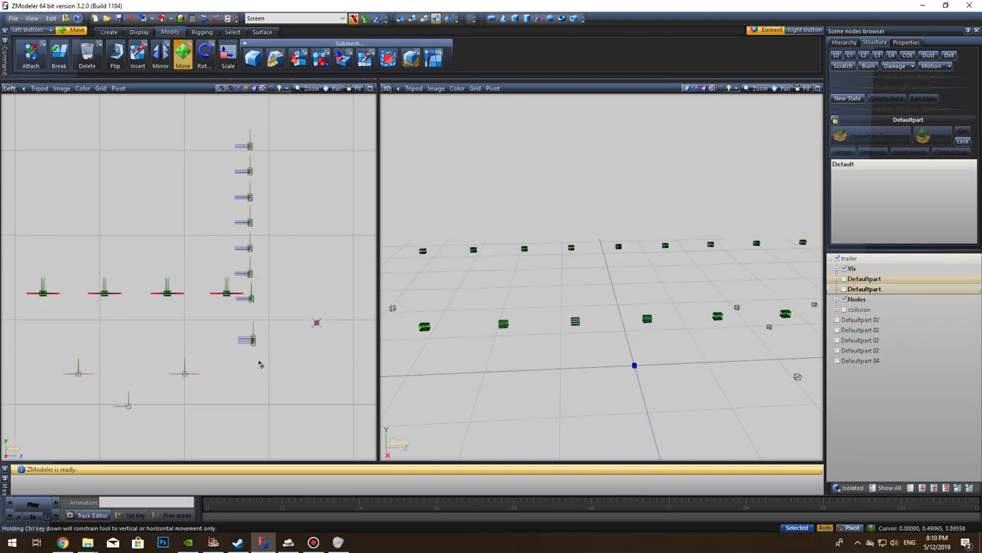
scroll(273, 373, "down", 1)
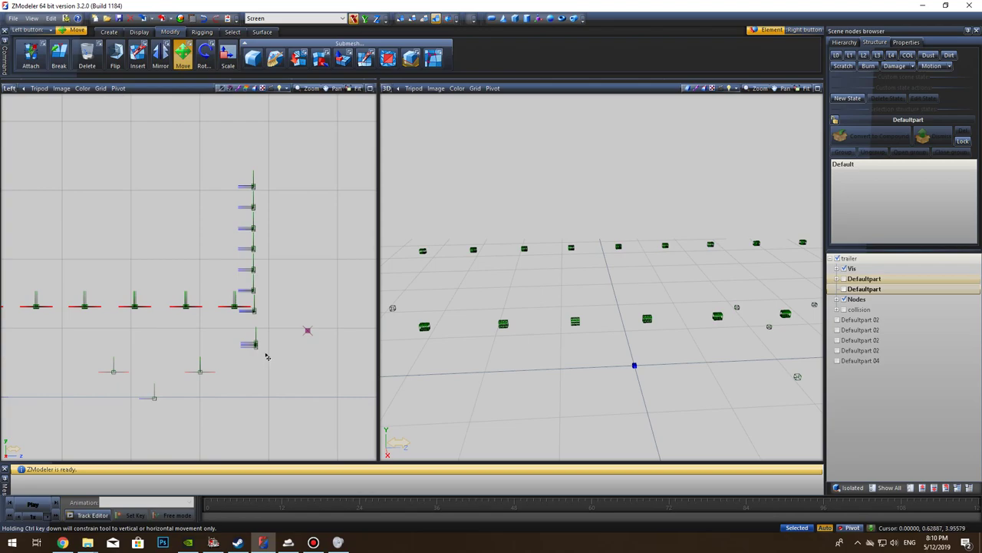
left_click_drag(266, 356, 197, 182)
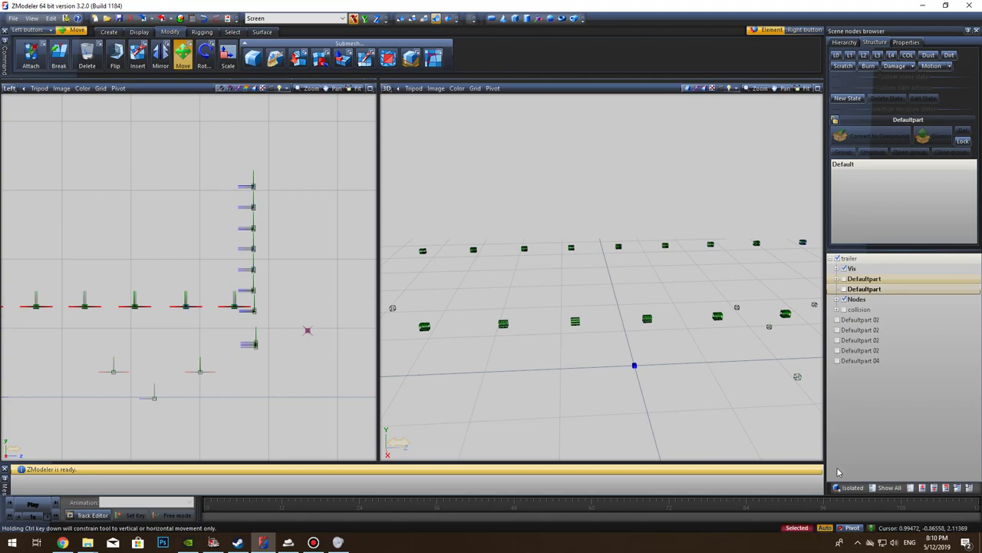
left_click(843, 289)
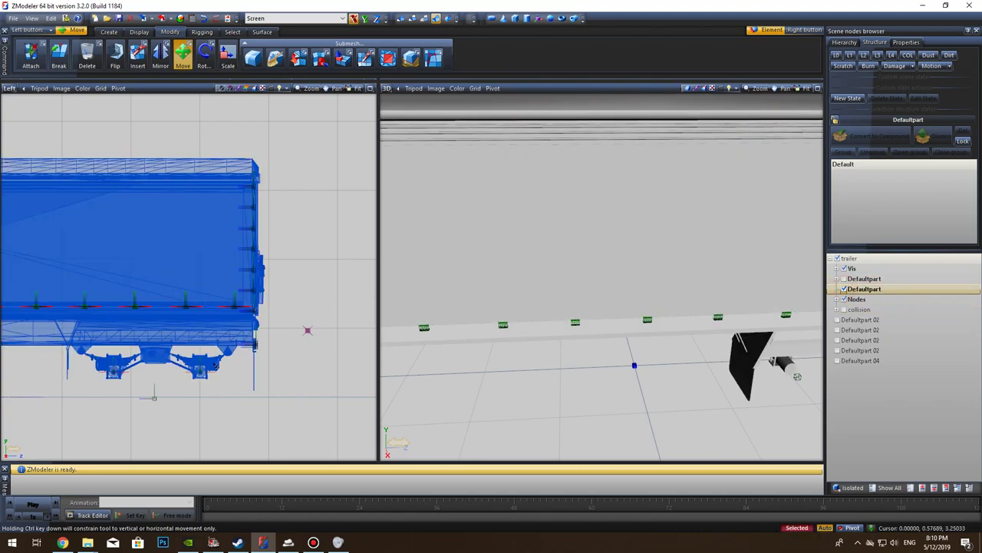
left_click(244, 416)
scroll(236, 416, "up", 3)
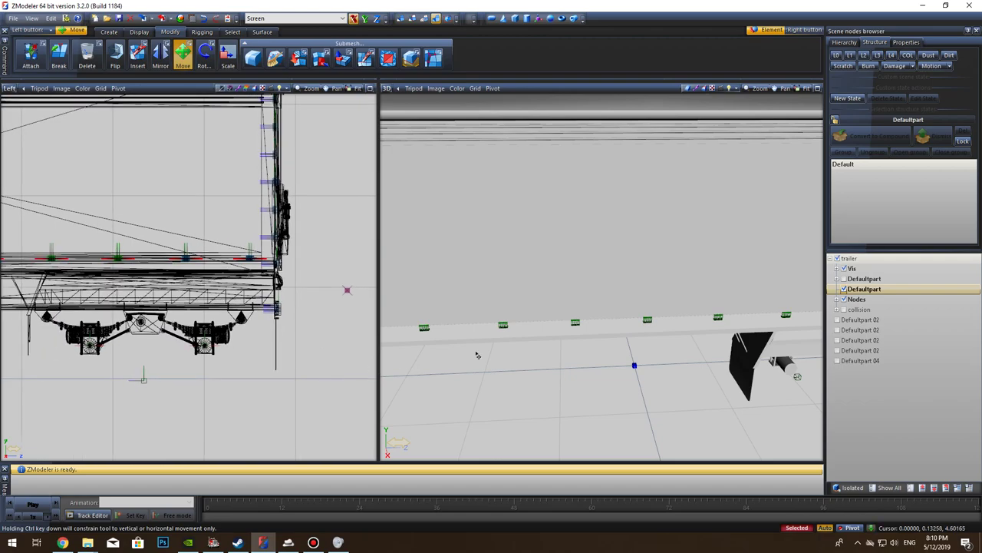
left_click(843, 288)
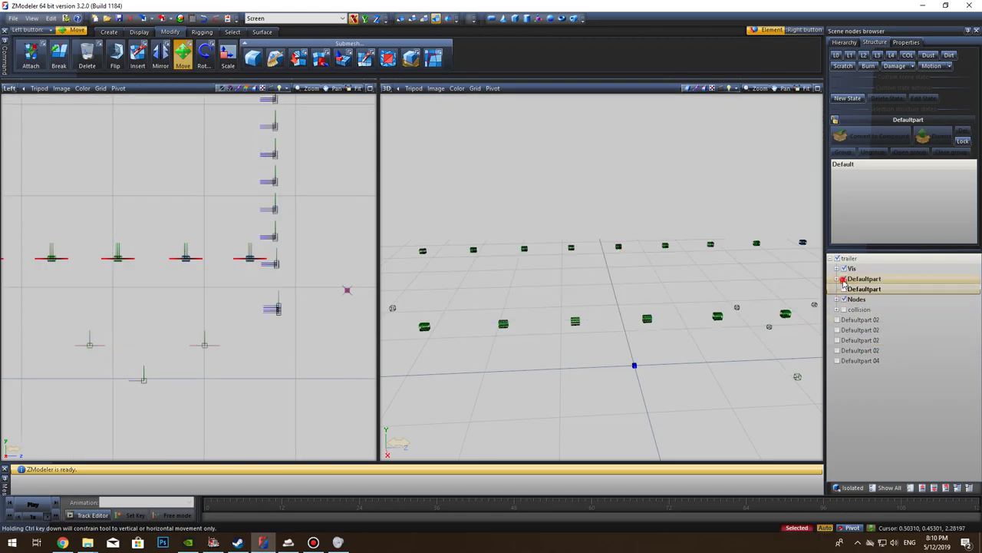
left_click(844, 279)
left_click_drag(279, 318, 352, 327)
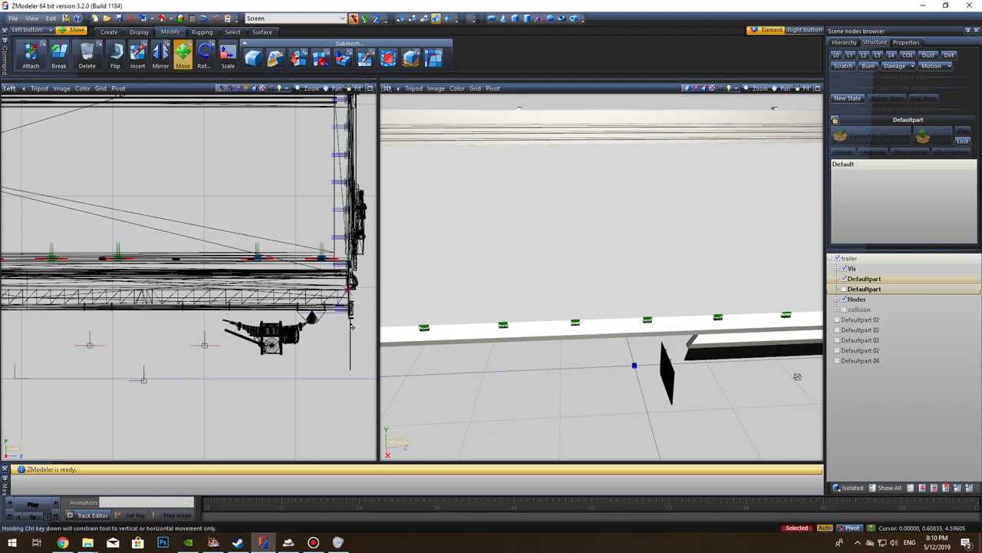
Step: Nudge the selected dummies farther back until the lowest rear ones sit on the lights of the rear bumper
middle_click_drag(799, 399, 450, 326)
scroll(322, 329, "up", 5)
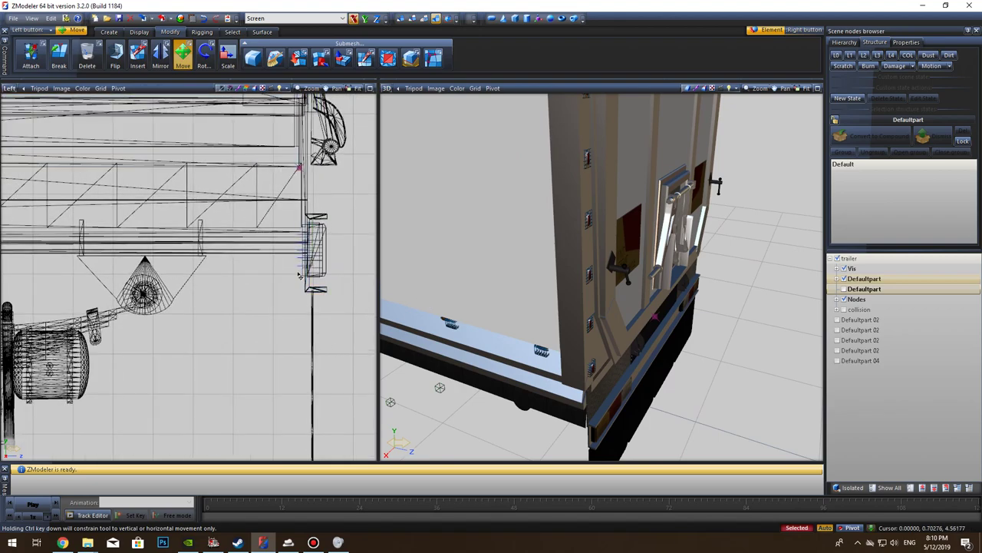
left_click(305, 269)
left_click(304, 261)
left_click_drag(305, 263, 318, 267)
middle_click_drag(493, 382, 524, 366)
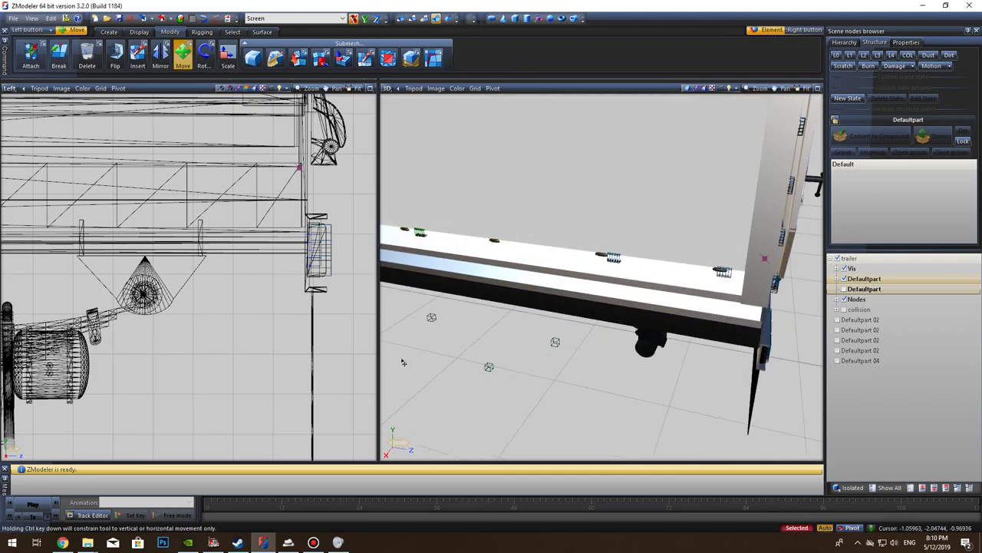
Step: Select only the rearmost pair of side dummies and move it forward about 0.032 onto the last side marker lights
middle_click_drag(193, 282, 311, 387)
scroll(300, 382, "down", 3)
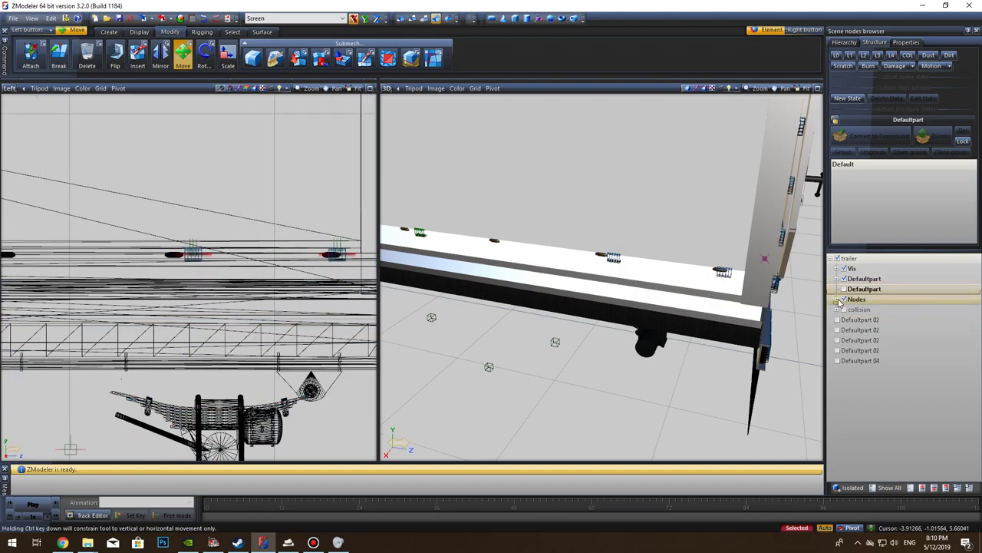
left_click(356, 417)
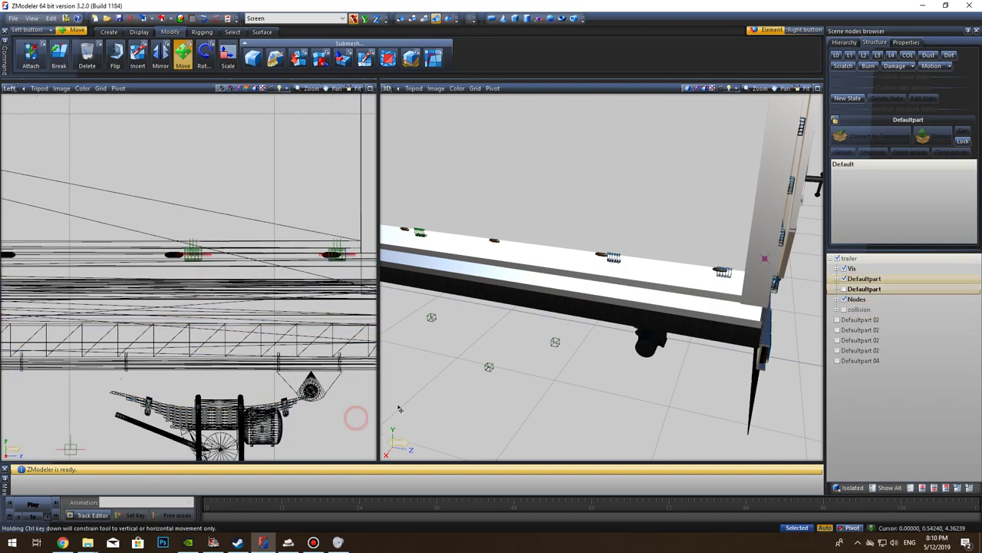
left_click(844, 279)
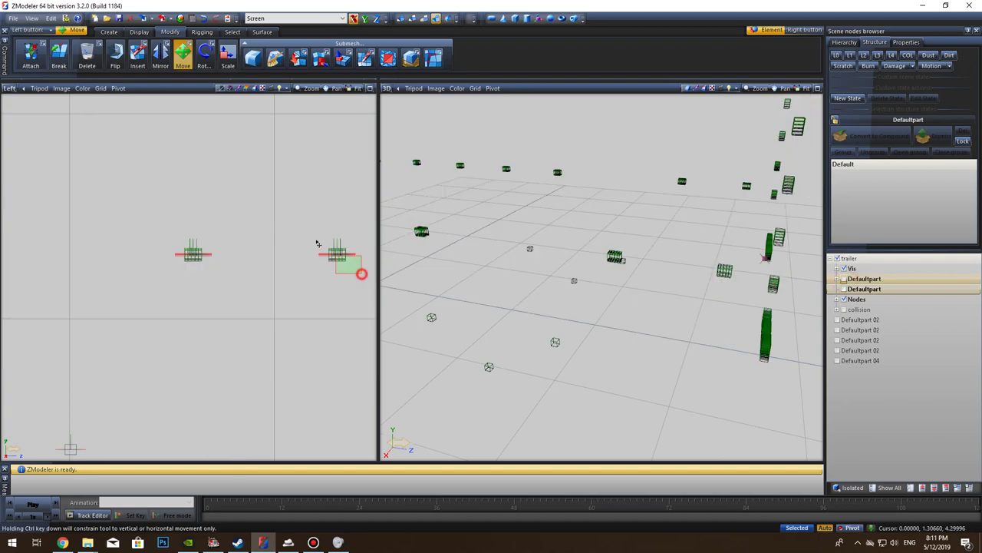
left_click(844, 279)
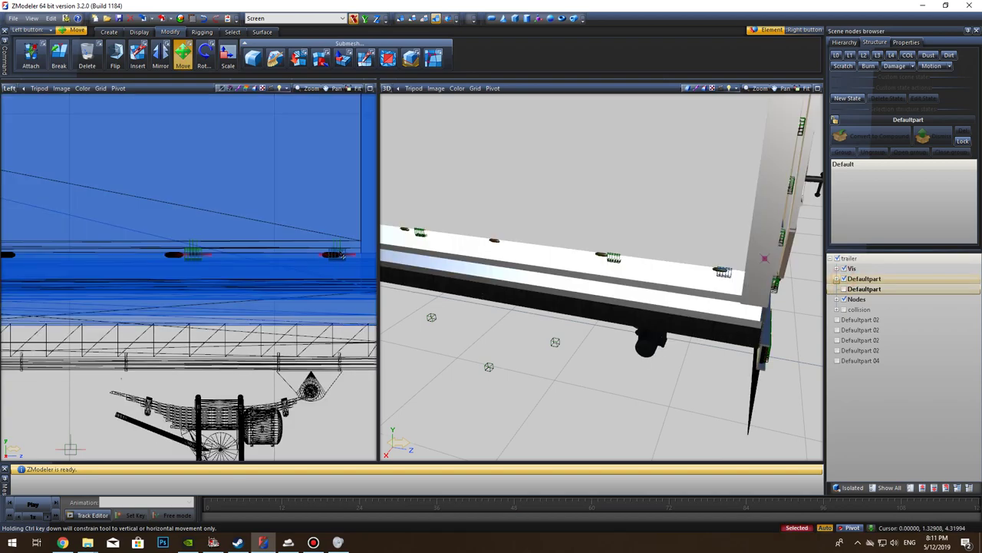
left_click_drag(343, 256, 337, 256)
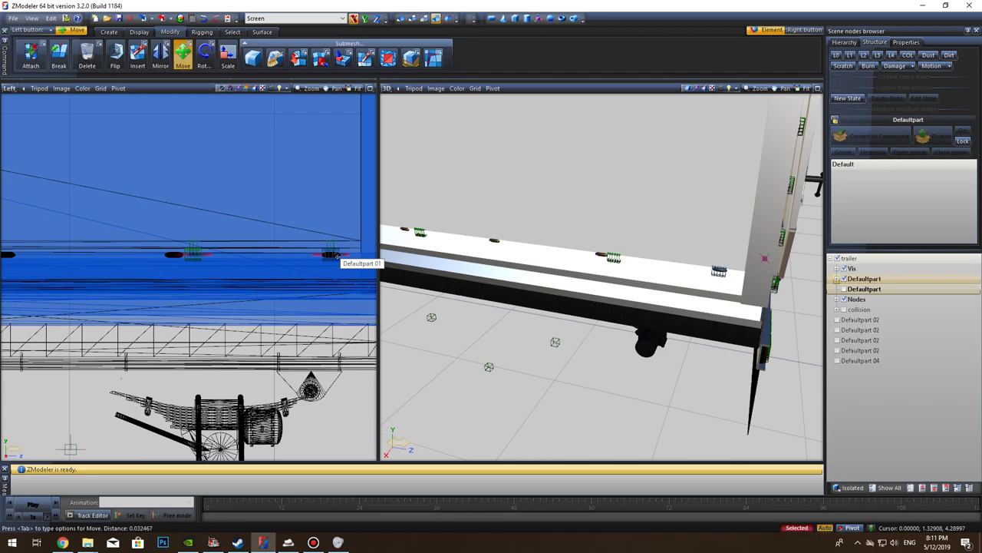
Step: Select the second pair of side dummies from the rear and move it forward onto its side marker lights
left_click(843, 279)
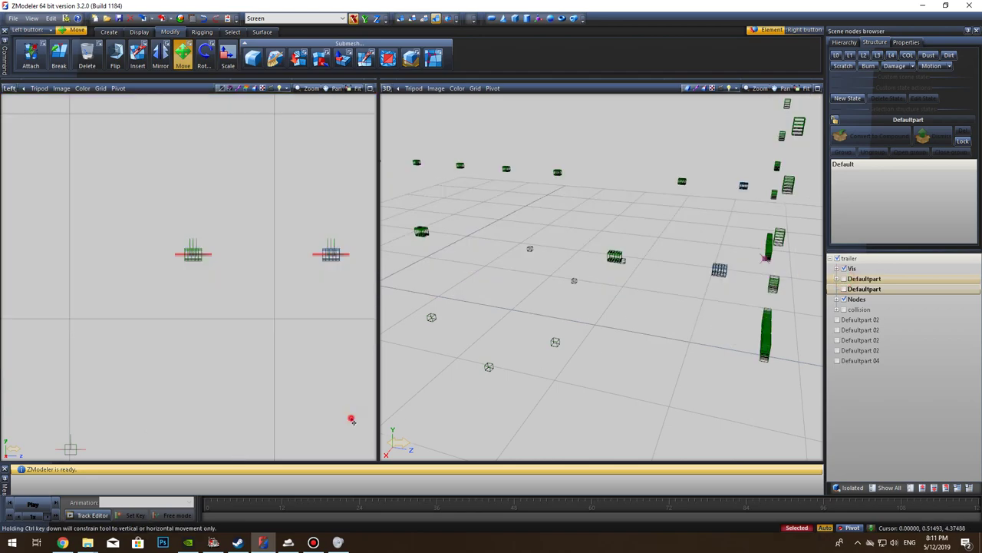
left_click(216, 285)
left_click(843, 279)
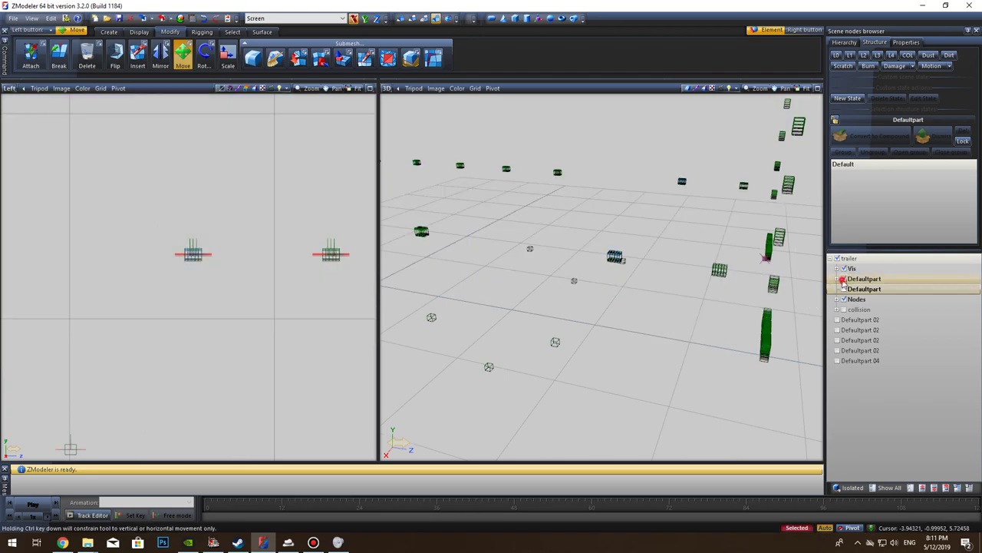
left_click_drag(197, 258, 177, 259)
middle_click_drag(167, 373, 388, 373)
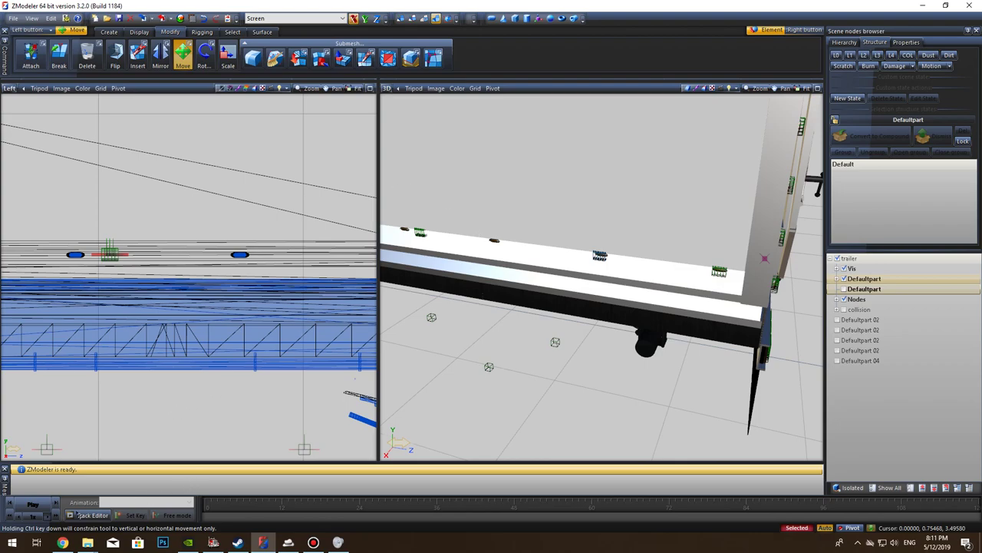
mouse_move(75, 546)
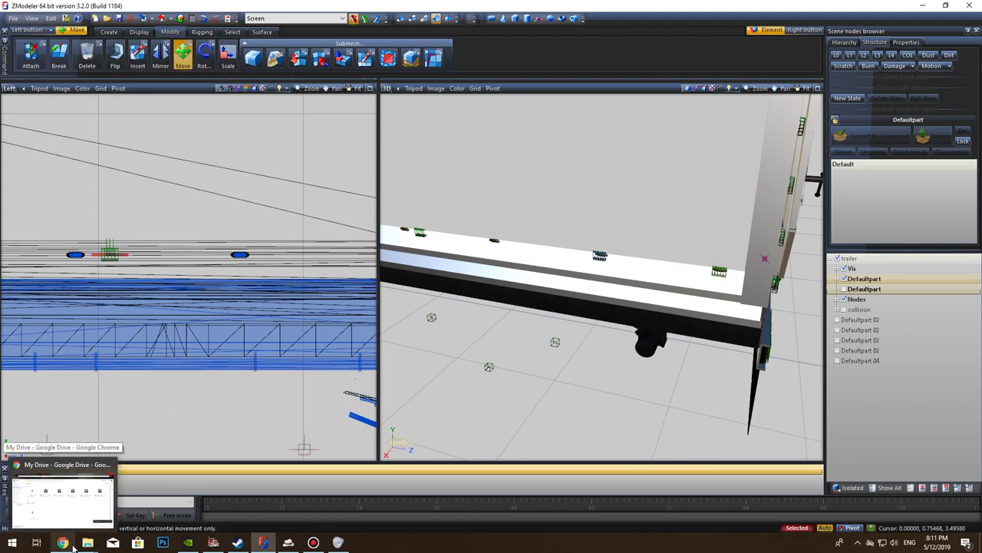
left_click(75, 546)
left_click(261, 543)
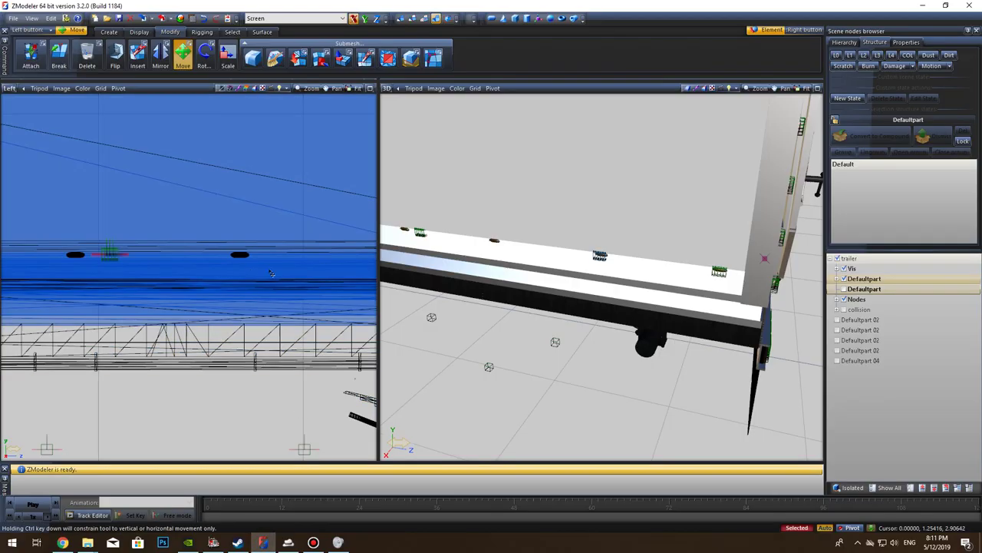
Step: Select the third pair of side dummies from the rear and move it back onto its side marker lights
middle_click_drag(108, 394, 209, 400)
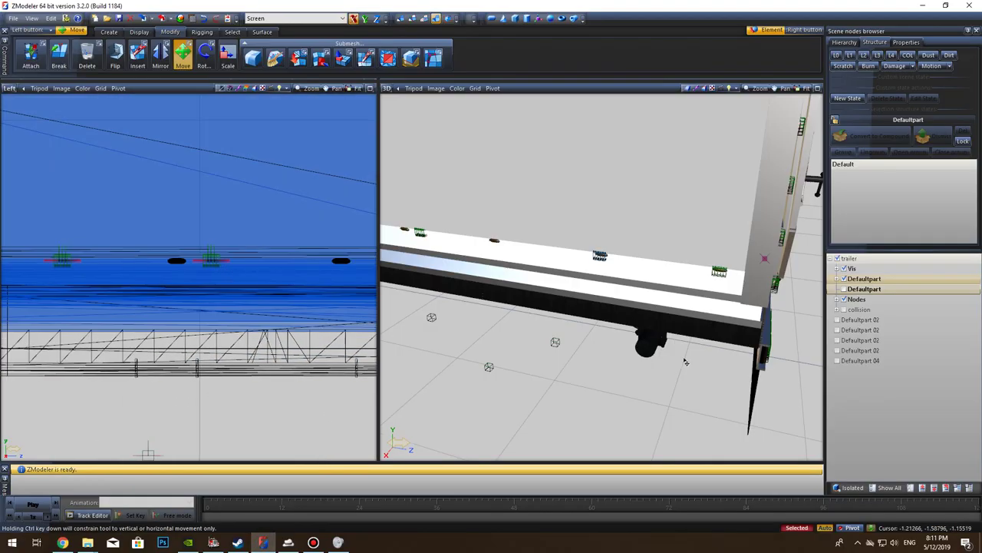
left_click(837, 279)
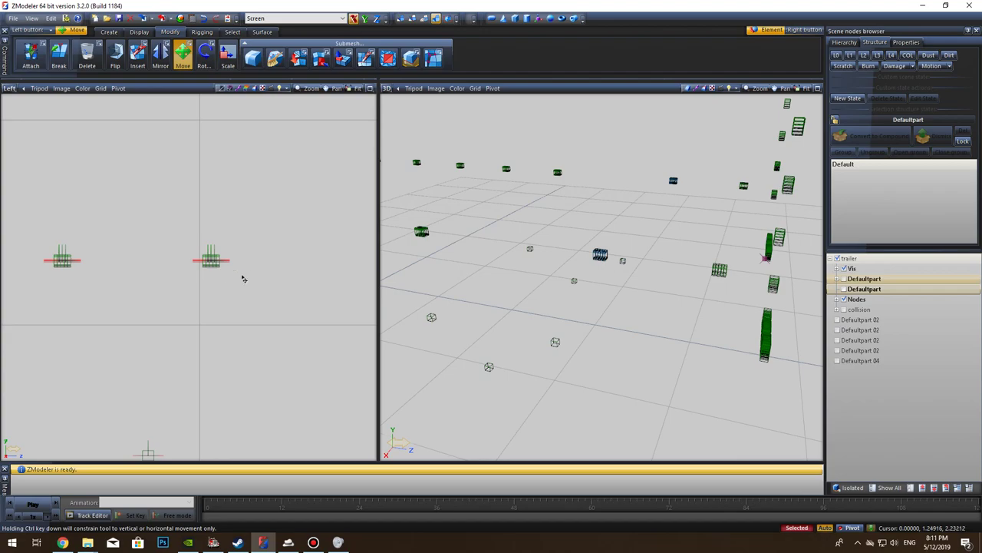
left_click(837, 278)
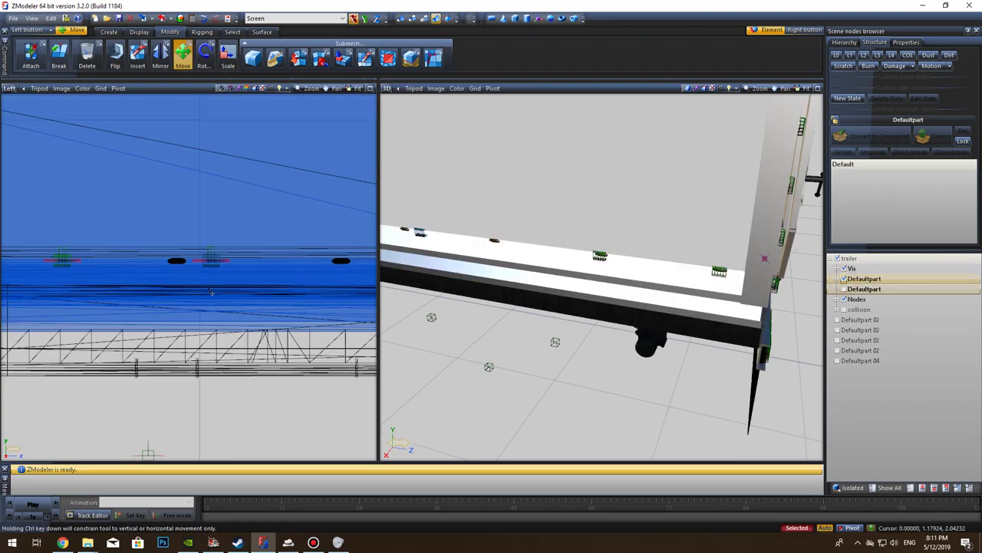
scroll(207, 267, "down", 4)
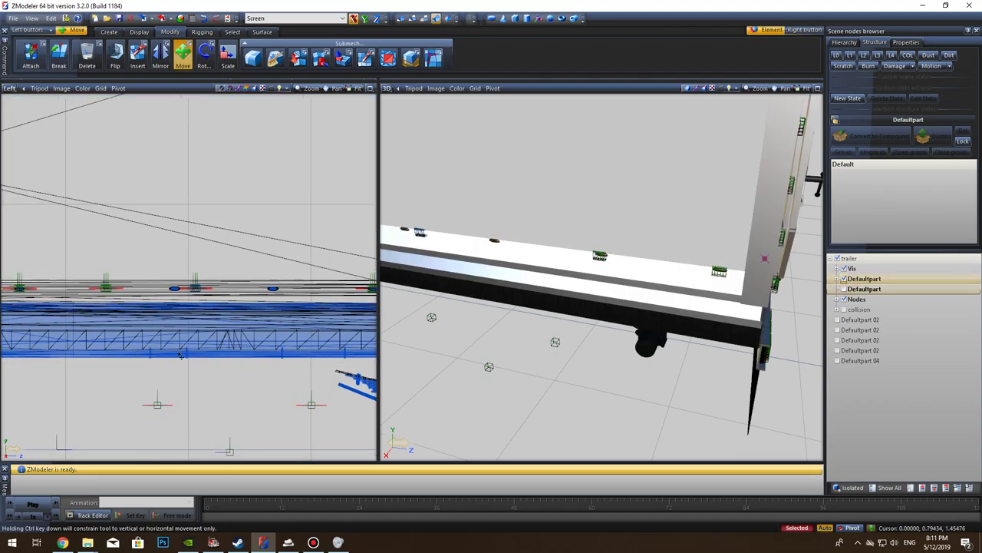
left_click_drag(201, 295, 268, 302)
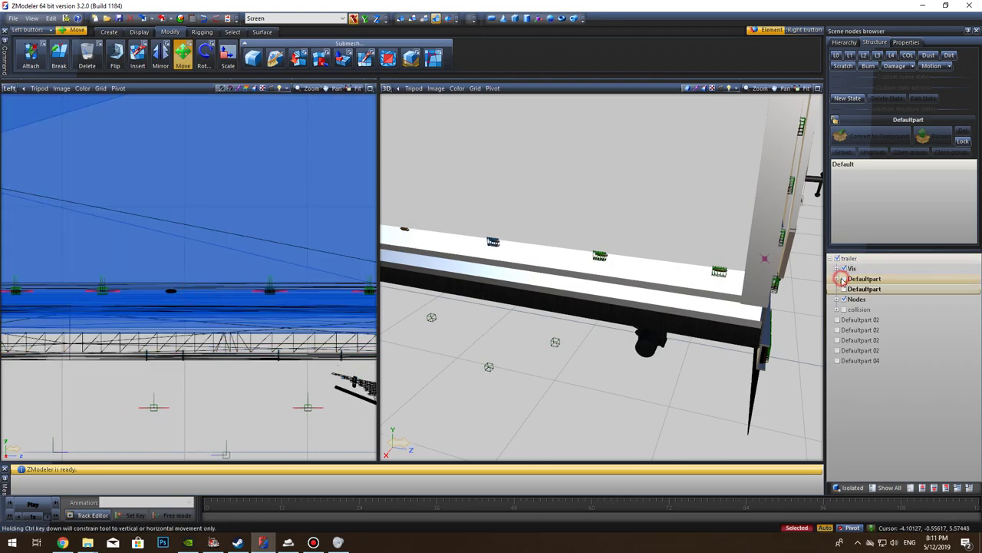
Step: With the body hidden, select the fourth pair of side dummies from the rear, move it back onto its marker lights, and show the body again
left_click(842, 280)
left_click_drag(72, 281, 174, 295)
left_click(843, 280)
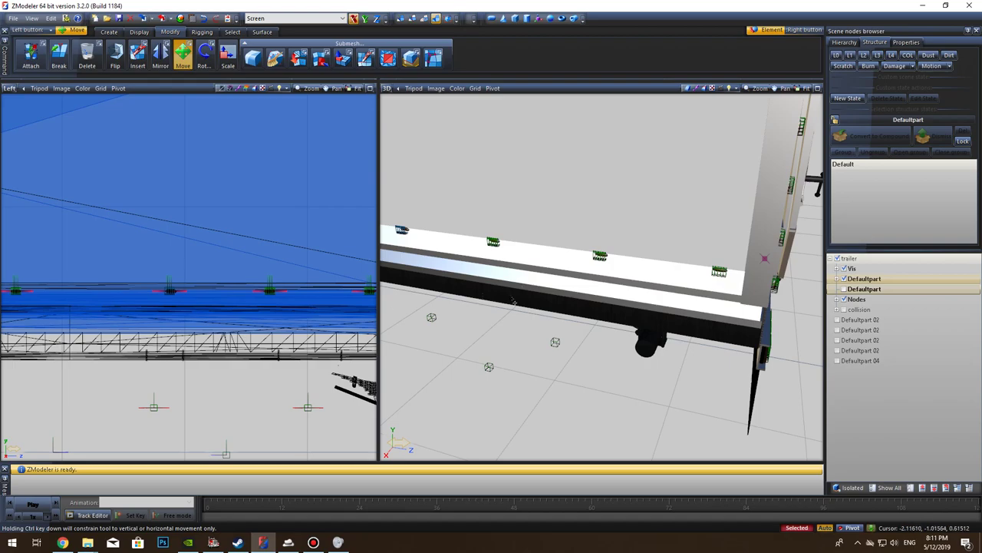
Step: Unhide the four loose Defaultpart 02 nodes and Defaultpart 04 that form the added axle parts
middle_click_drag(561, 315, 611, 319)
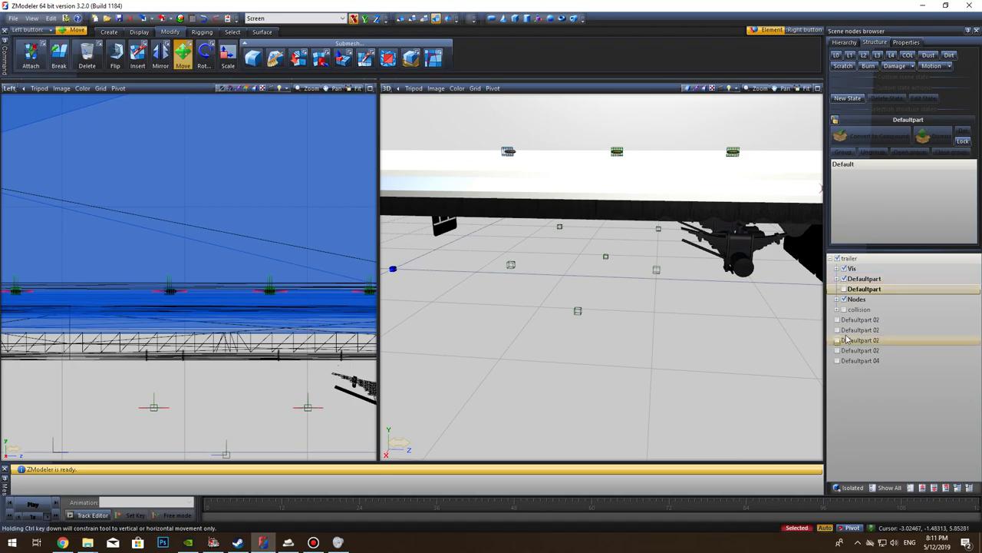
left_click(837, 278)
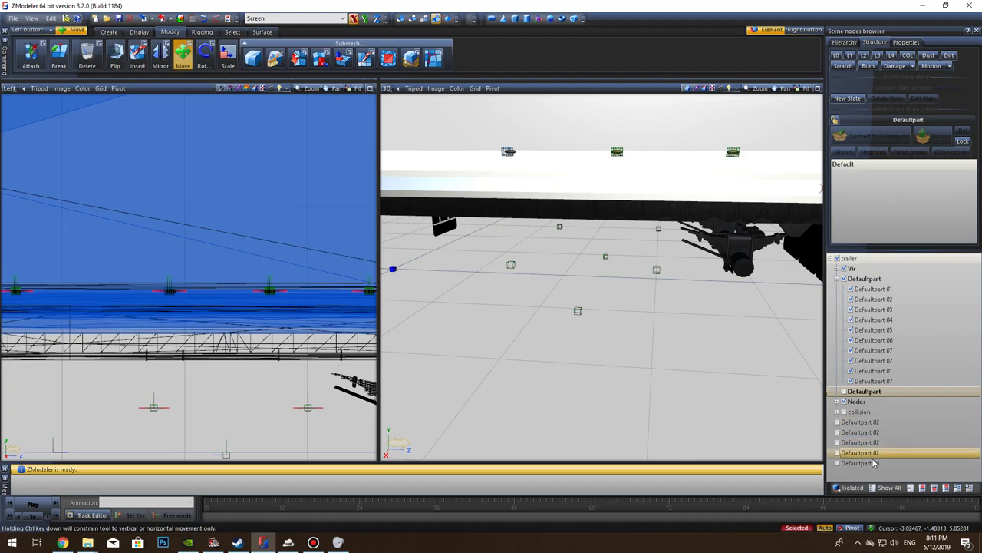
left_click(837, 421)
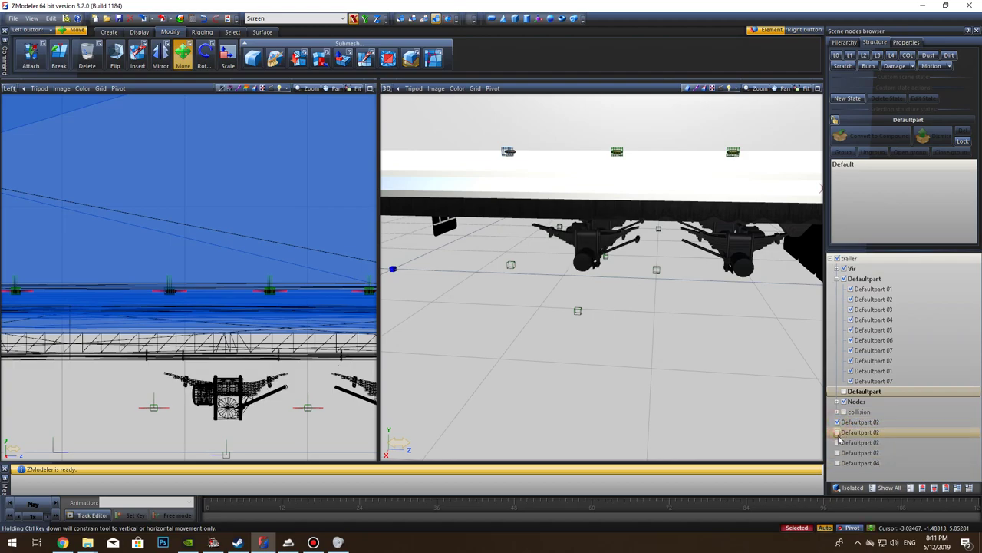
left_click(839, 432)
left_click(838, 443)
left_click(838, 453)
left_click(837, 463)
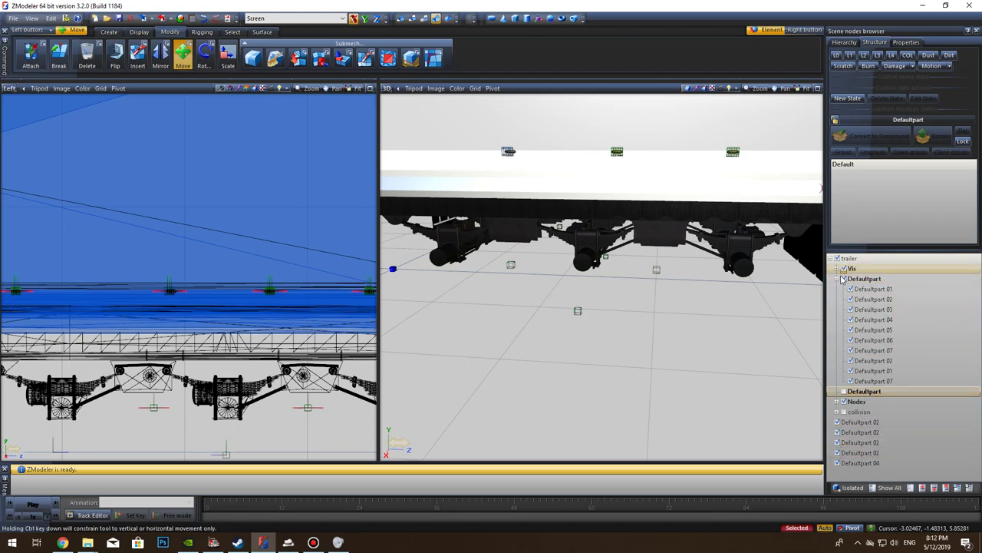
Step: Move the four loose Defaultpart 02 nodes and Defaultpart 04 into the visible Defaultpart compound, then toggle its visibility to check they belong to it
left_click(866, 421)
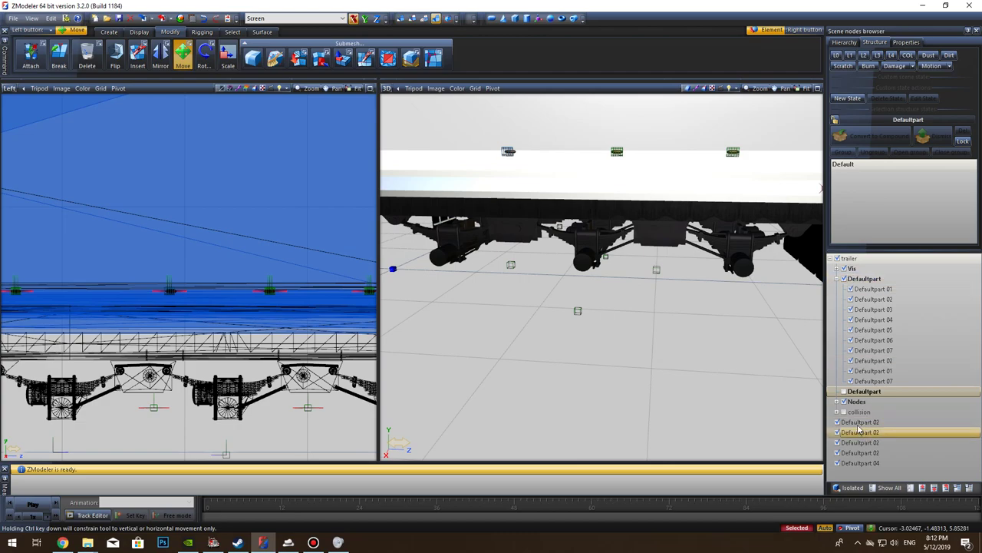
left_click(861, 464, "shift")
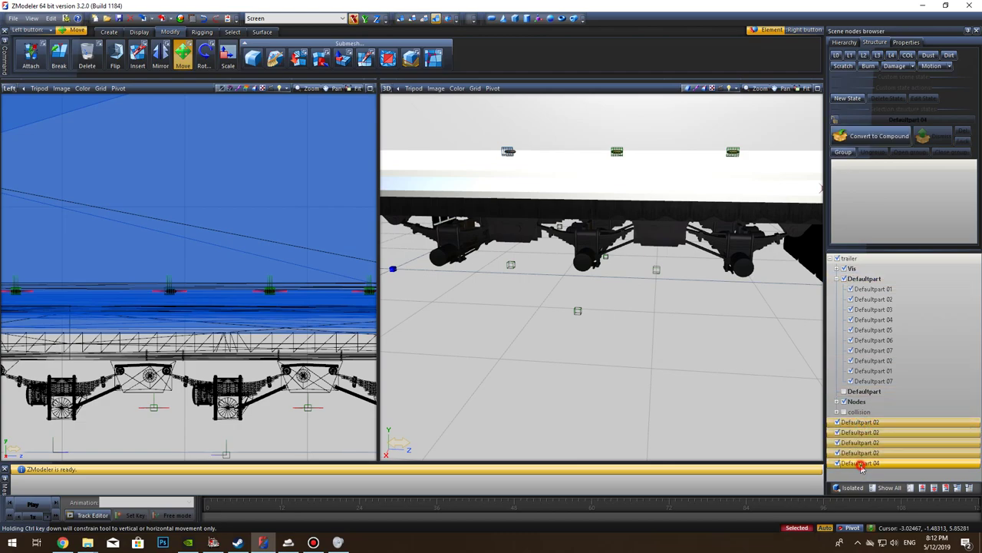
left_click(874, 422)
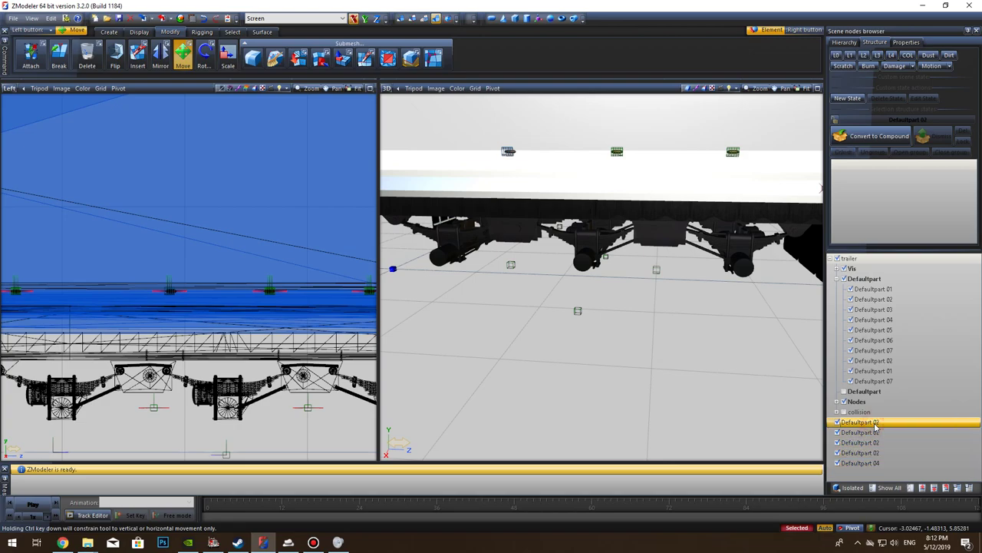
left_click(866, 464, "shift")
left_click_drag(867, 423, 880, 283)
left_click(837, 279)
left_click(843, 279)
left_click(844, 279)
left_click(843, 278)
left_click(843, 279)
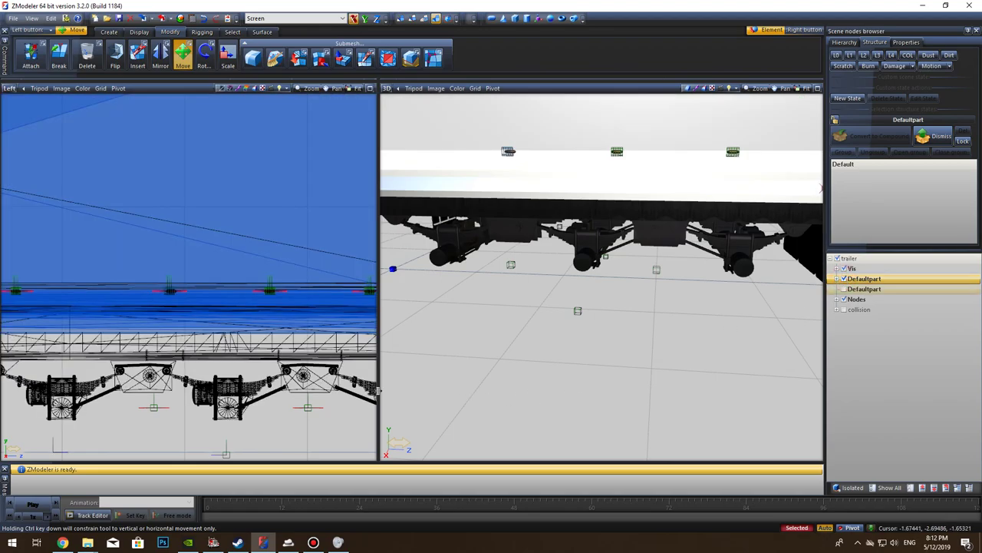
Step: Expand the Vis group and change the side view to a top view framed on the trailer's rear axles
scroll(324, 405, "down", 5)
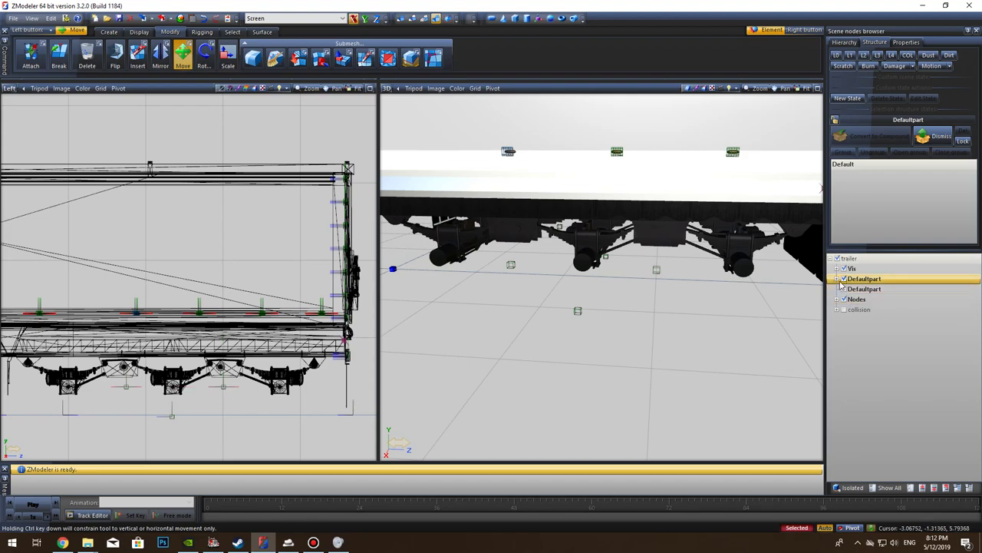
left_click(837, 268)
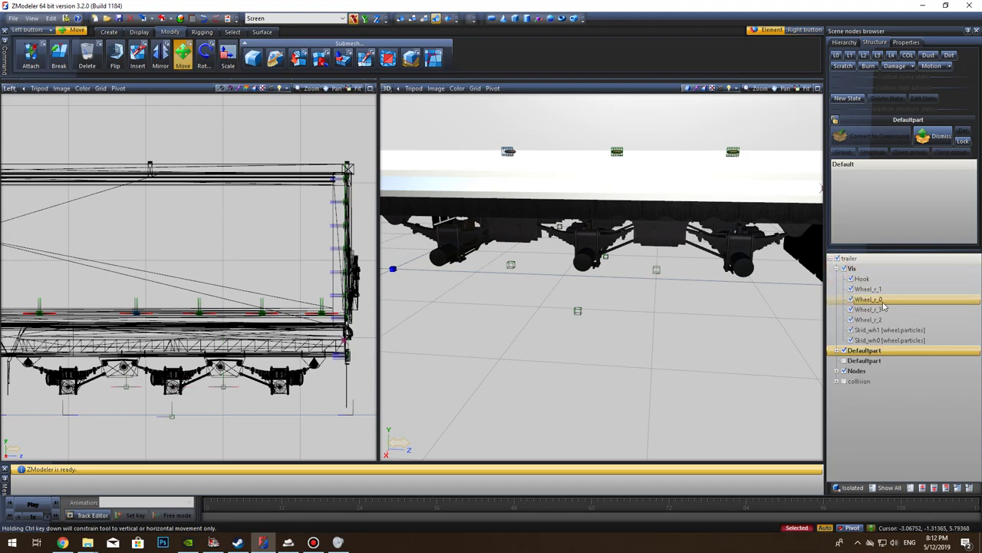
left_click(9, 87)
left_click(27, 135)
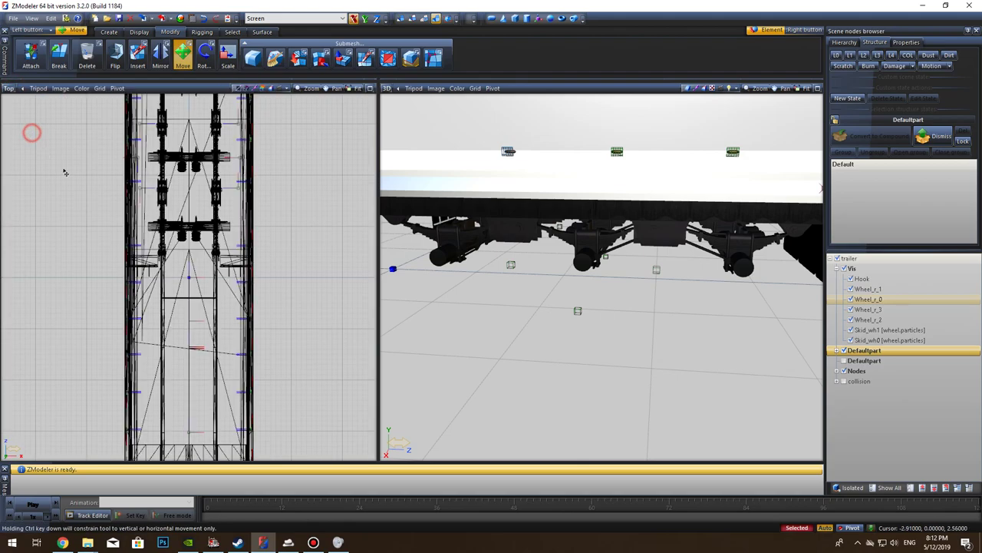
middle_click_drag(298, 236, 290, 345)
scroll(264, 244, "down", 1)
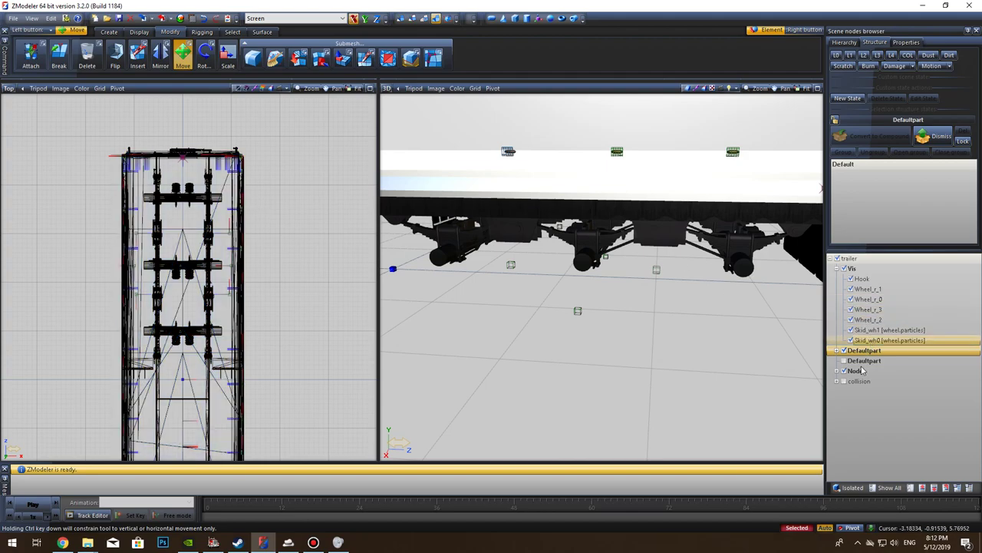
Step: Hide Defaultpart 01, 03, 04, 05, 06, 07 and the second Defaultpart 02 in the compound, plus the Nodes group, keeping the chassis visible
left_click(836, 350)
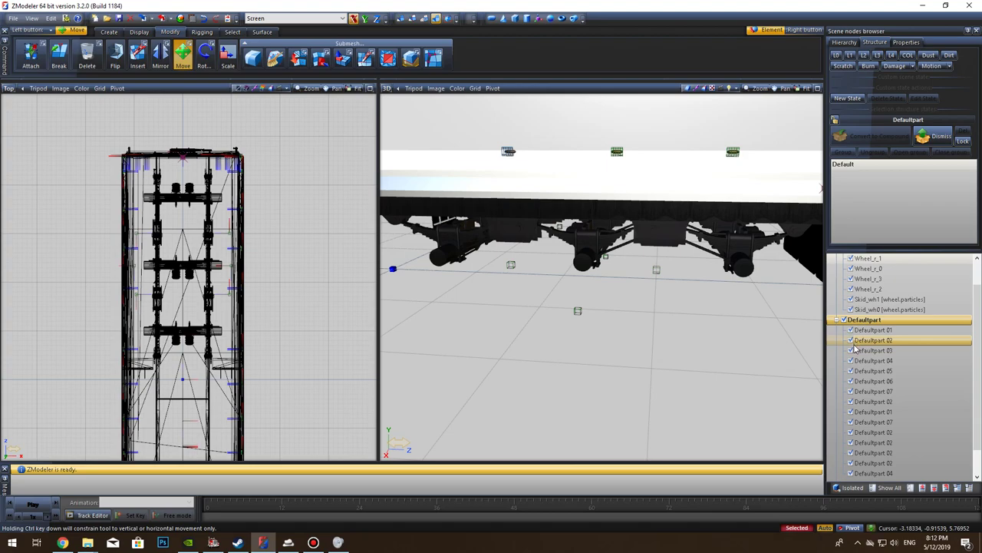
scroll(854, 347, "down", 1)
left_click(850, 299)
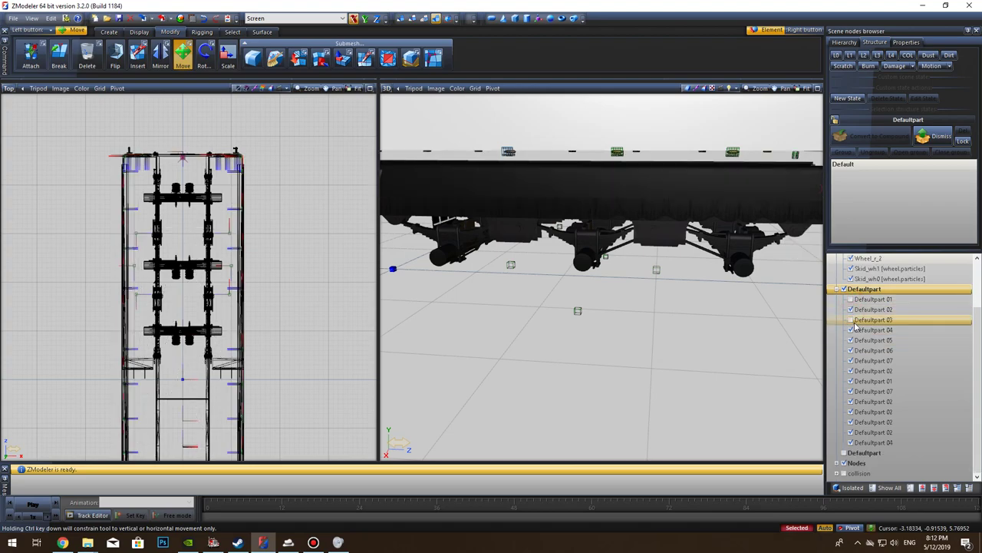
left_click(850, 310)
left_click(850, 310)
left_click(850, 319)
left_click(849, 339)
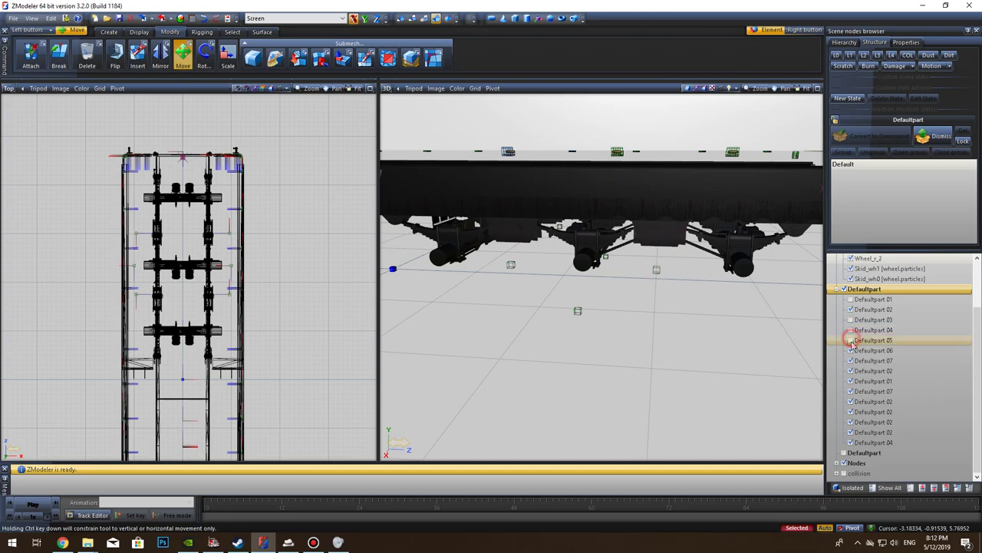
left_click(849, 351)
left_click(848, 363)
left_click(850, 371)
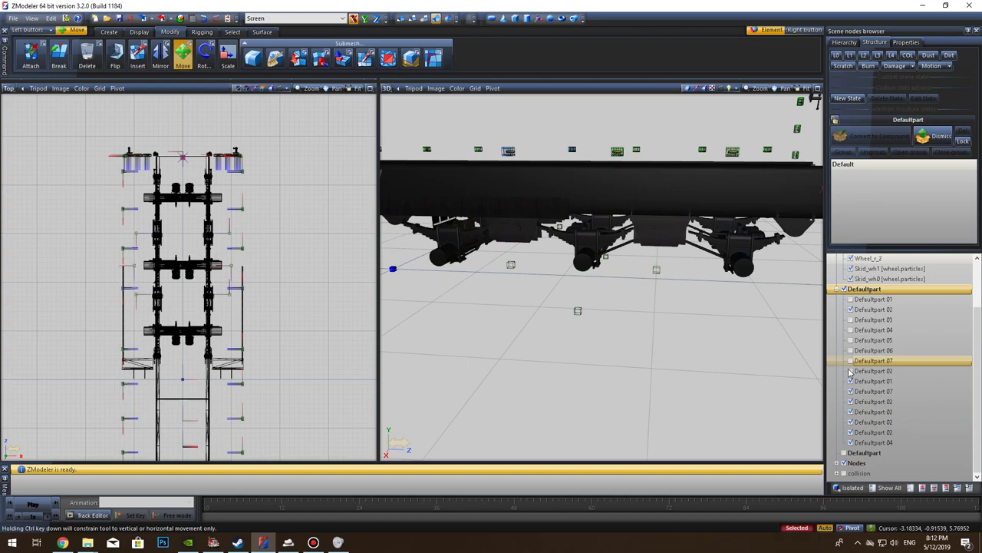
left_click(843, 464)
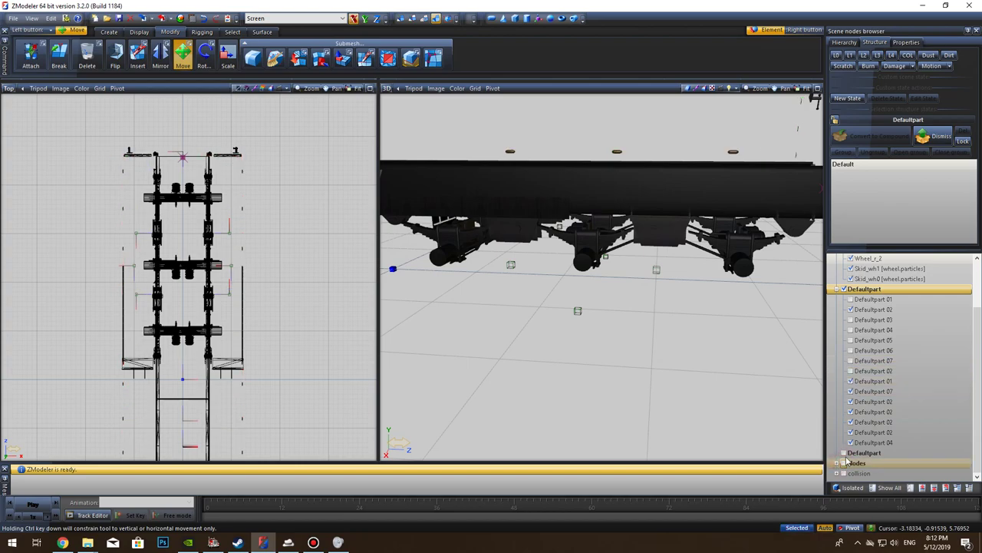
Step: Hide the remaining Defaultpart 01, 07 and 04 in the compound, leaving the four axle Defaultpart 02 parts visible
left_click(850, 382)
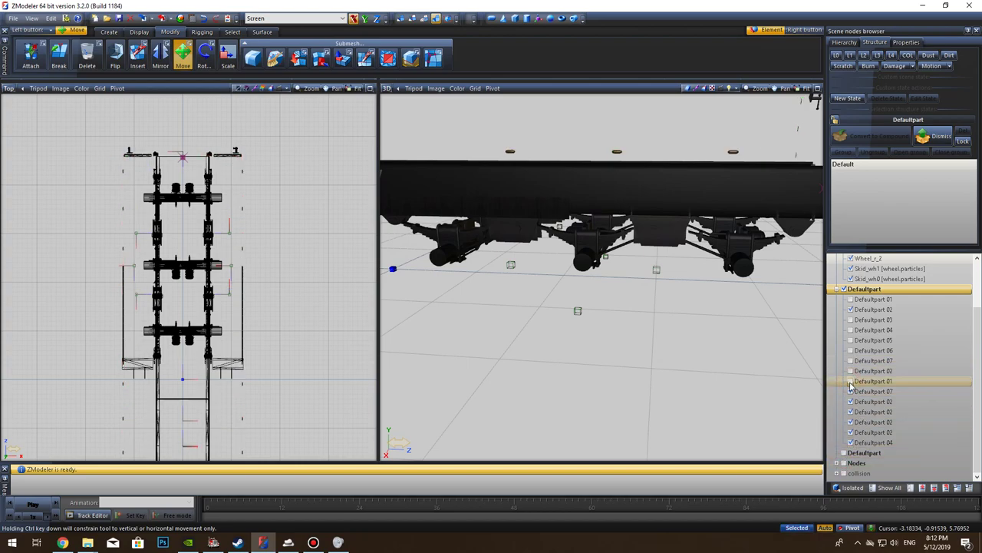
left_click(849, 413)
left_click(851, 401)
left_click(851, 411)
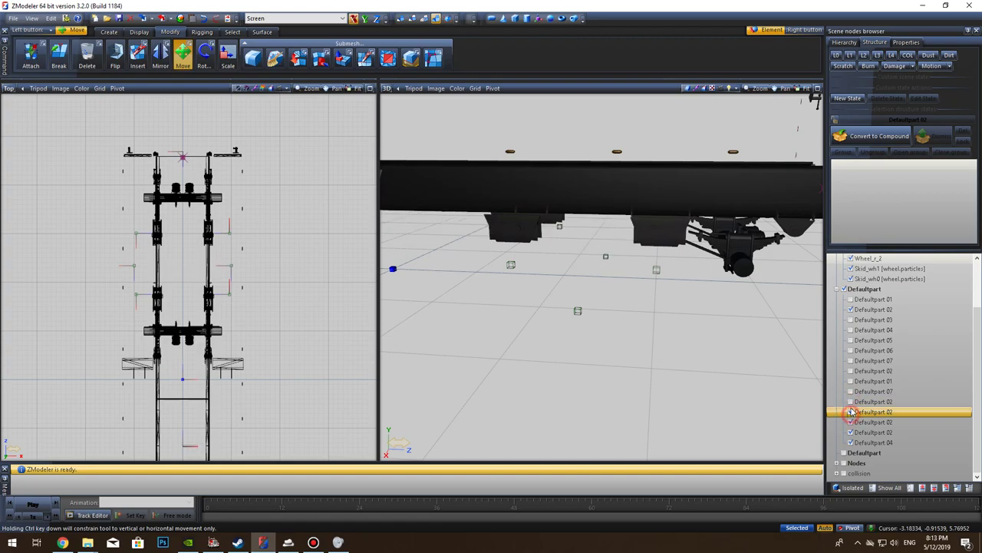
left_click(850, 411)
left_click(850, 402)
left_click(850, 422)
left_click(851, 422)
left_click(851, 422)
left_click(850, 422)
left_click(850, 432)
left_click(851, 432)
left_click(851, 442)
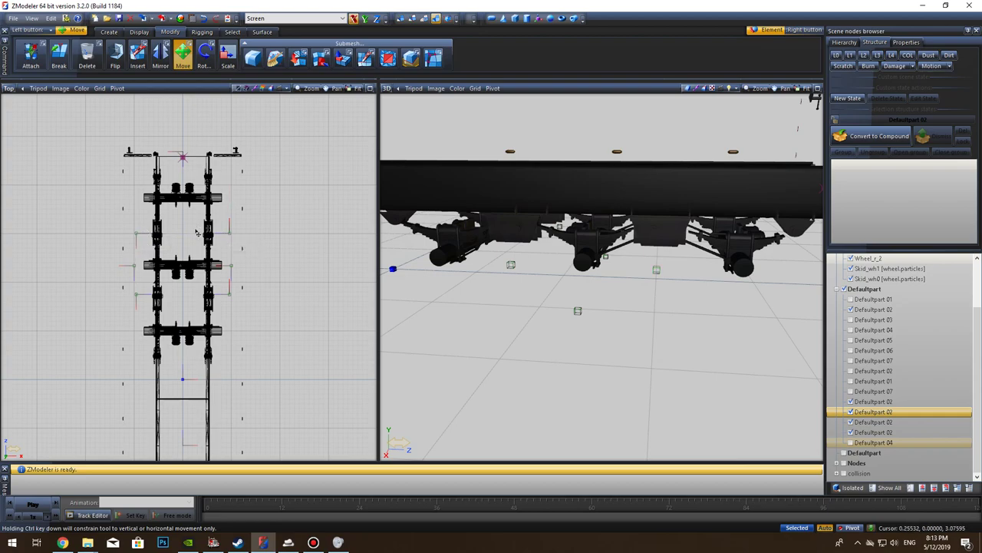
Step: Select the four wheel dummies, restrict movement to the Y axis only, and move them back until the rear pair reaches the rearmost axle
scroll(238, 269, "up", 4)
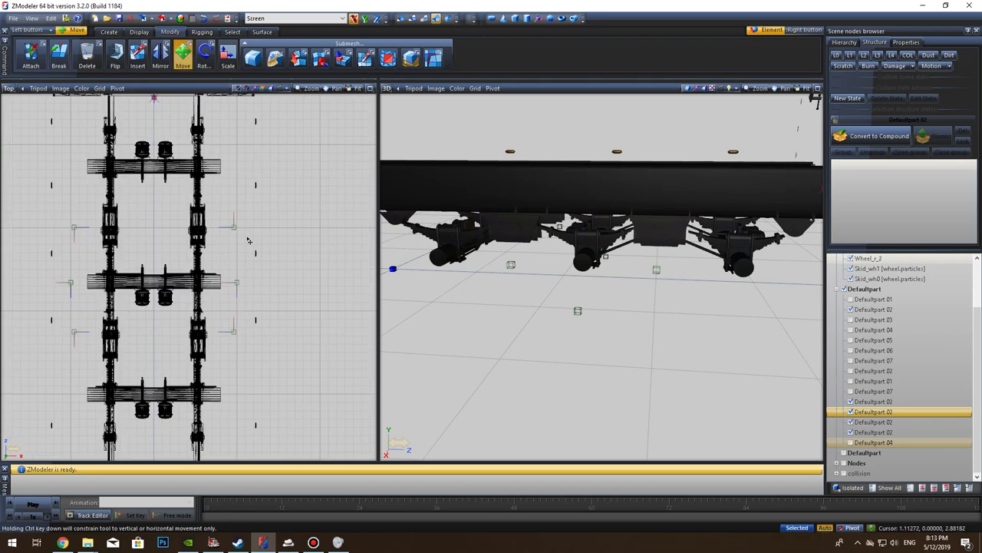
left_click(83, 234)
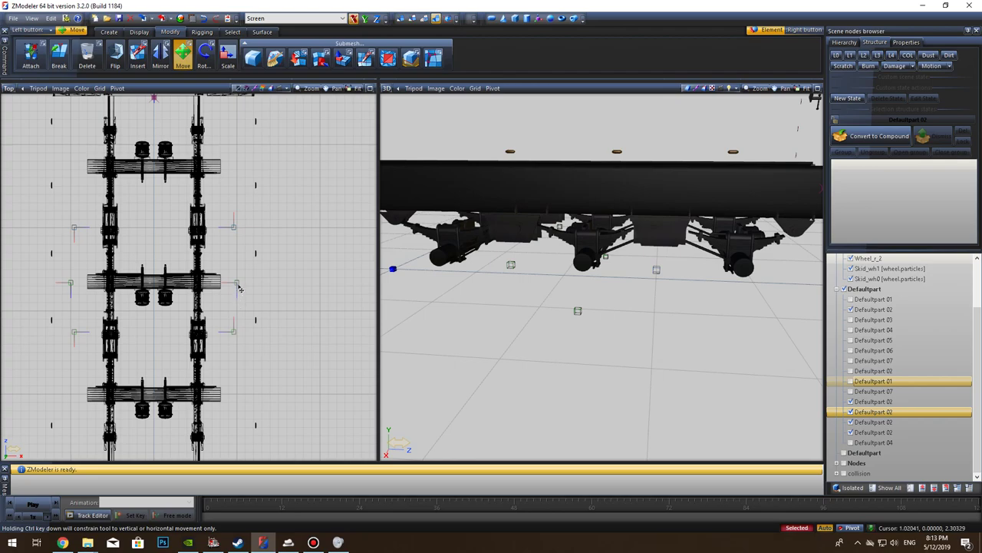
left_click(239, 341)
left_click(76, 340)
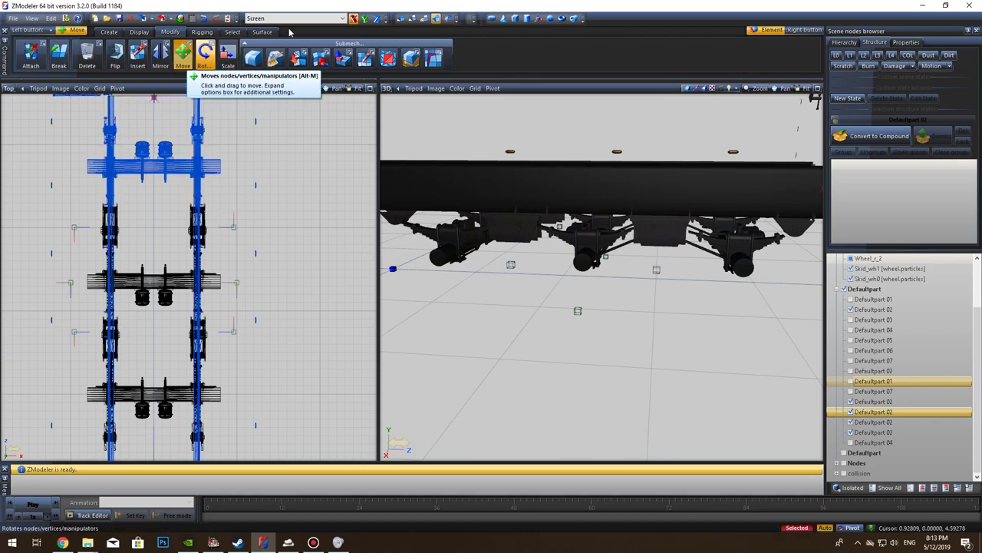
left_click(366, 20)
left_click(354, 19)
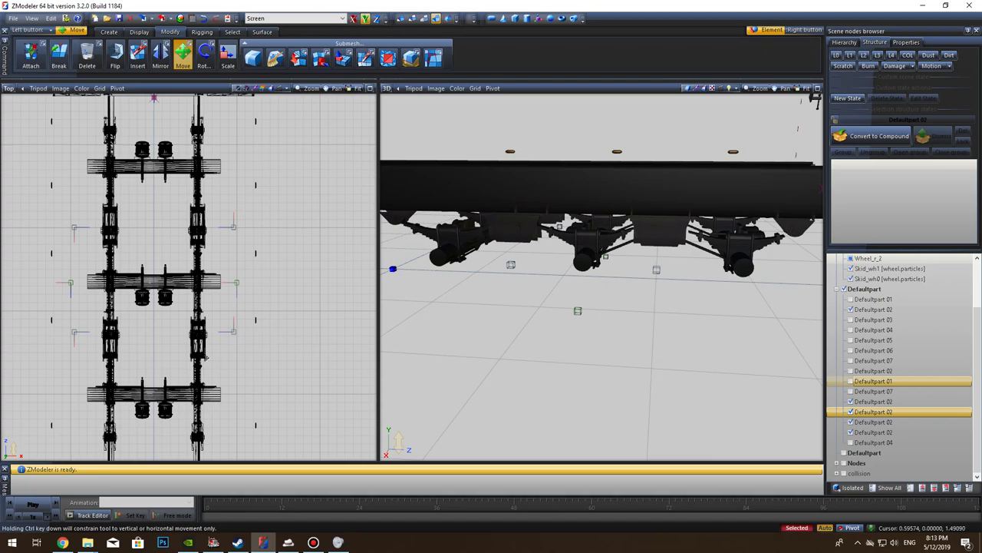
left_click_drag(236, 230, 235, 169)
Step: Nudge the four wheel dummies by about 0.011 to centre the rear pair on the rearmost axle
middle_click_drag(287, 234, 311, 246)
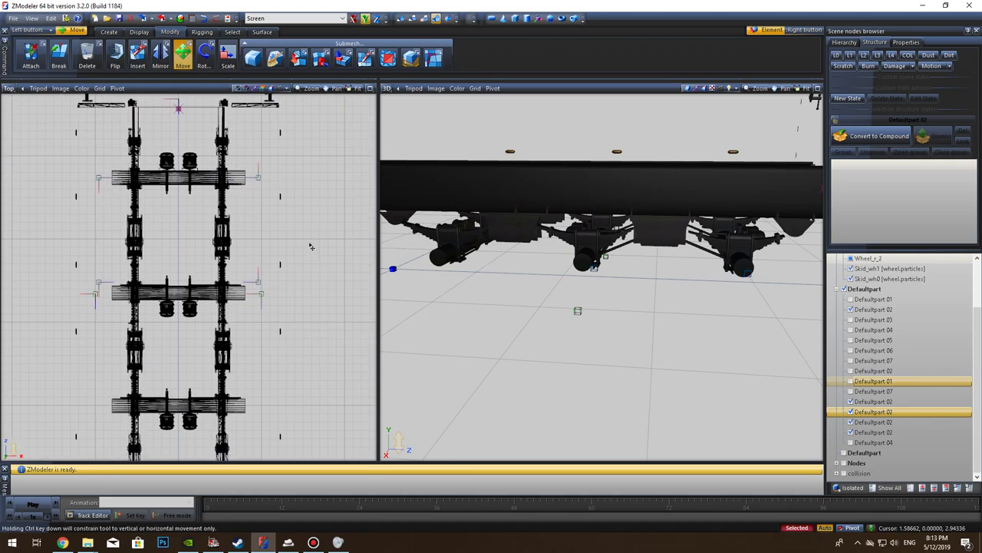
scroll(278, 332, "up", 1)
left_click(257, 163)
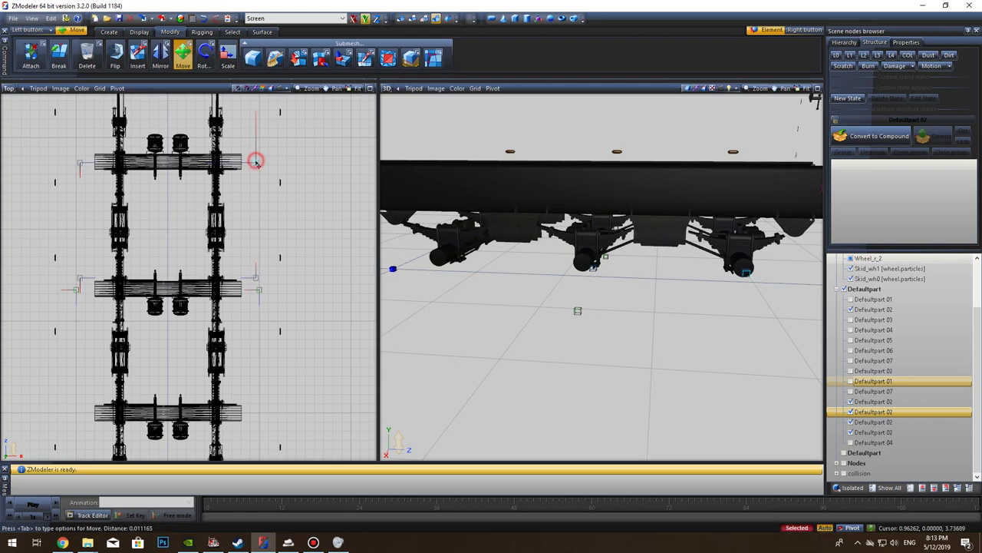
Step: Select only the front pair of wheel dummies and move it back onto the middle axle
left_click(263, 284)
left_click(88, 276)
mouse_move(258, 281)
left_mouse_down()
mouse_move(255, 293)
mouse_move(257, 282)
left_mouse_up()
left_click(287, 287)
left_click(268, 283)
left_click(256, 277)
left_click(83, 281)
left_click_drag(81, 277, 82, 290)
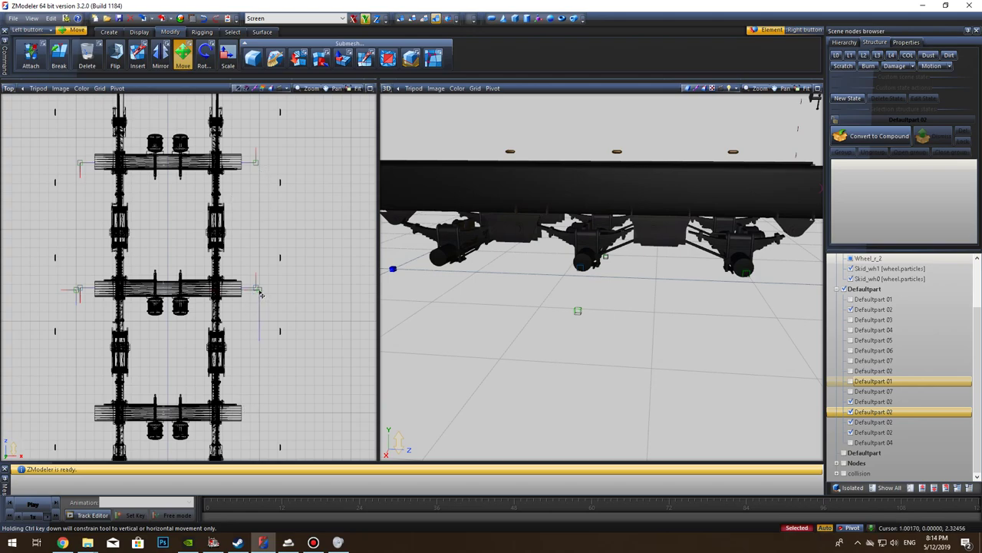
Step: Copy the rearmost pair of wheel dummies forward along the Y axis onto the front axle
left_click(261, 169)
left_click(84, 171)
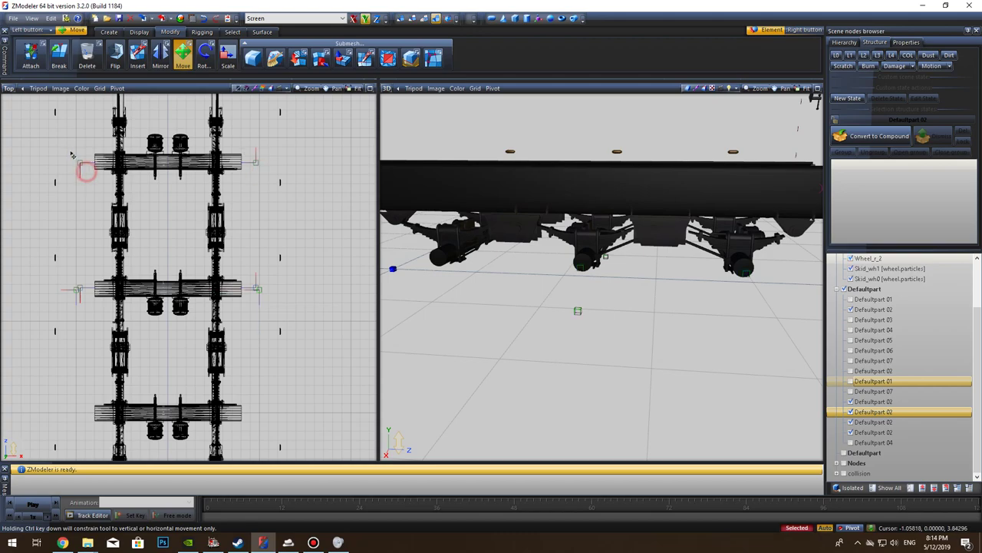
left_click(108, 32)
scroll(321, 242, "down", 2)
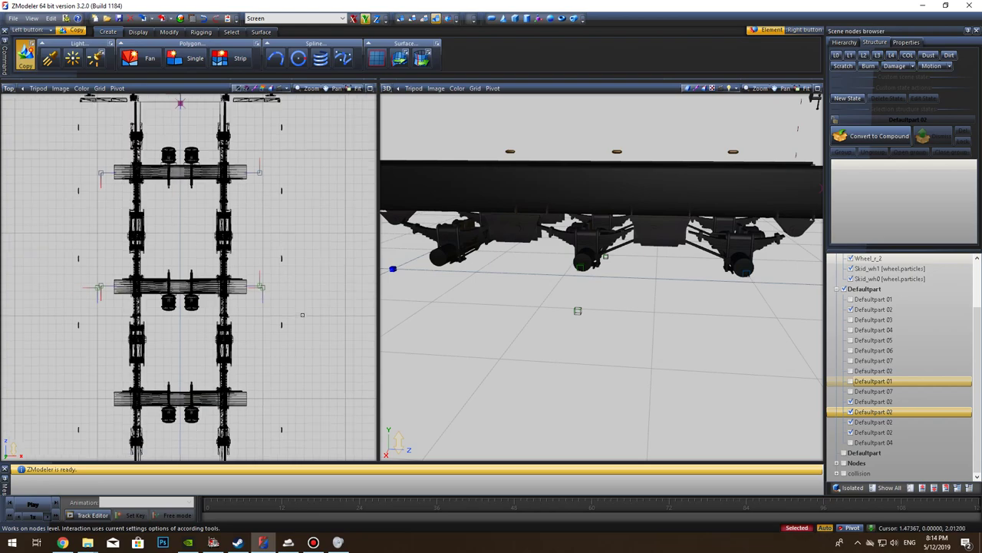
middle_click_drag(283, 222, 274, 177)
left_click_drag(251, 122, 270, 338)
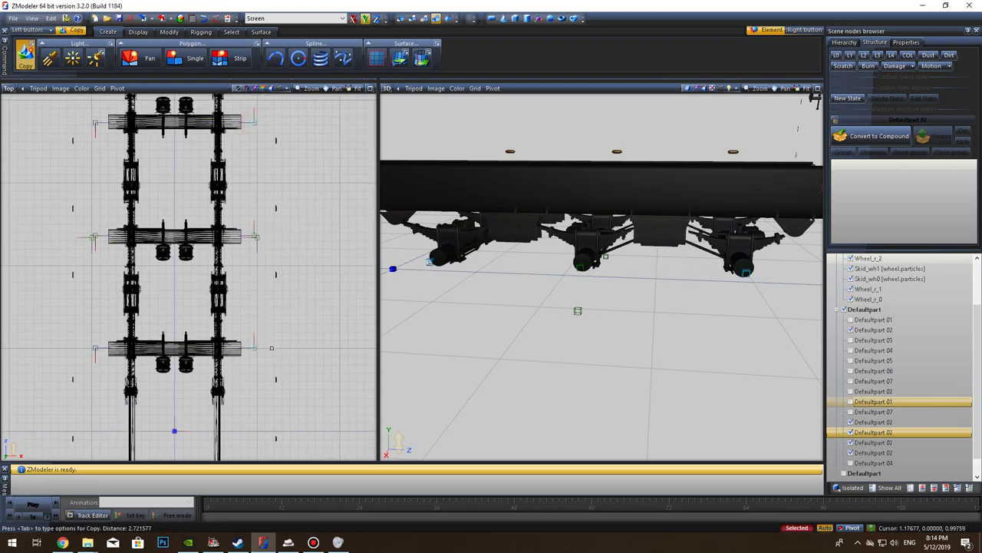
Step: Examine the names of the original and copied wheel dummies in the Vis group for duplicate numbering
scroll(904, 368, "up", 2)
left_click(902, 342)
left_click(891, 361)
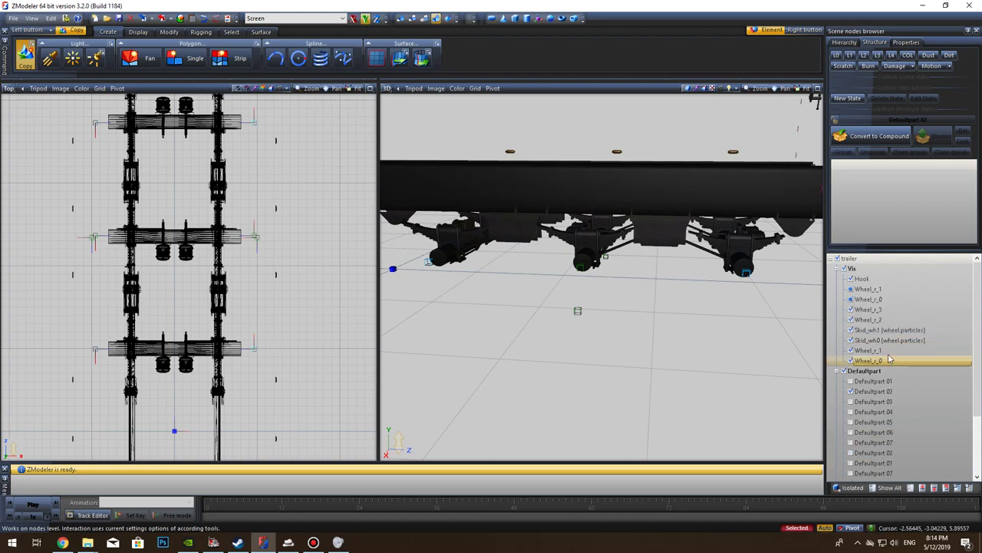
left_click(893, 351)
left_click(893, 359)
left_click(895, 330)
left_click(894, 322)
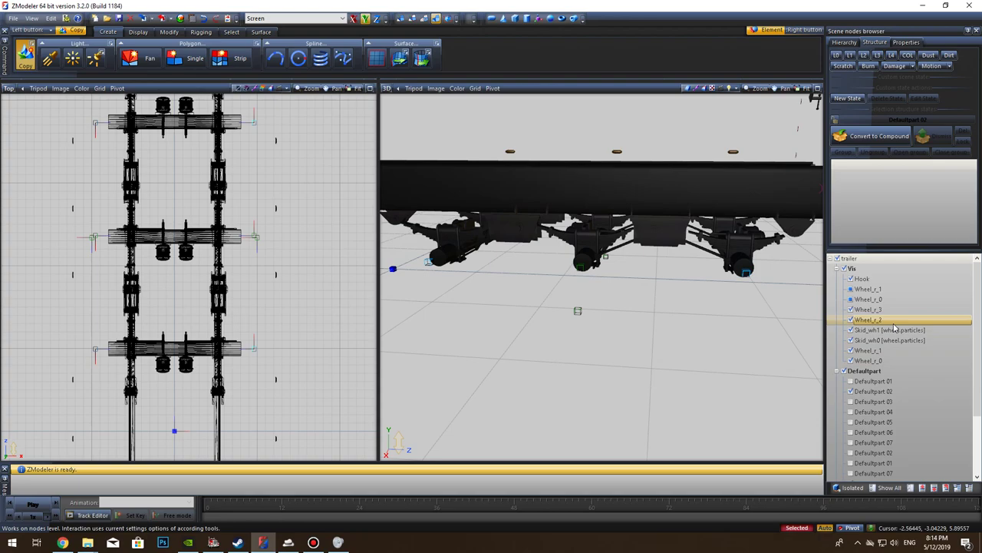
left_click(892, 340)
left_click(890, 351)
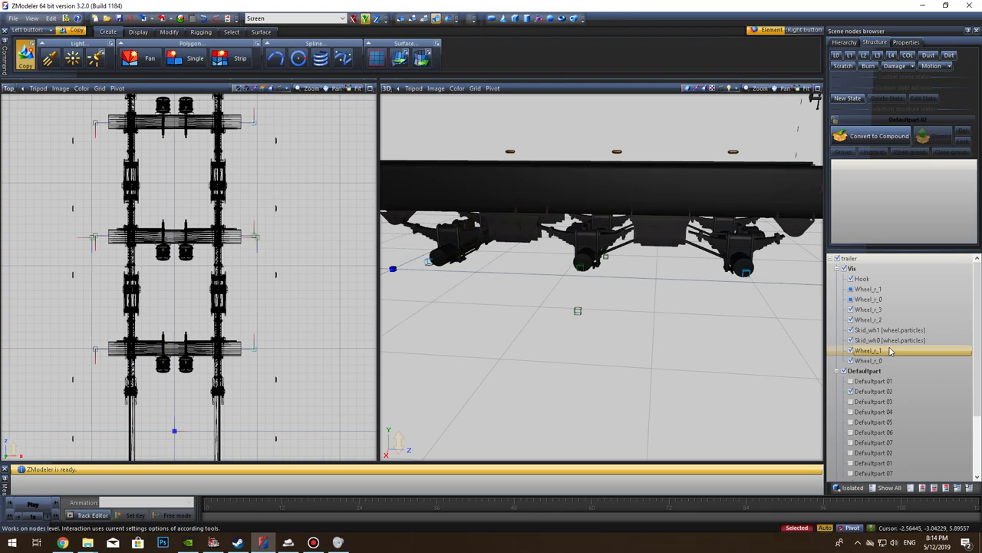
Step: Rename the copied wheel dummies Wheel_r_1 and Wheel_r_0 as Wheel_r_4 and Wheel_r_5
double_click(883, 351)
left_click_drag(884, 350, 879, 350)
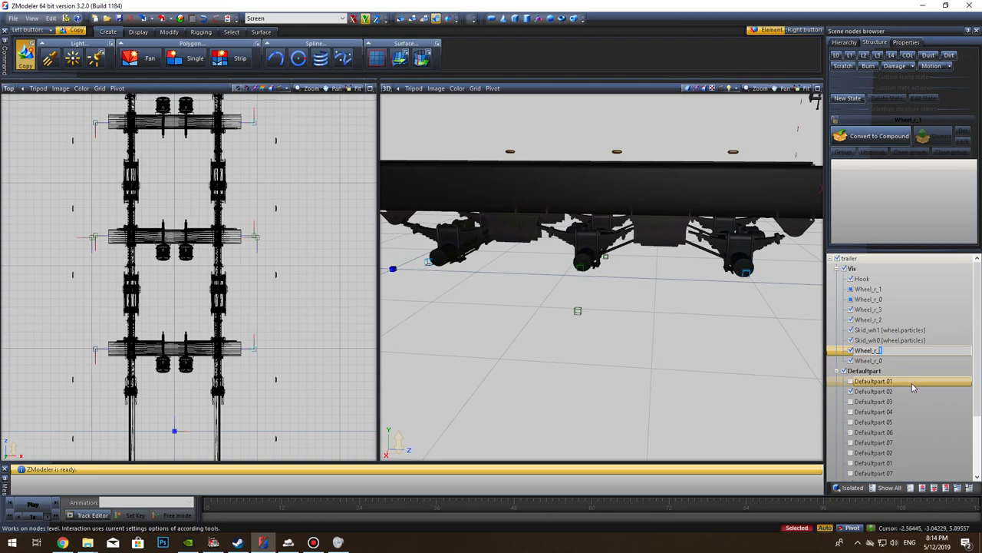
type("4")
key("Return")
left_click(883, 360)
type("5")
key("Return")
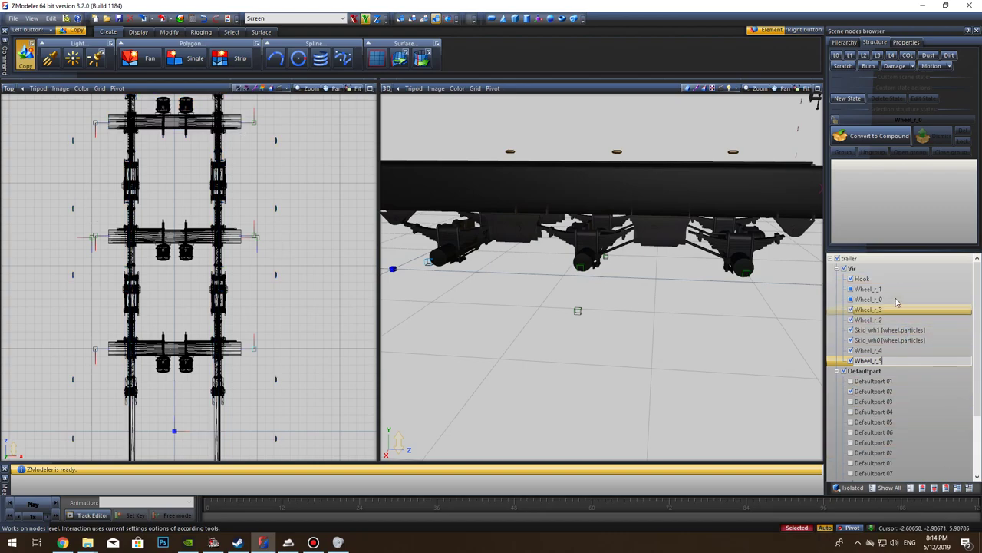
left_click(910, 373)
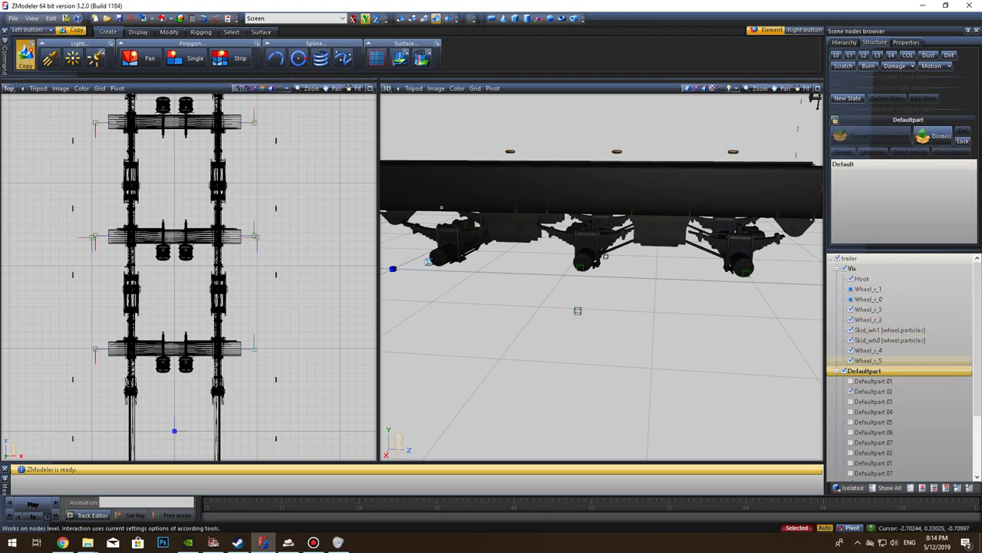
Step: Collapse the Vis and first Defaultpart nodes, and show the second Defaultpart and the Nodes group
scroll(720, 333, "down", 4)
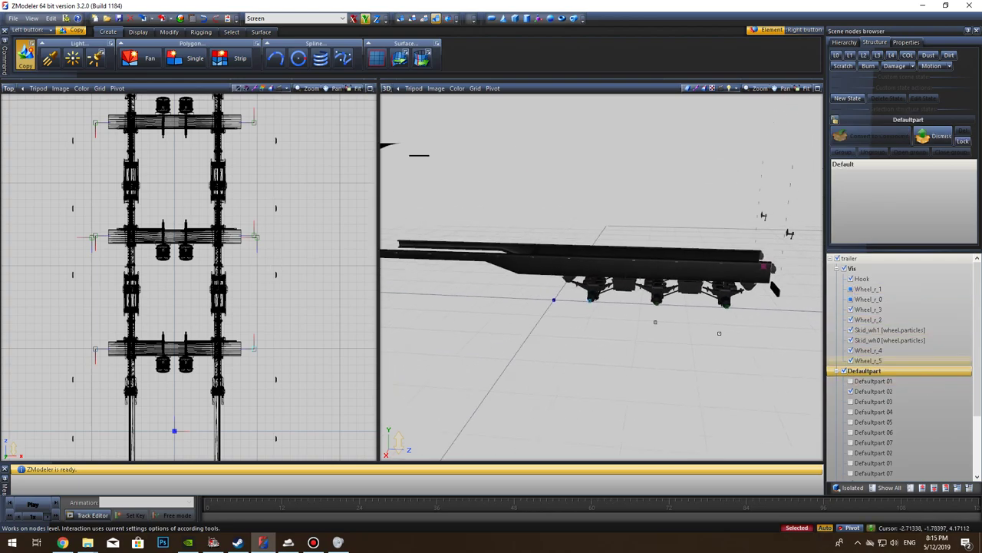
middle_click_drag(748, 355, 686, 368)
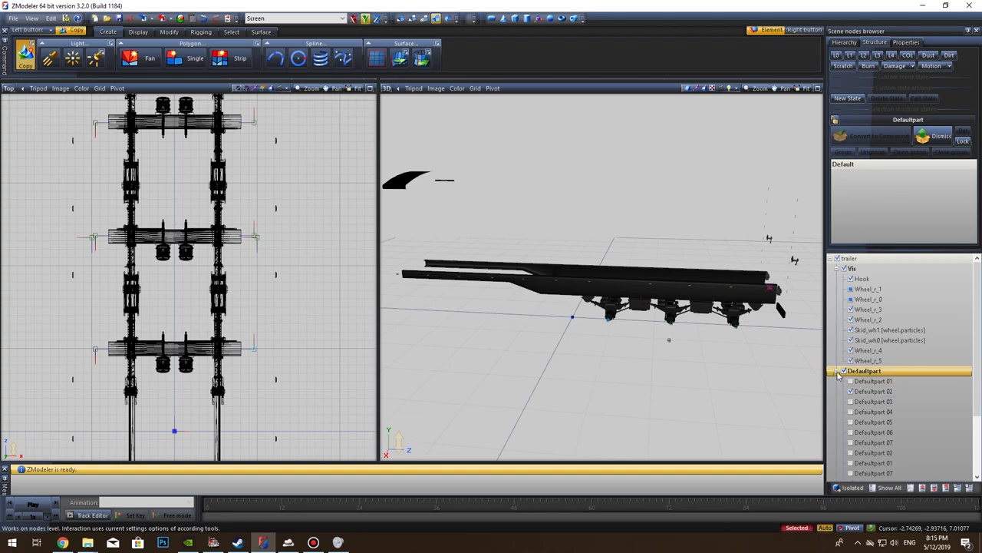
left_click(837, 370)
left_click(837, 268)
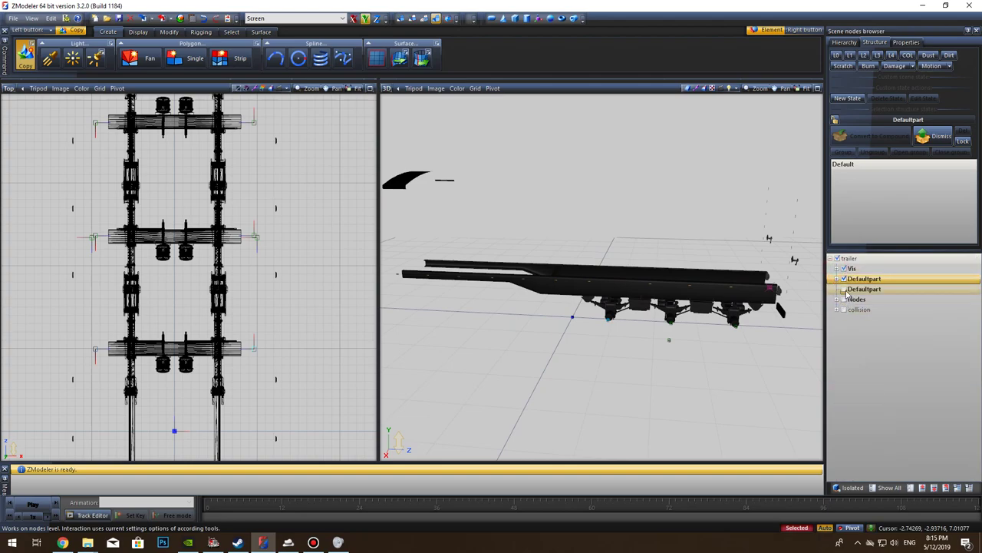
left_click(844, 290)
middle_click_drag(793, 258, 764, 333)
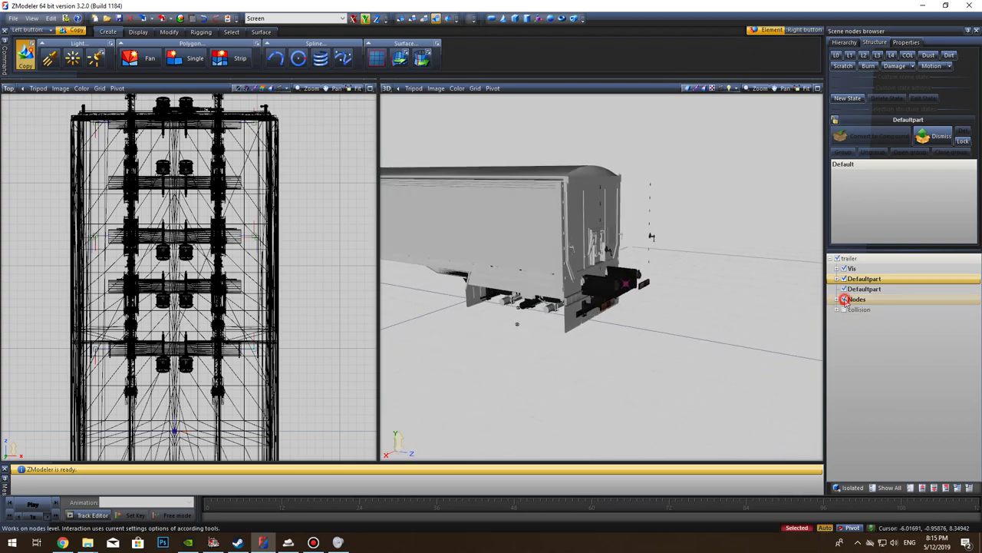
left_click(844, 299)
Step: Show all the hidden parts inside the first Defaultpart compound and collapse it again
left_click(837, 278)
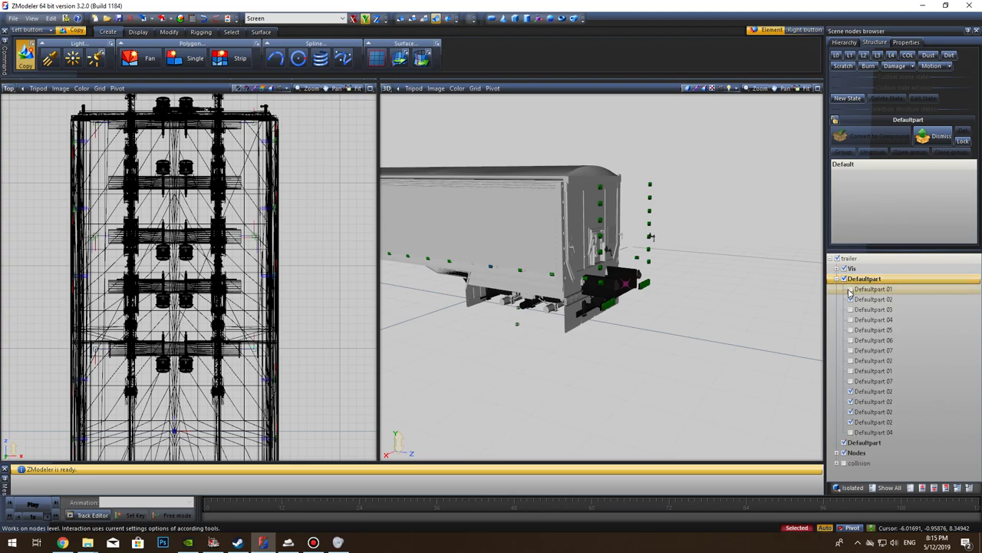
left_click(851, 289)
left_click(850, 299)
left_click(850, 310)
left_click(850, 319)
left_click(850, 329)
left_click(850, 340)
left_click(851, 350)
left_click(851, 360)
left_click(850, 371)
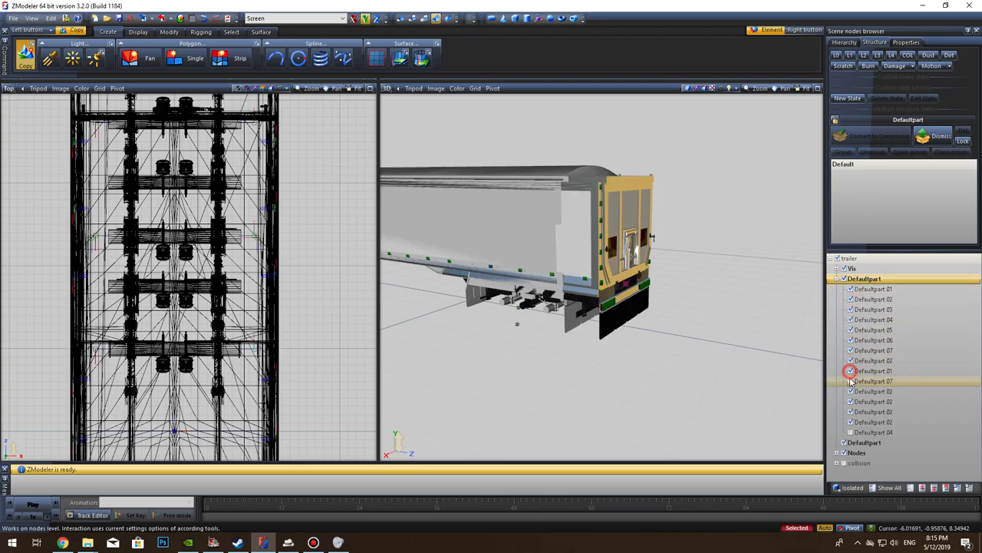
left_click(850, 381)
left_click(851, 432)
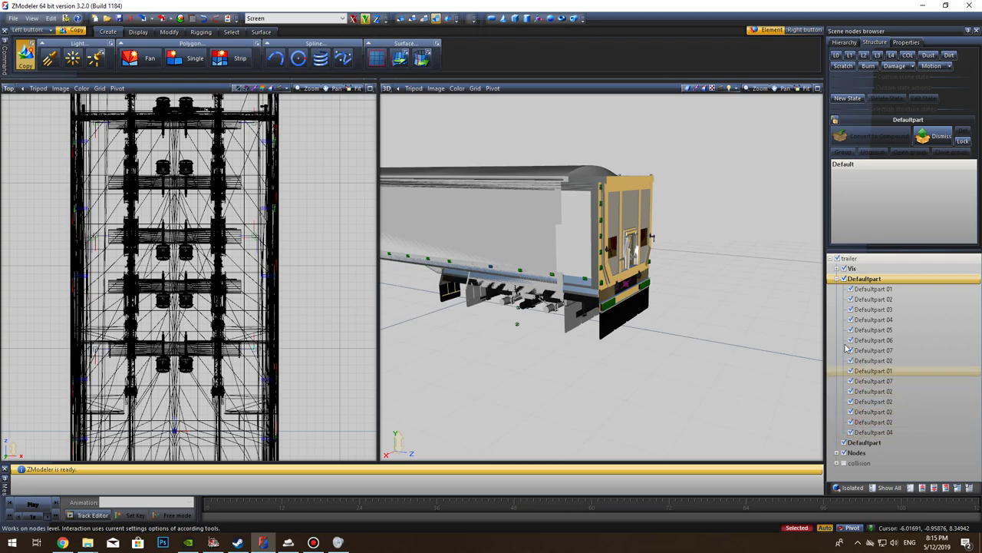
left_click(837, 279)
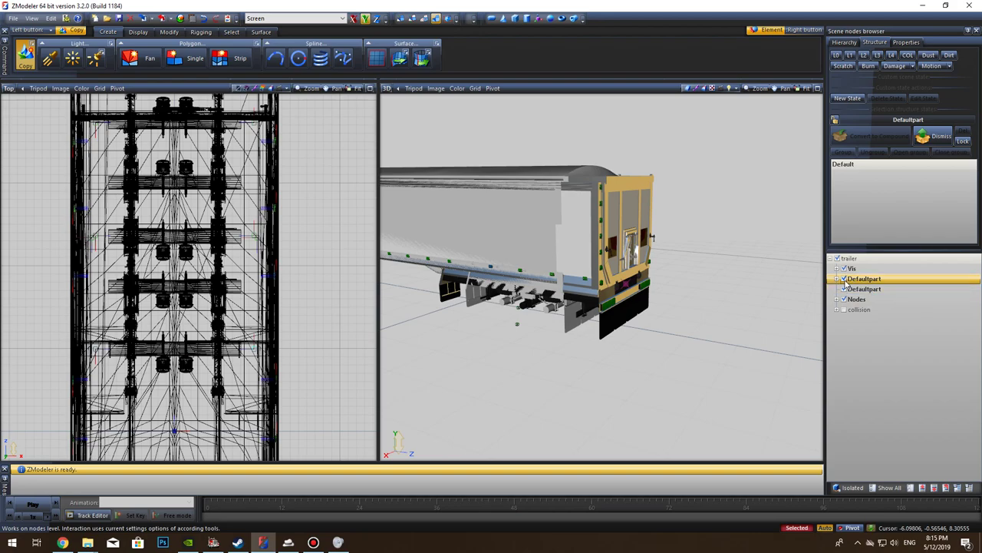
Step: Hide Vis, the first Defaultpart and Nodes, leaving only the second Defaultpart visible
left_click(844, 280)
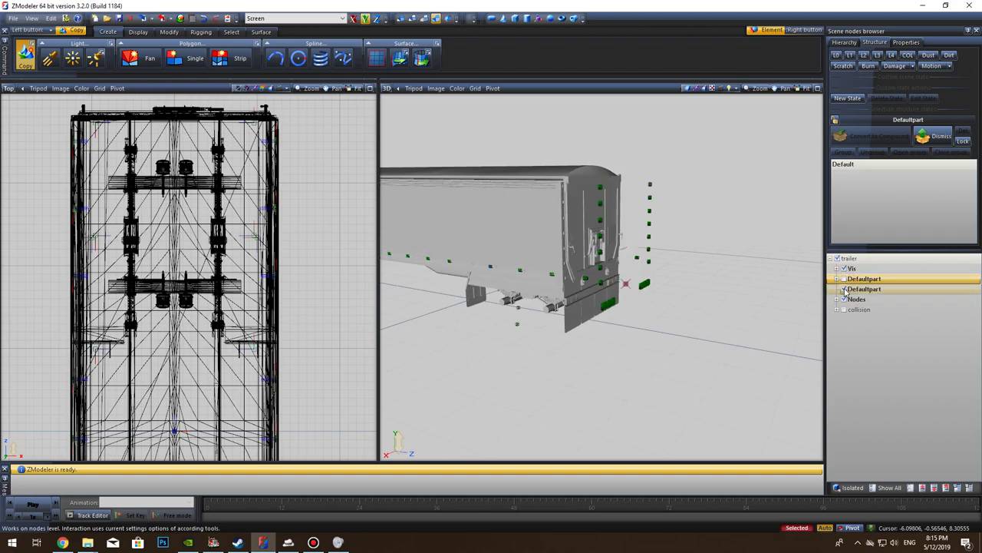
left_click(844, 299)
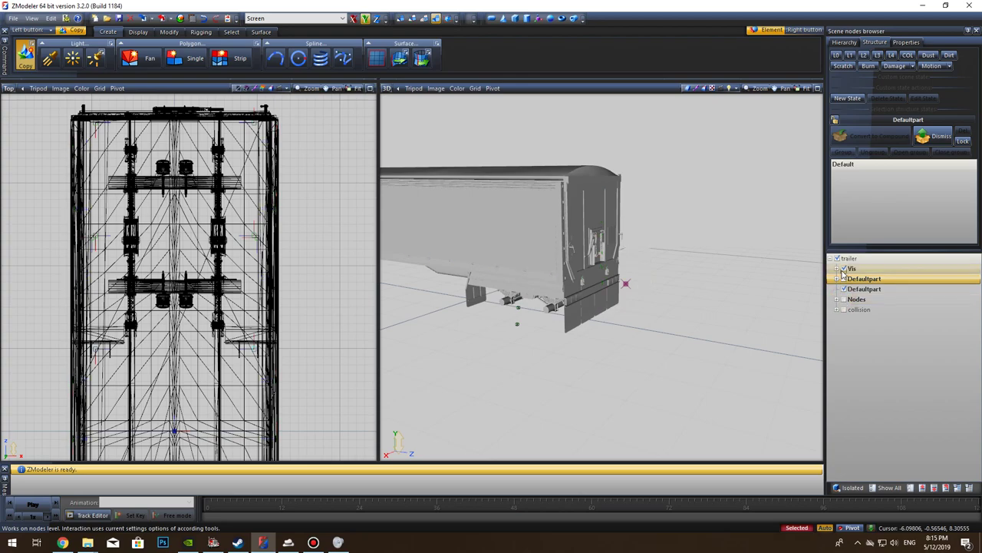
left_click(220, 216)
middle_click_drag(490, 332, 586, 262)
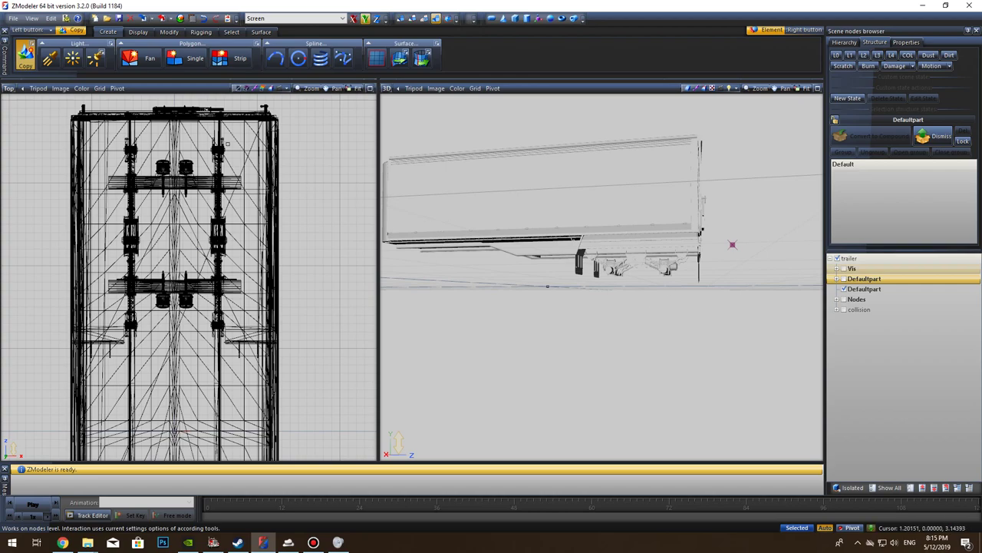
Step: Set the orthographic view to Left and select the polygons of the second Defaultpart's rear section, including its axles
left_click(10, 88)
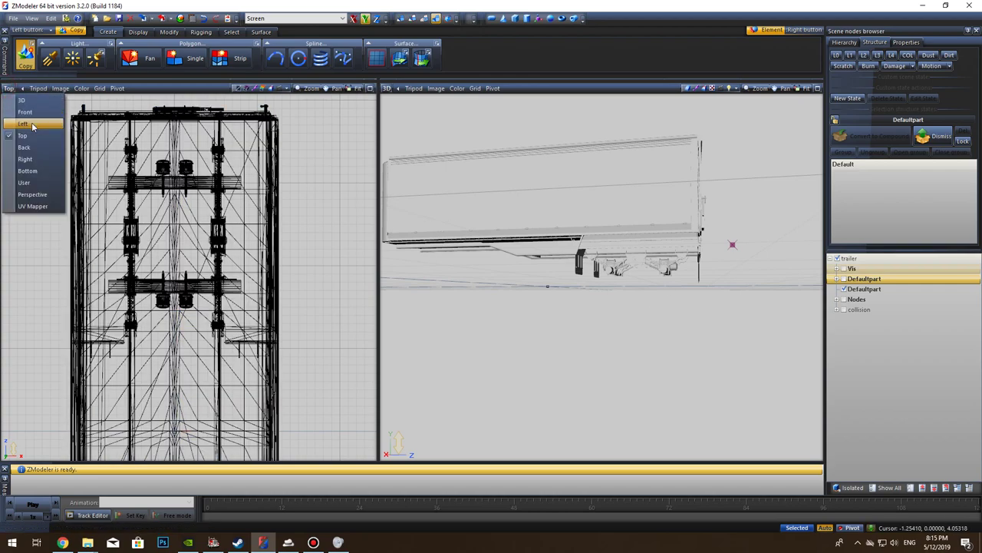
left_click(32, 125)
scroll(230, 342, "down", 2)
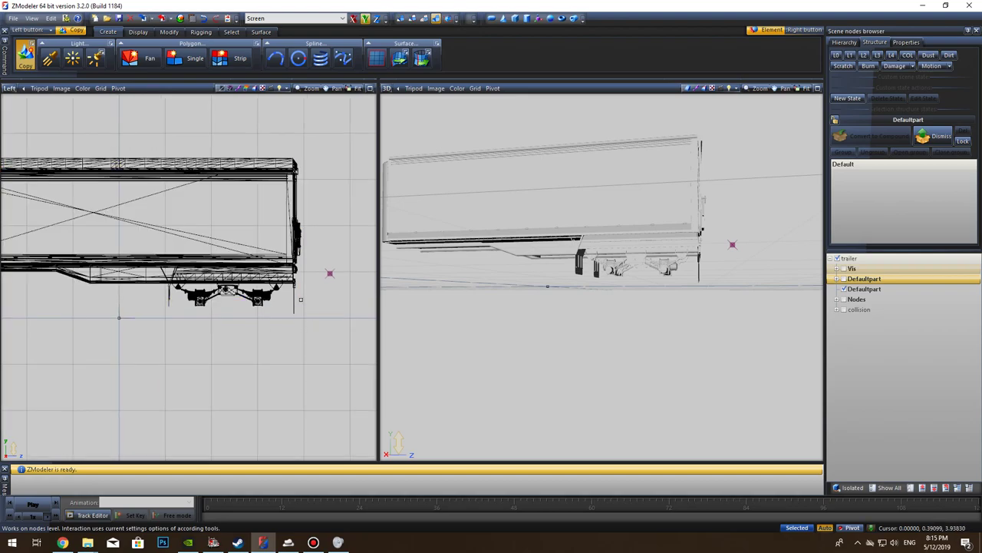
left_click_drag(314, 320, 154, 164)
left_click(279, 333)
left_click_drag(327, 317, 154, 125)
middle_click_drag(203, 235, 363, 248)
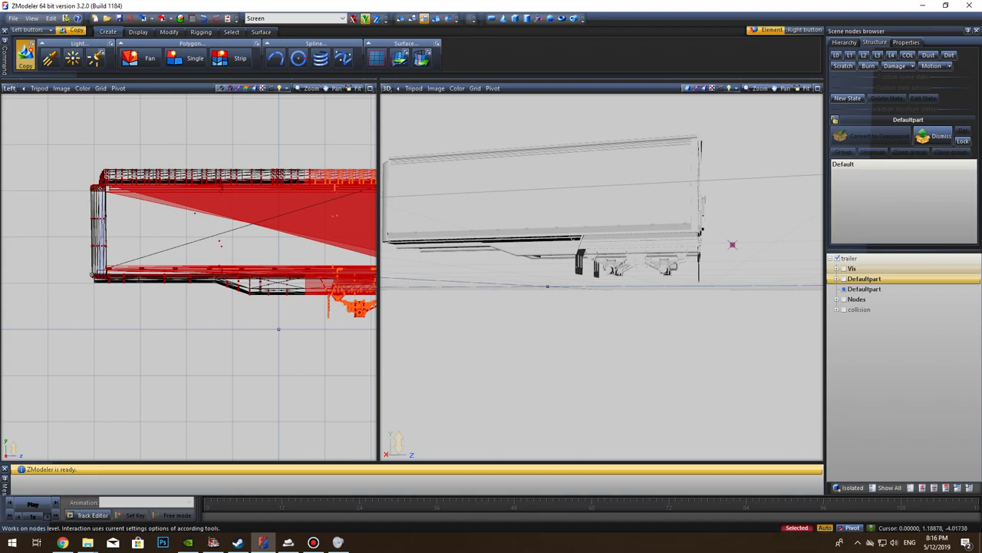
middle_click_drag(243, 307, 42, 310)
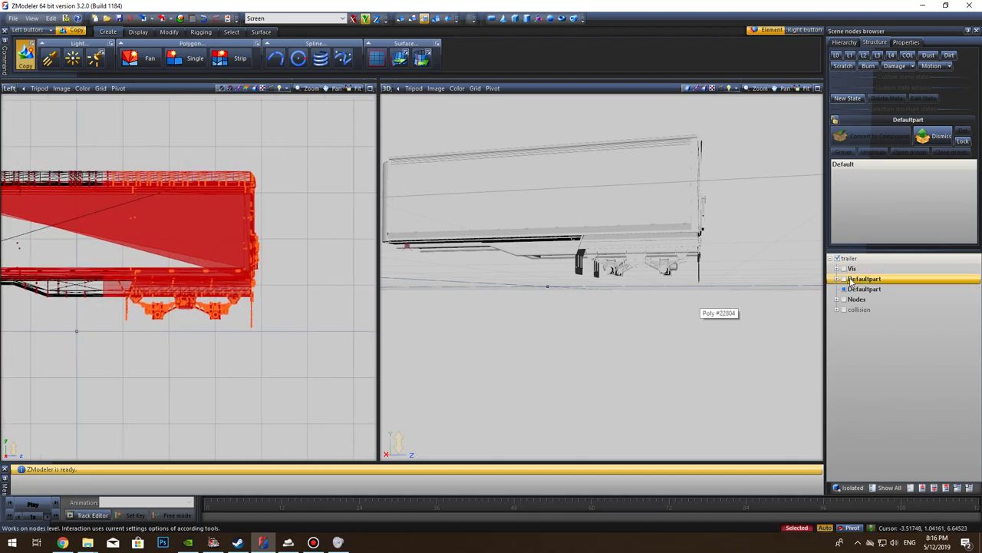
Step: Show the first Defaultpart as a length reference behind the selected polygons
left_click(845, 279)
left_click(845, 279)
left_click(857, 326)
left_click(845, 280)
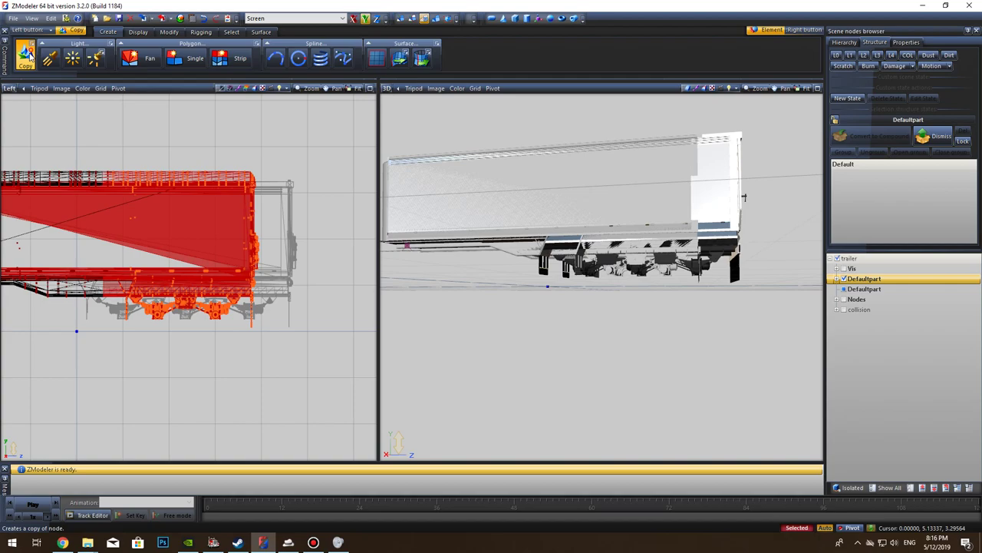
Step: Scale the selected polygons along the X axis only until their rear end meets the longer body's rear end
left_click(142, 33)
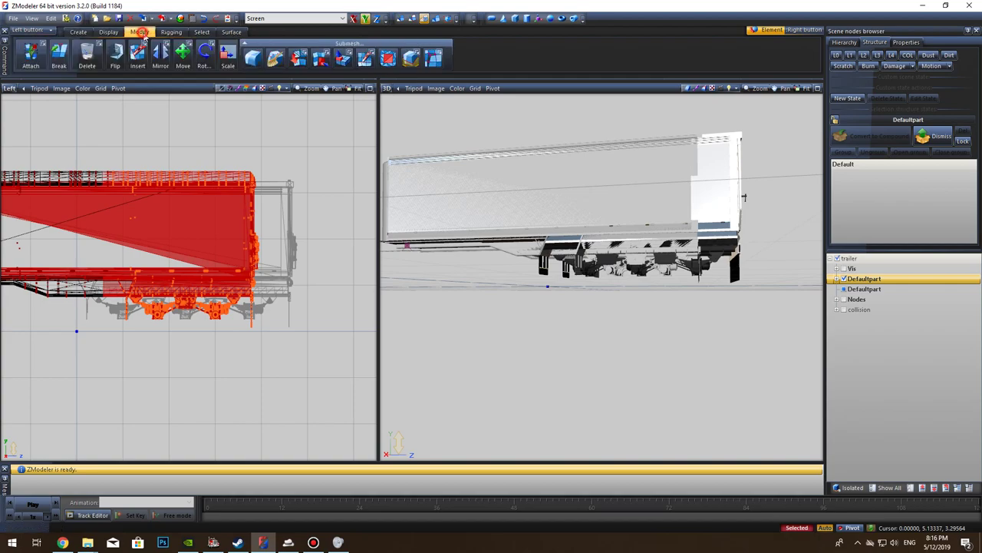
left_click(354, 19)
left_click(365, 19)
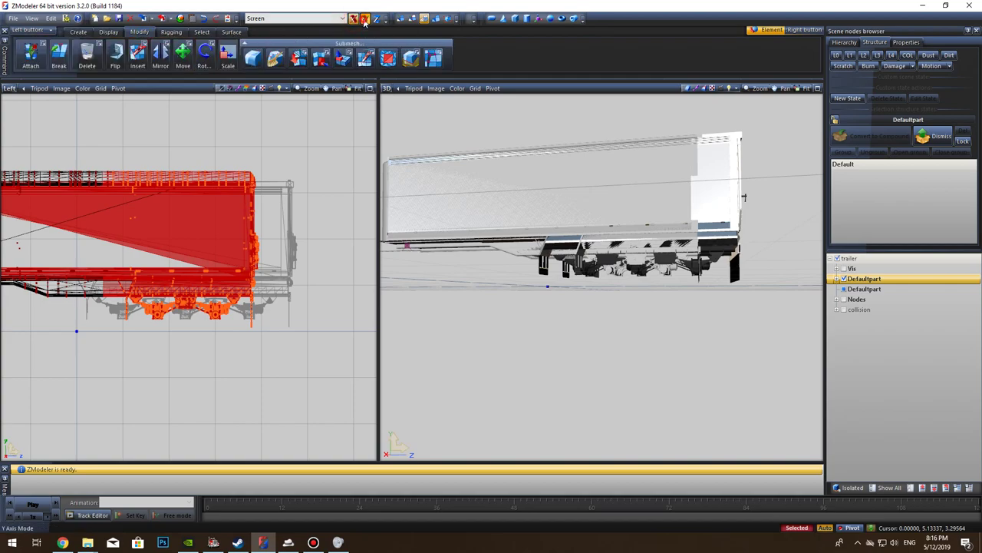
left_click(228, 62)
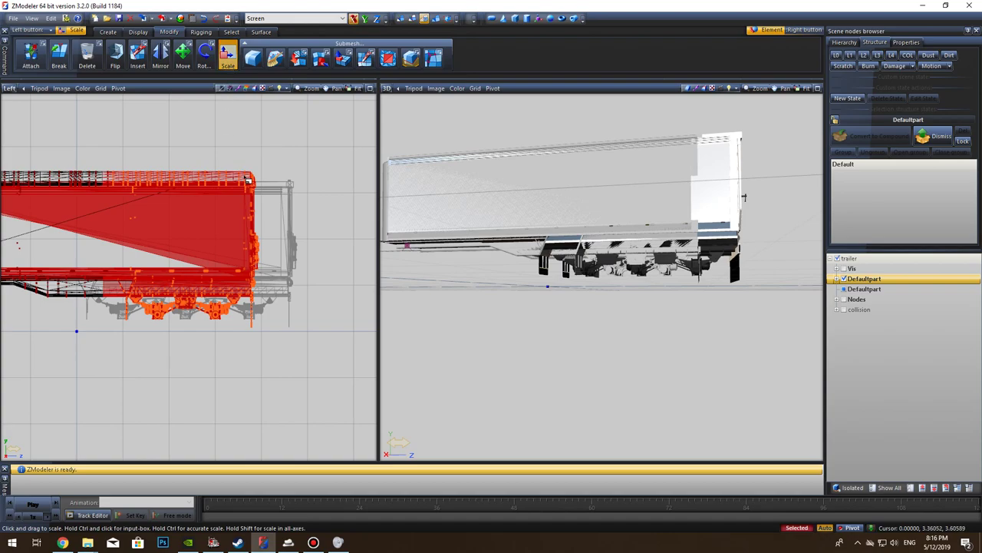
middle_click_drag(625, 220, 600, 251)
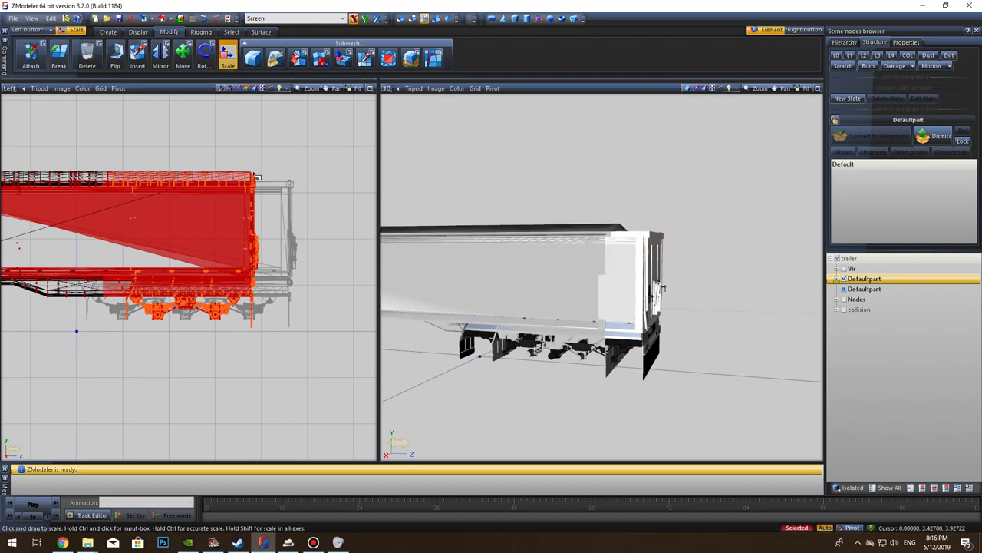
left_click_drag(247, 181, 253, 169)
Step: Inspect how the scaled rear section and its axles line up with the first Defaultpart in both views
middle_click_drag(486, 355, 537, 375)
scroll(581, 370, "up", 5)
scroll(602, 369, "down", 1)
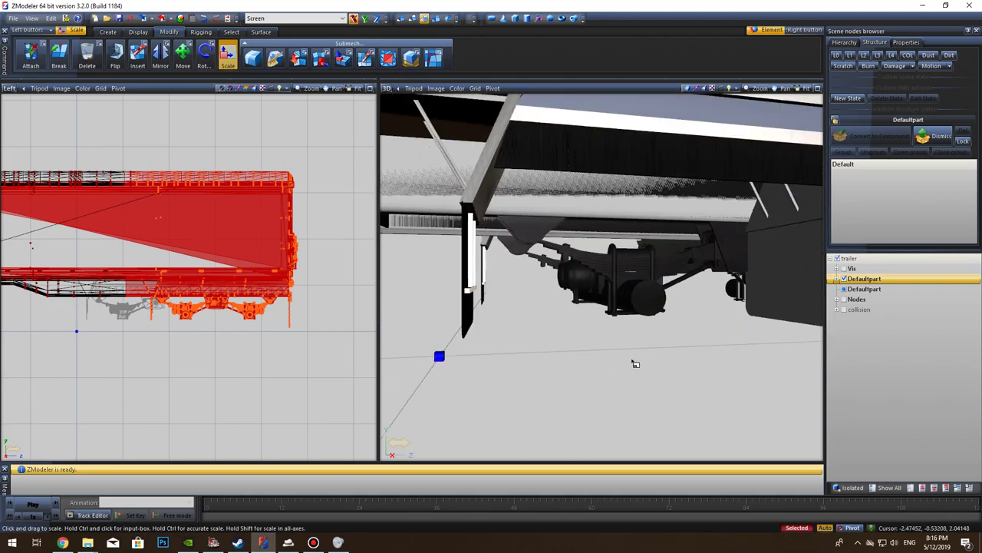
middle_click_drag(634, 363, 600, 360)
middle_click_drag(461, 290, 627, 358)
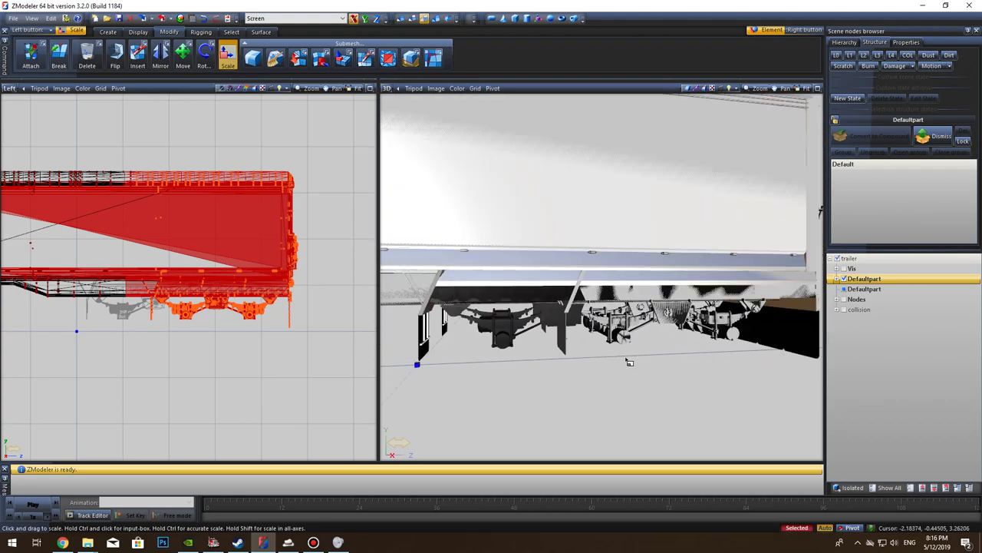
middle_click_drag(167, 346, 504, 396)
middle_click_drag(288, 362, 160, 360)
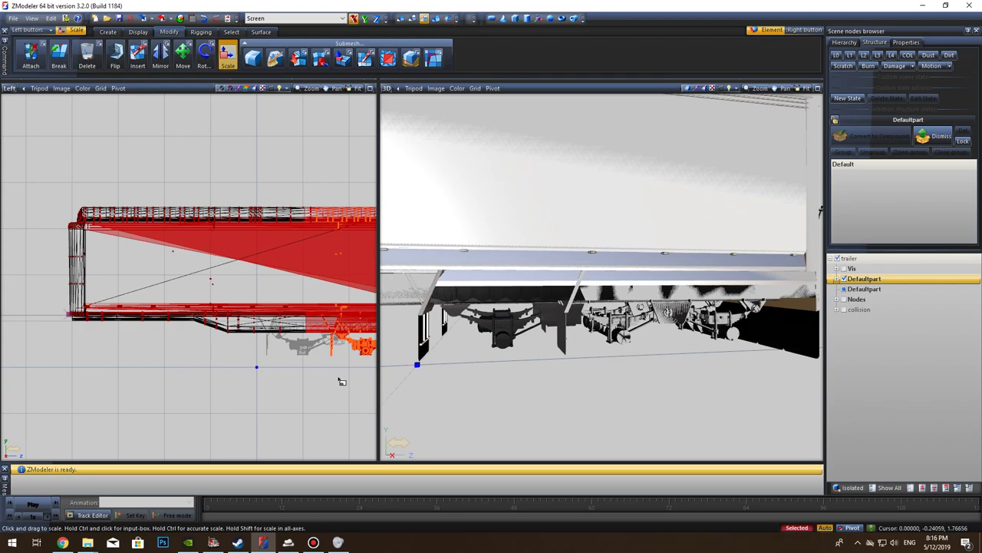
middle_click_drag(340, 379, 251, 374)
scroll(278, 371, "up", 1)
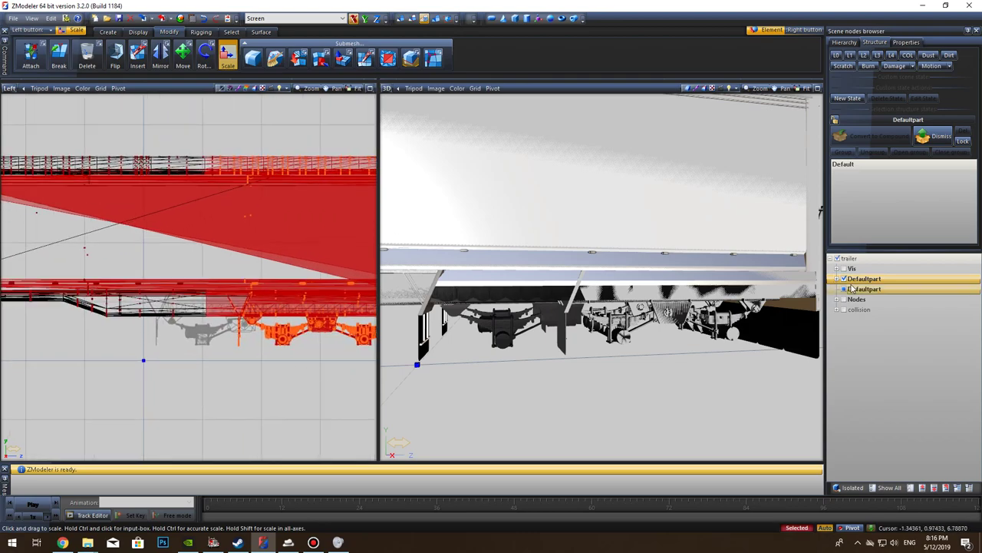
Step: Hide the first Defaultpart, leave the scaling of selected polygons, and clear the polygon selection on the second Defaultpart
left_click(844, 279)
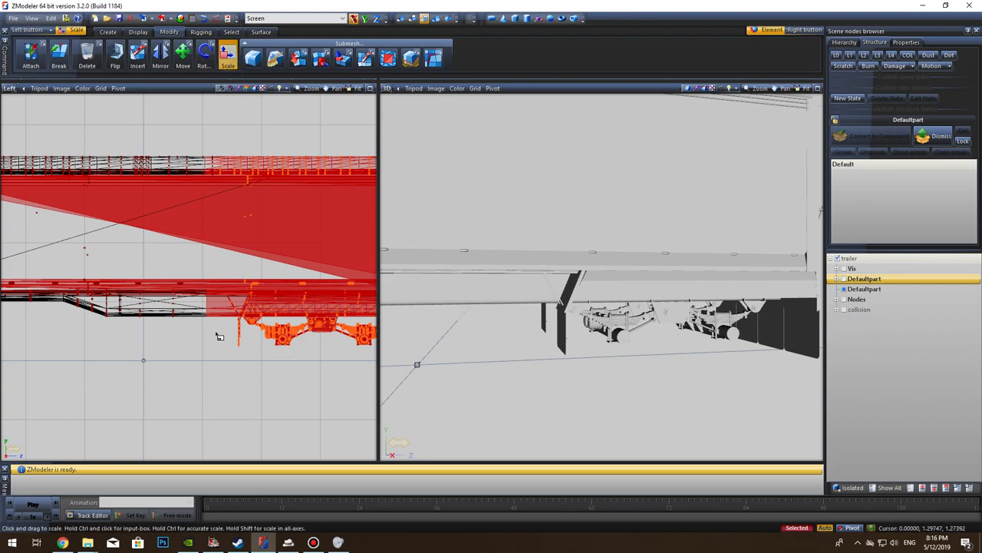
left_click(223, 50)
left_click(294, 442)
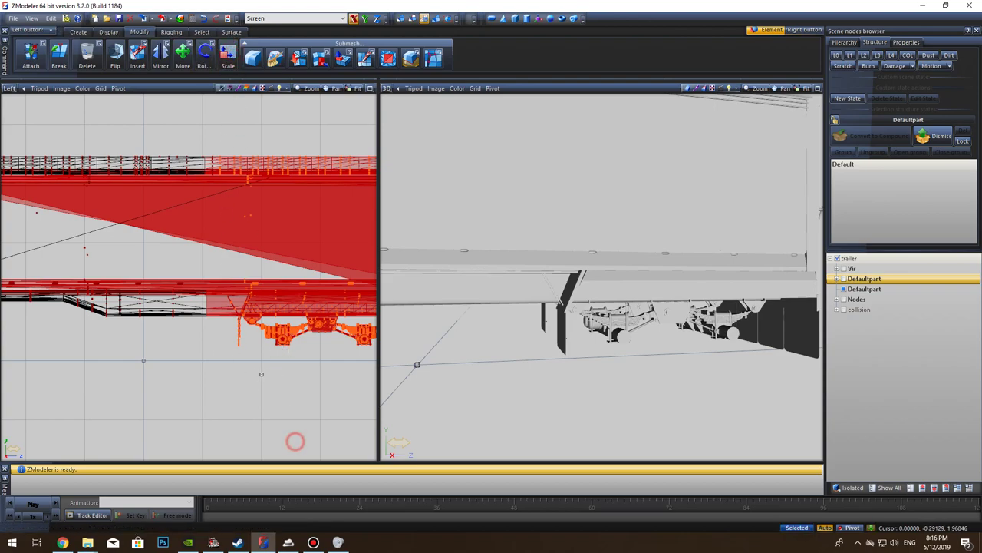
scroll(307, 339, "up", 2)
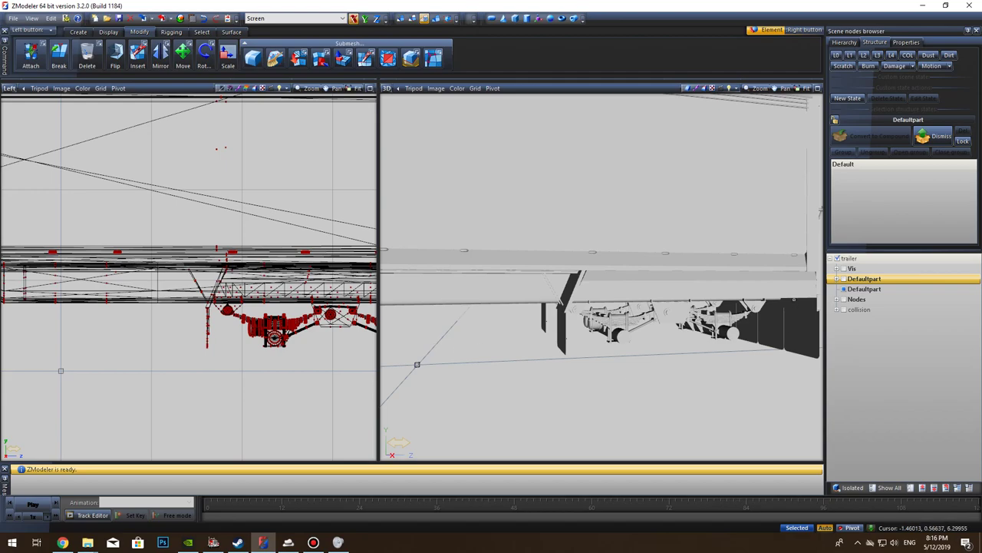
Step: Show the first Defaultpart and the Vis node together with the second Defaultpart, and collapse the trailer hierarchy to its root
left_click(844, 279)
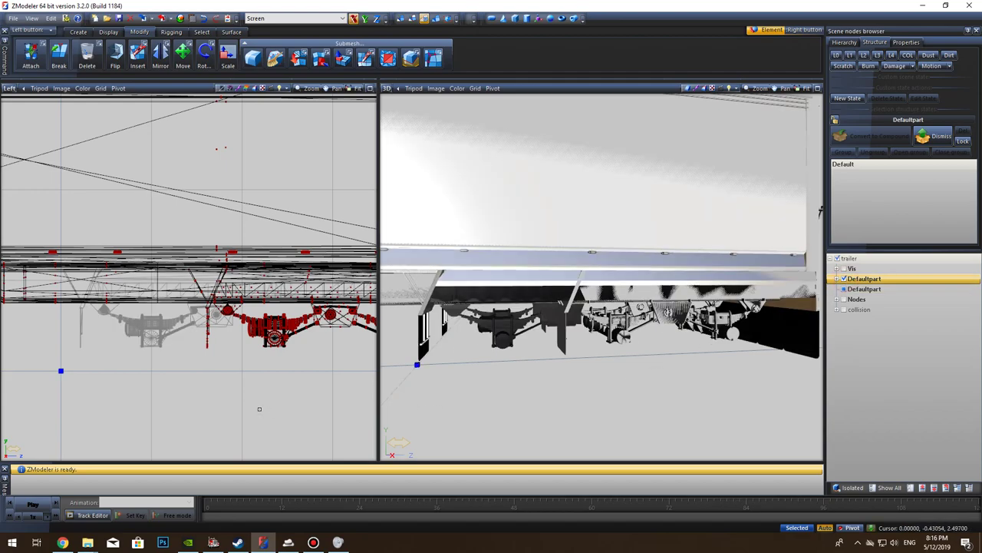
scroll(260, 409, "down", 3)
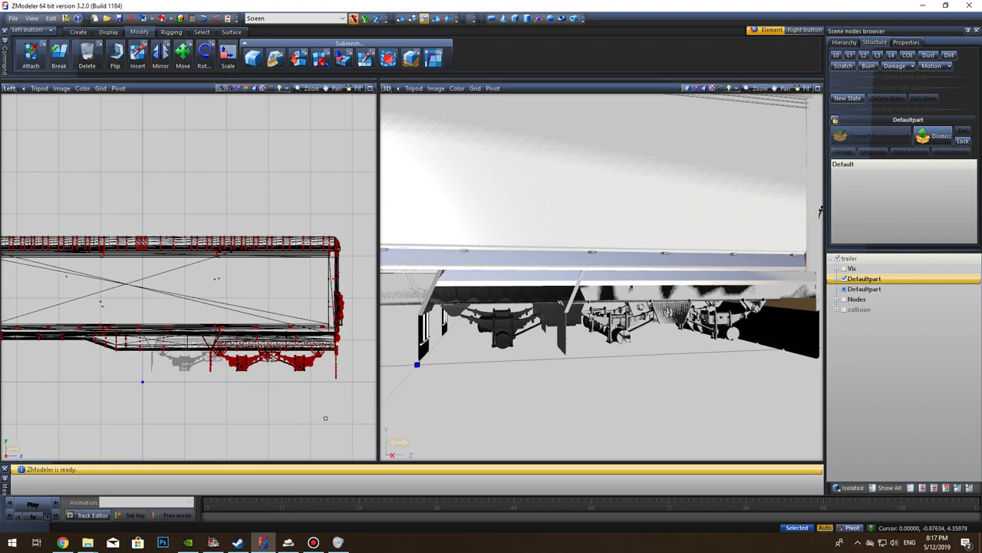
left_click(843, 268)
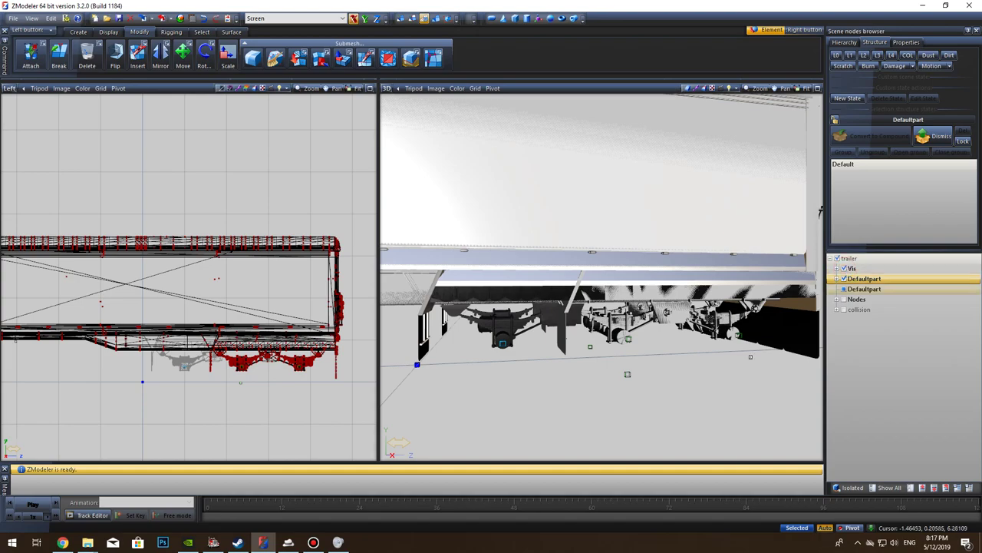
scroll(725, 360, "down", 1)
middle_click_drag(808, 231, 731, 375)
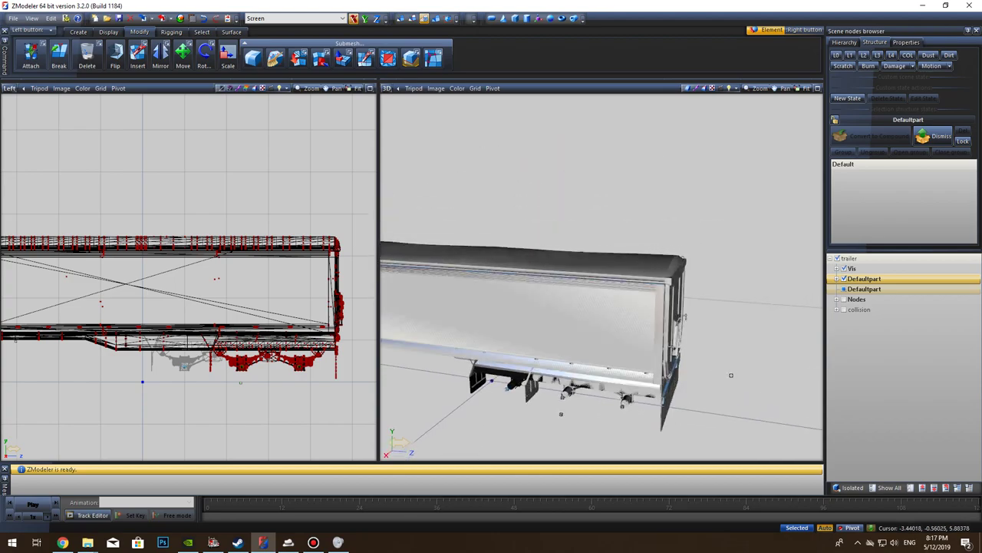
left_click(830, 260)
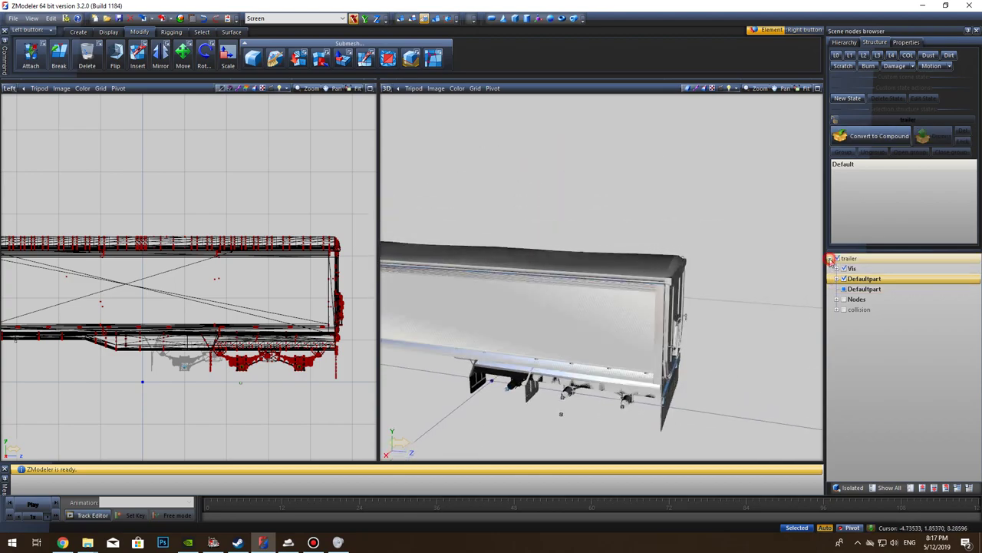
left_click(831, 260)
middle_click_drag(562, 217, 627, 193)
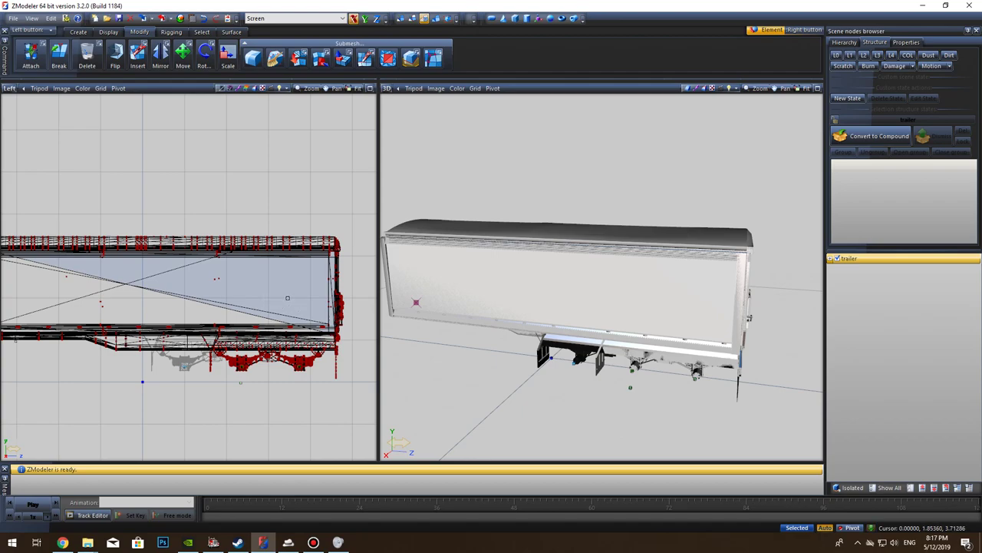
Step: Start an export and browse from the mod folder to vehicle\trailer inside the Kenworth Aussie Dog Trailer Ownable mod
left_click(13, 19)
left_click(35, 98)
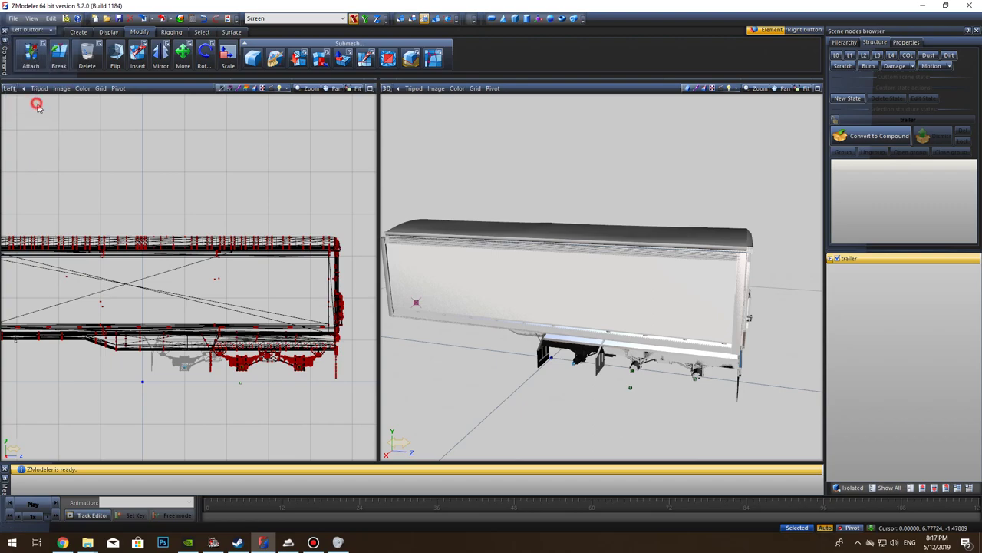
left_click(468, 180)
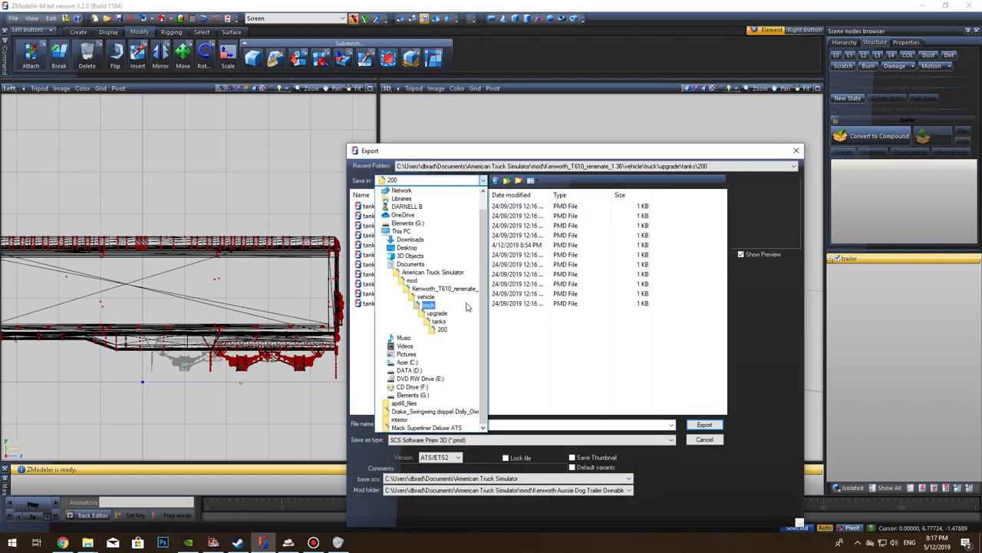
left_click(407, 317)
scroll(460, 340, "down", 3)
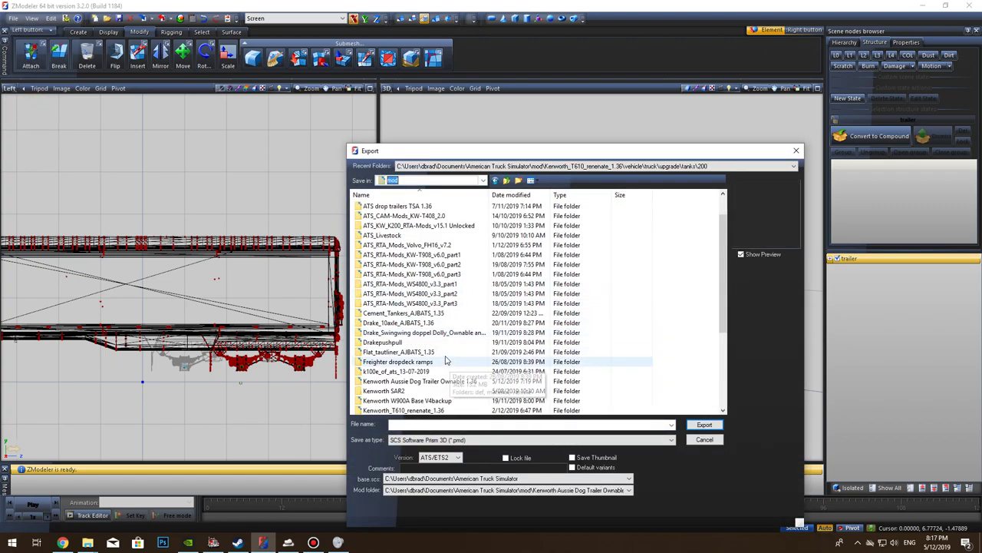
double_click(449, 322)
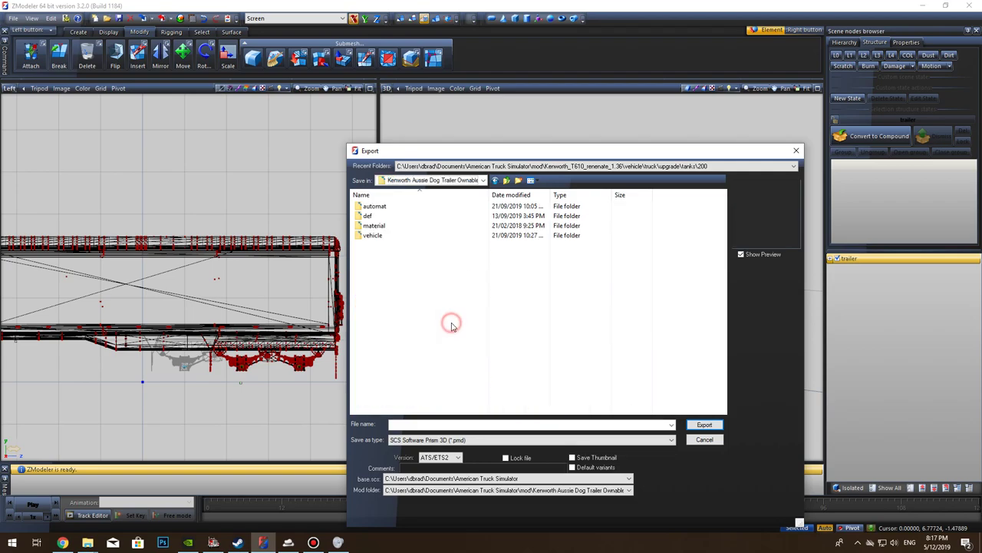
double_click(403, 239)
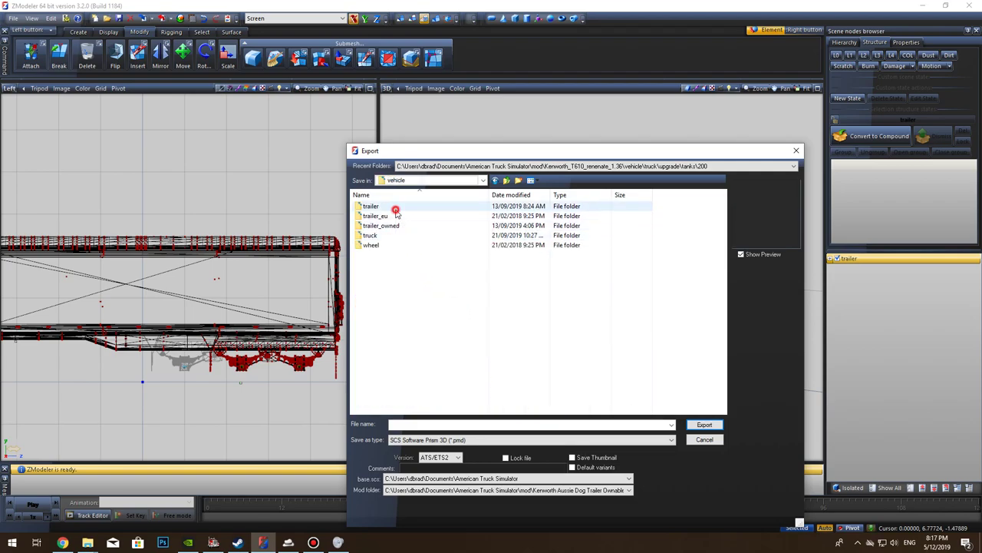
double_click(395, 208)
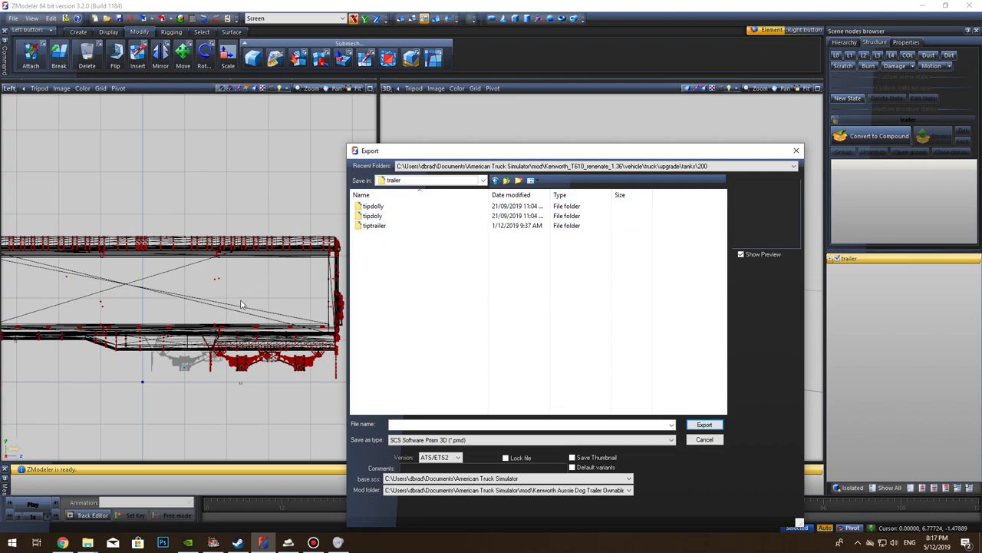
Step: Duplicate the tiptrailer folder within the trailer folder and name the copy 5axle
left_click(403, 218)
left_click(379, 228)
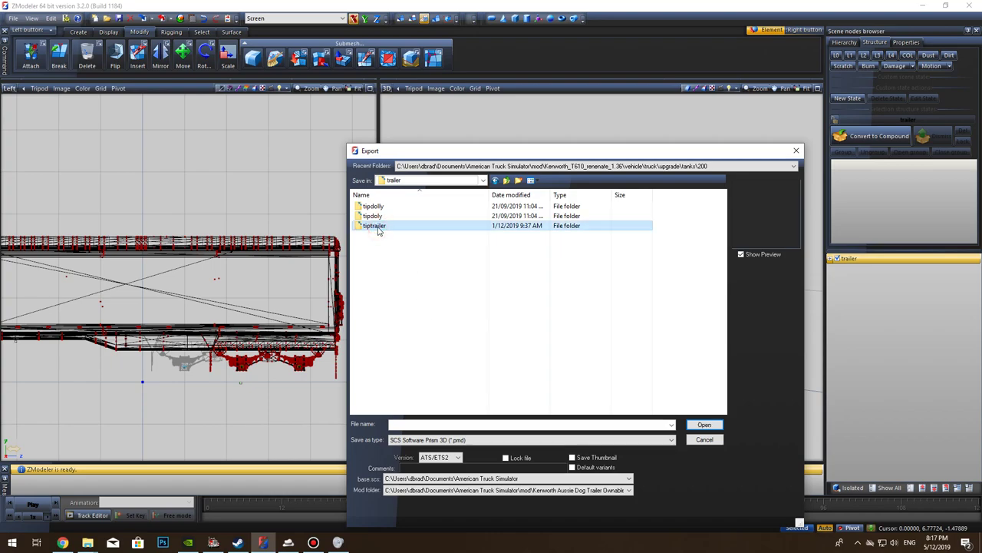
left_click(390, 254)
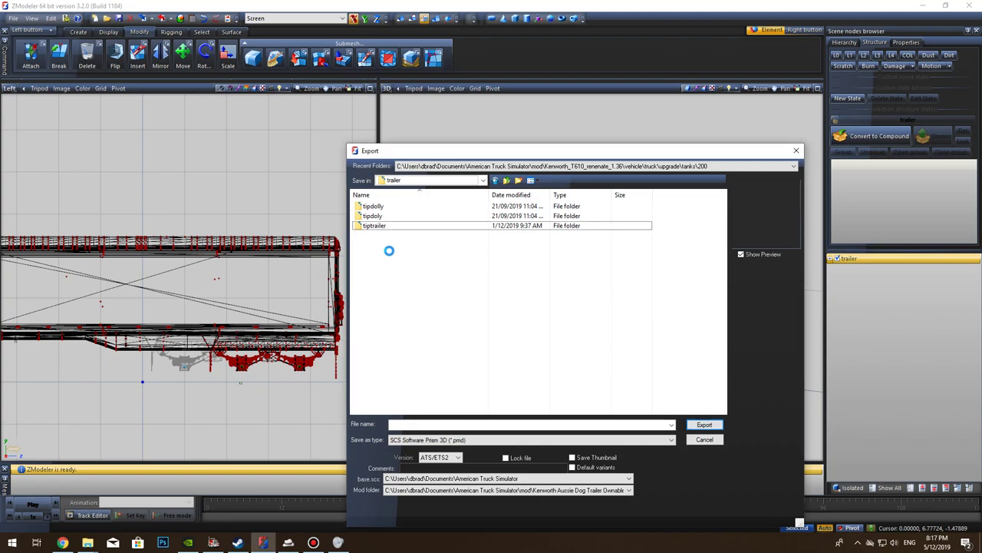
key("ctrl+v")
left_click(388, 239)
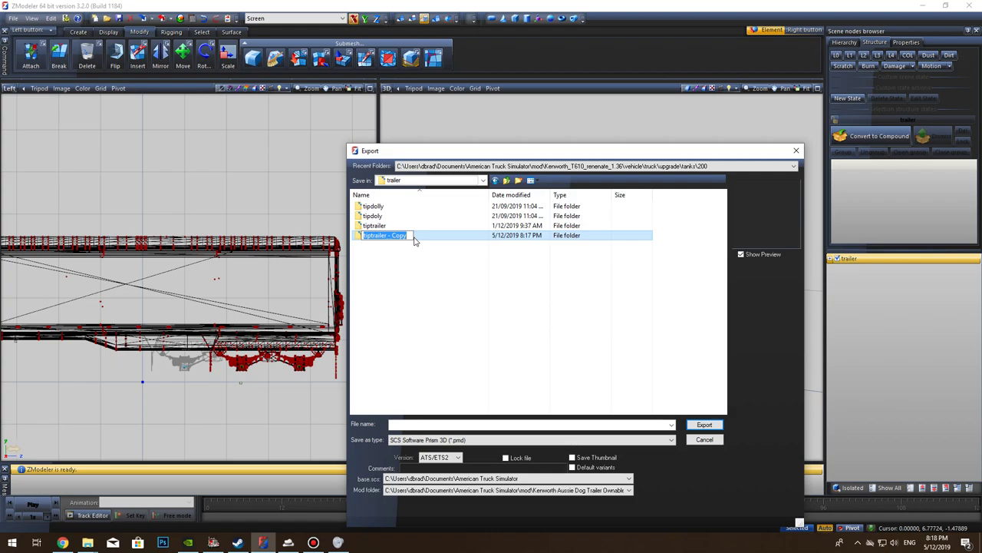
type("5")
type("axo")
type("le")
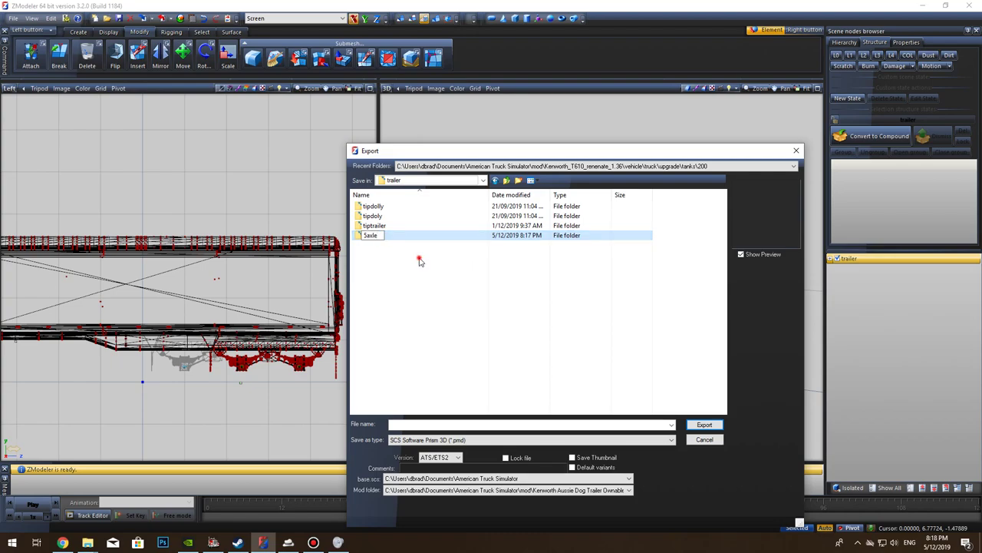
key("Return")
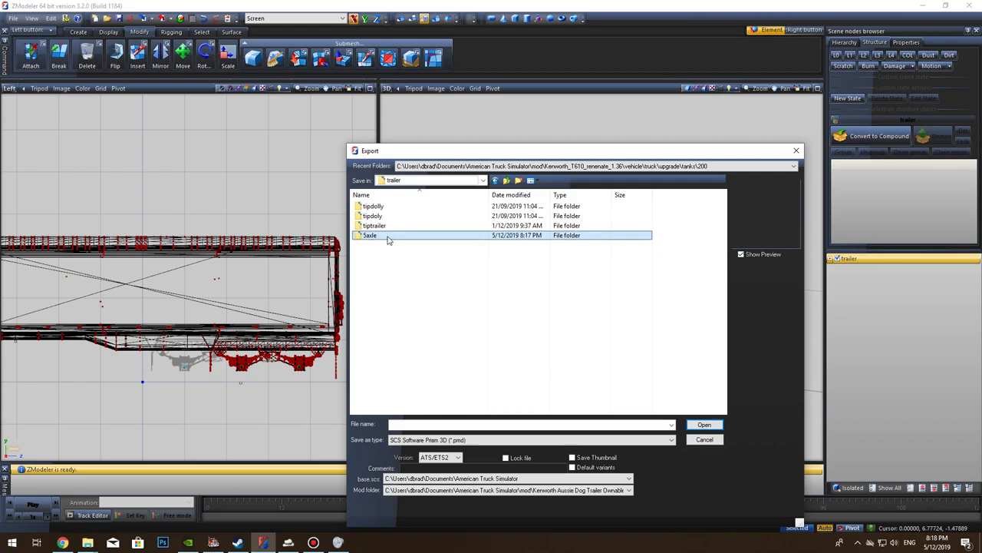
Step: Export the trailer model into the 5axle folder as trailer.pmd, replacing the existing file there
double_click(387, 241)
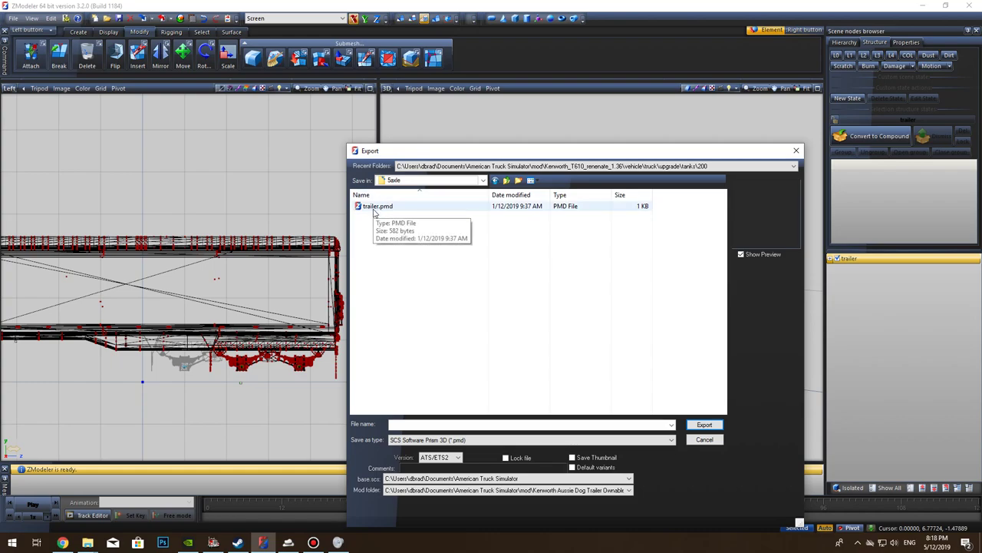
left_click(376, 207)
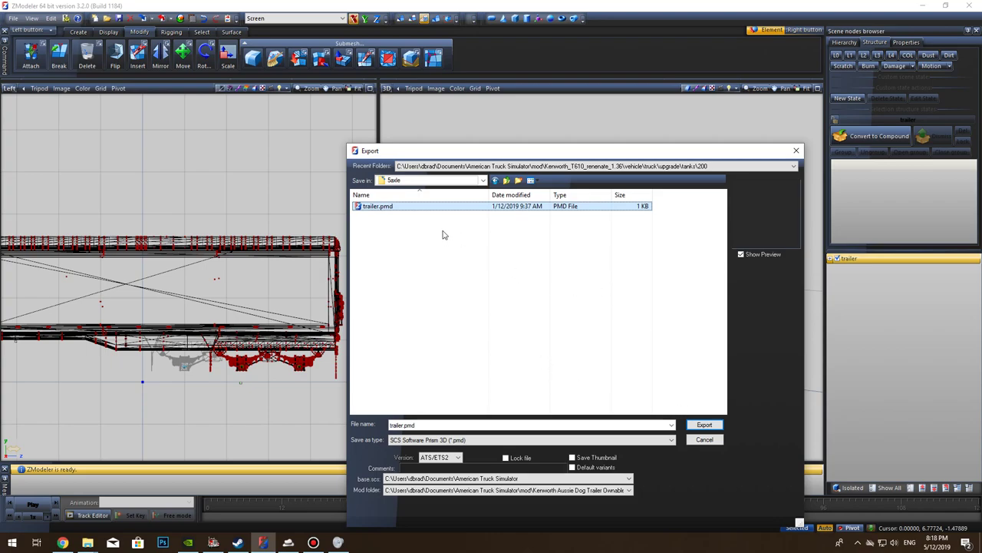
key("BackSpace")
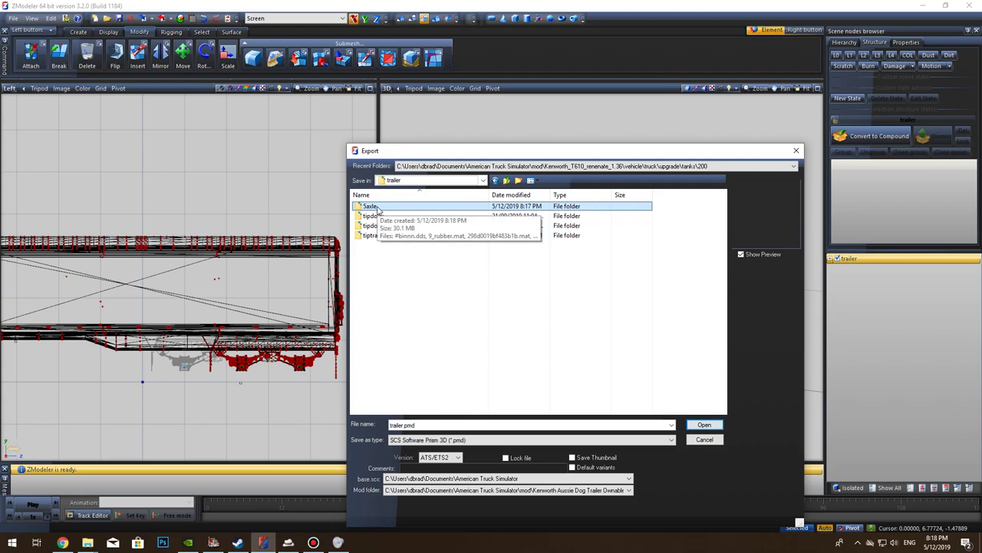
double_click(372, 207)
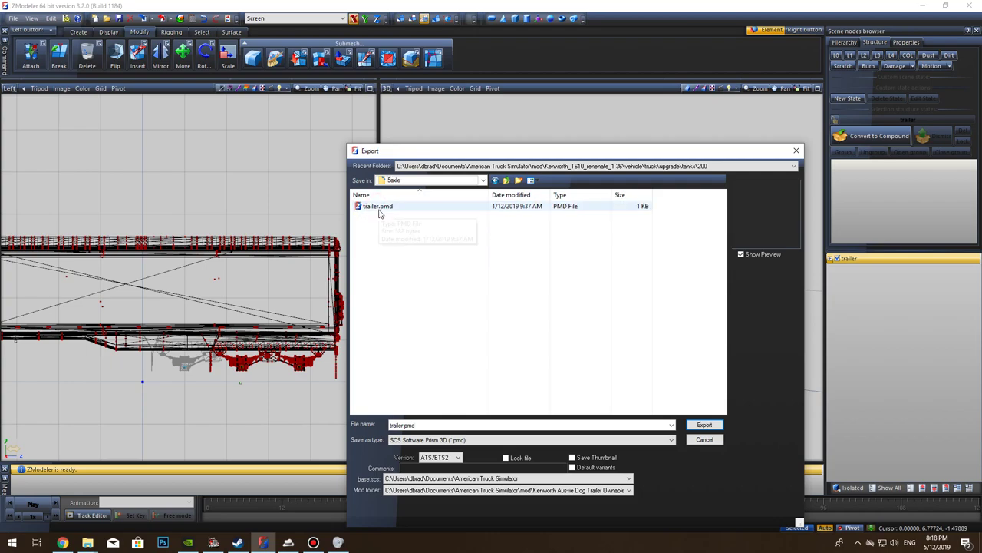
left_click(379, 209)
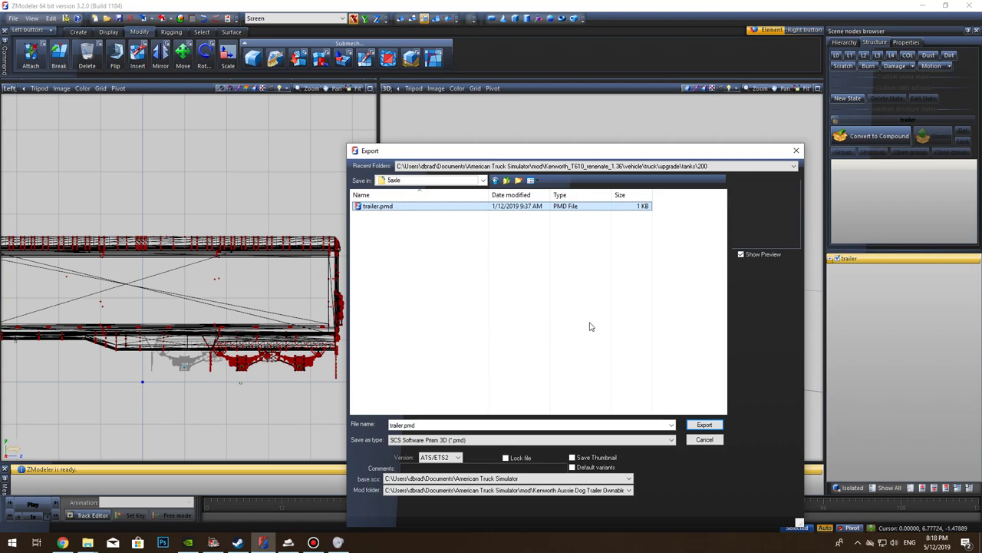
left_click(705, 426)
left_click(525, 274)
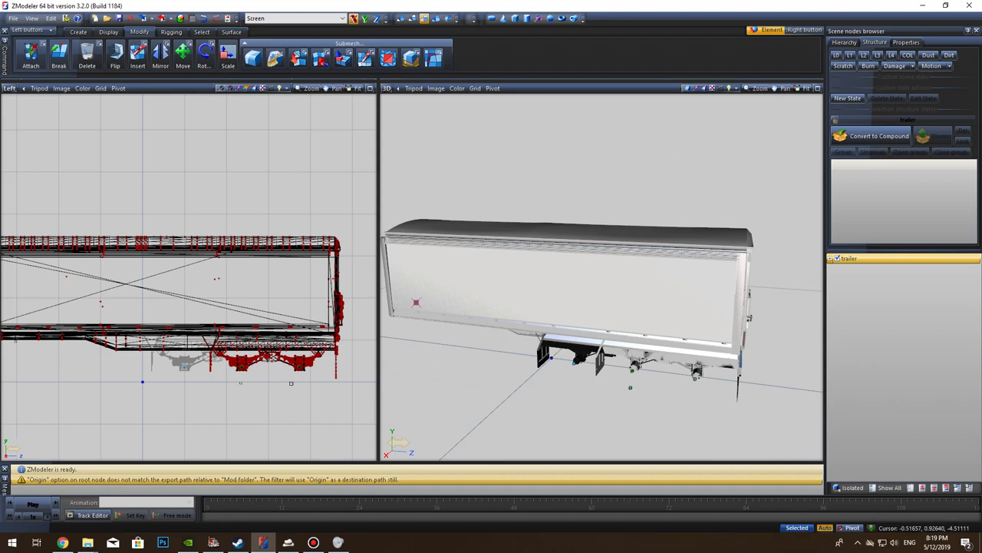
mouse_move(312, 545)
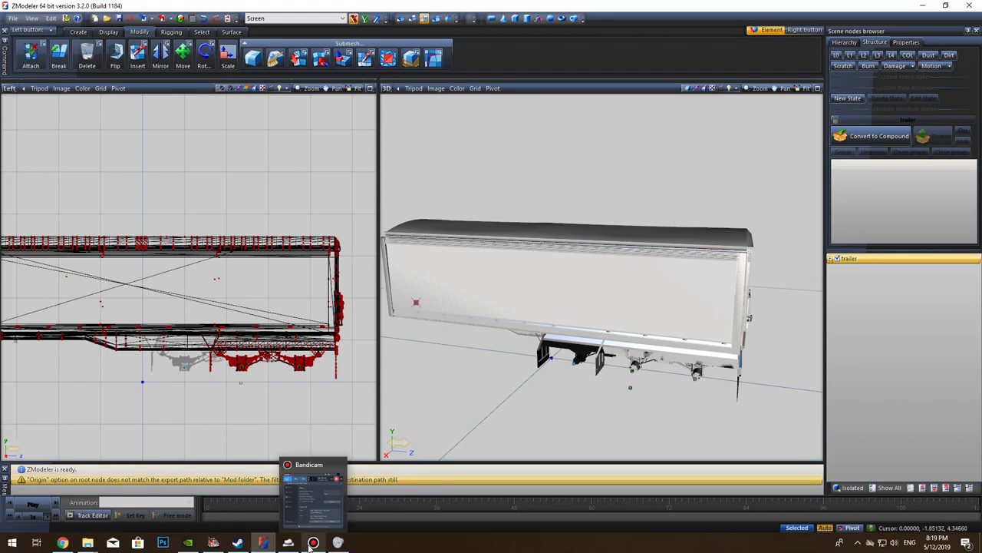
left_click(312, 543)
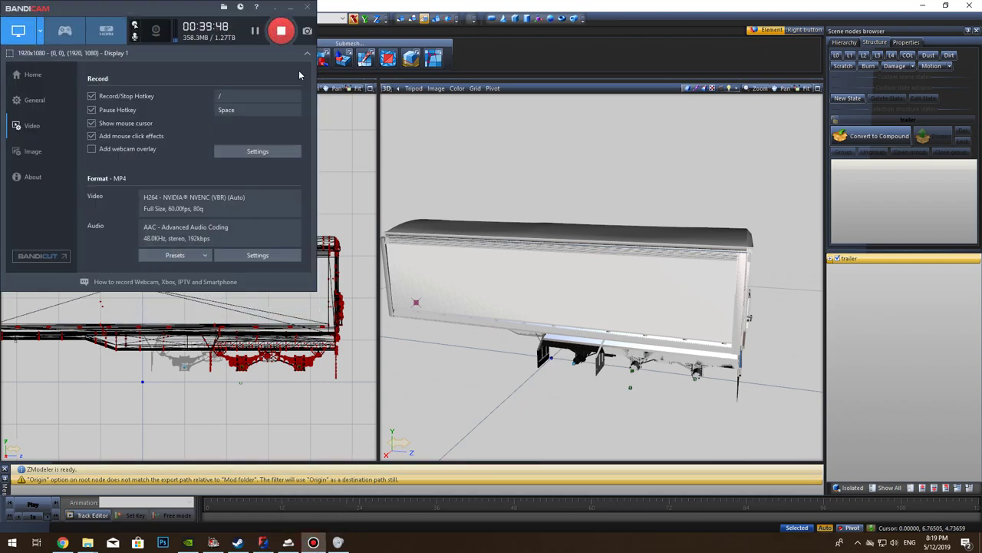